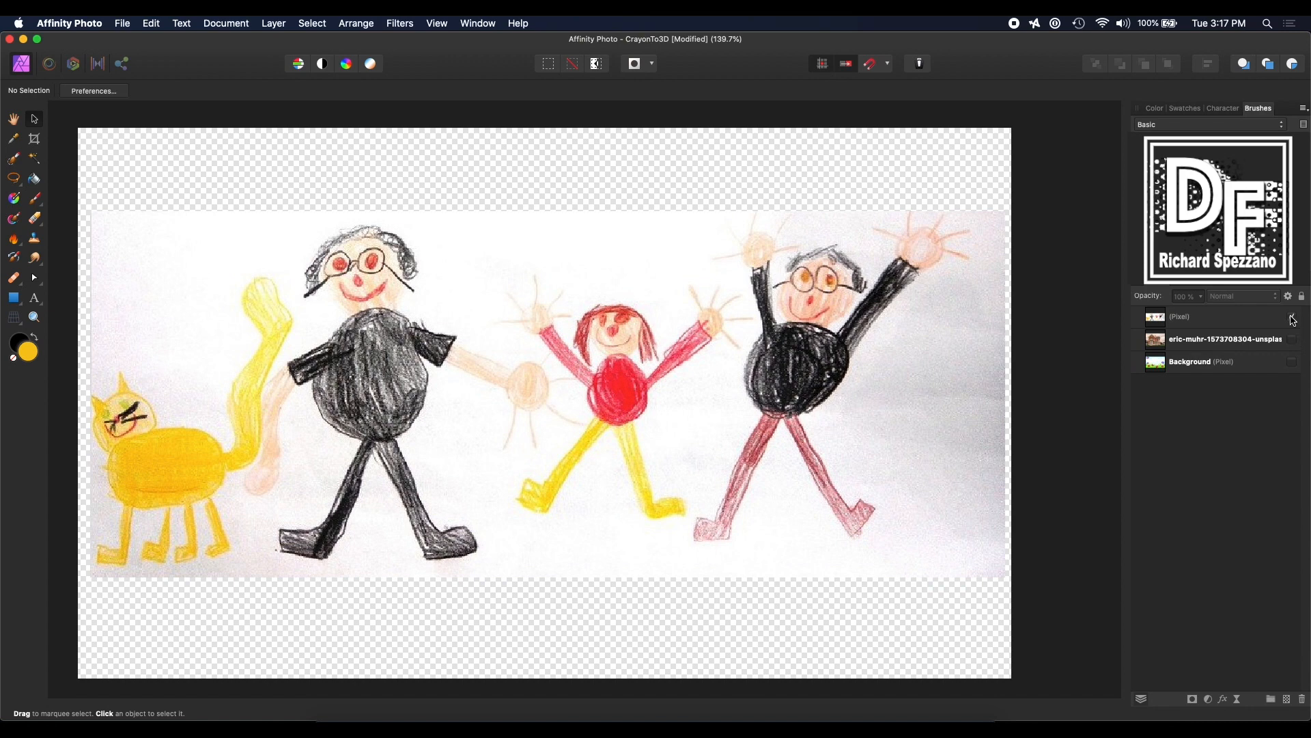
# Step: Preview the crayon drawing, the flower meadow background and the house photo individually by toggling layer visibility
pyautogui.click(583, 253)
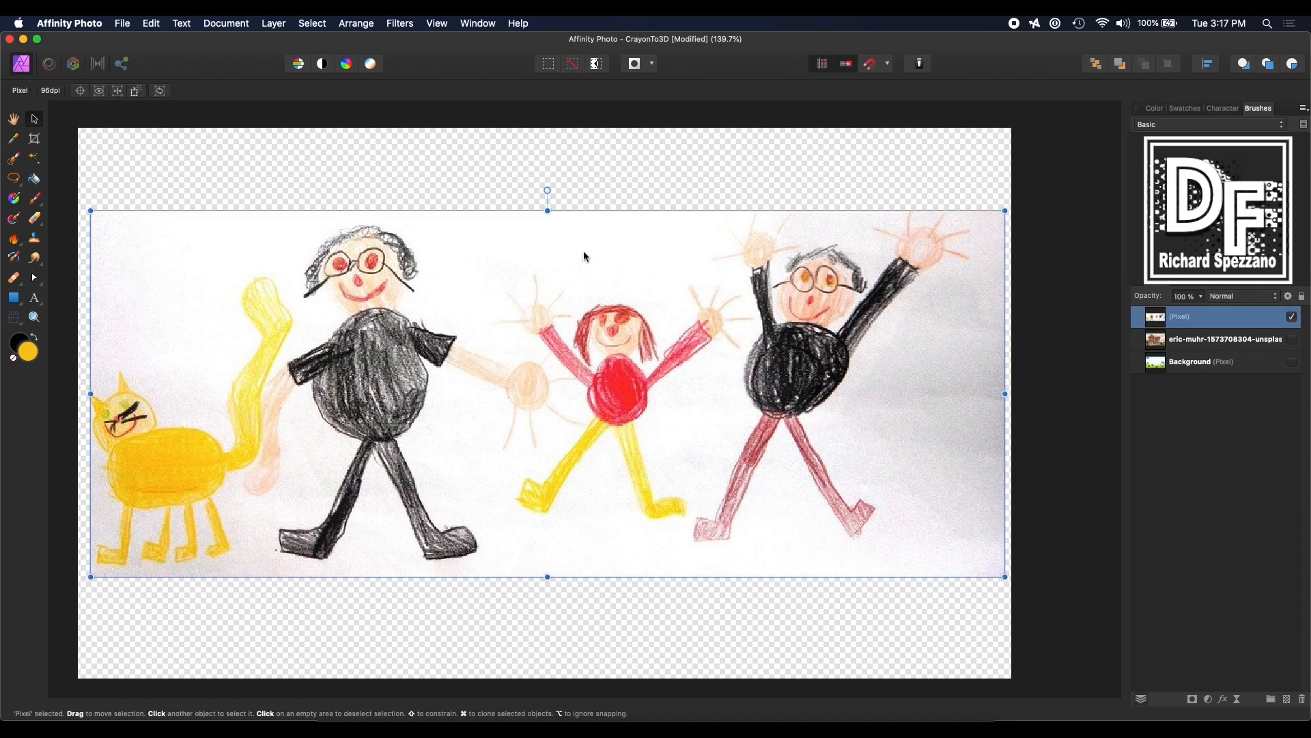
pyautogui.click(1292, 316)
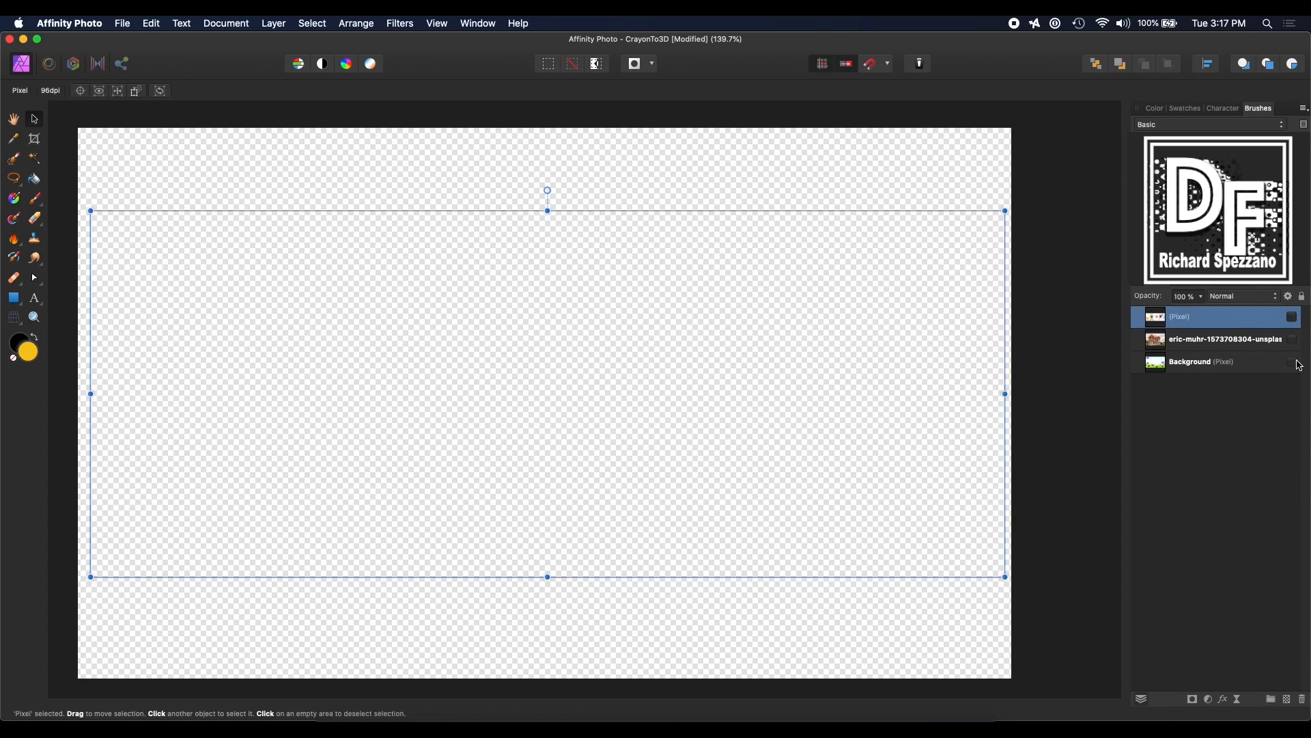
pyautogui.click(1293, 362)
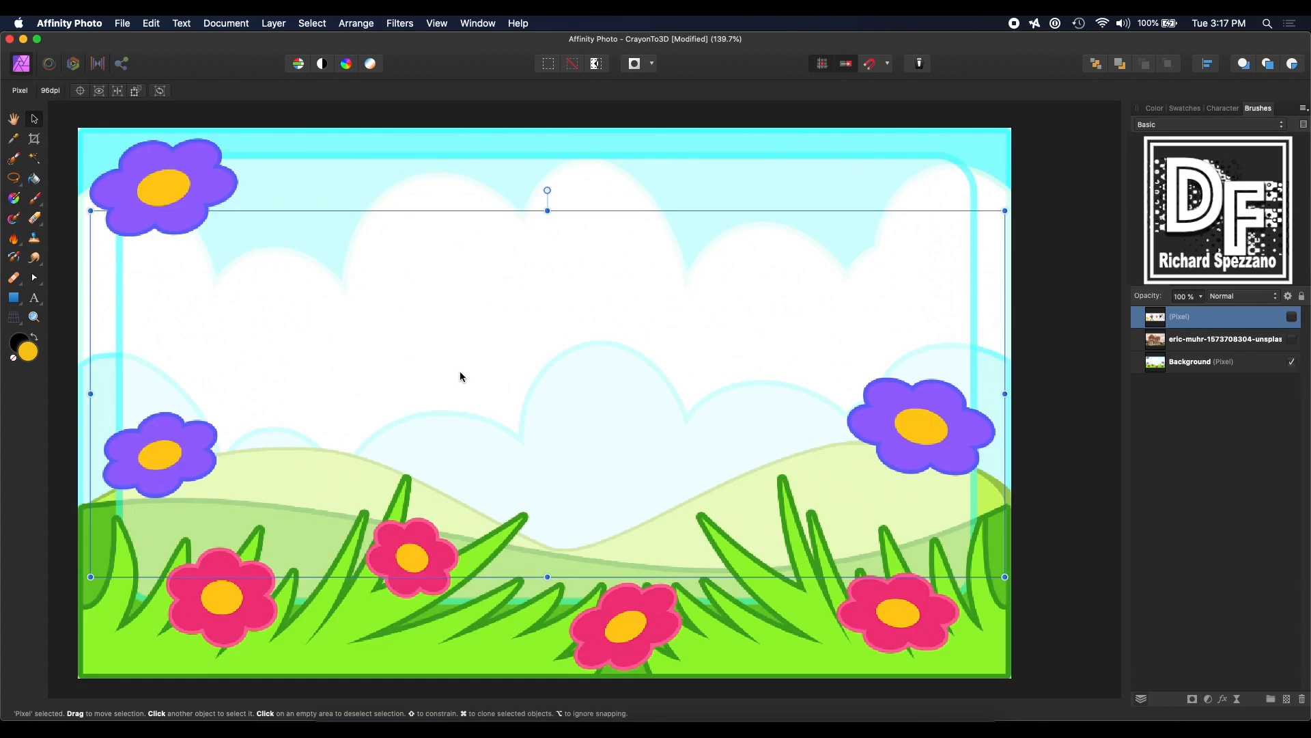
pyautogui.click(1292, 362)
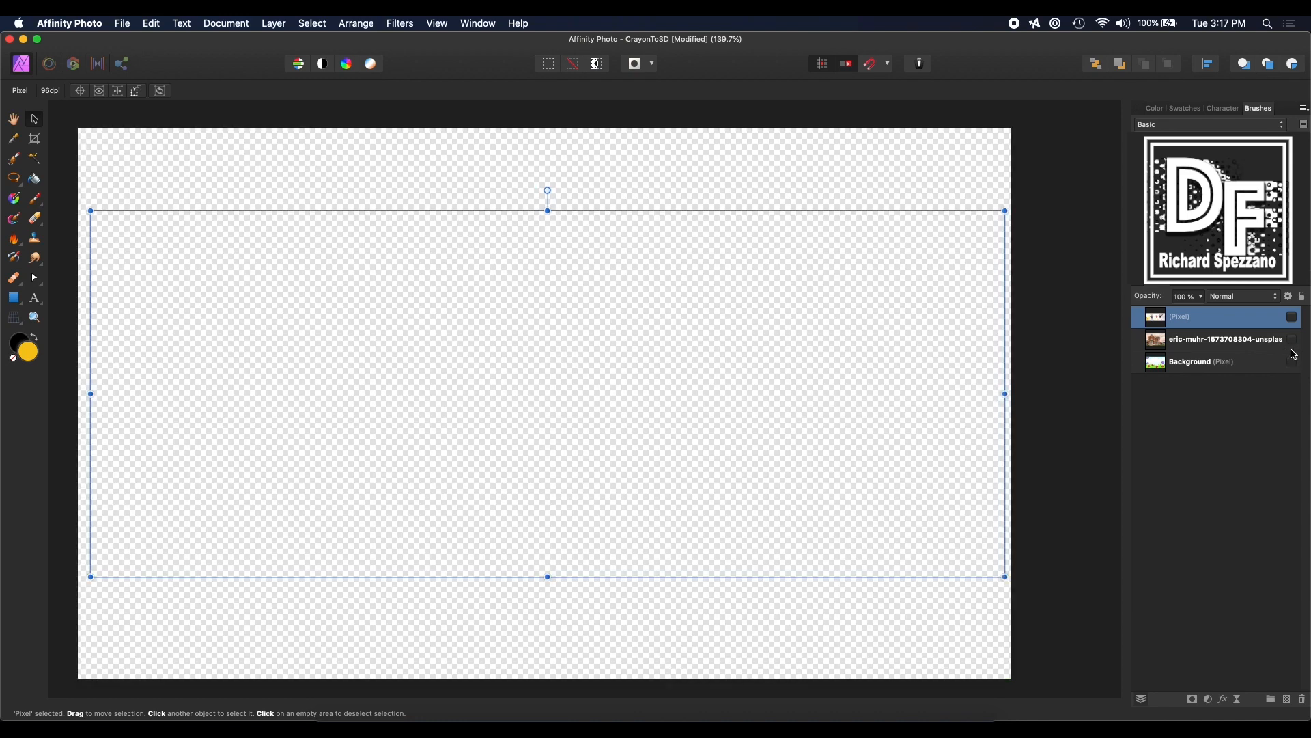
pyautogui.click(1293, 340)
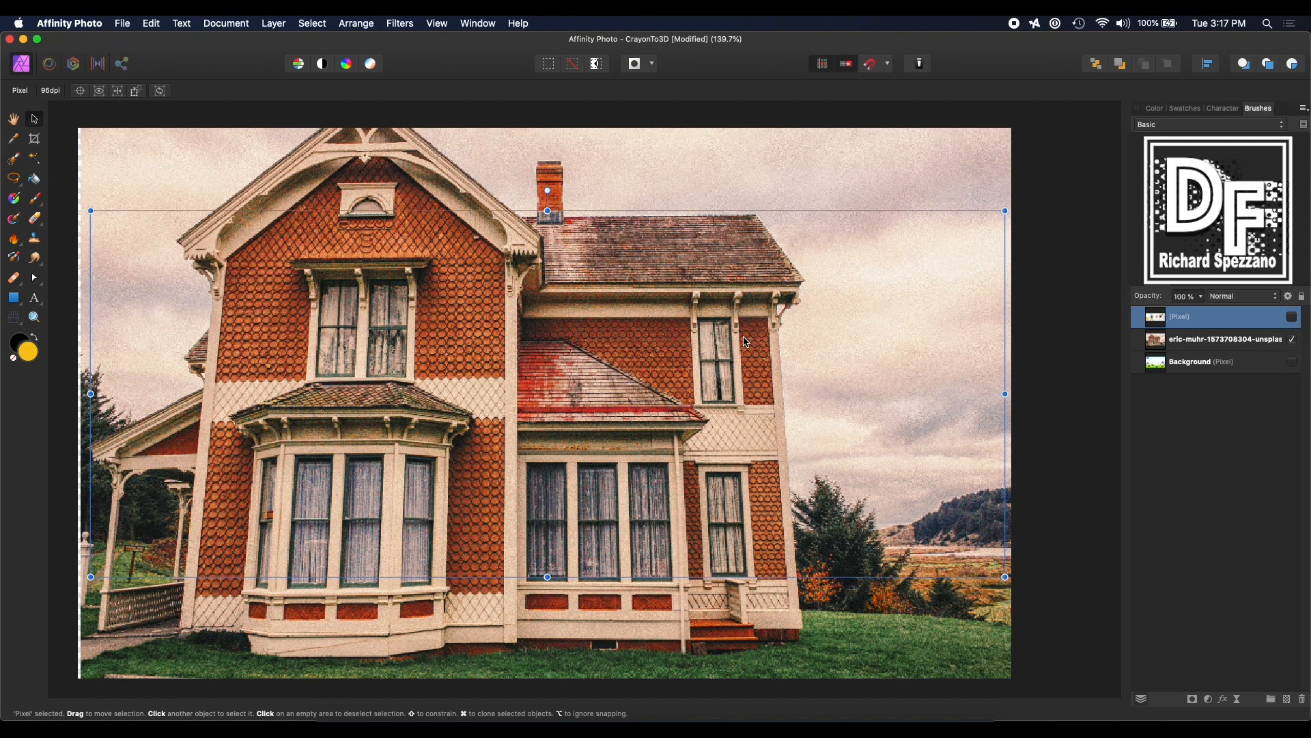
pyautogui.click(1052, 349)
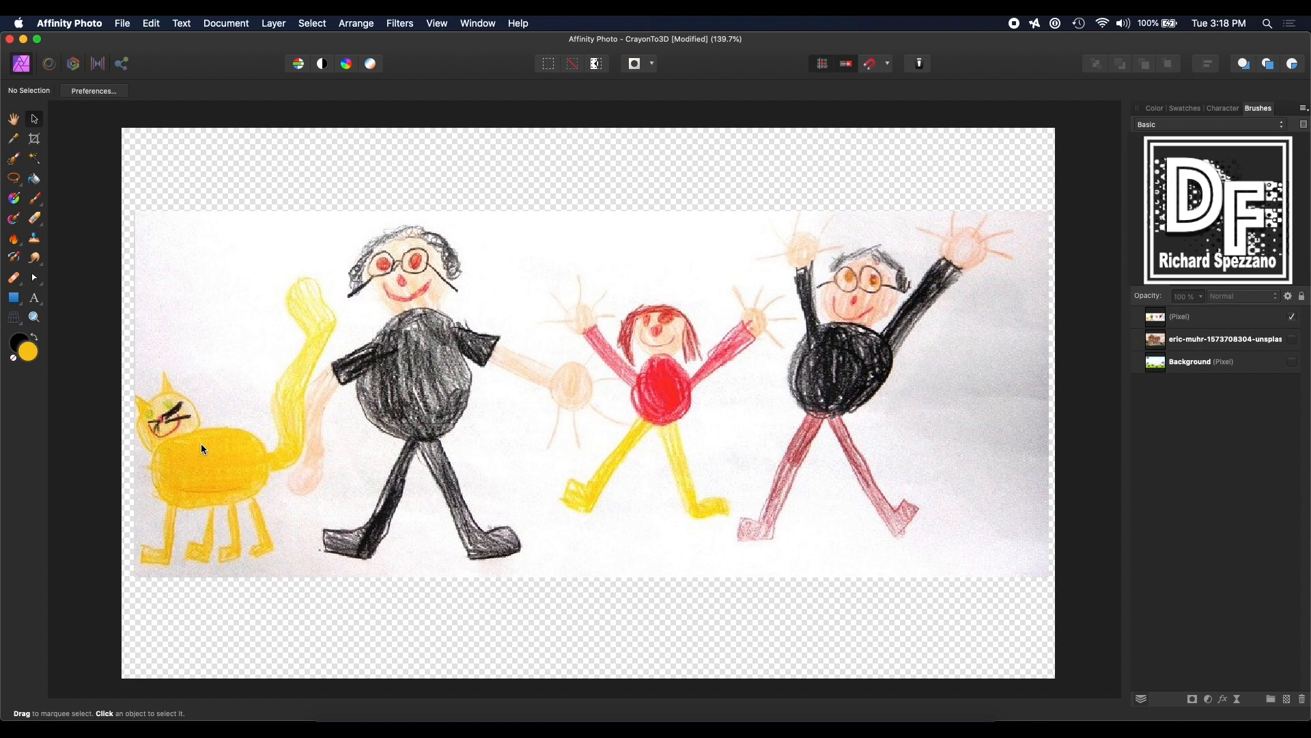
# Step: Shift the crayon drawing layer slightly down and to the right, and lock it against movement
pyautogui.press('super+plus')
pyautogui.press('super+plus')
pyautogui.press('super+plus')
pyautogui.press('super+plus')
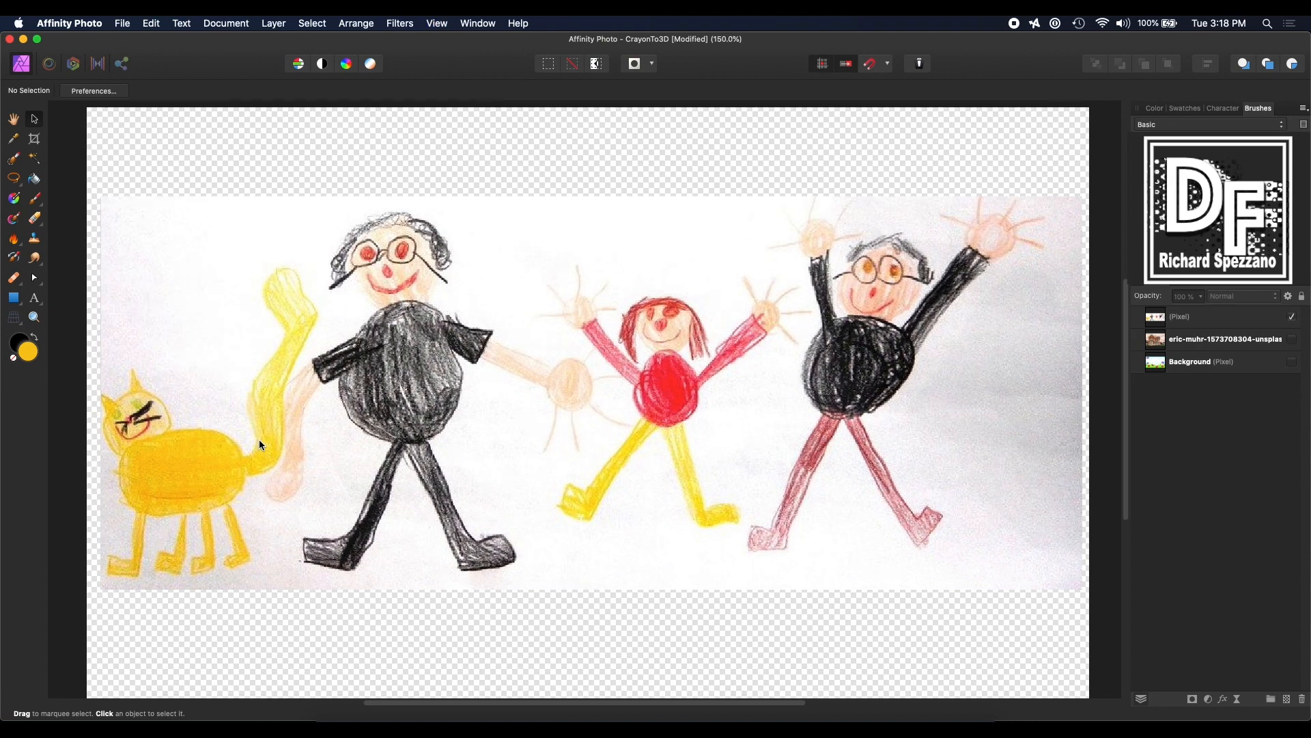
pyautogui.press('super+plus')
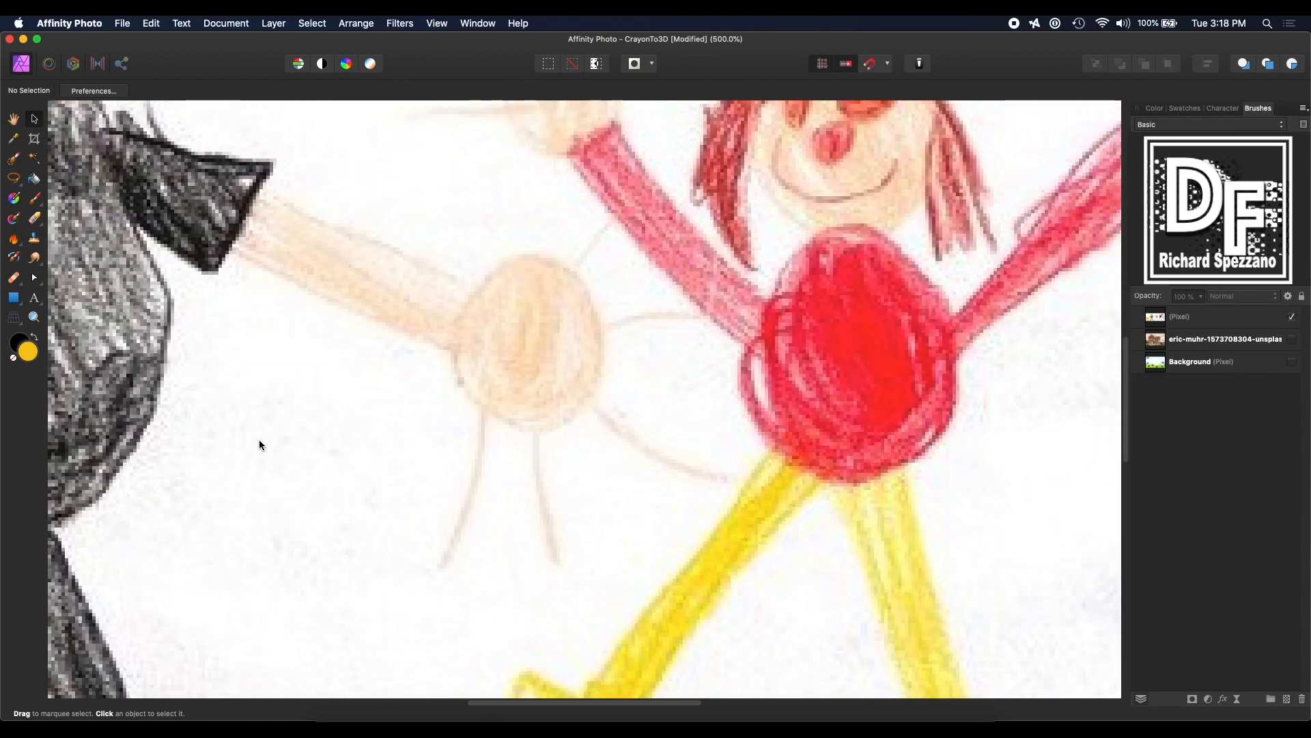
pyautogui.press('super+minus')
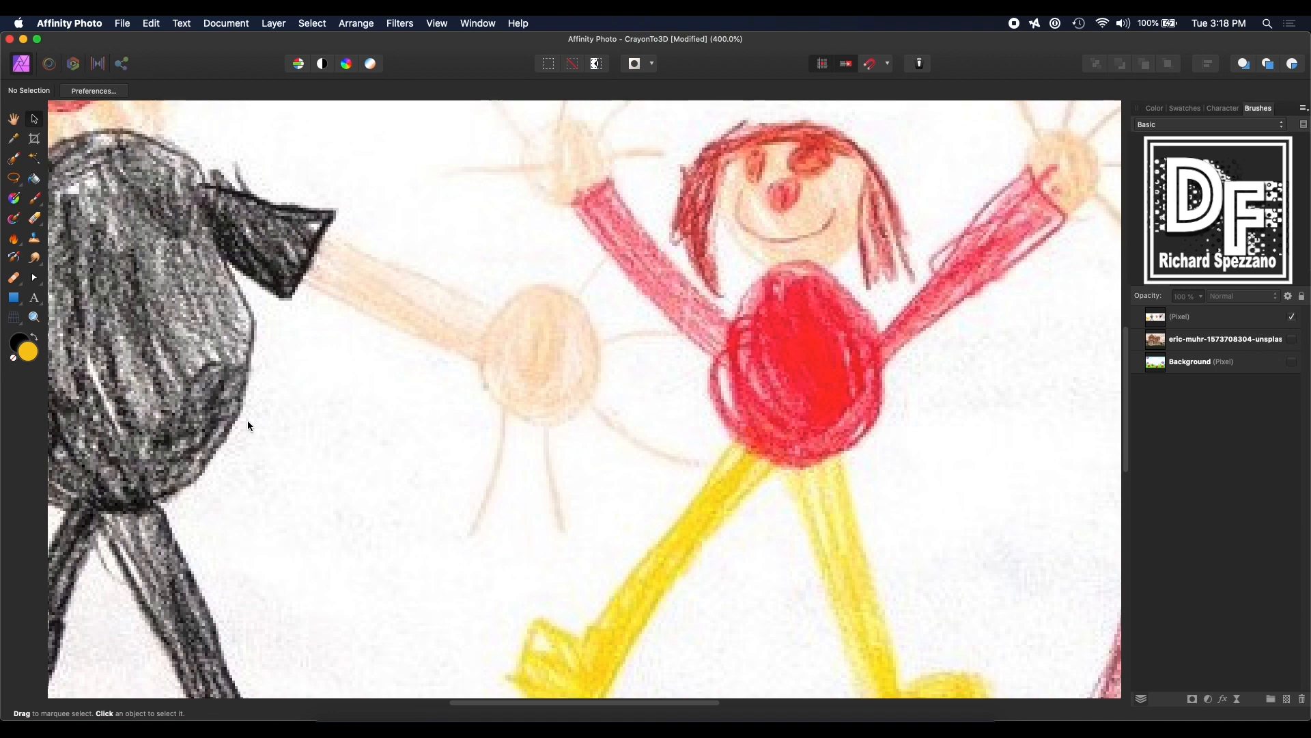
pyautogui.moveTo(254, 422); pyautogui.dragTo(1212, 292)
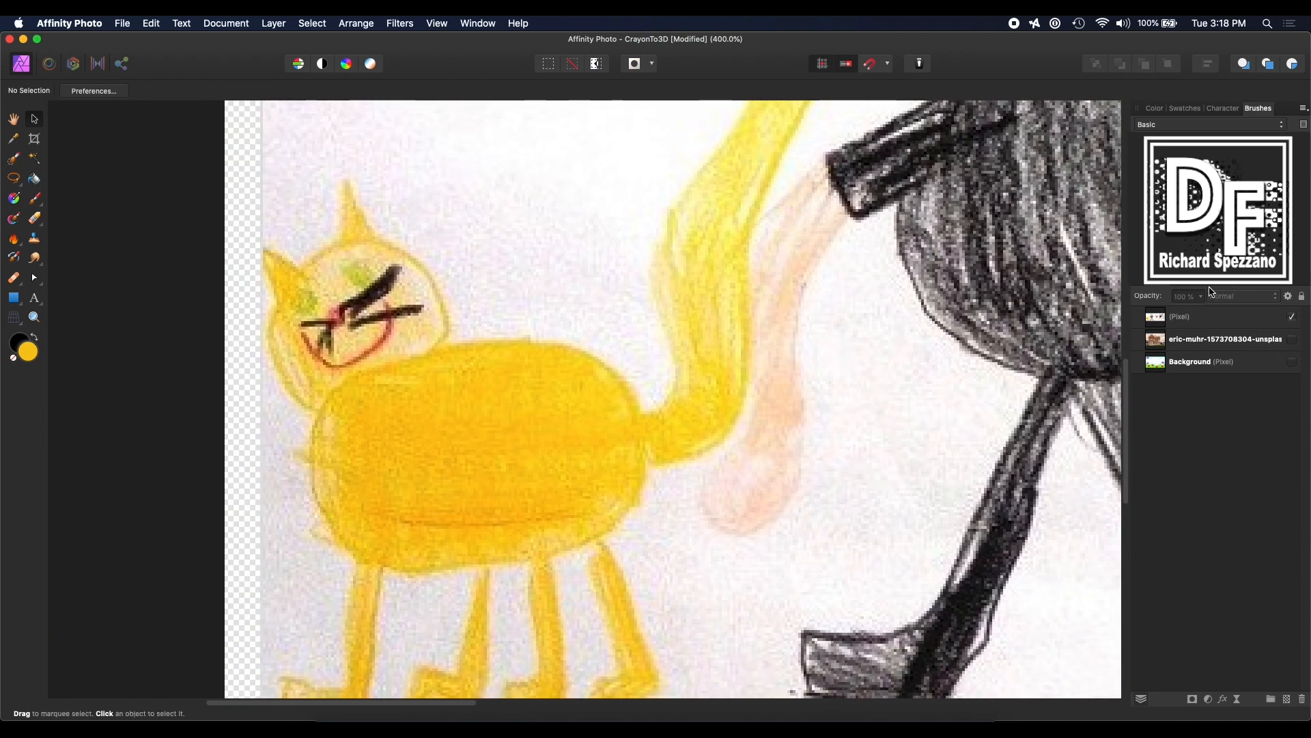
pyautogui.press('super+minus')
pyautogui.press('super+minus')
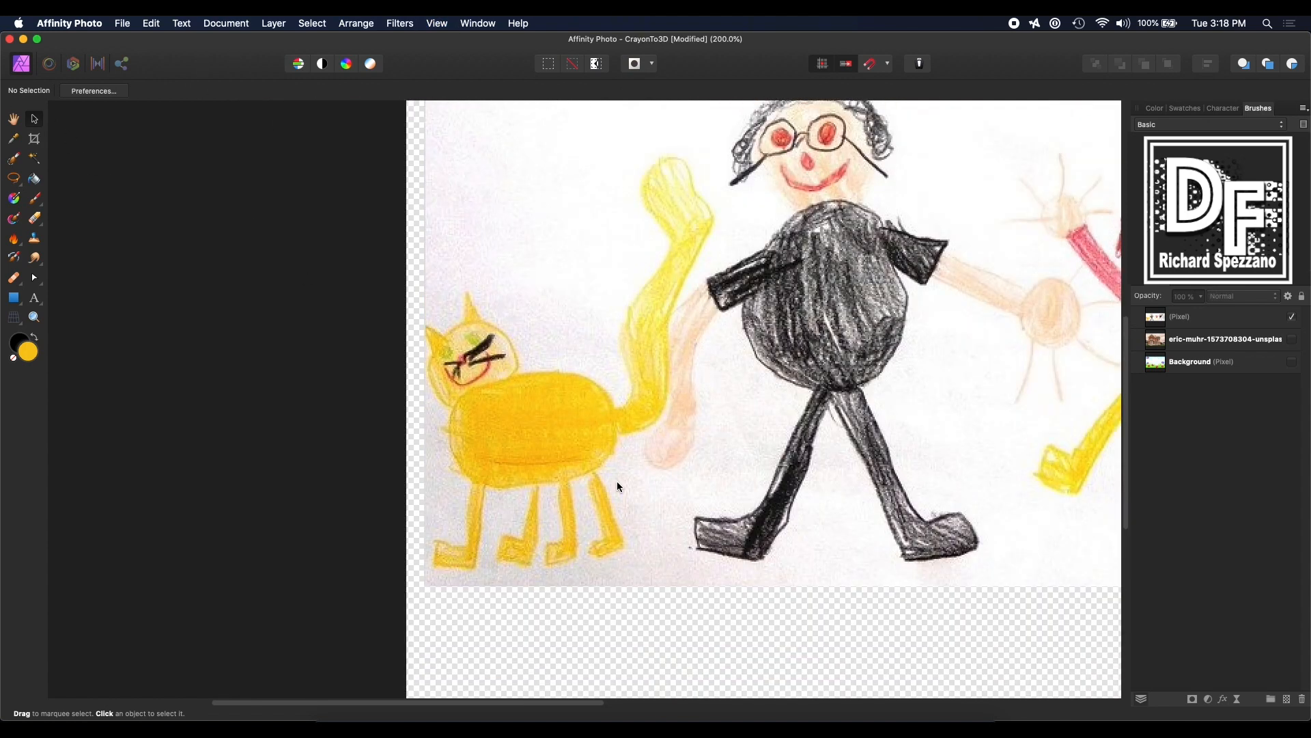
pyautogui.moveTo(534, 446)
pyautogui.mouseDown()
pyautogui.moveTo(489, 470)
pyautogui.moveTo(559, 478)
pyautogui.mouseUp()
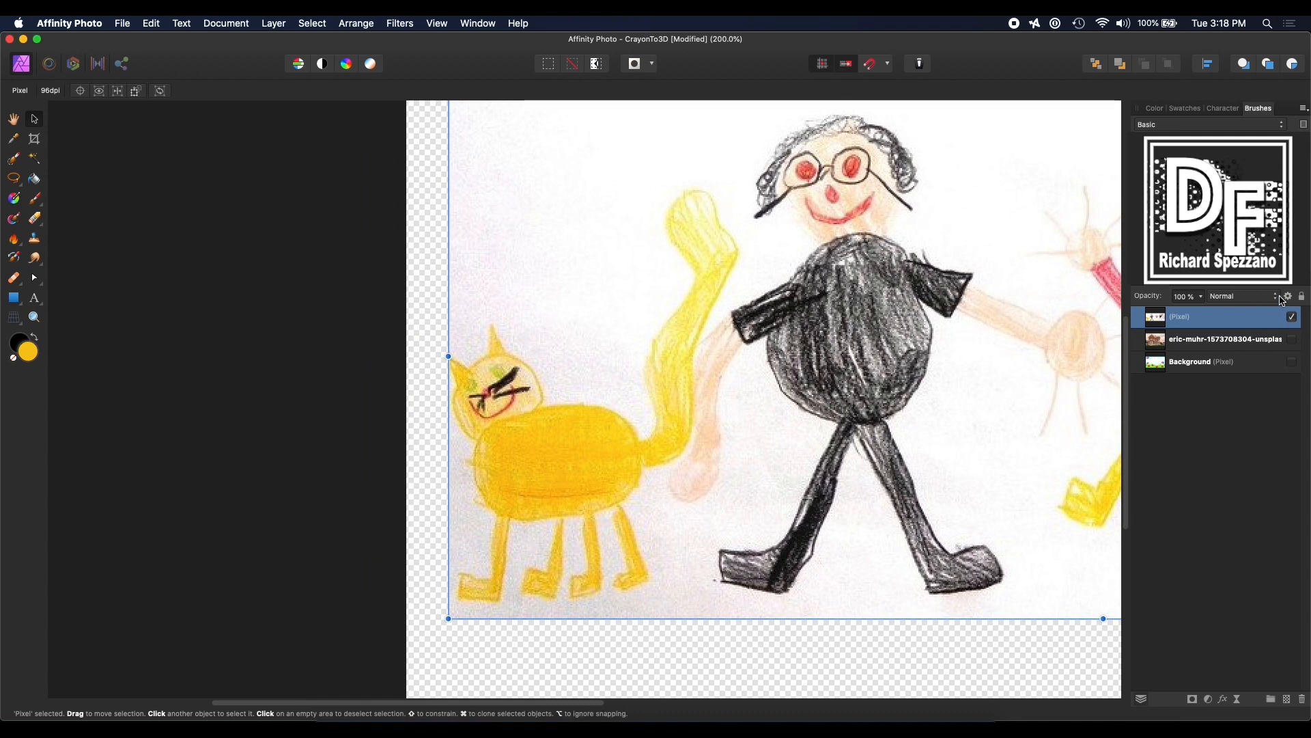
pyautogui.click(1302, 297)
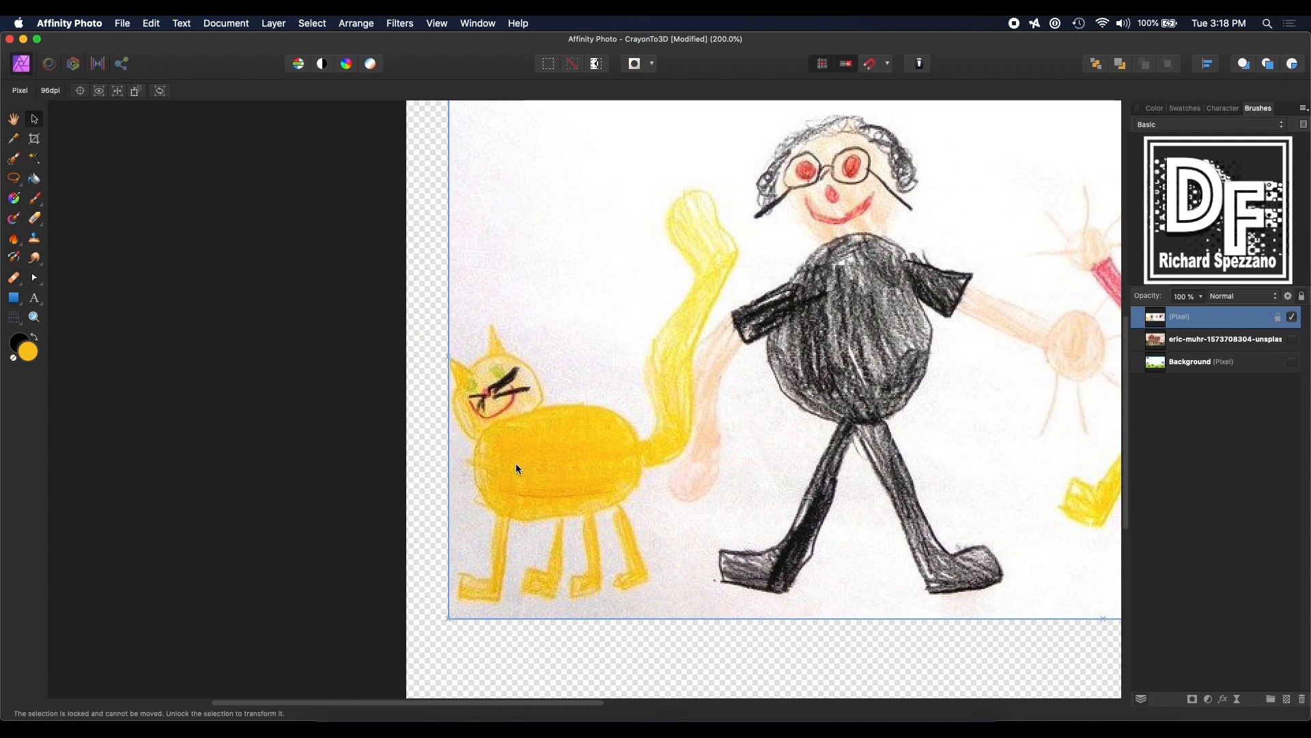
# Step: Draw an ellipse covering the cat's body and move it aside toward the man's arm to expose the drawing
pyautogui.click(13, 297)
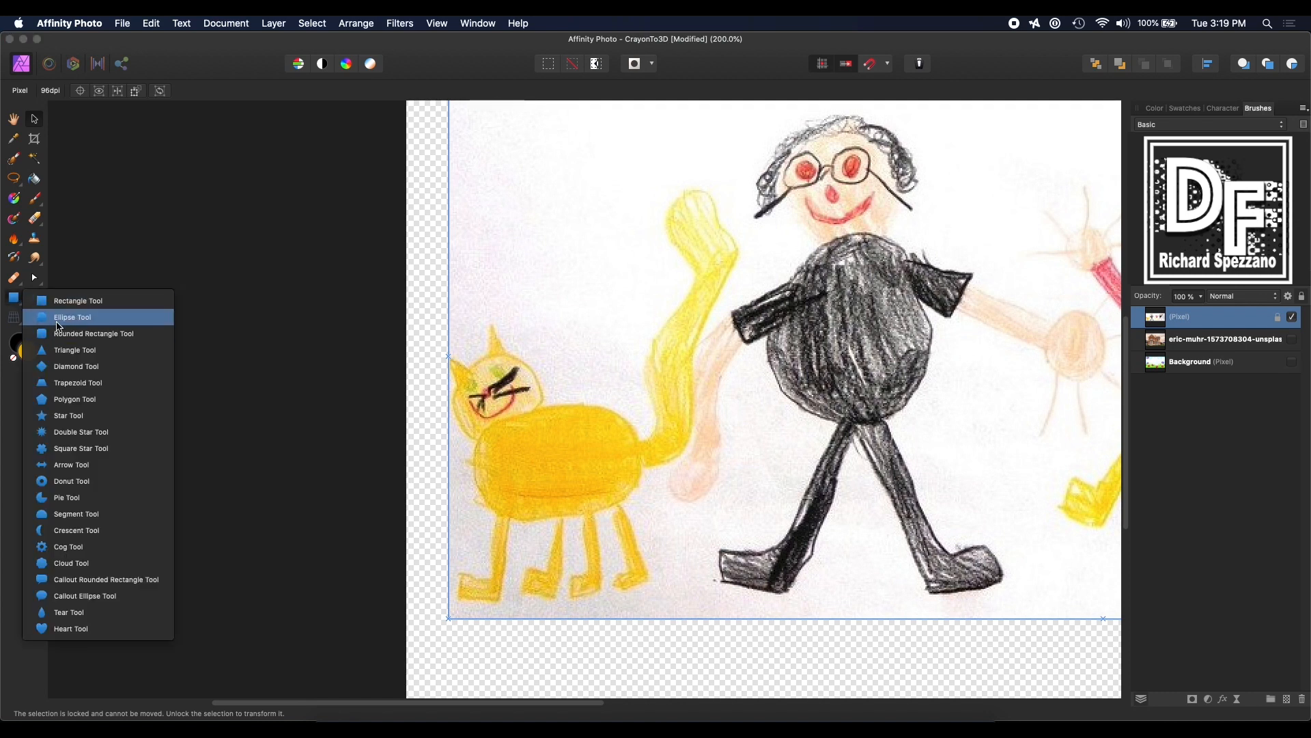
pyautogui.click(58, 319)
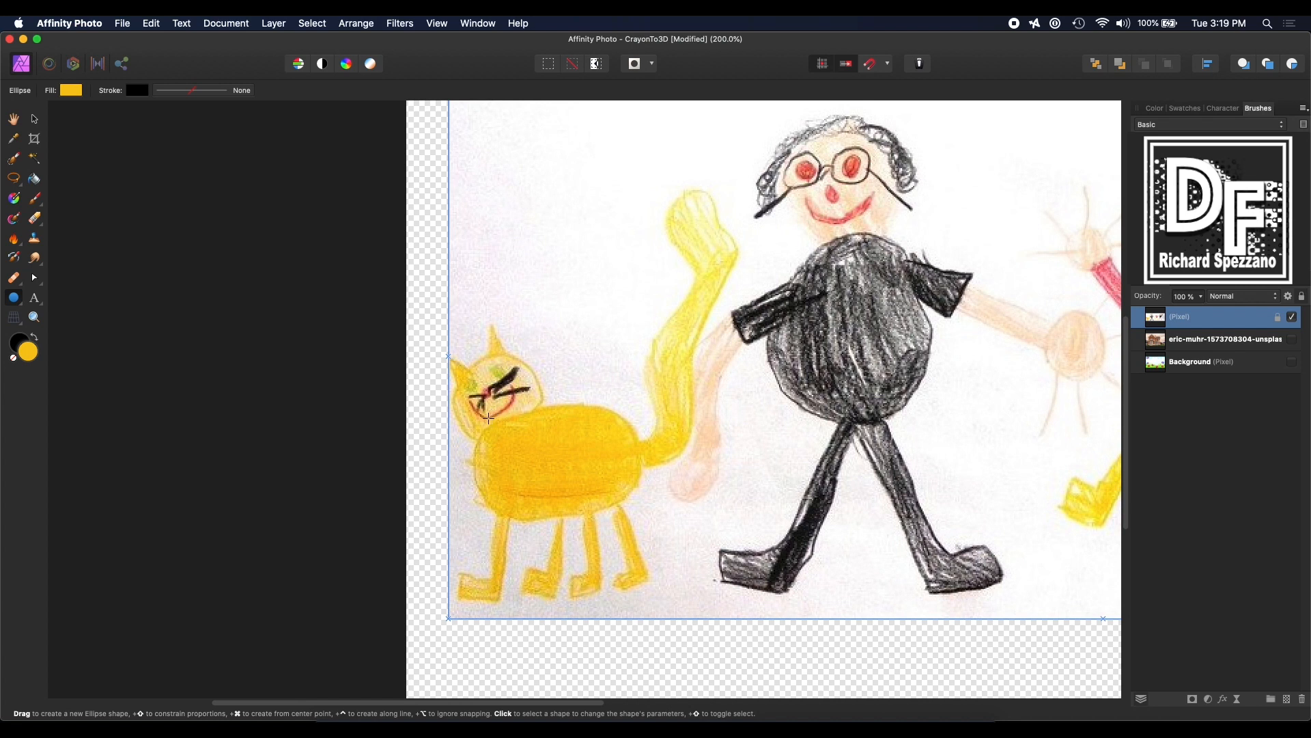
pyautogui.moveTo(474, 392); pyautogui.dragTo(652, 520)
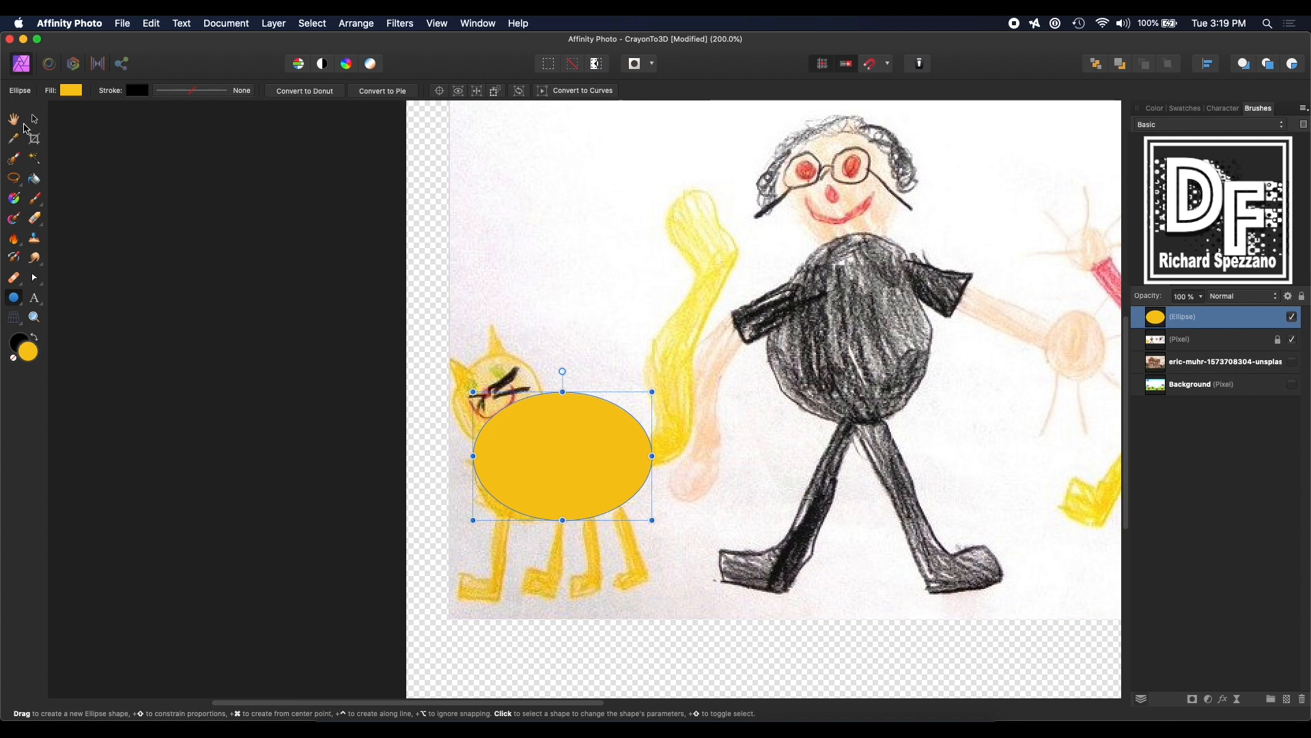
pyautogui.click(34, 118)
pyautogui.moveTo(592, 465); pyautogui.dragTo(722, 366)
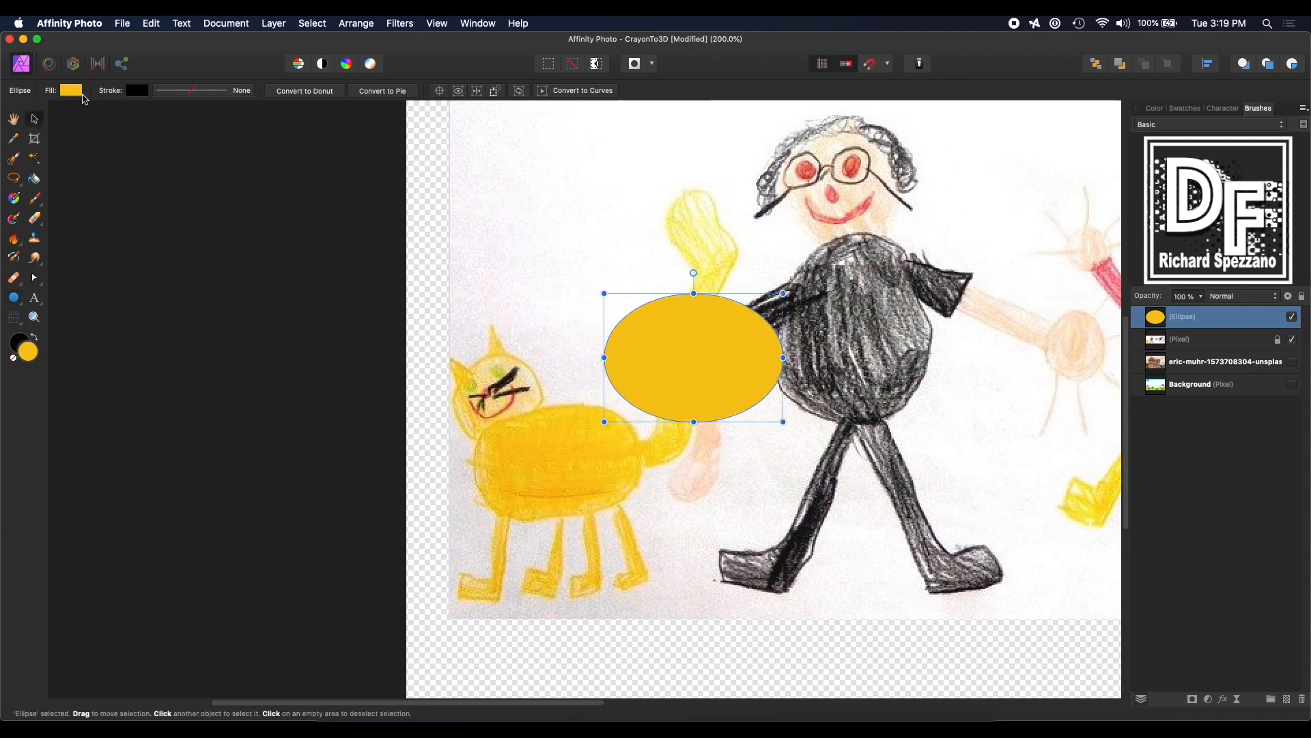
# Step: Fill the ellipse with the yellow sampled from the cat's body and deselect it
pyautogui.click(74, 92)
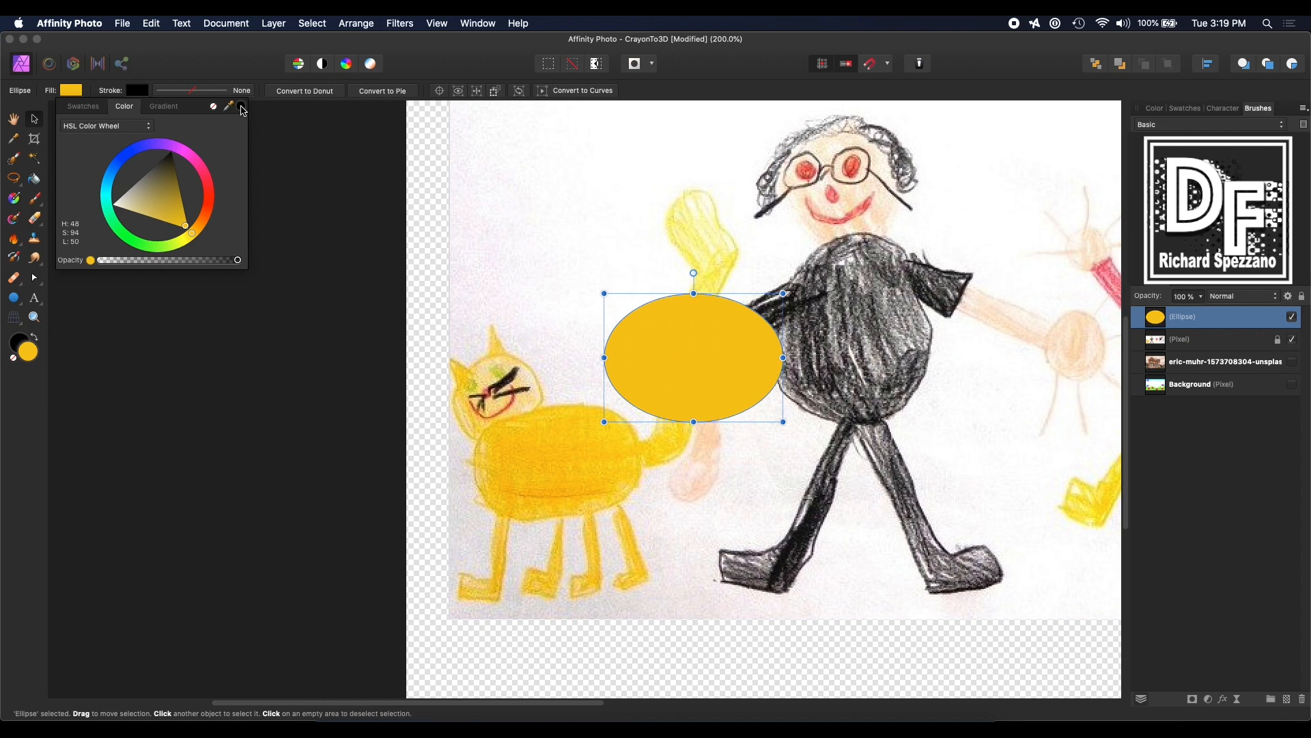
pyautogui.moveTo(241, 110); pyautogui.dragTo(584, 465)
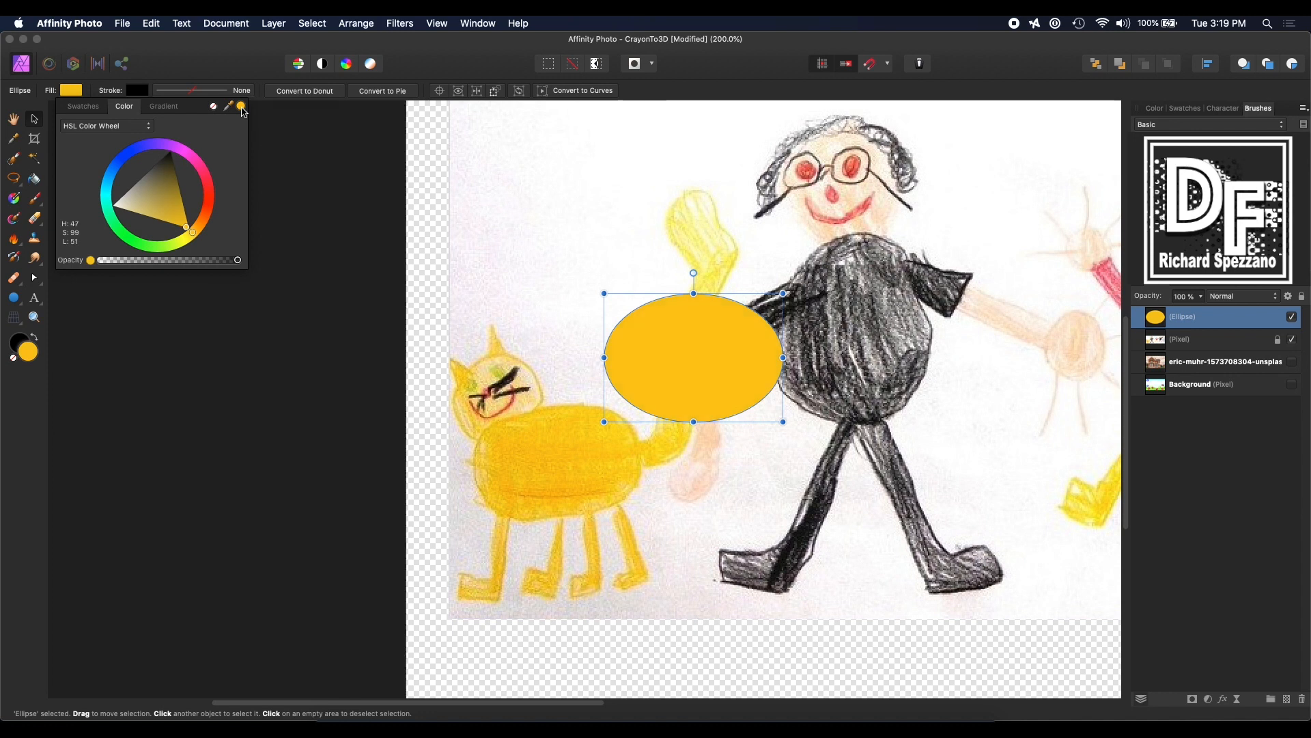
pyautogui.click(301, 170)
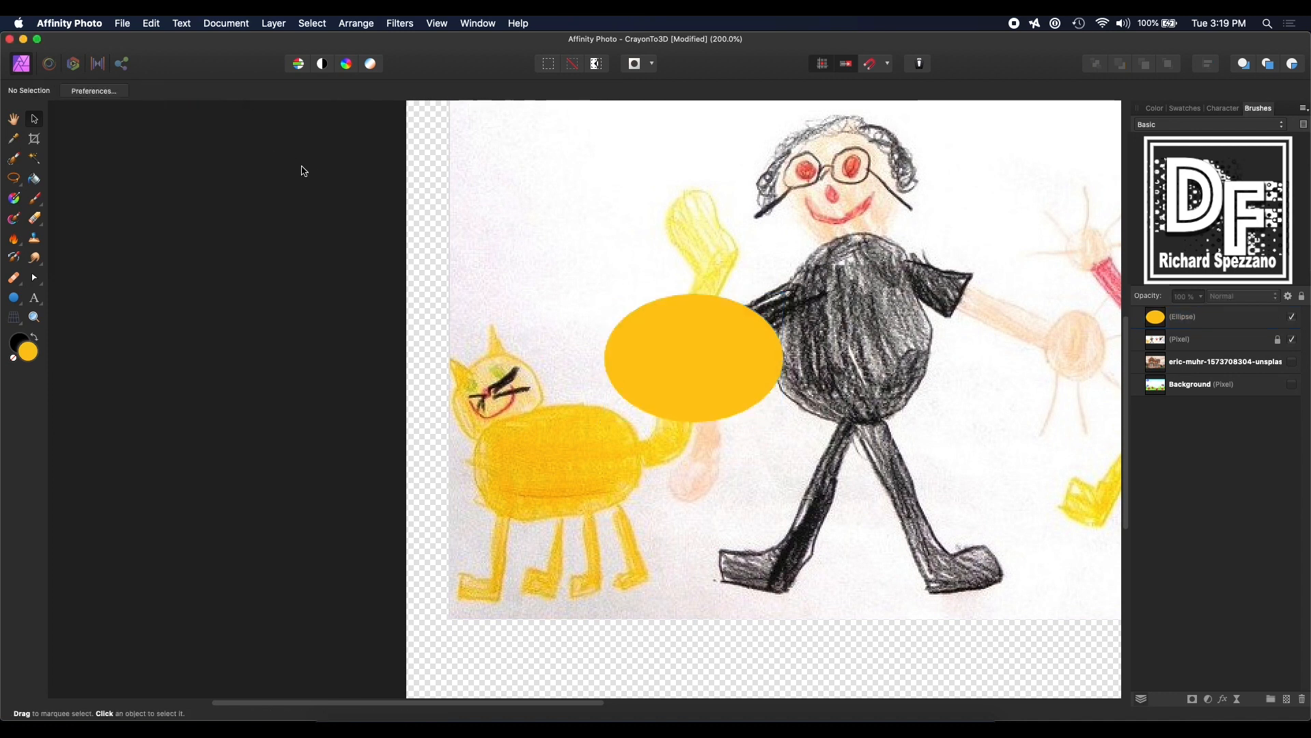
# Step: Move the yellow ellipse back over the cat's body and rotate it slightly counterclockwise to follow the body's tilt
pyautogui.click(673, 336)
pyautogui.moveTo(674, 338); pyautogui.dragTo(541, 444)
pyautogui.moveTo(556, 398); pyautogui.dragTo(551, 400)
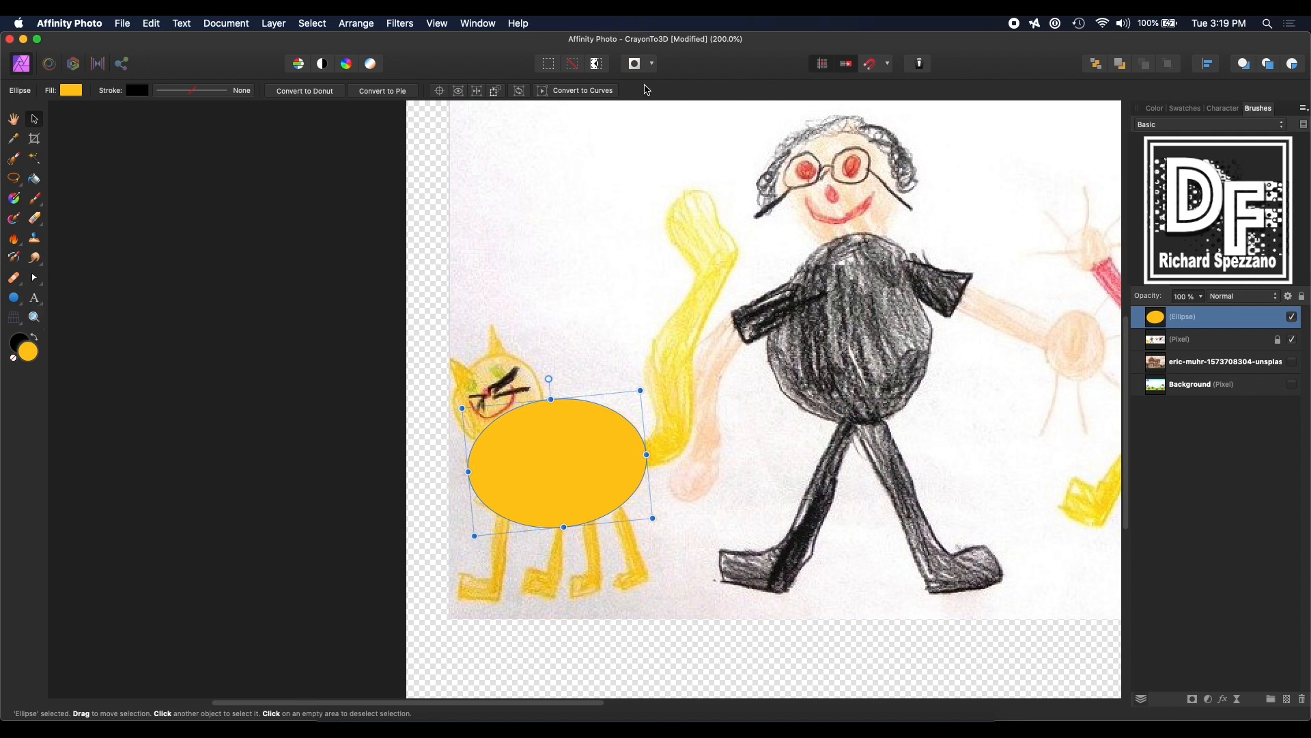
# Step: Convert the ellipse to curves, add one node on each side of its lower edge, and pull the lower-right node outward
pyautogui.click(587, 92)
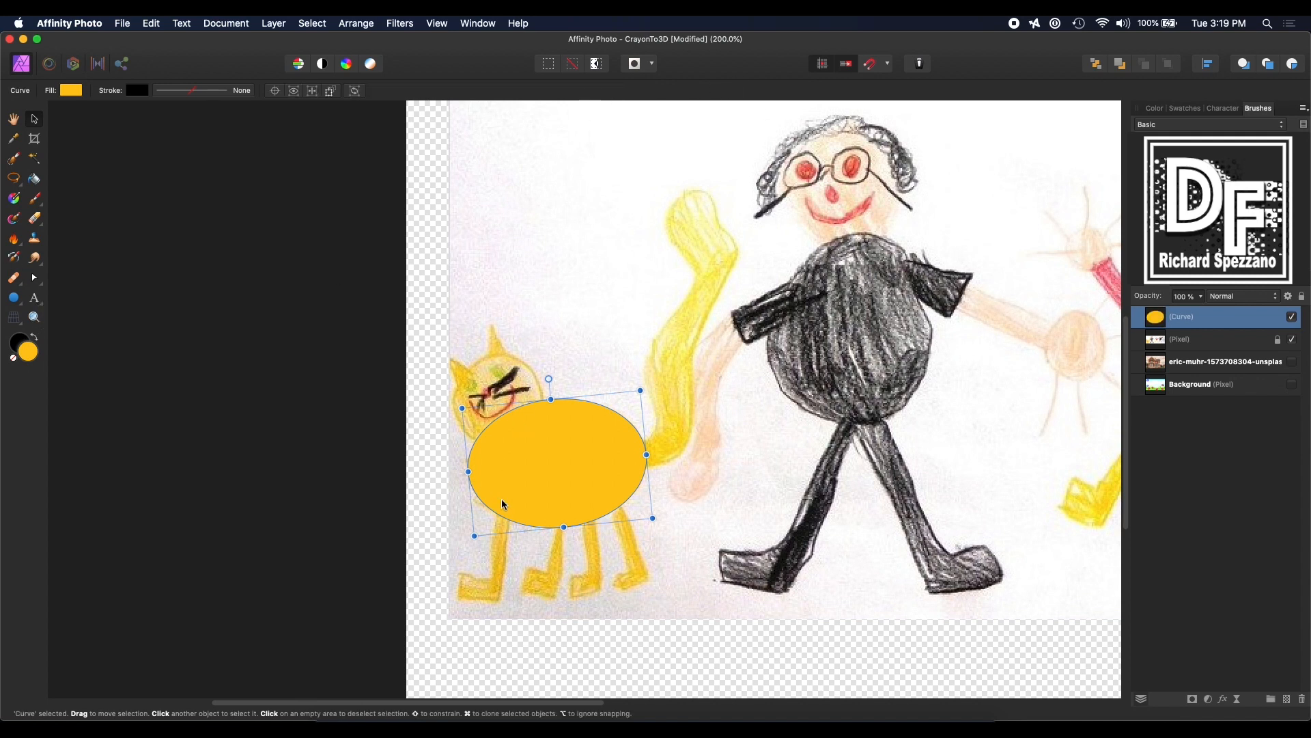
pyautogui.click(35, 277)
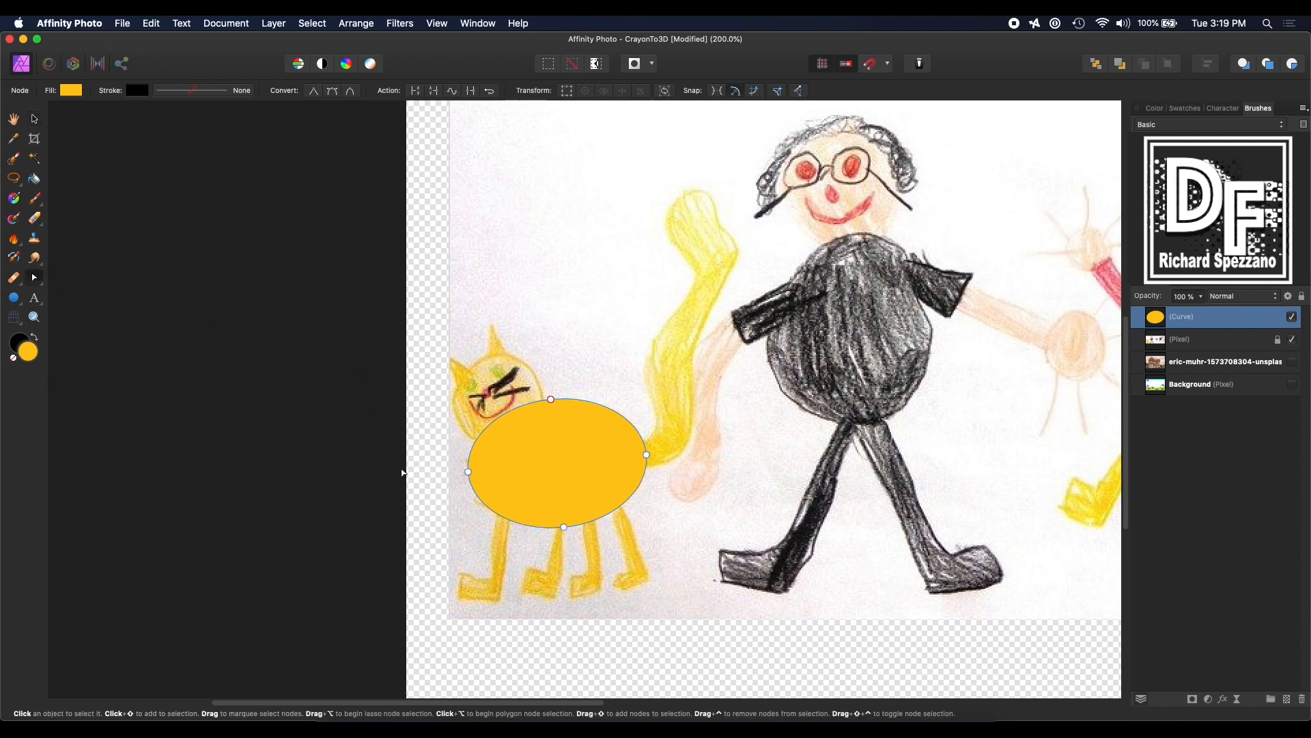
pyautogui.click(499, 518)
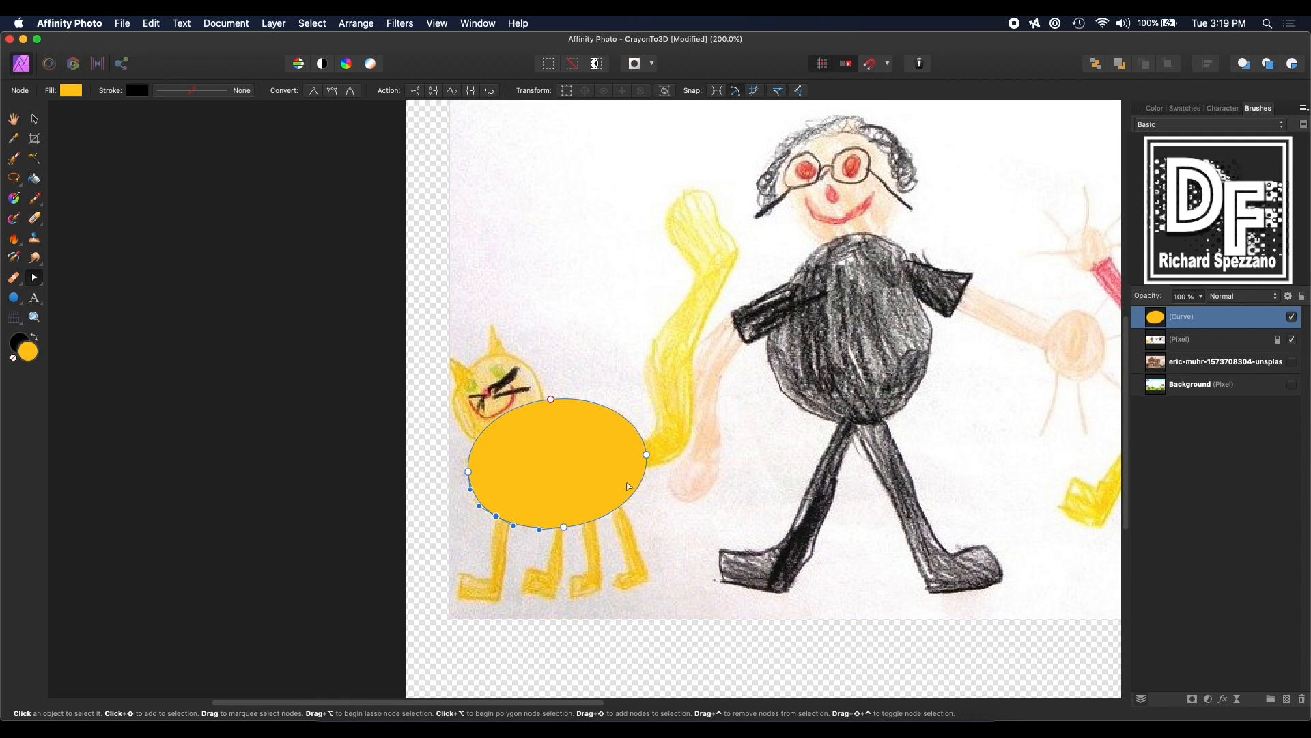
pyautogui.click(629, 500)
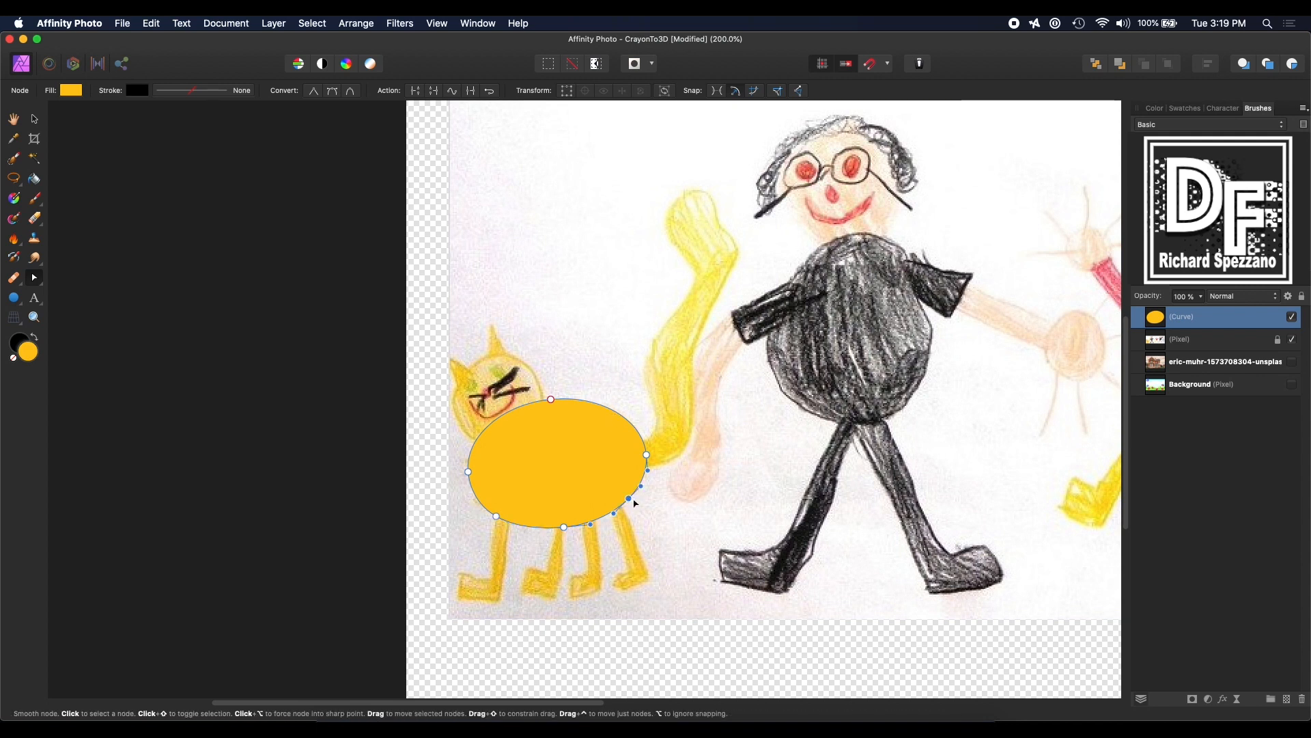
pyautogui.moveTo(634, 502); pyautogui.dragTo(645, 506)
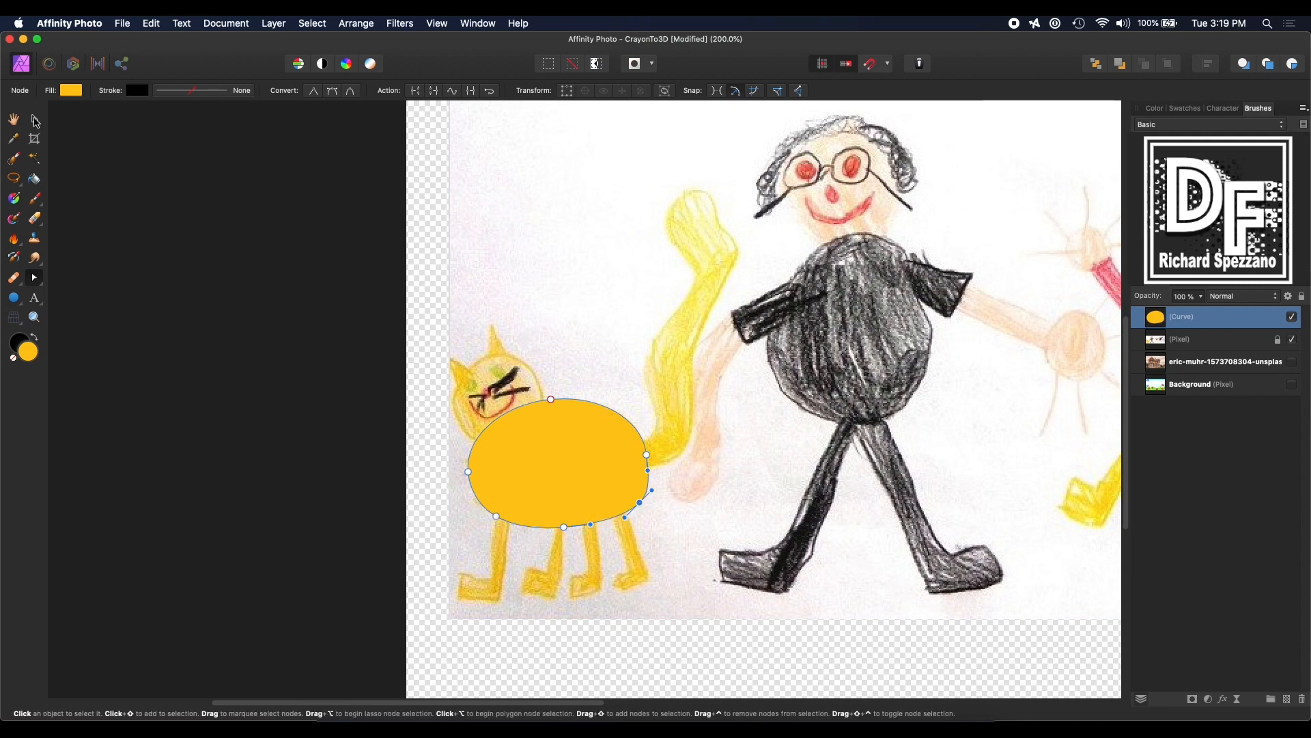
# Step: Delete the yellow curve shape covering the cat's body
pyautogui.click(34, 120)
pyautogui.click(360, 202)
pyautogui.click(605, 440)
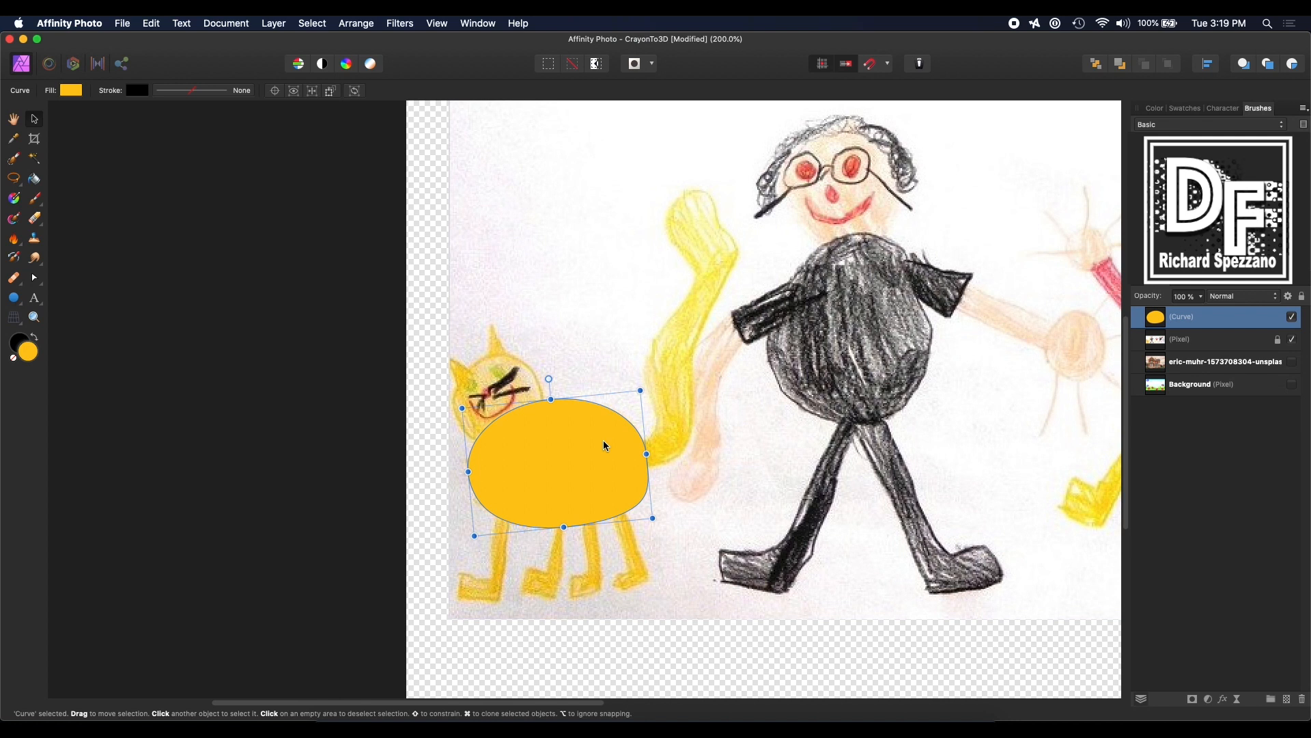
pyautogui.press('Delete')
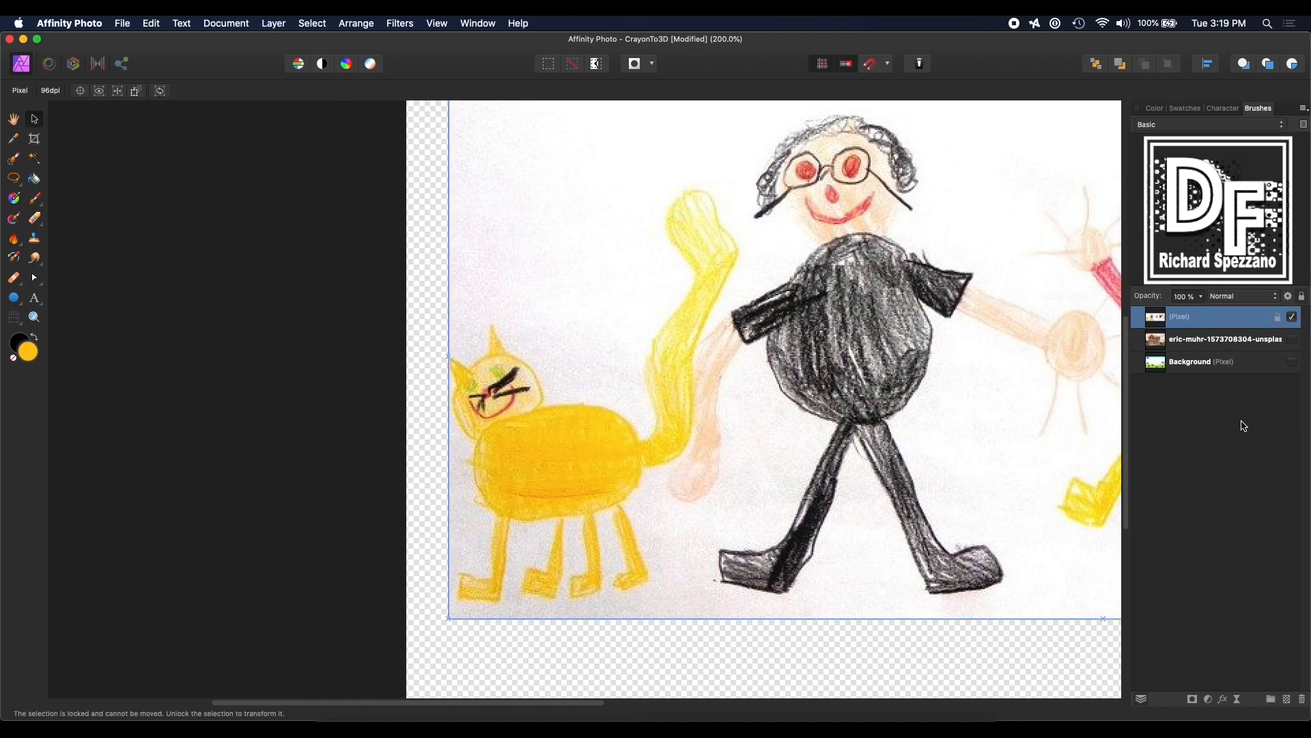
# Step: Add a new pixel layer above the drawing and paint the cat's body on it in solid yellow with the Paint Brush
pyautogui.click(1289, 699)
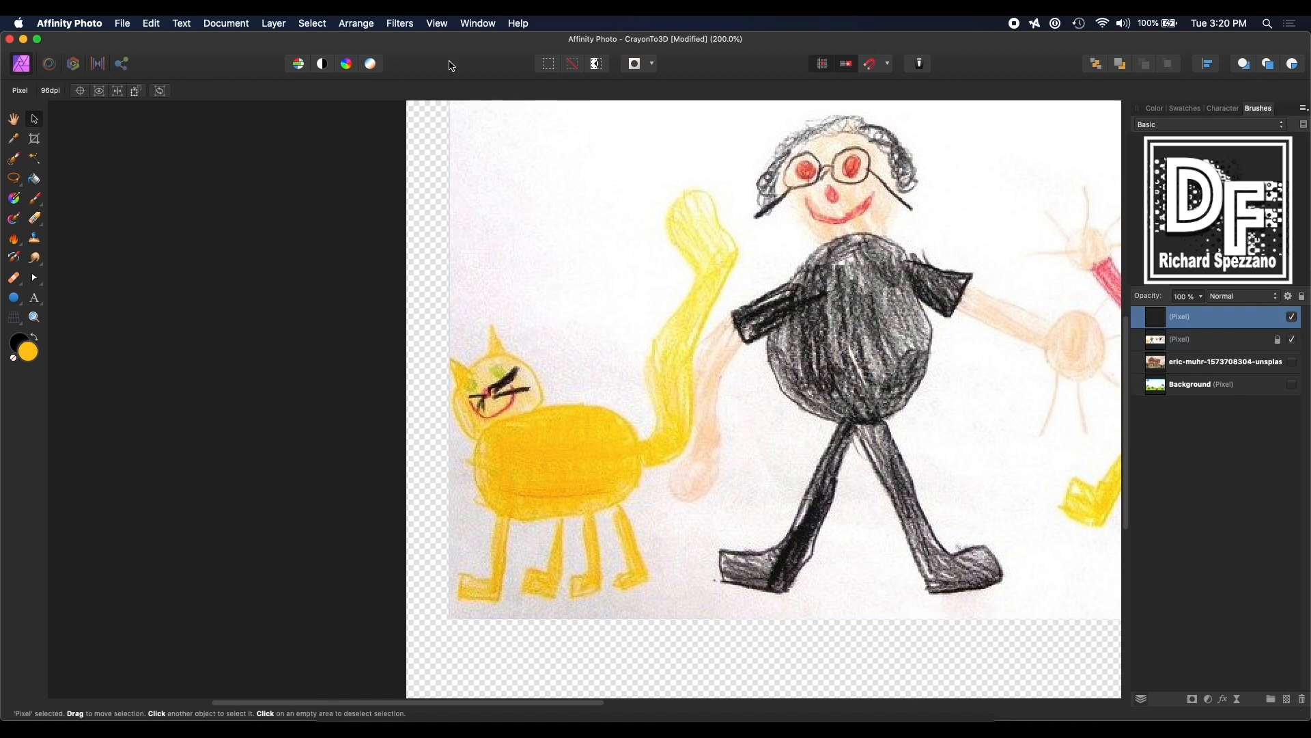
pyautogui.click(36, 200)
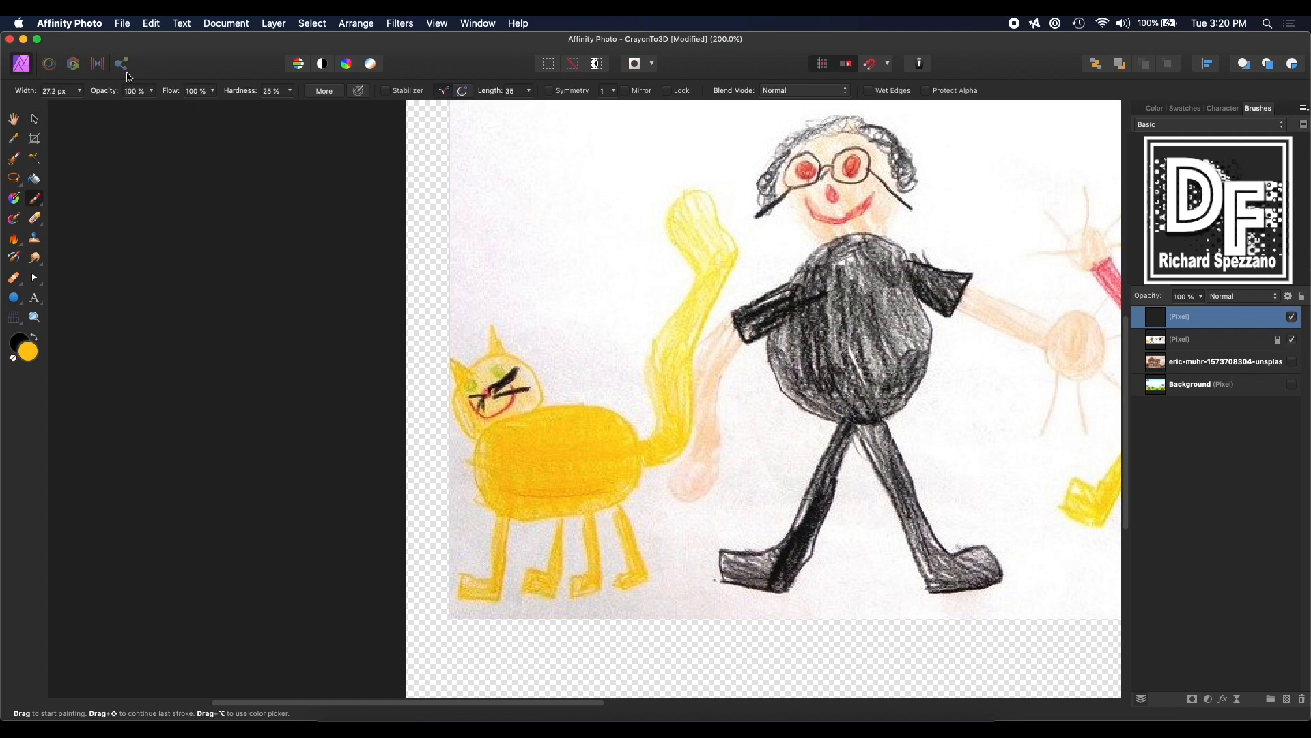
pyautogui.click(487, 324)
pyautogui.press('super+z')
pyautogui.moveTo(486, 439)
pyautogui.mouseDown()
pyautogui.moveTo(522, 496)
pyautogui.moveTo(595, 503)
pyautogui.moveTo(624, 466)
pyautogui.moveTo(599, 420)
pyautogui.moveTo(526, 420)
pyautogui.moveTo(485, 464)
pyautogui.moveTo(491, 494)
pyautogui.moveTo(528, 513)
pyautogui.moveTo(514, 489)
pyautogui.moveTo(612, 489)
pyautogui.moveTo(527, 487)
pyautogui.moveTo(586, 468)
pyautogui.moveTo(597, 450)
pyautogui.moveTo(584, 432)
pyautogui.moveTo(504, 447)
pyautogui.moveTo(522, 468)
pyautogui.moveTo(601, 463)
pyautogui.moveTo(613, 443)
pyautogui.moveTo(512, 457)
pyautogui.moveTo(528, 509)
pyautogui.moveTo(555, 505)
pyautogui.moveTo(620, 484)
pyautogui.moveTo(622, 427)
pyautogui.moveTo(592, 418)
pyautogui.moveTo(527, 441)
pyautogui.moveTo(541, 470)
pyautogui.mouseUp()
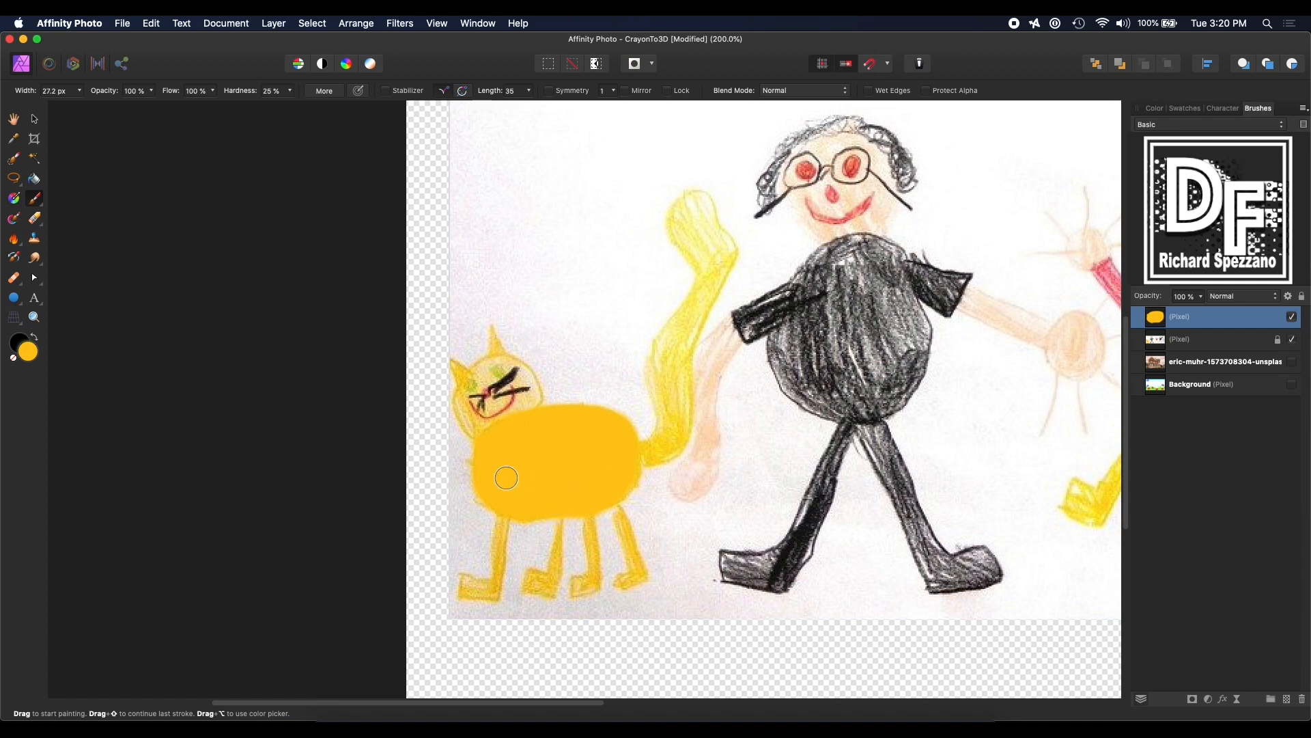
# Step: Rename the painted cat body layer as Body and deselect it
pyautogui.click(36, 119)
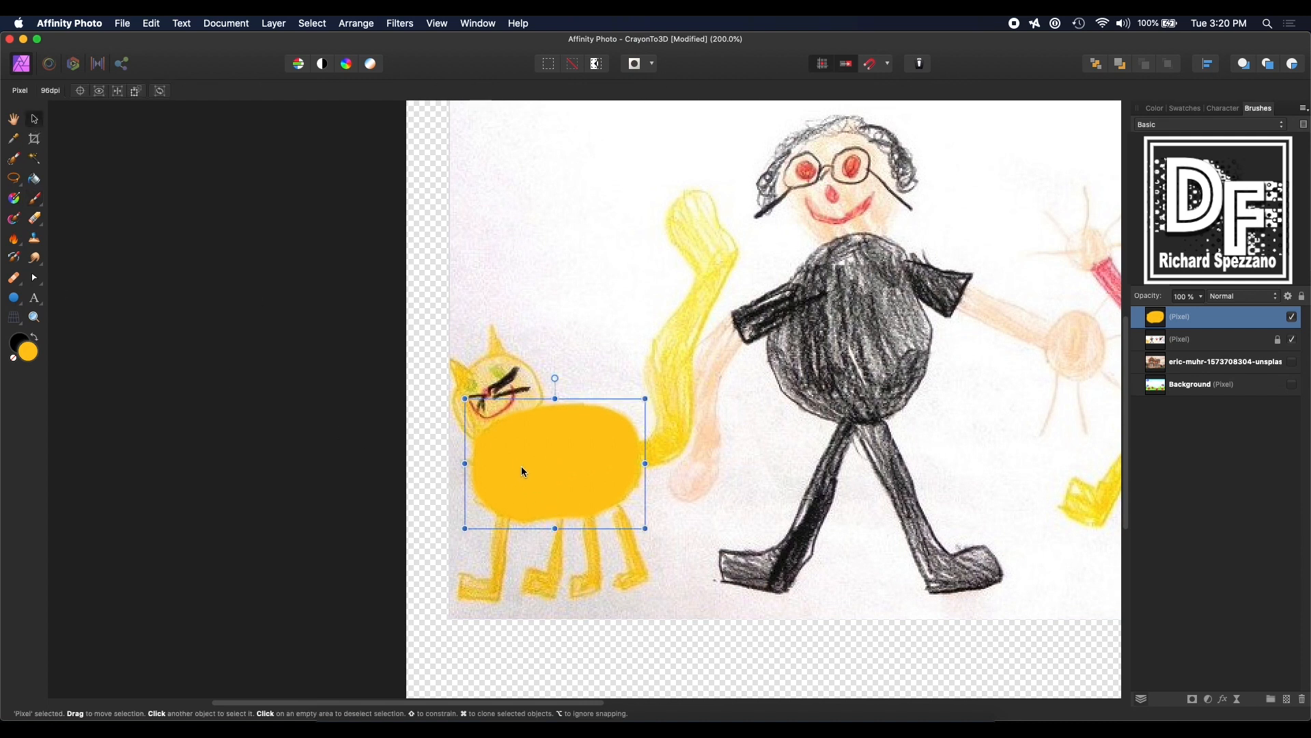
pyautogui.doubleClick(1177, 316)
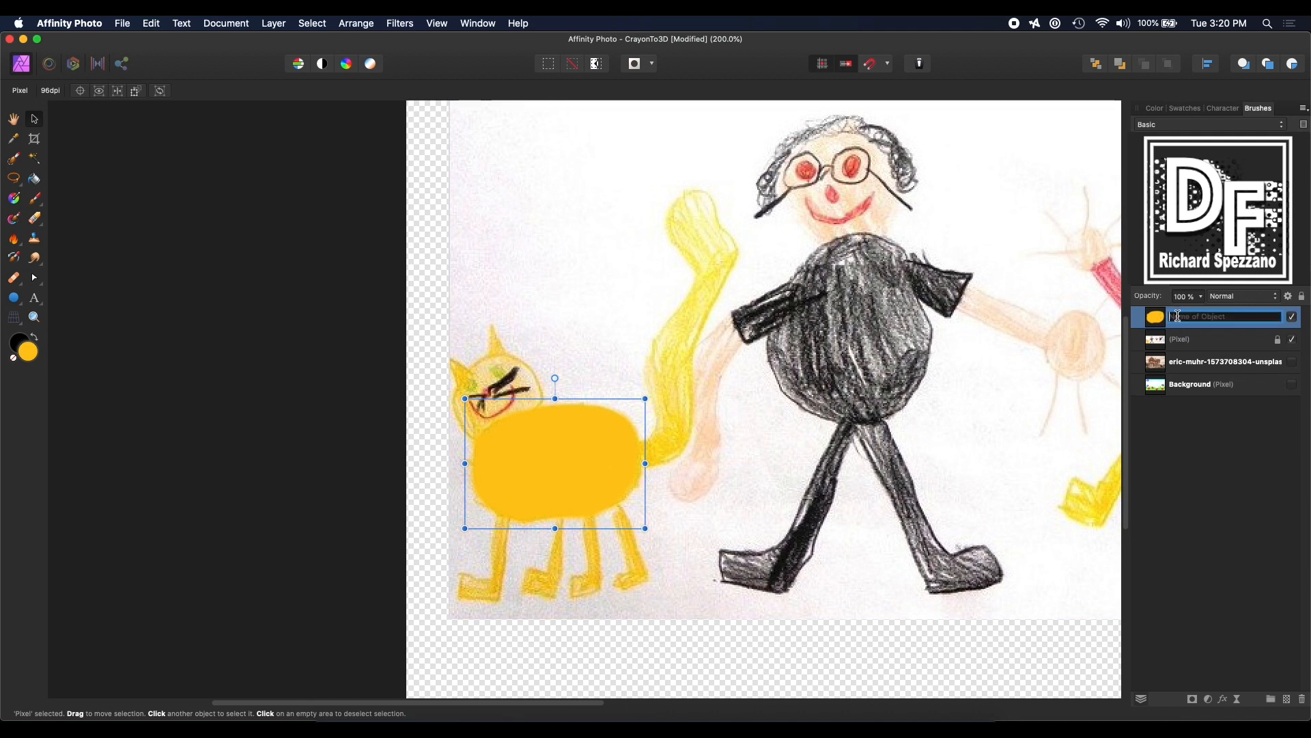
pyautogui.write('S')
pyautogui.press('BackSpace')
pyautogui.write('Body')
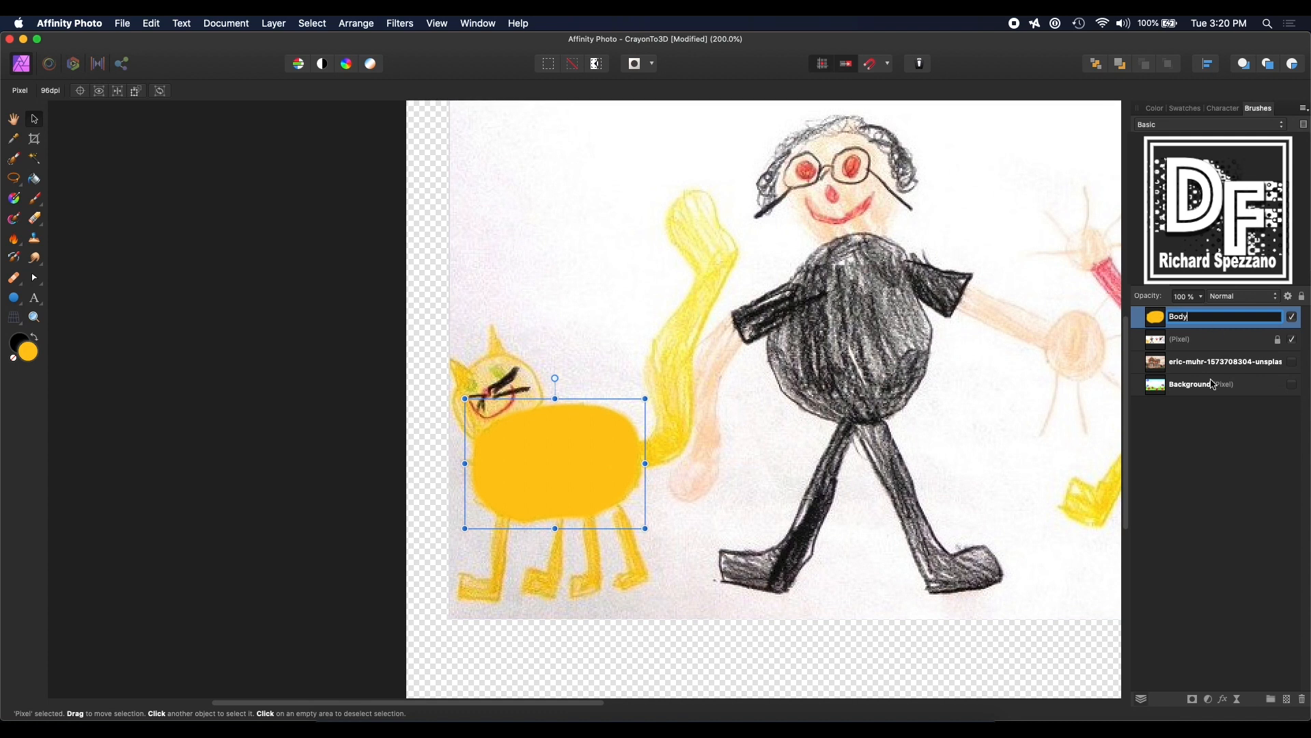
pyautogui.click(1203, 423)
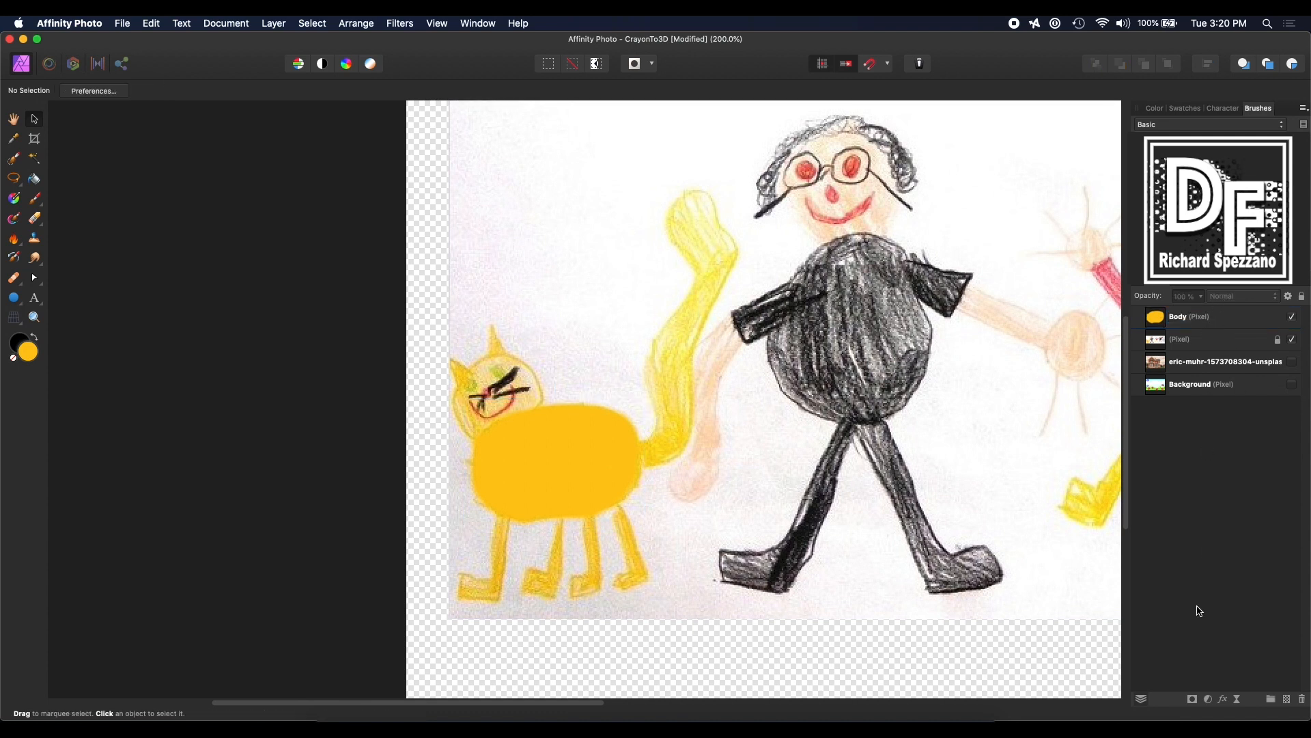
# Step: Apply a 3D Effect to the Body layer with Soften at its maximum and a slightly larger radius
pyautogui.click(1196, 318)
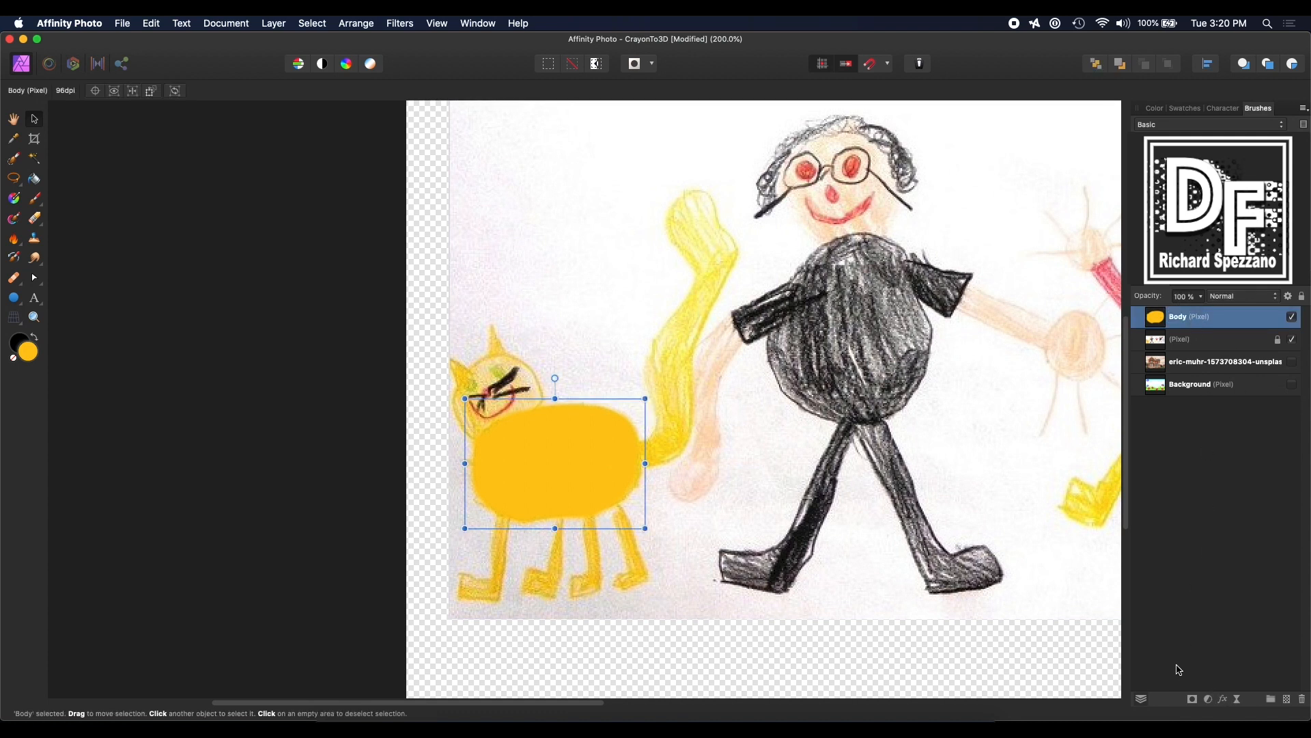
pyautogui.click(1226, 701)
pyautogui.moveTo(695, 363); pyautogui.dragTo(869, 174)
pyautogui.click(791, 325)
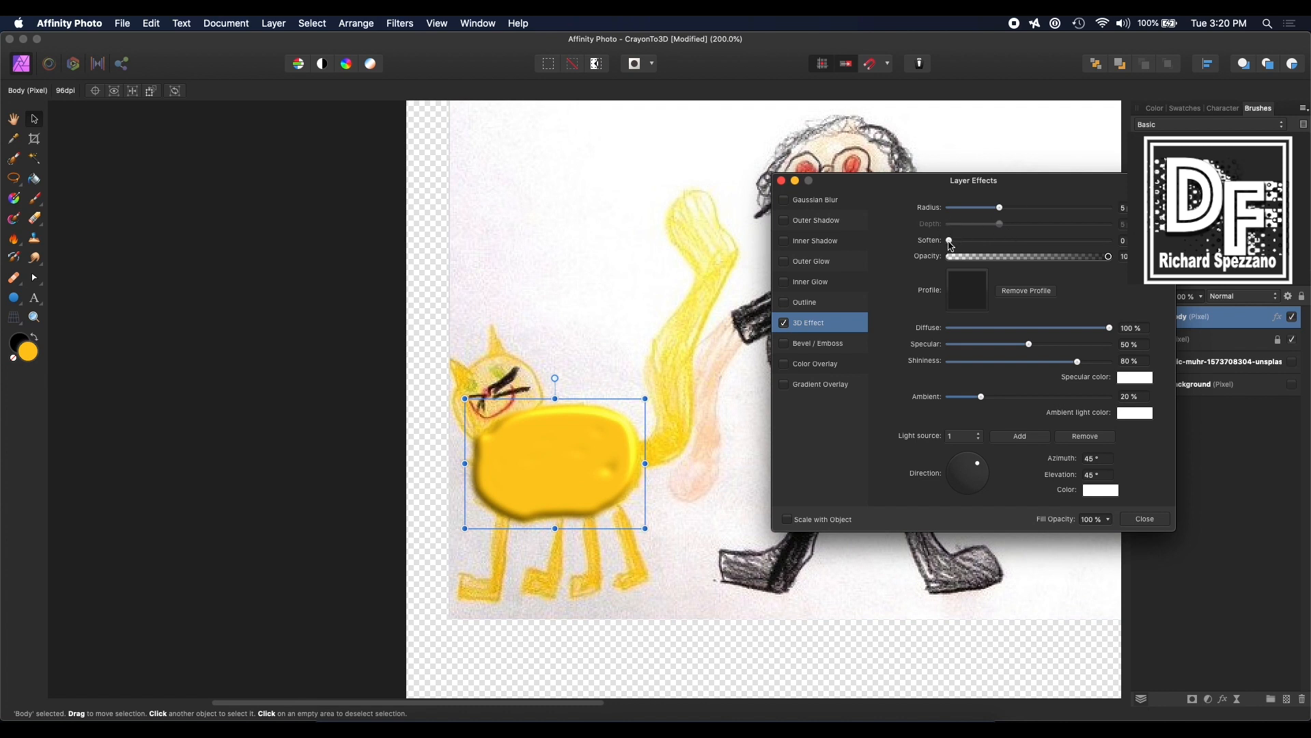
pyautogui.moveTo(949, 241); pyautogui.dragTo(1105, 264)
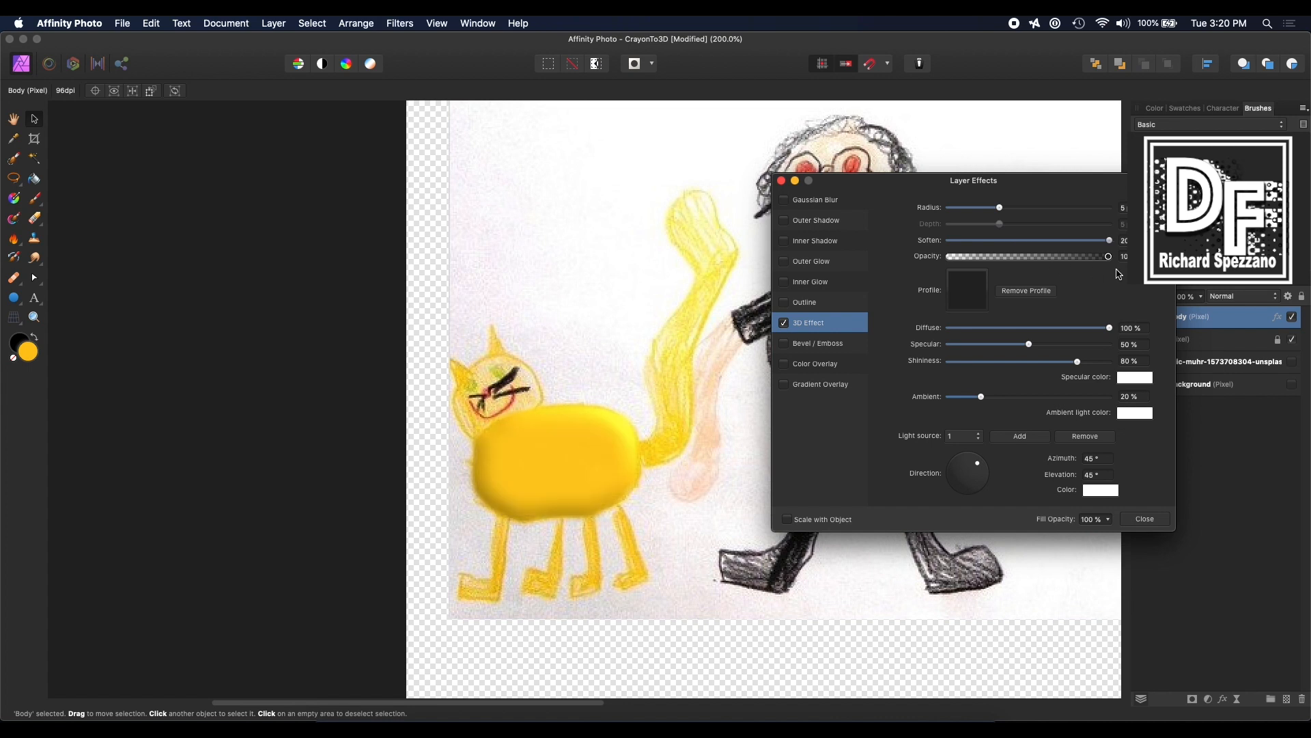
pyautogui.moveTo(992, 211); pyautogui.dragTo(1015, 217)
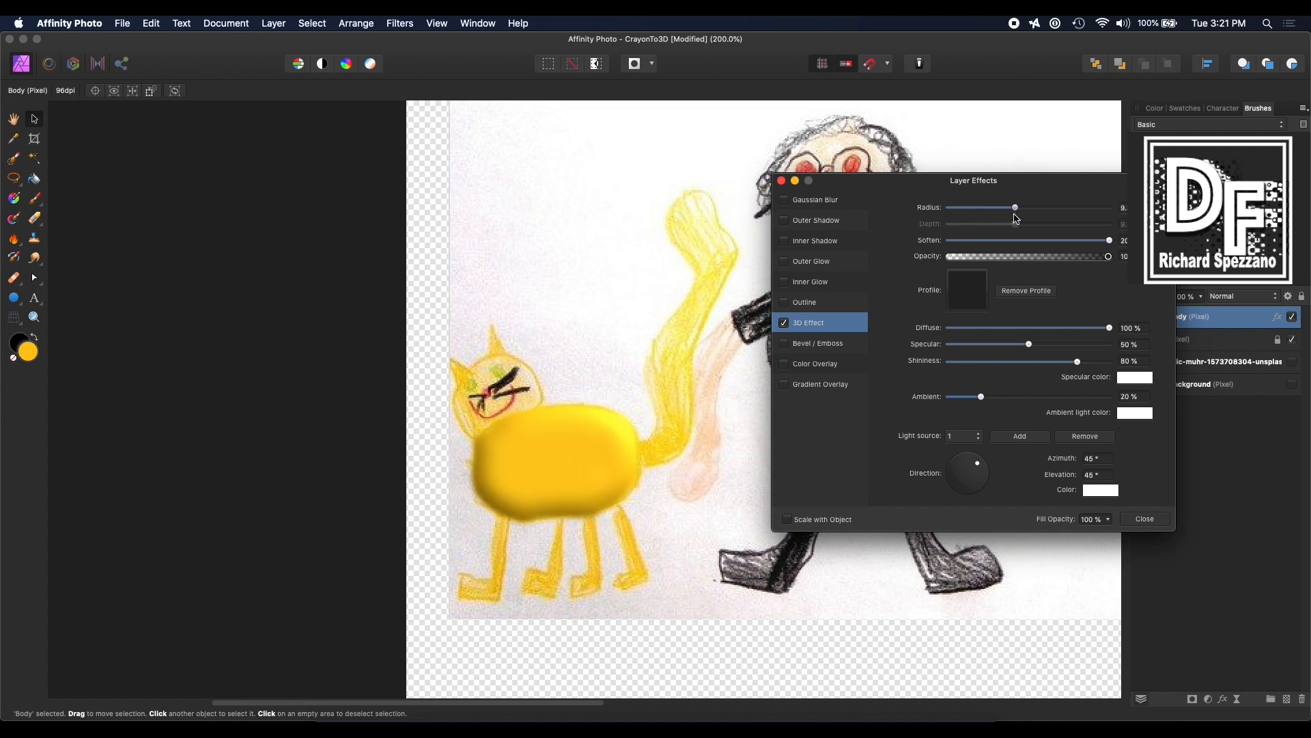
pyautogui.click(782, 182)
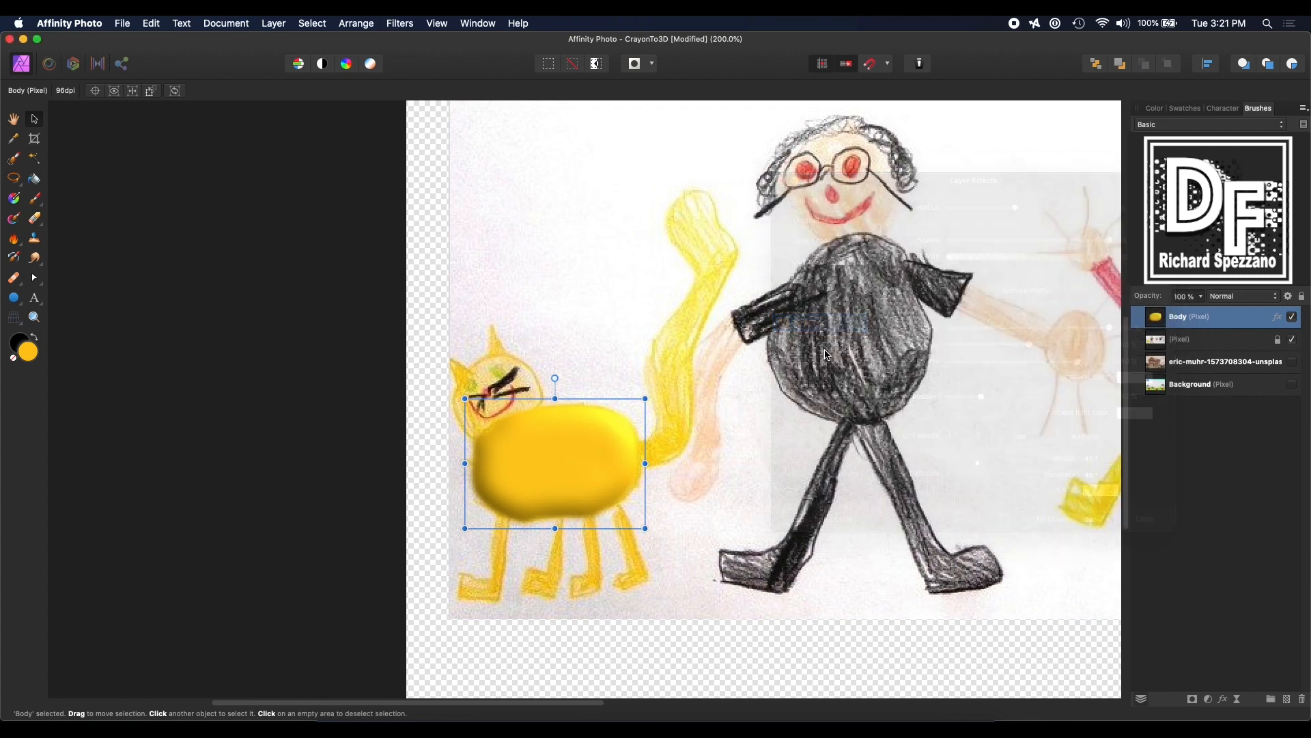
# Step: Add a new pixel layer directly above the drawing layer and rename it tail
pyautogui.click(1198, 341)
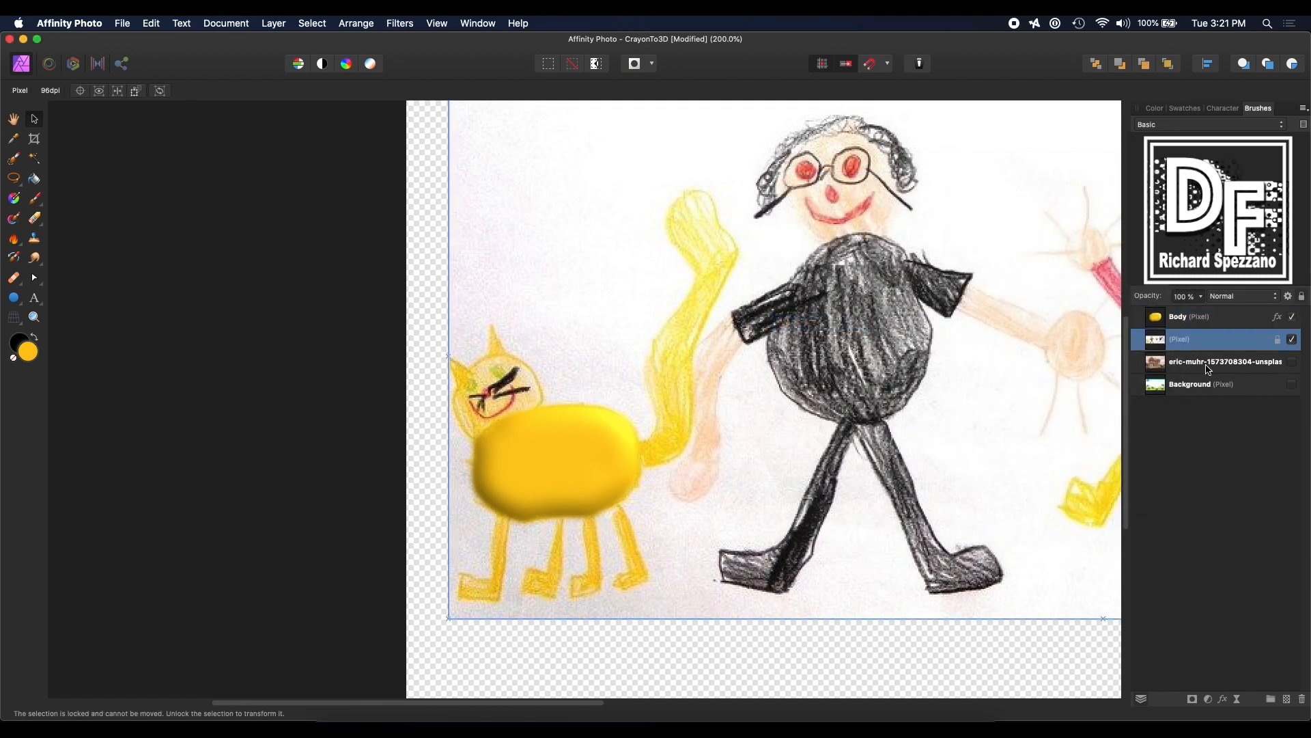
pyautogui.click(1286, 700)
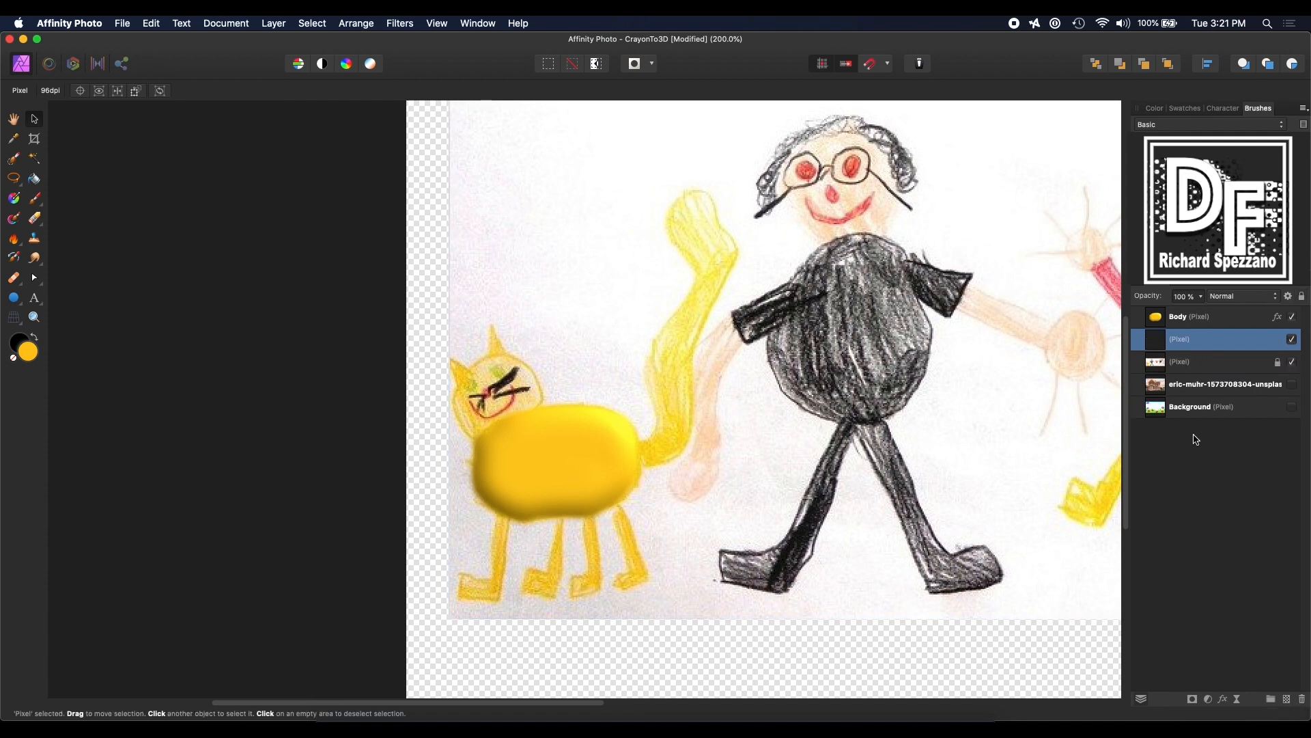
pyautogui.doubleClick(1181, 341)
pyautogui.write('tail')
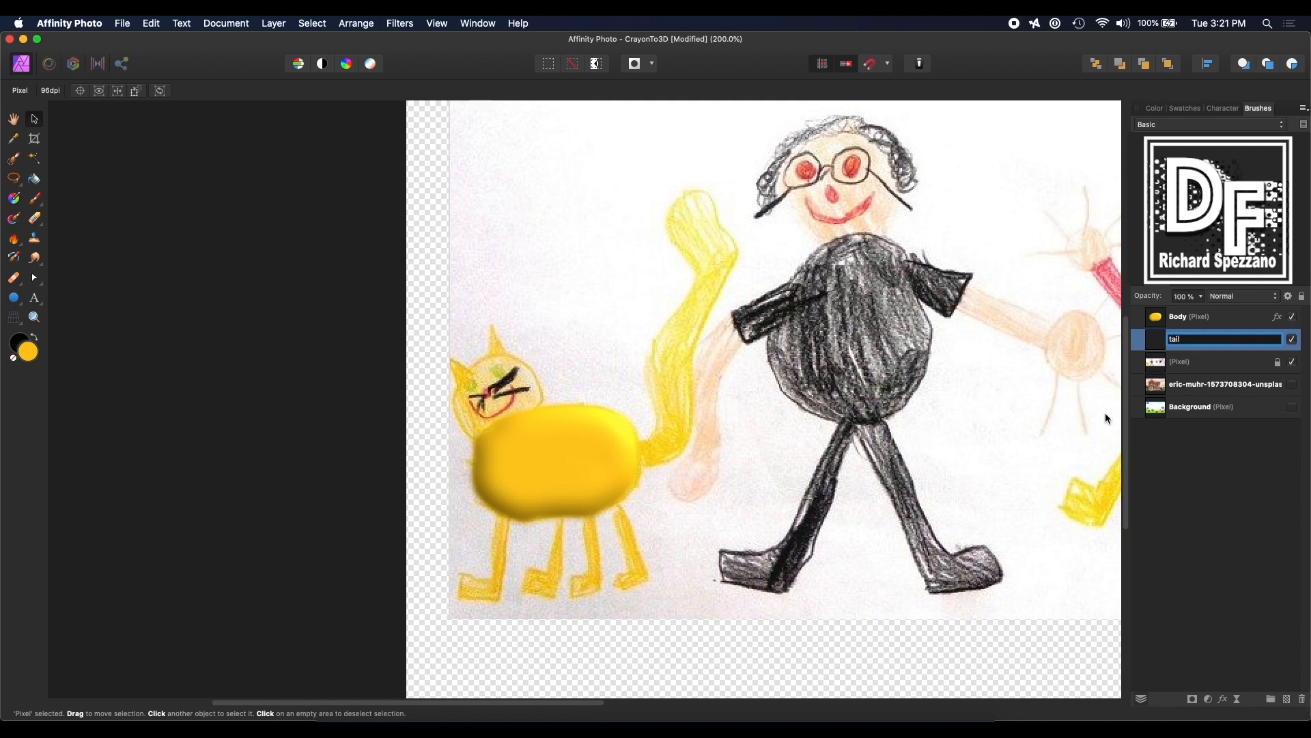
pyautogui.press('Return')
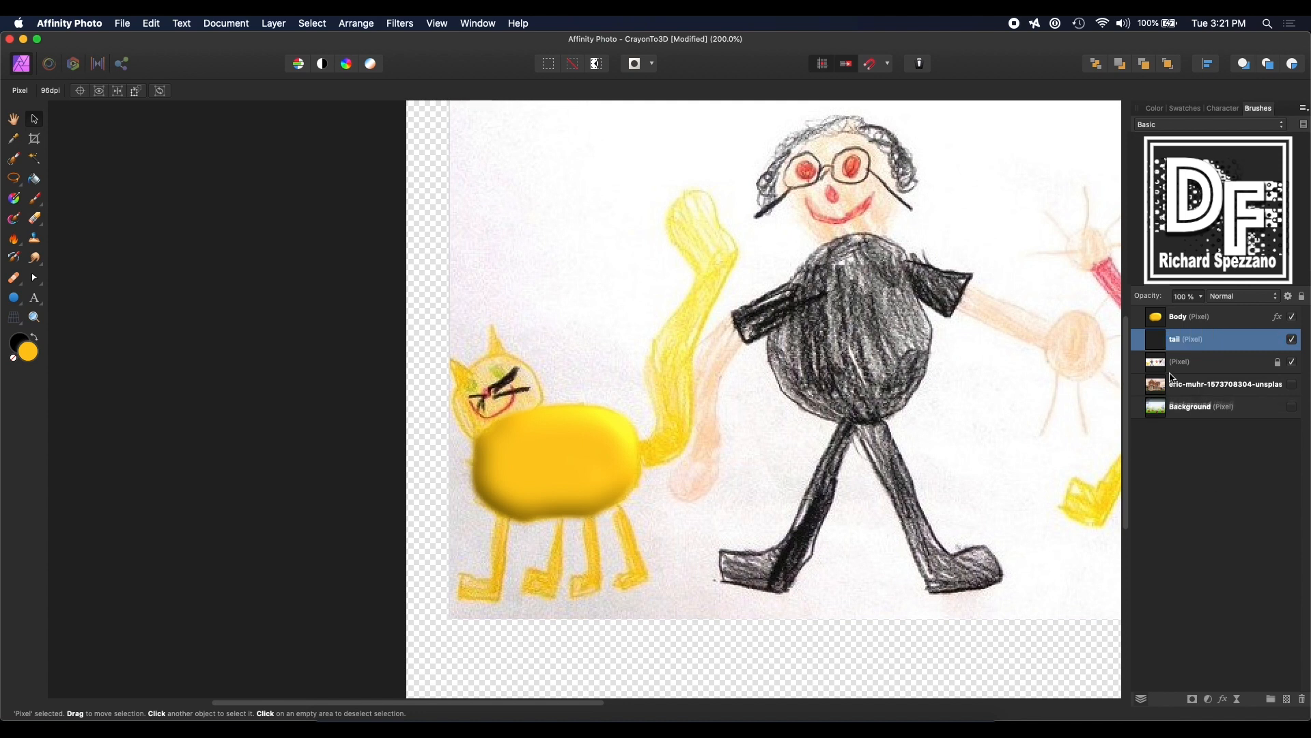
# Step: Paint over the cat's tail in solid yellow on the tail layer with the Paint Brush, filling the gap near its tip
pyautogui.click(34, 201)
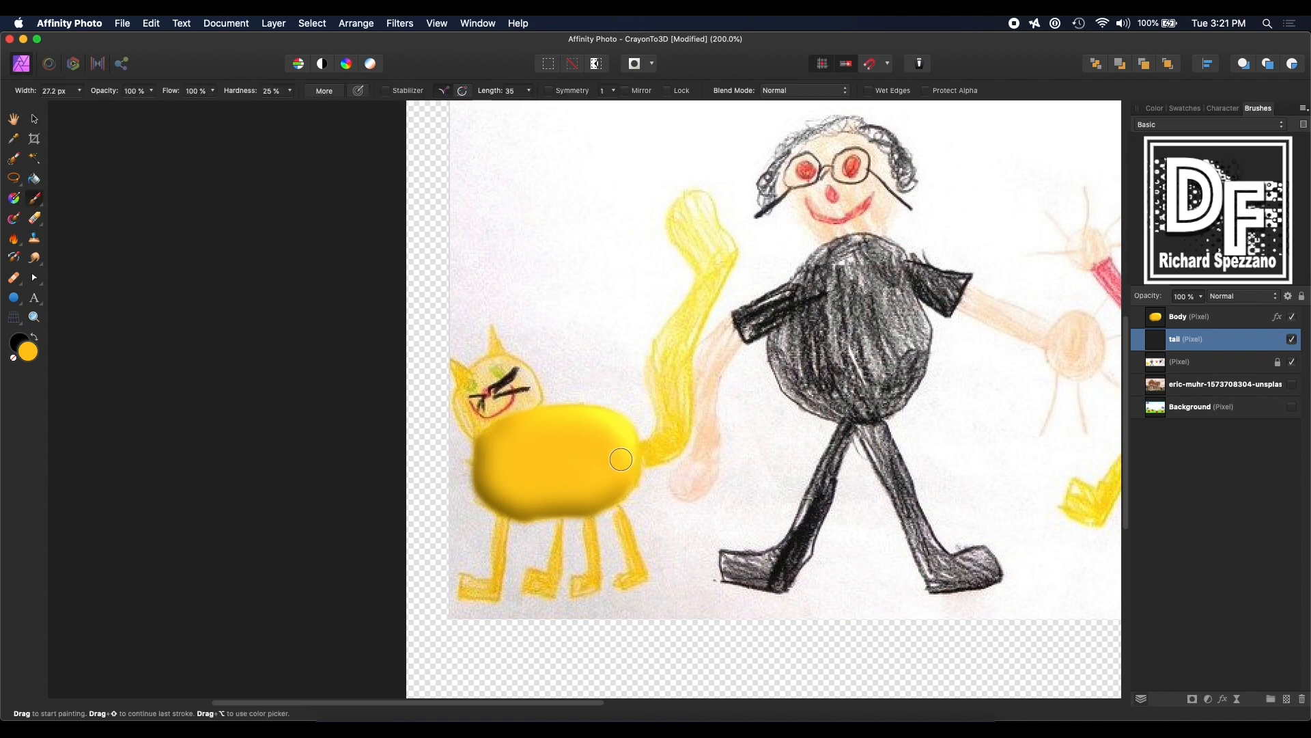
pyautogui.moveTo(612, 461)
pyautogui.mouseDown()
pyautogui.moveTo(669, 437)
pyautogui.moveTo(695, 330)
pyautogui.moveTo(731, 269)
pyautogui.moveTo(701, 202)
pyautogui.moveTo(685, 216)
pyautogui.moveTo(701, 274)
pyautogui.moveTo(633, 450)
pyautogui.mouseUp()
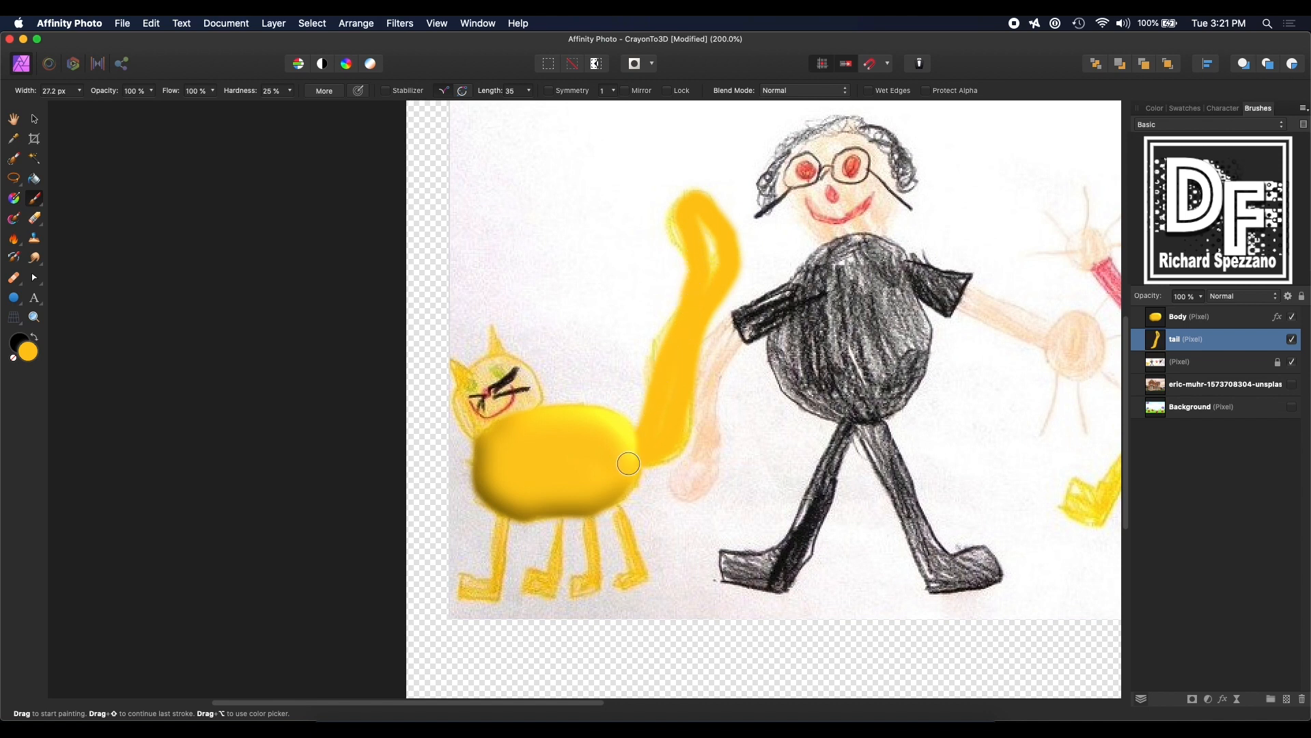
pyautogui.moveTo(702, 217)
pyautogui.mouseDown()
pyautogui.moveTo(705, 285)
pyautogui.moveTo(698, 211)
pyautogui.mouseUp()
# Step: Enable the 3D Effect on the tail layer and fill out the tail's lower part with more yellow paint
pyautogui.click(1227, 699)
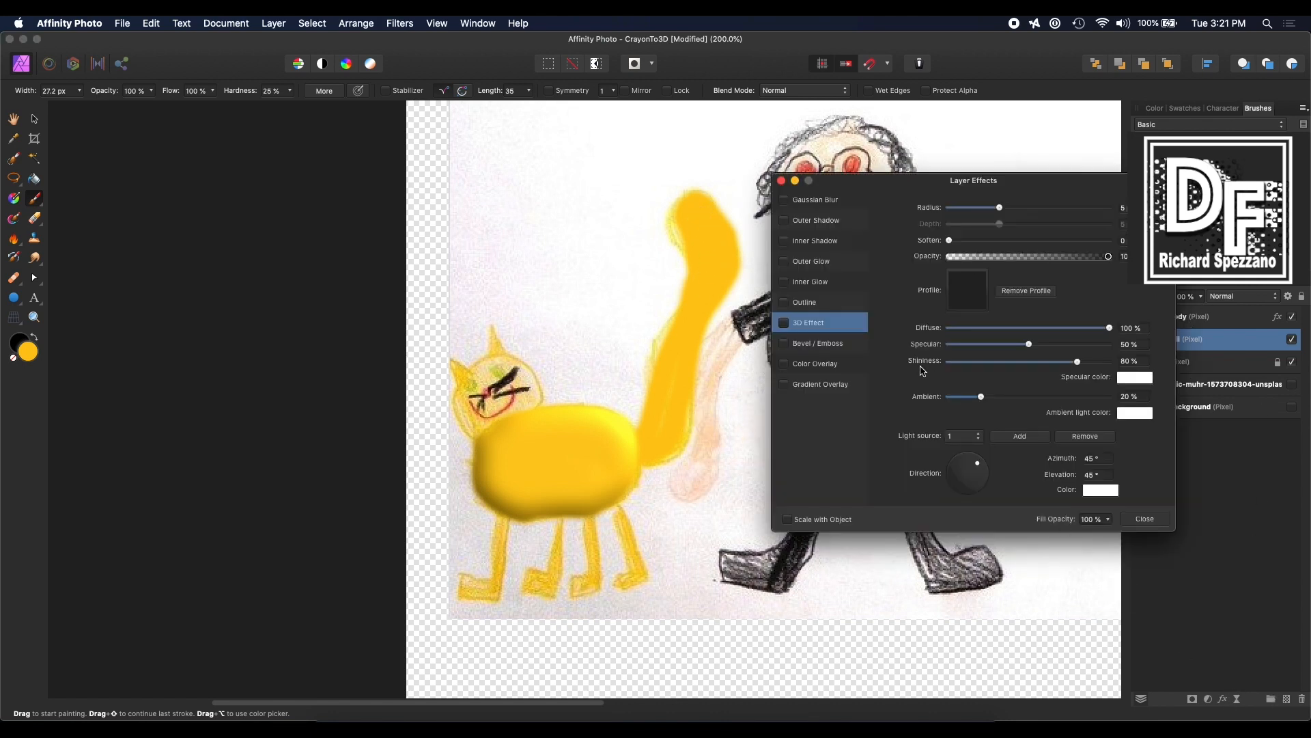
pyautogui.click(784, 322)
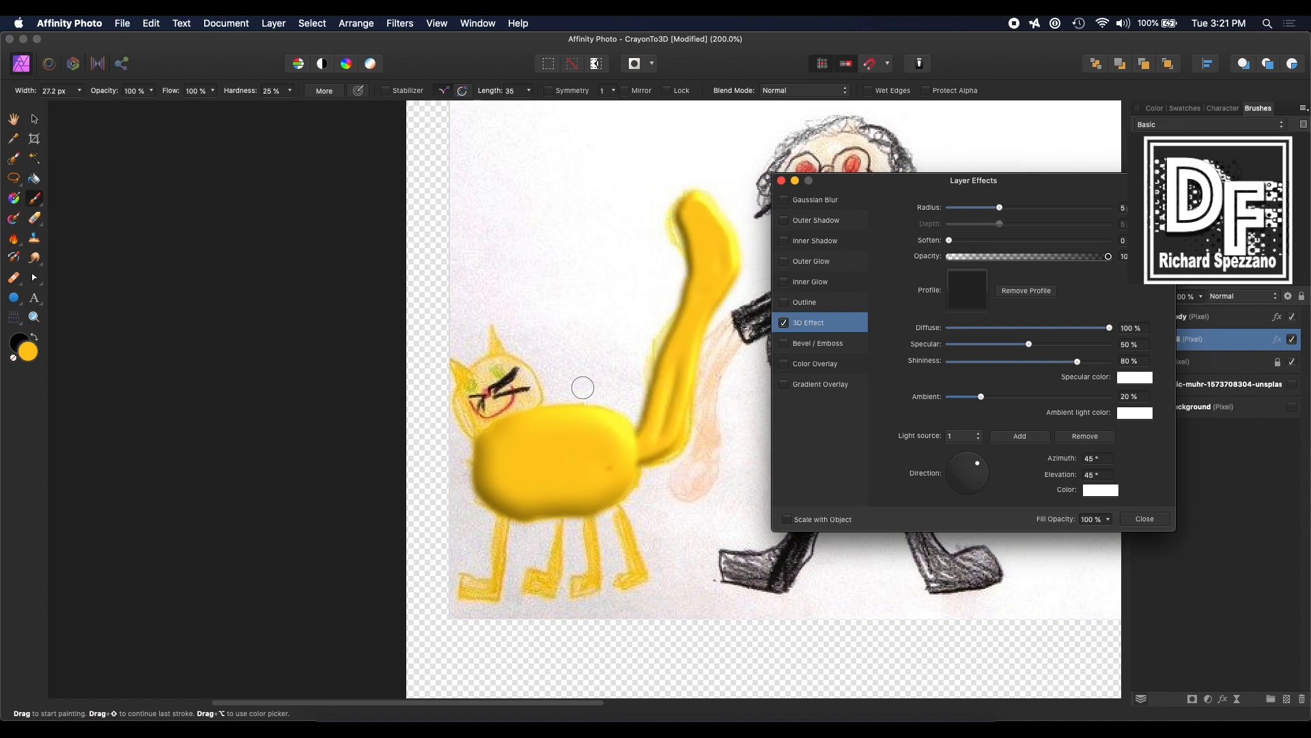
pyautogui.moveTo(680, 351)
pyautogui.mouseDown()
pyautogui.moveTo(670, 409)
pyautogui.moveTo(622, 468)
pyautogui.moveTo(628, 482)
pyautogui.mouseUp()
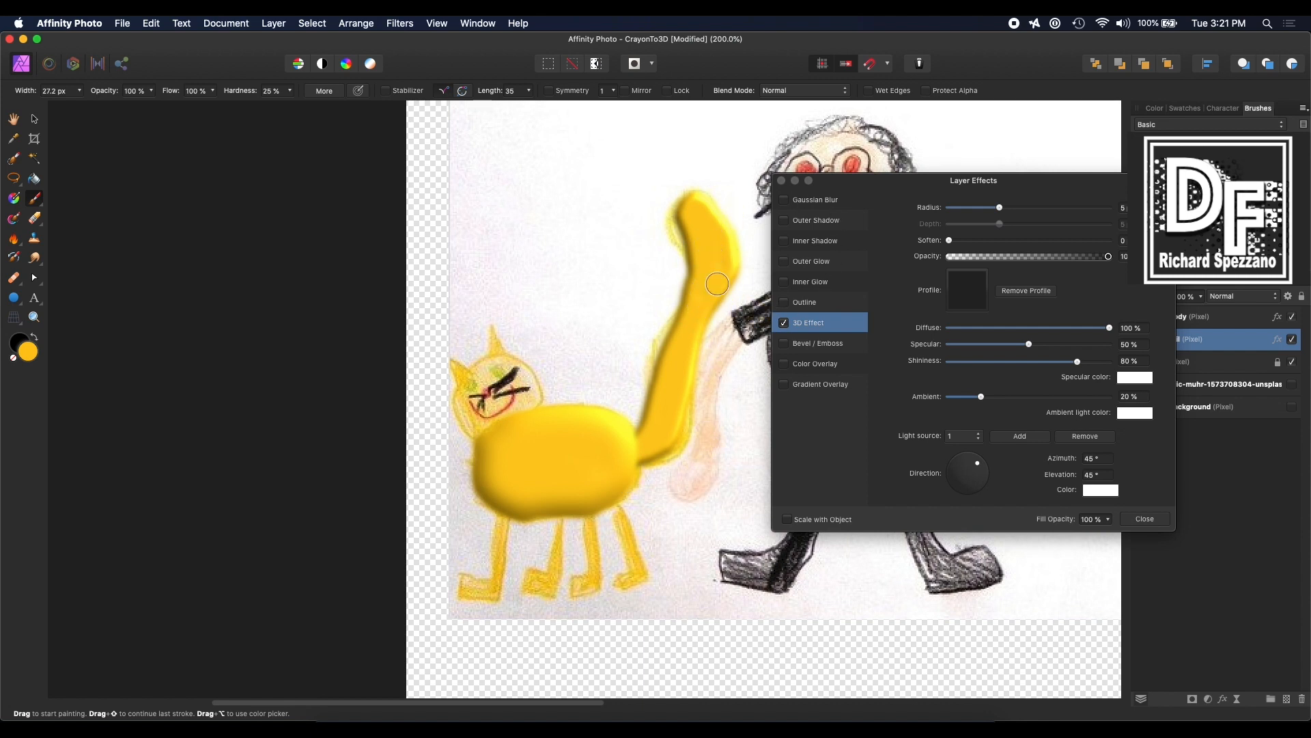
# Step: Trim the tail's outer edge near the tip with the Erase Brush, undoing the strokes that cut into its inner side
pyautogui.moveTo(846, 181); pyautogui.dragTo(900, 184)
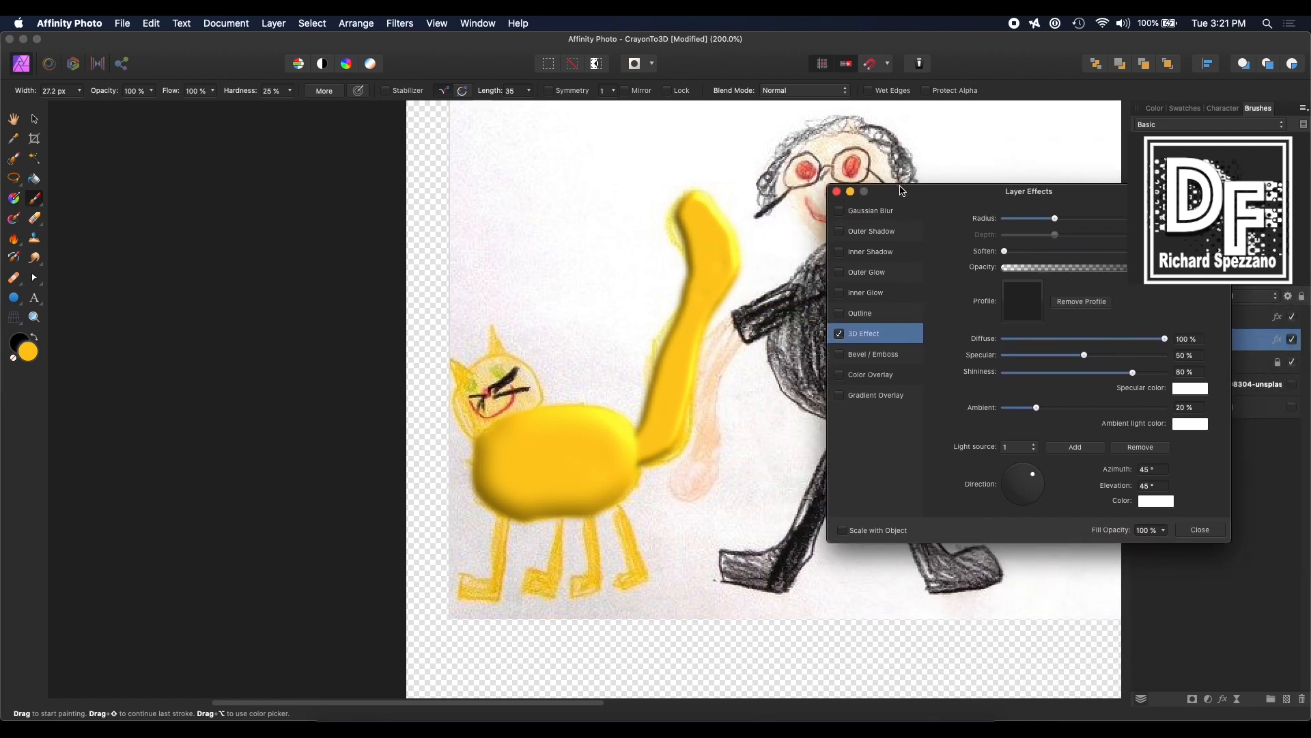
pyautogui.click(44, 221)
pyautogui.click(45, 220)
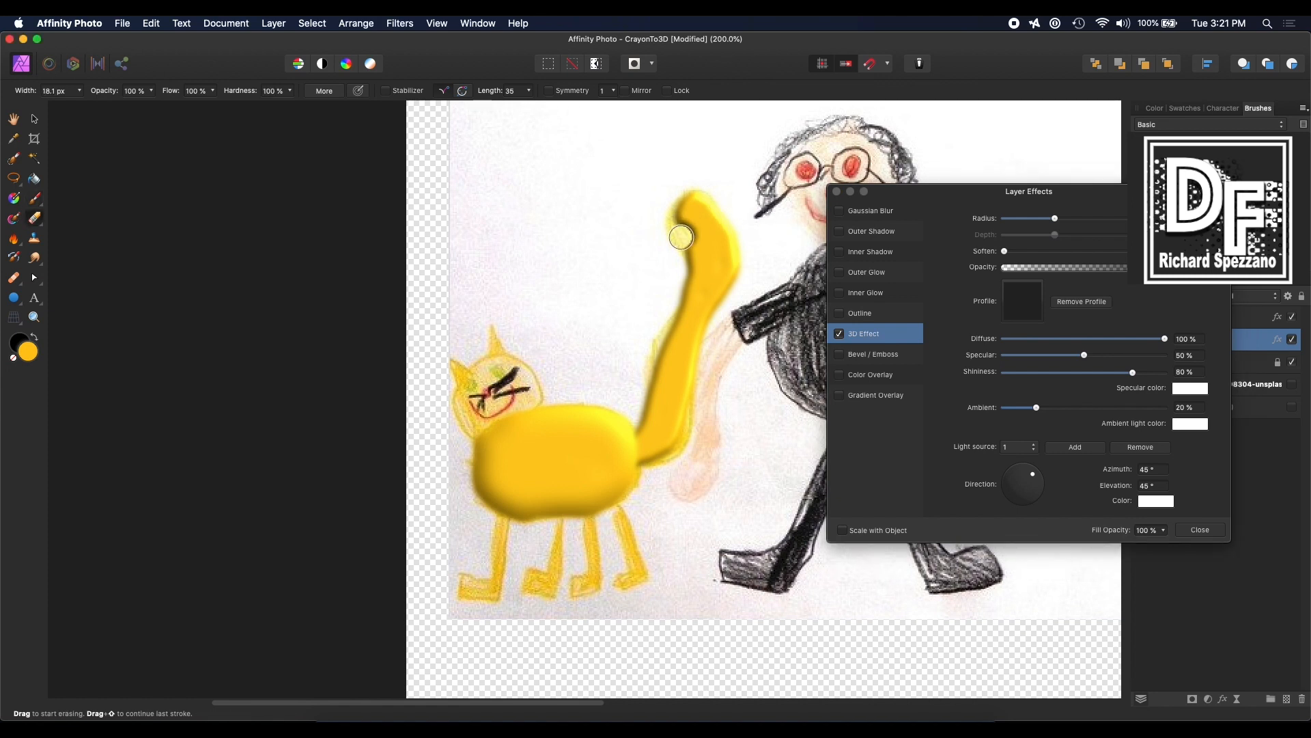
pyautogui.moveTo(674, 313); pyautogui.dragTo(621, 427)
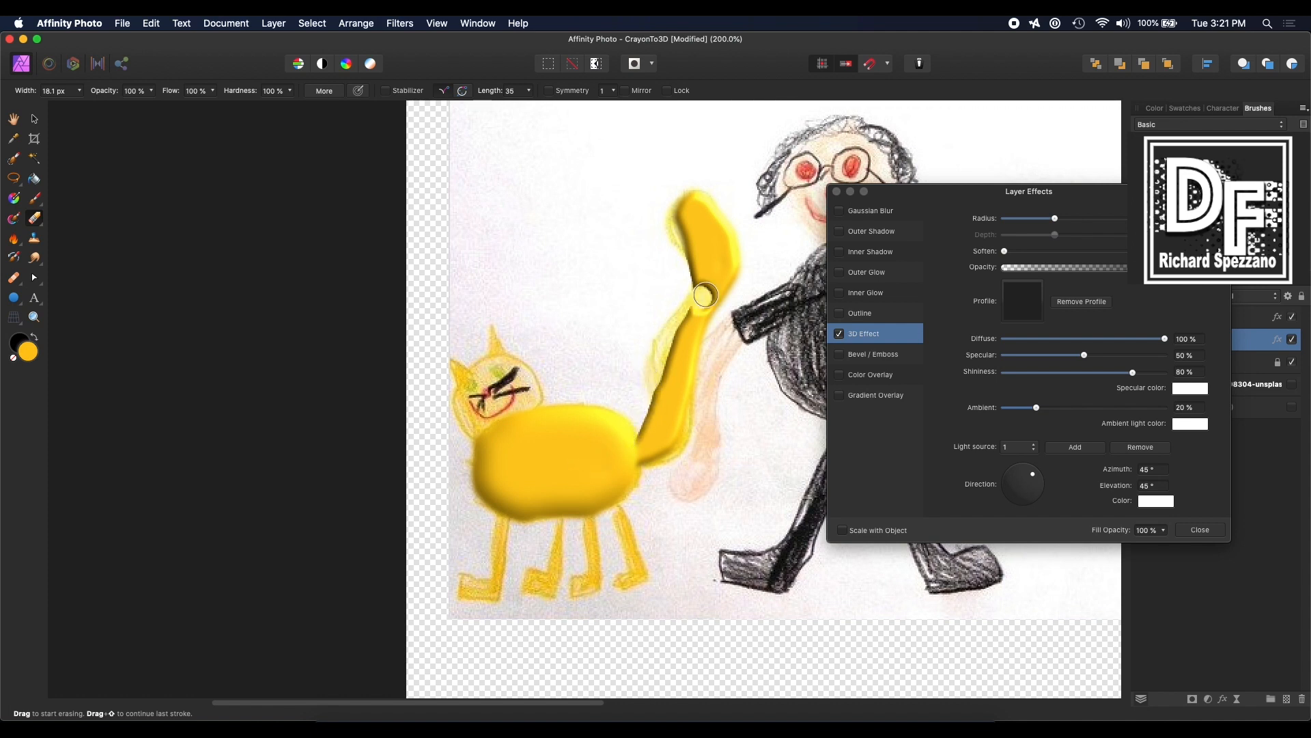
pyautogui.press('super+z')
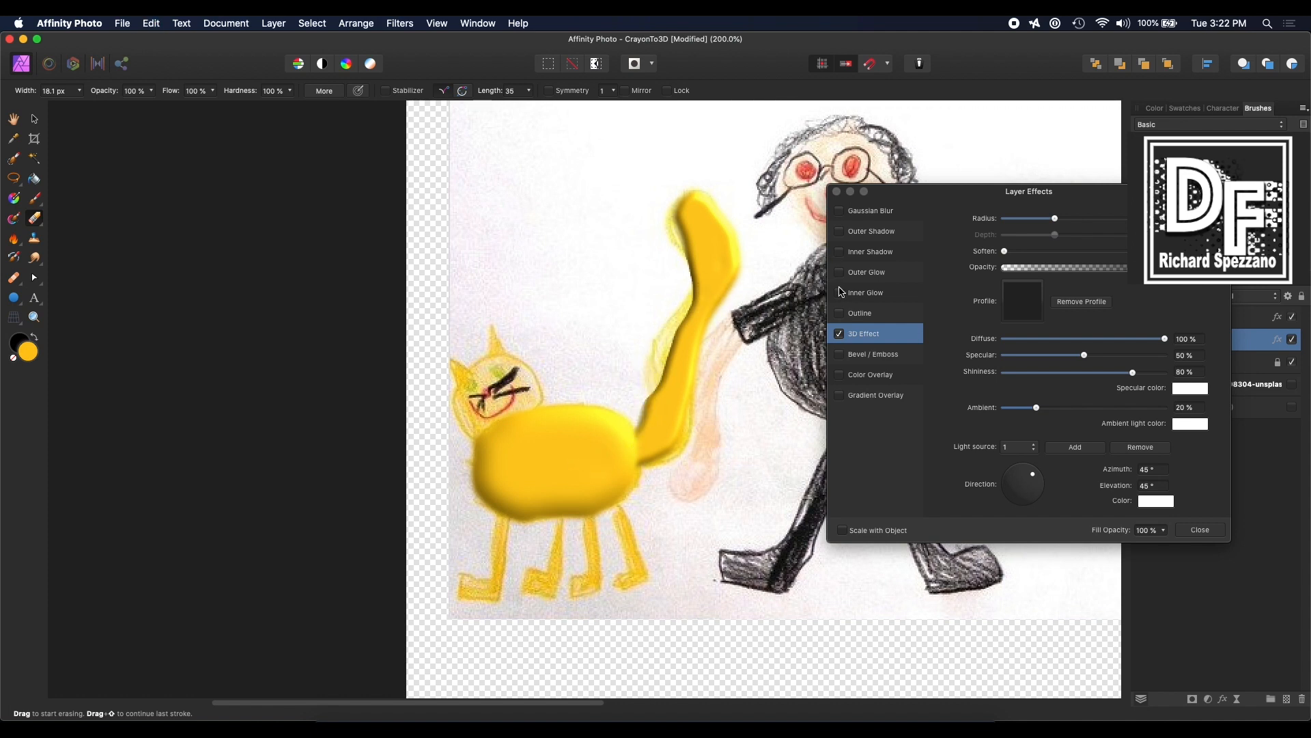
pyautogui.press('super+z')
pyautogui.press('super+z')
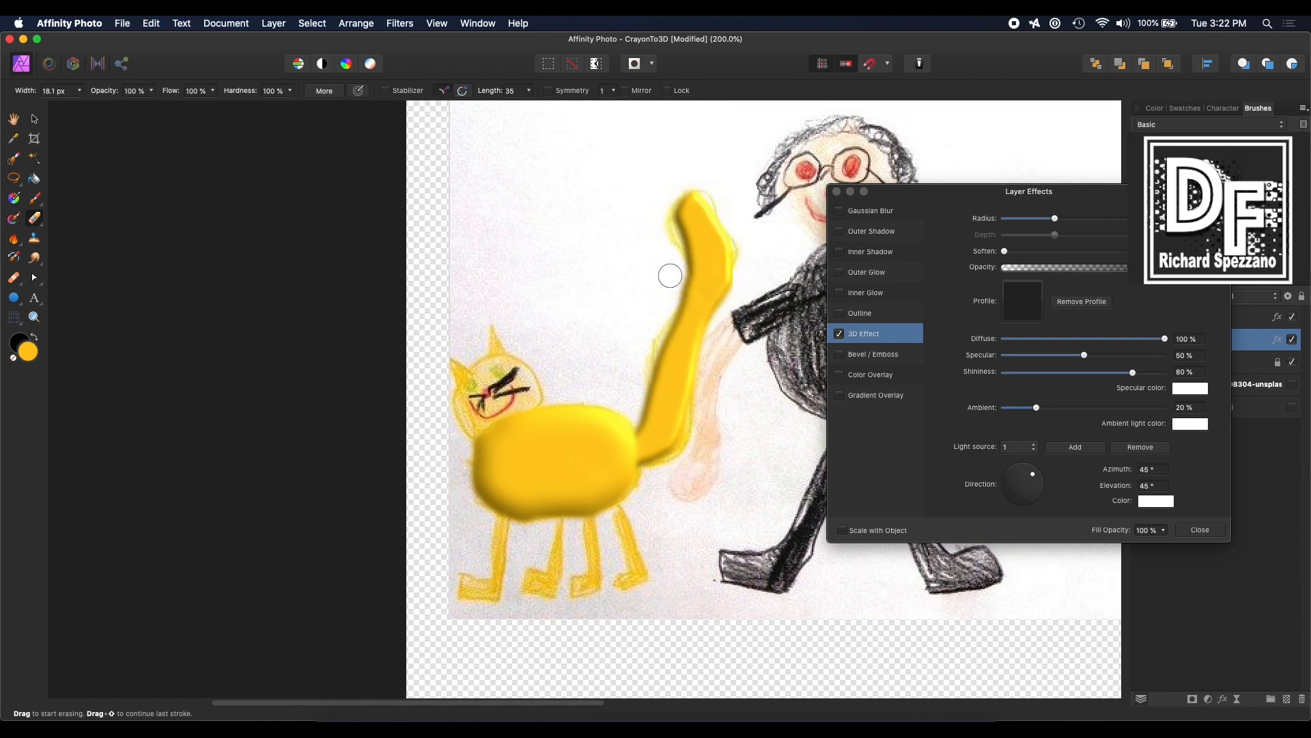
pyautogui.click(836, 191)
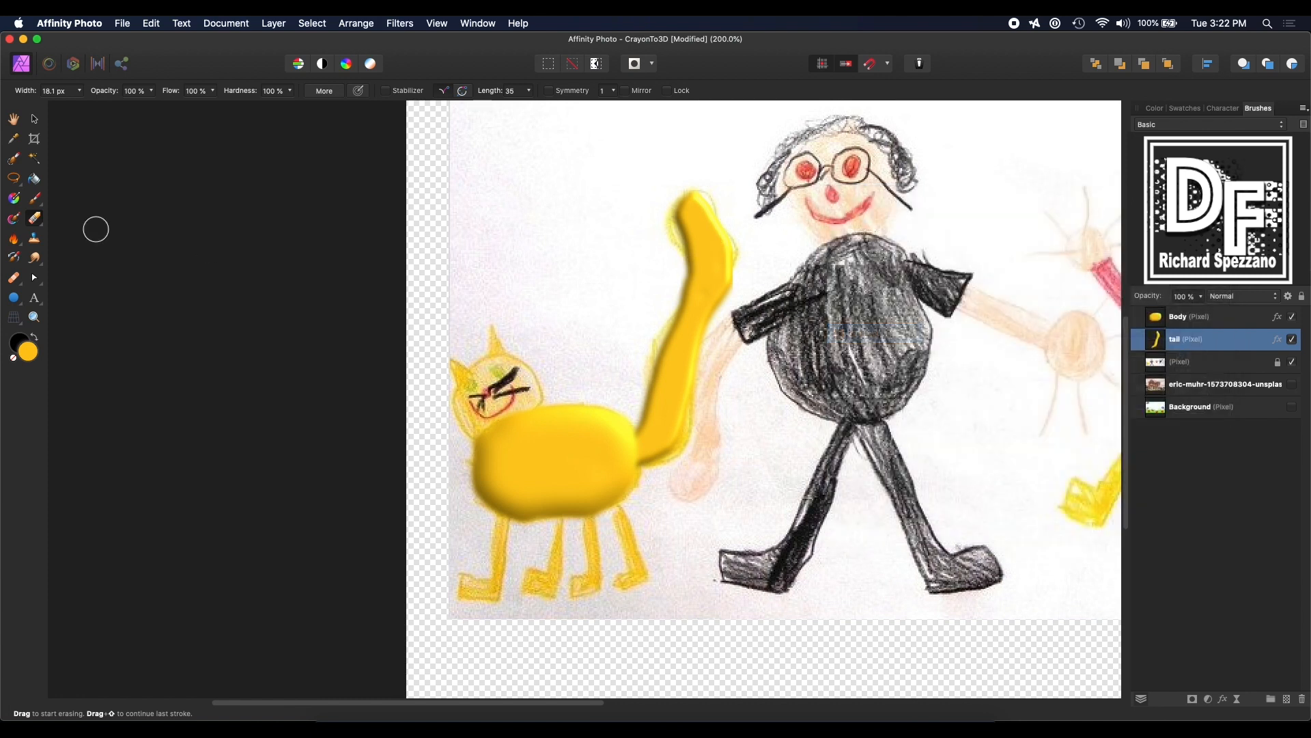
# Step: Raise the Soften of the tail layer's 3D Effect to a high setting and check the shapes with the drawing layer briefly hidden
pyautogui.click(34, 120)
pyautogui.click(299, 225)
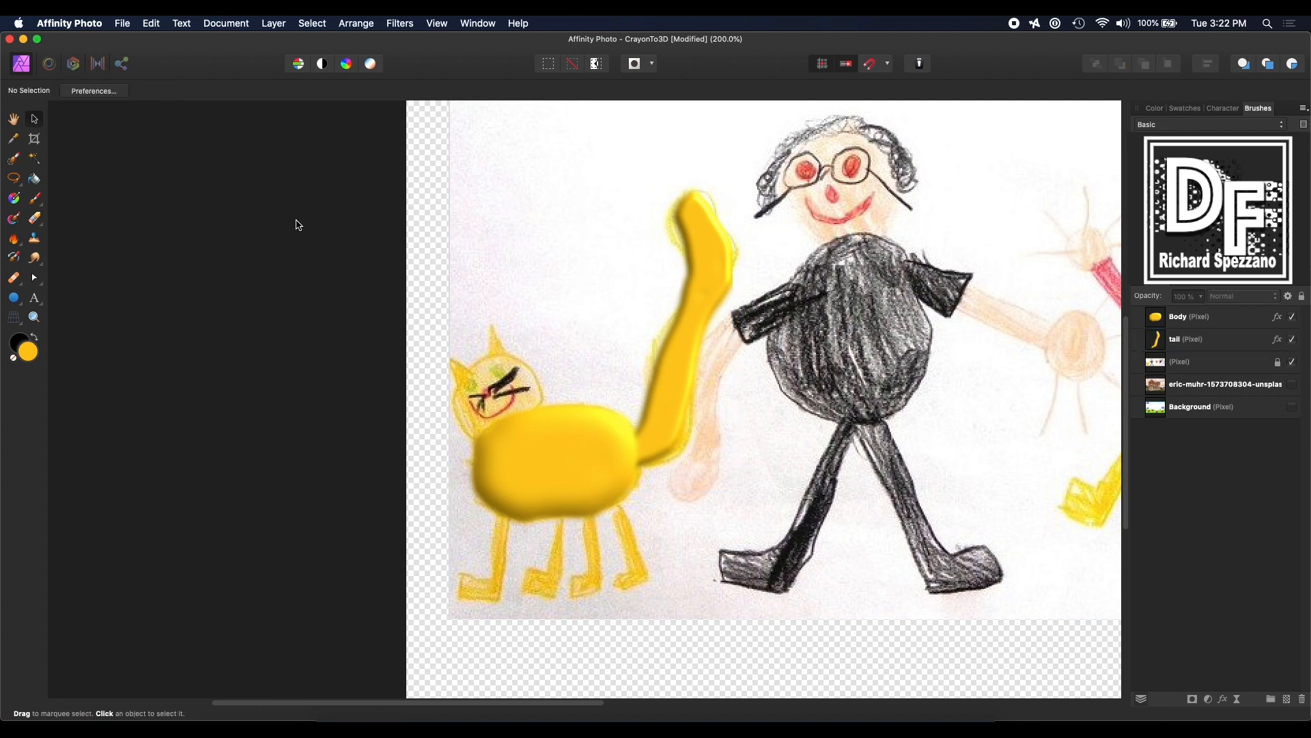
pyautogui.click(690, 318)
pyautogui.click(1278, 341)
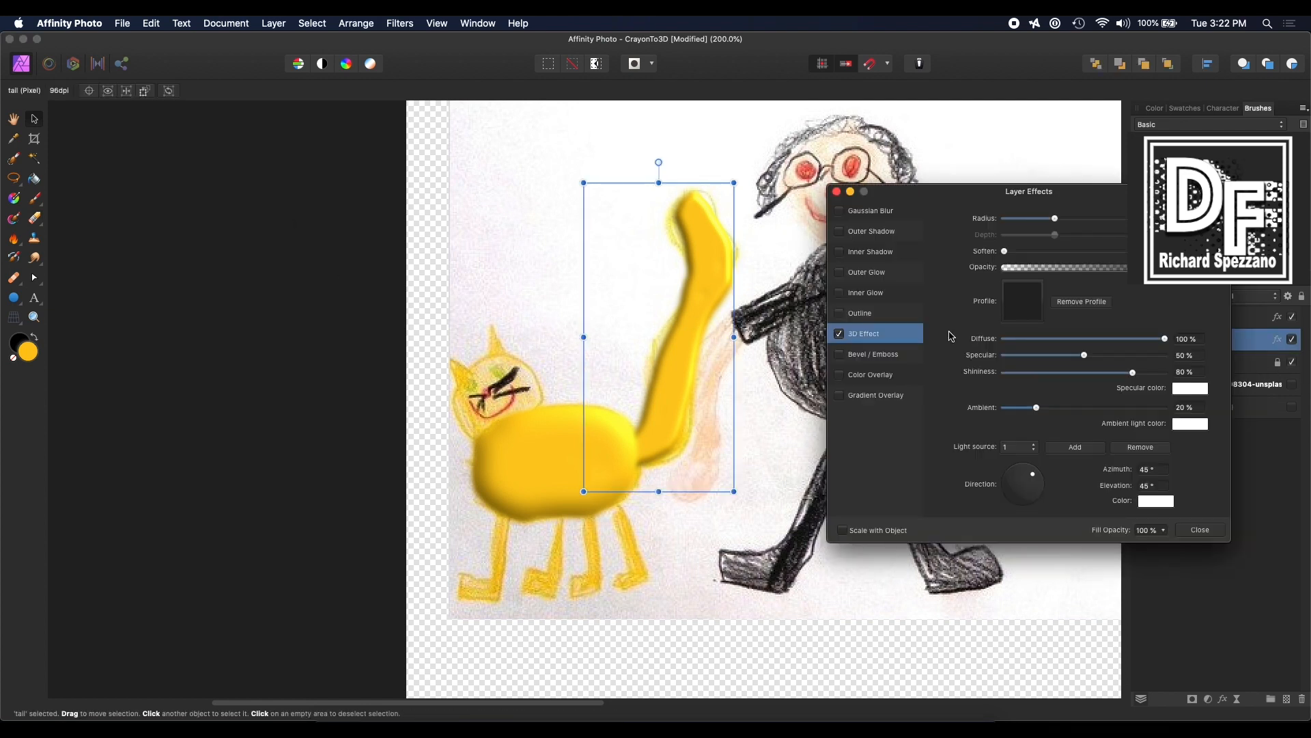
pyautogui.moveTo(1004, 253); pyautogui.dragTo(1126, 252)
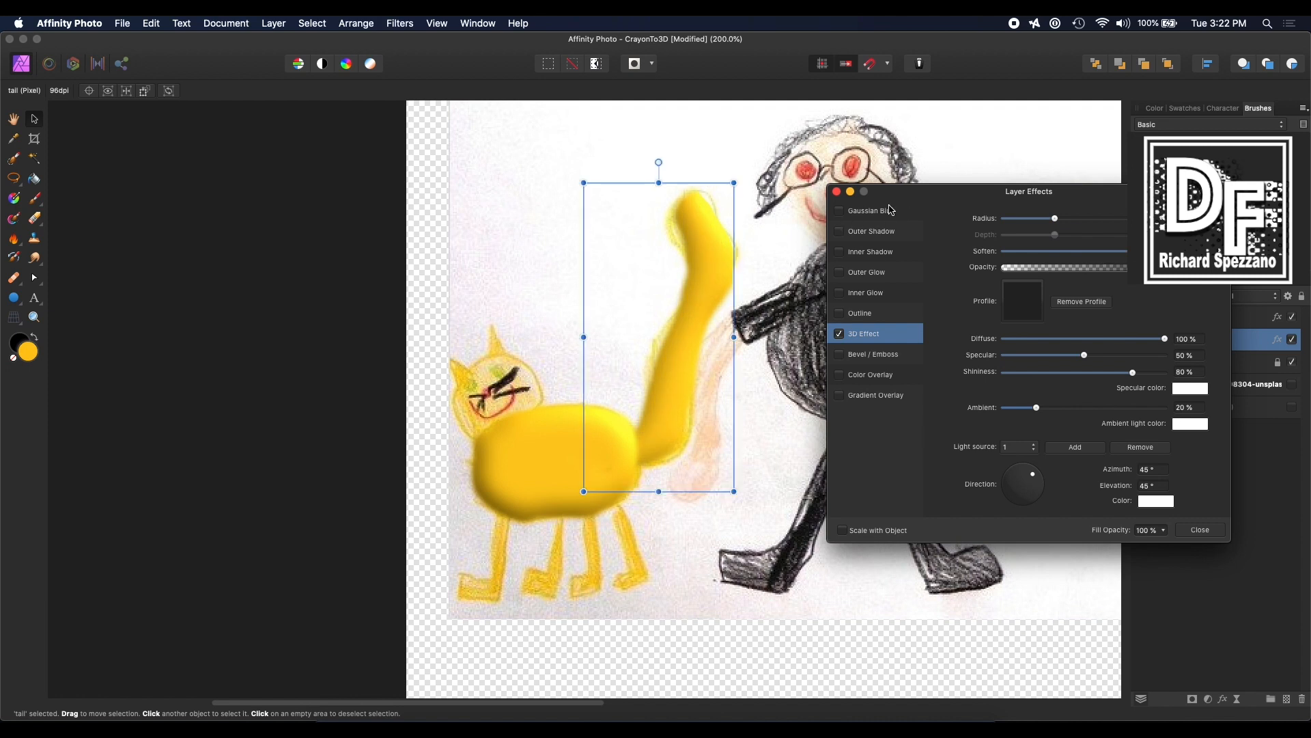
pyautogui.click(837, 192)
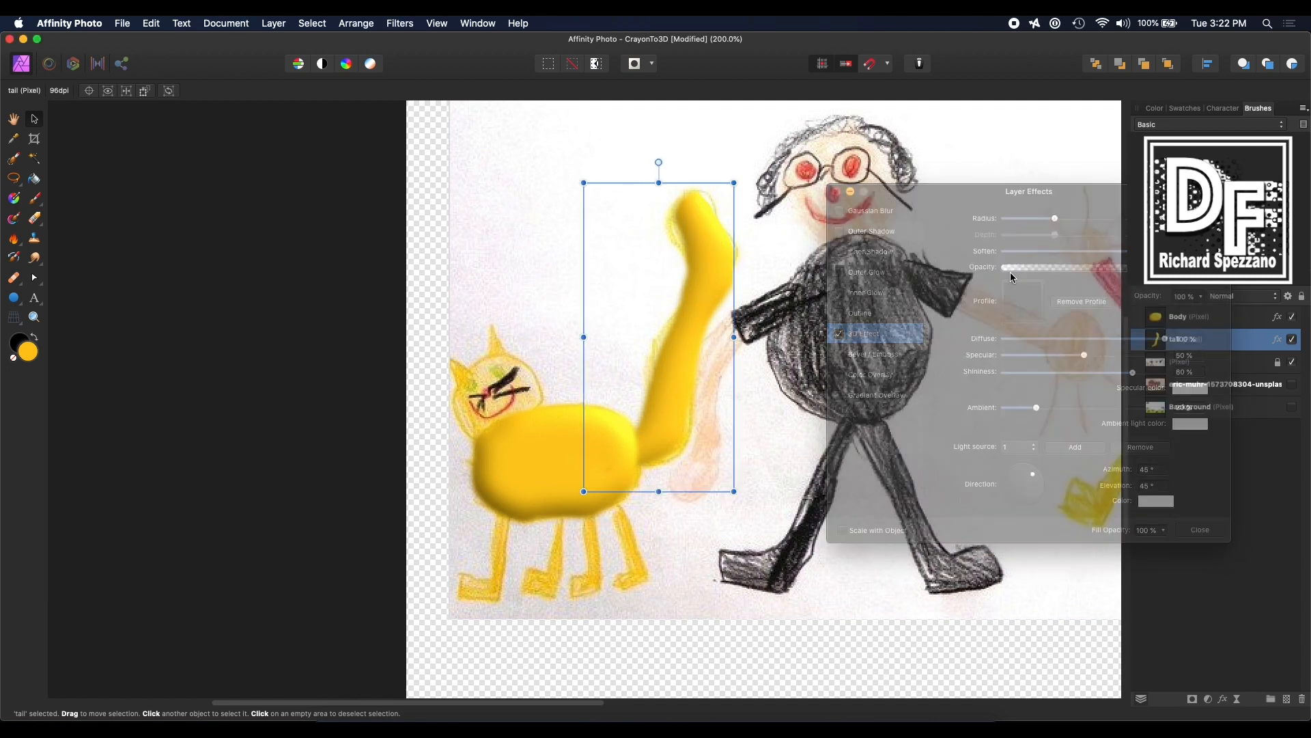
pyautogui.click(1293, 362)
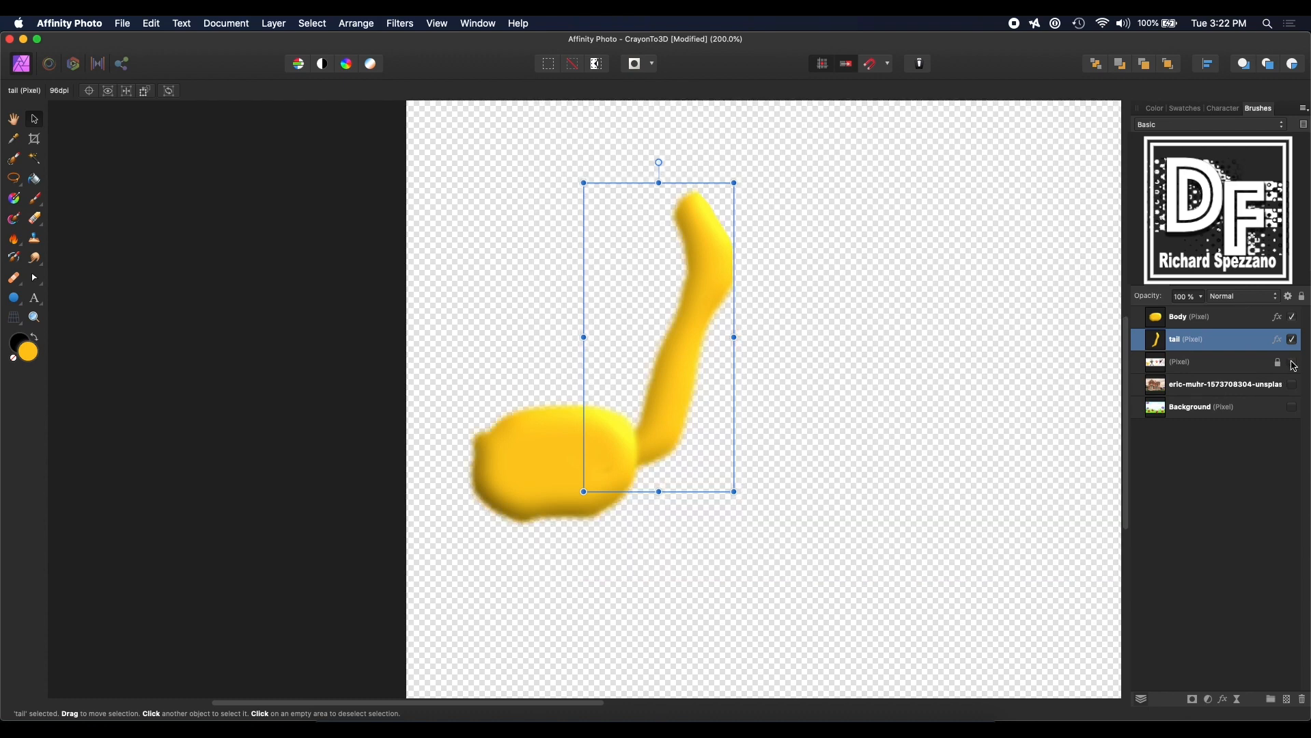
pyautogui.click(1293, 363)
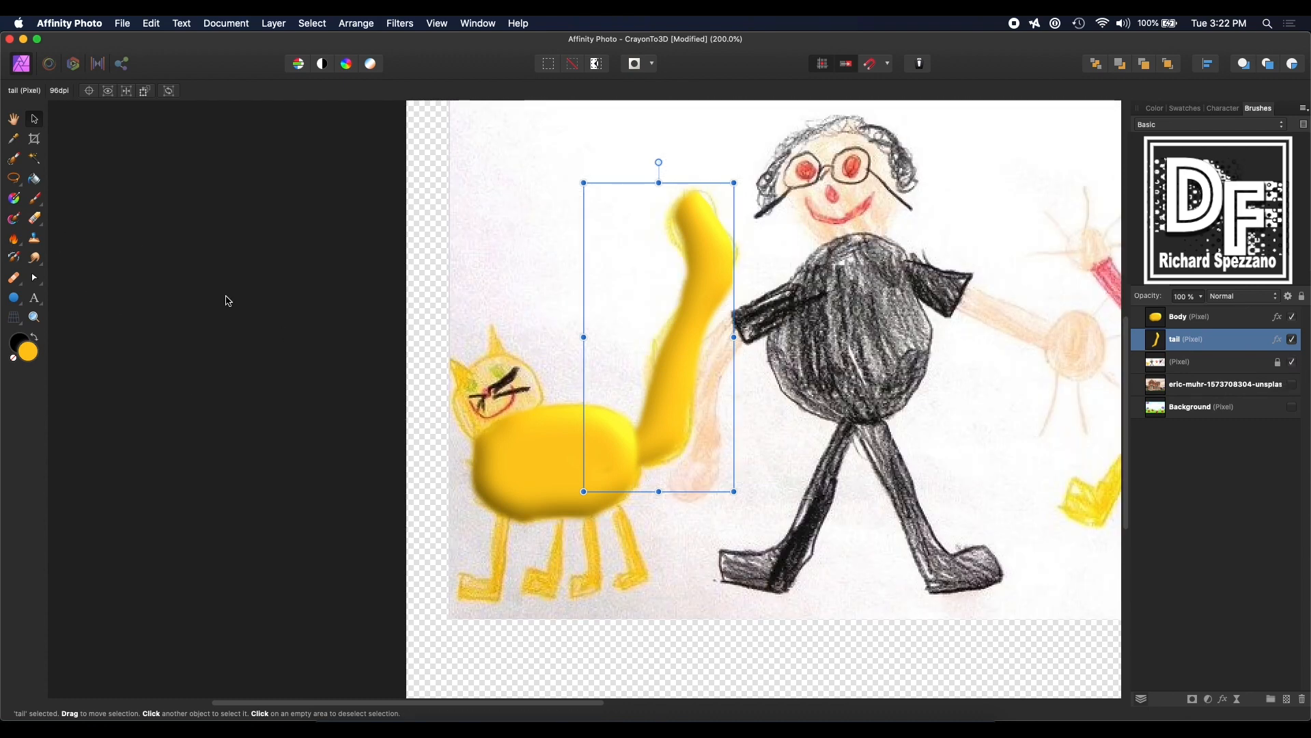
# Step: Add a new pixel layer above the tail layer and paint the cat's four legs in solid yellow with a 23.2 px brush
pyautogui.click(36, 201)
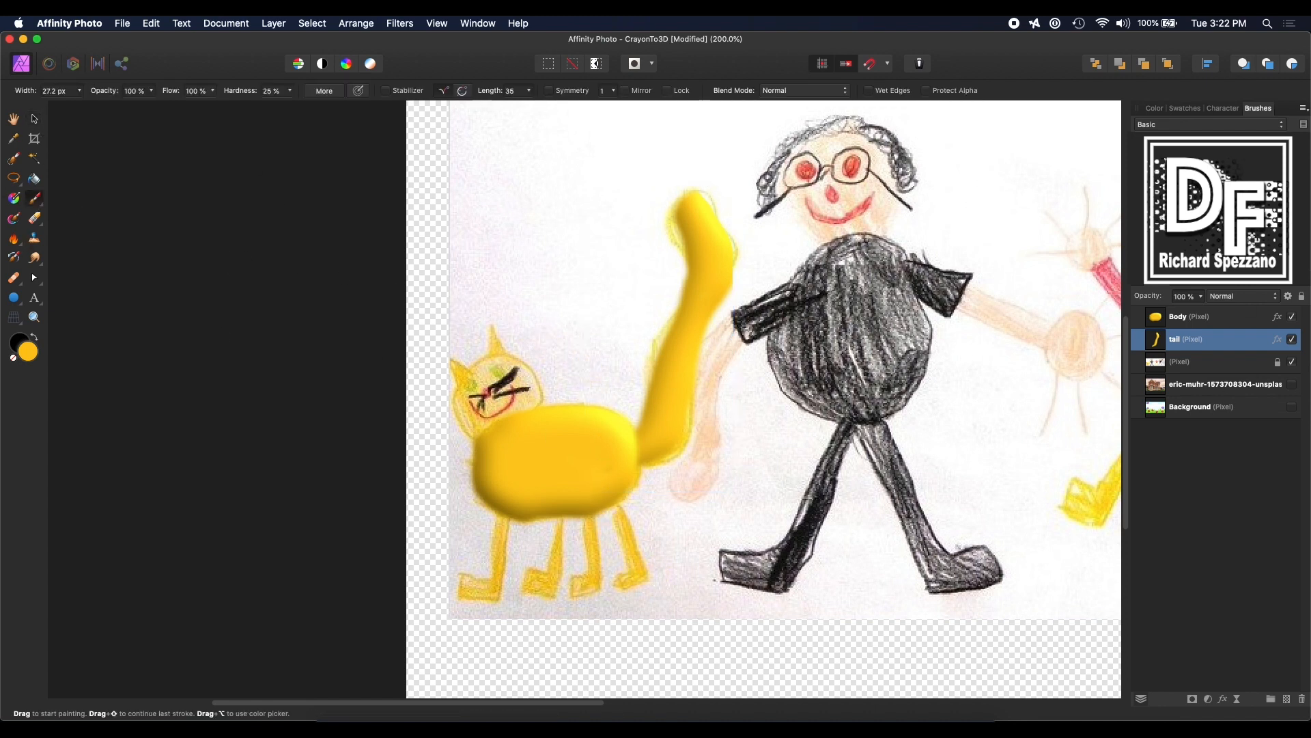
pyautogui.click(1288, 701)
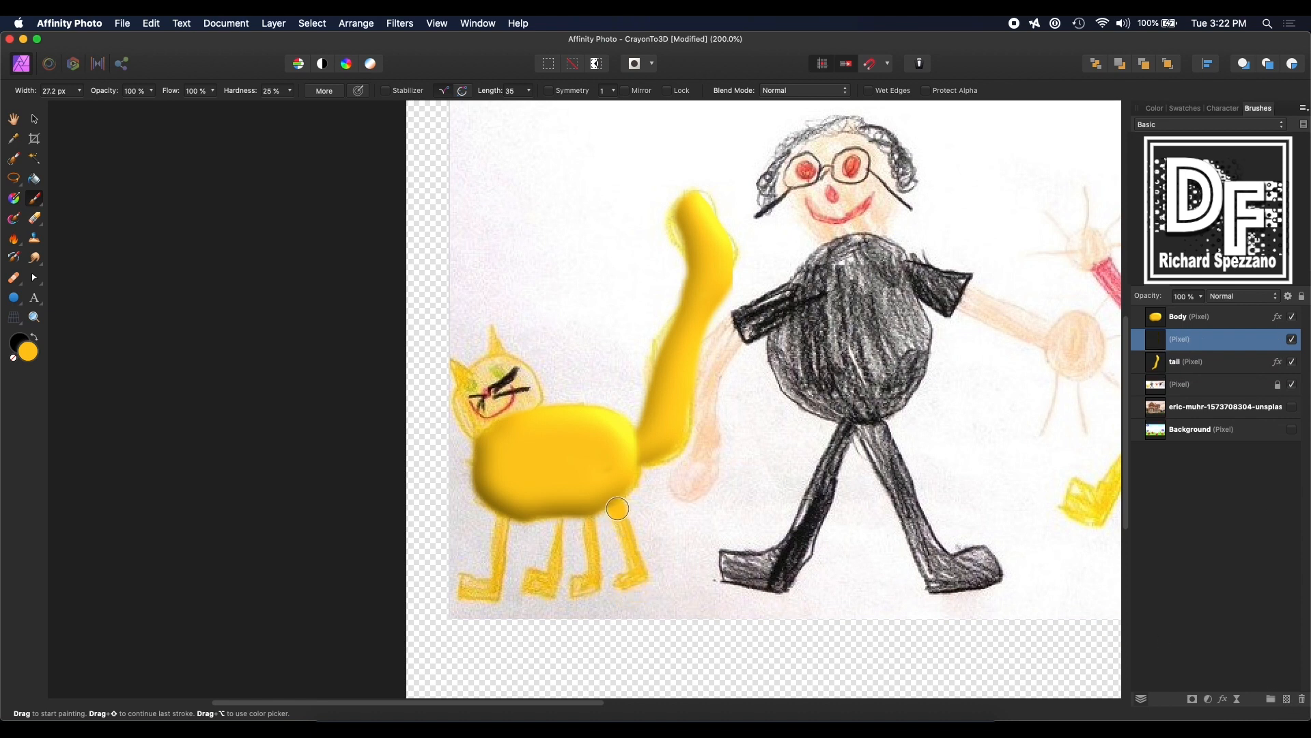
pyautogui.press('[')
pyautogui.moveTo(607, 503)
pyautogui.mouseDown()
pyautogui.moveTo(635, 561)
pyautogui.moveTo(637, 575)
pyautogui.moveTo(618, 579)
pyautogui.mouseUp()
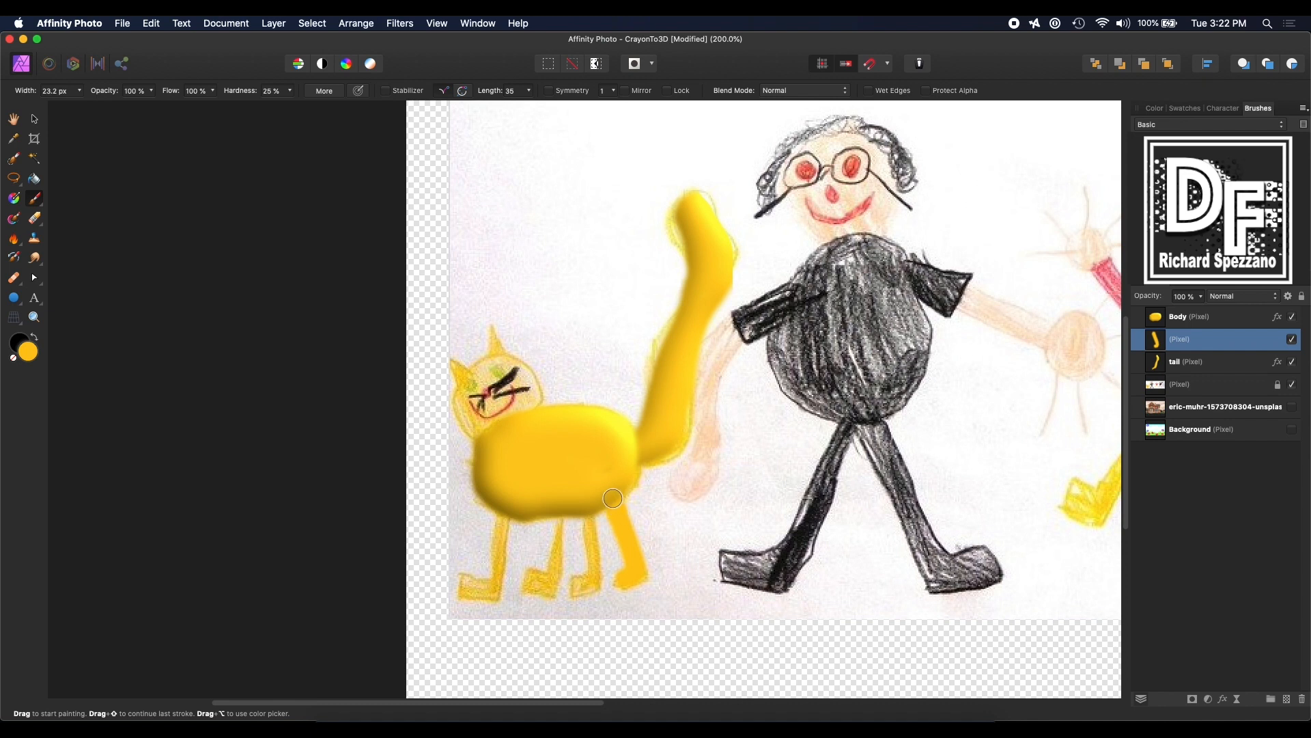
pyautogui.moveTo(590, 494)
pyautogui.mouseDown()
pyautogui.moveTo(590, 577)
pyautogui.moveTo(573, 589)
pyautogui.mouseUp()
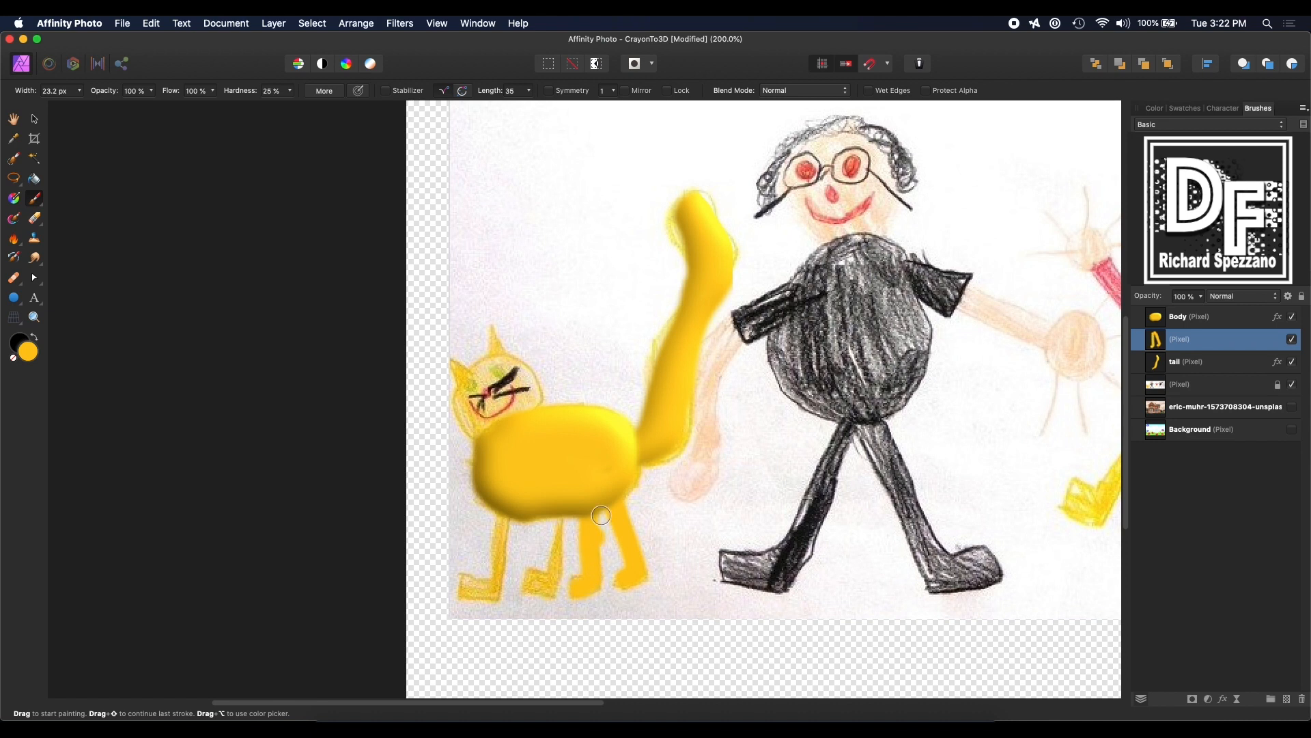
pyautogui.moveTo(562, 517)
pyautogui.mouseDown()
pyautogui.moveTo(549, 585)
pyautogui.moveTo(534, 580)
pyautogui.mouseUp()
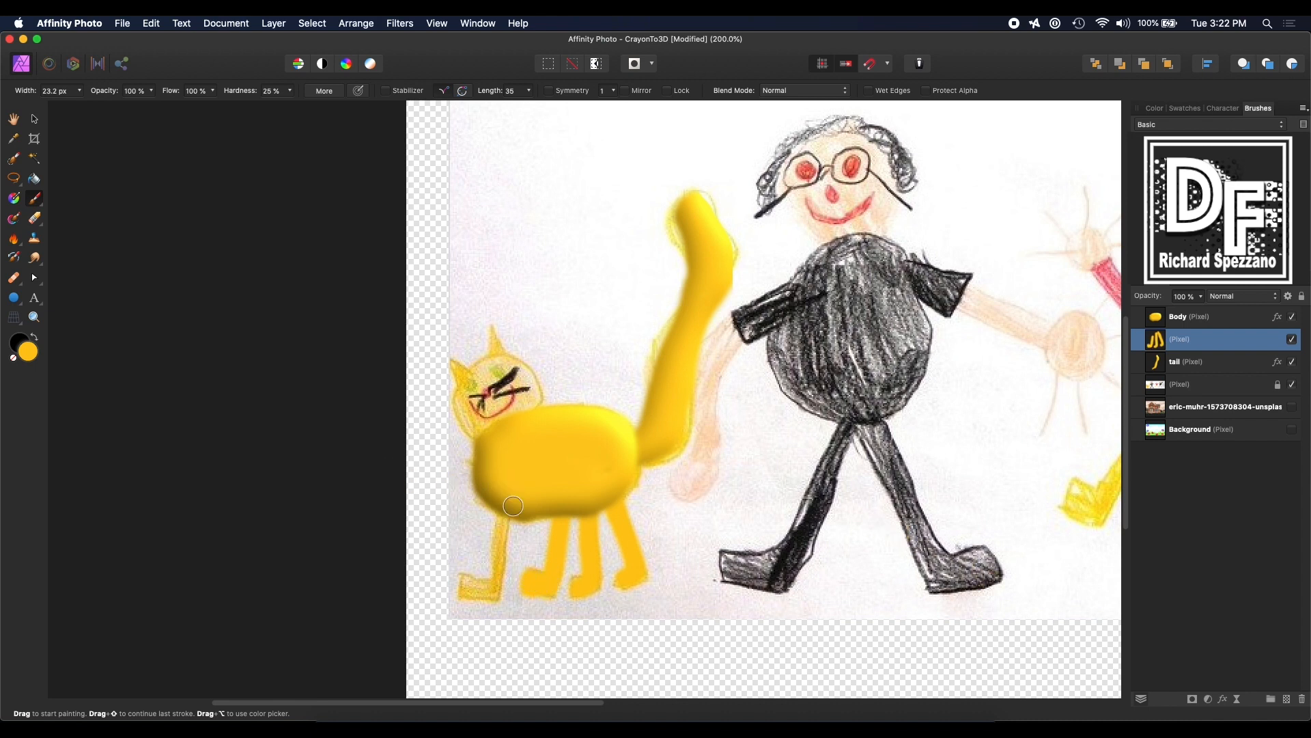
pyautogui.moveTo(506, 509)
pyautogui.mouseDown()
pyautogui.moveTo(487, 587)
pyautogui.moveTo(460, 589)
pyautogui.mouseUp()
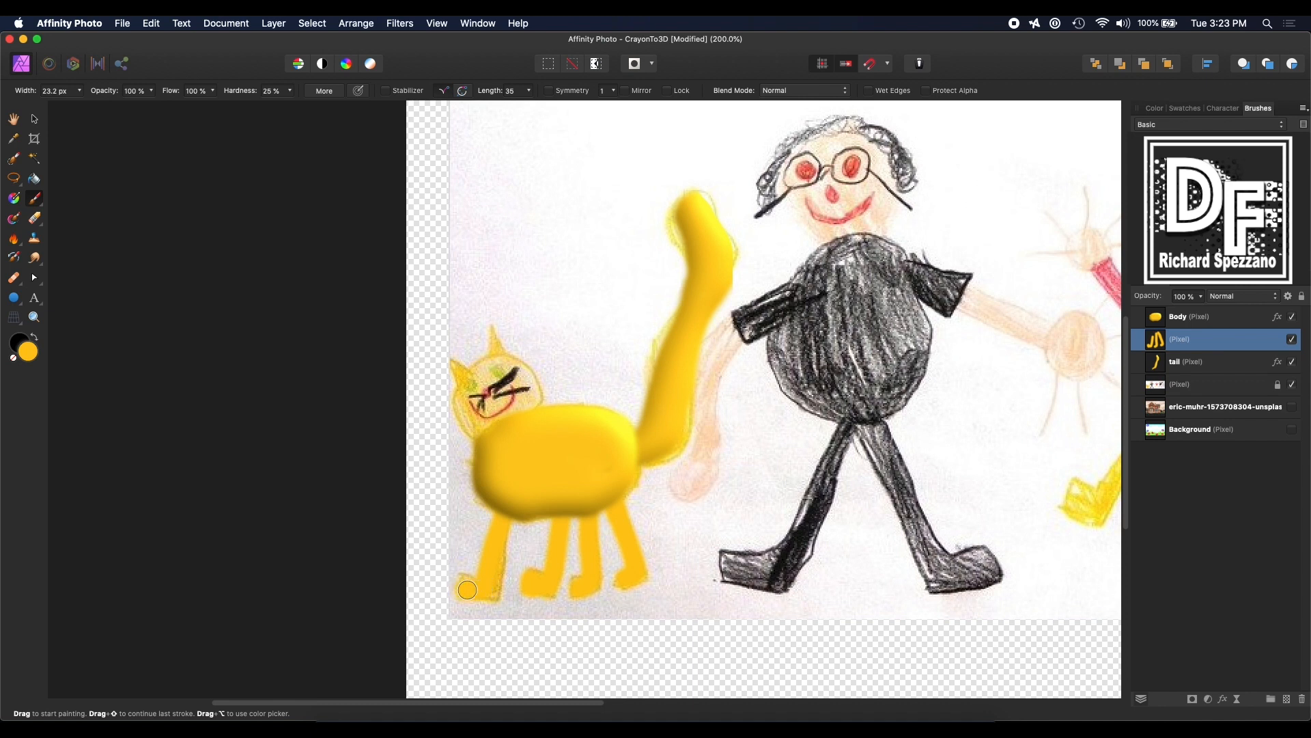
# Step: Apply a 3D Effect to the legs layer with Soften at about half of its range
pyautogui.click(34, 120)
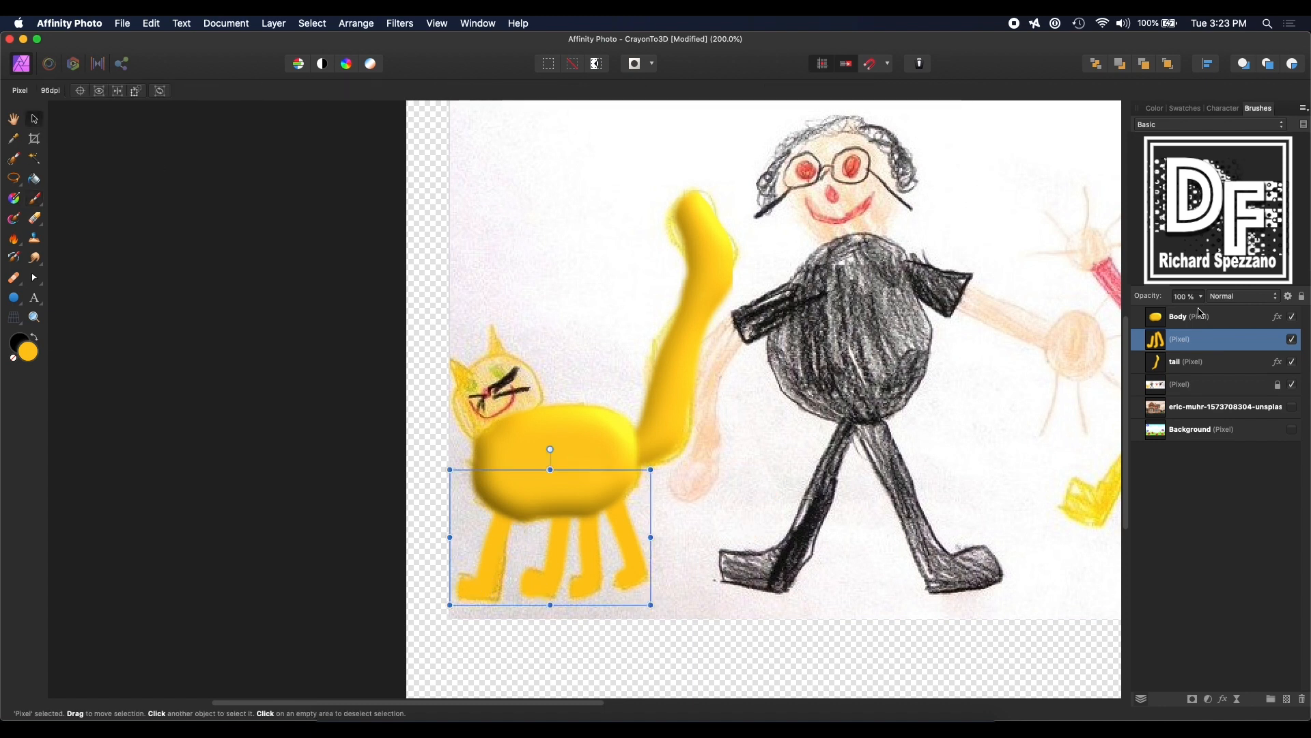
pyautogui.click(1226, 703)
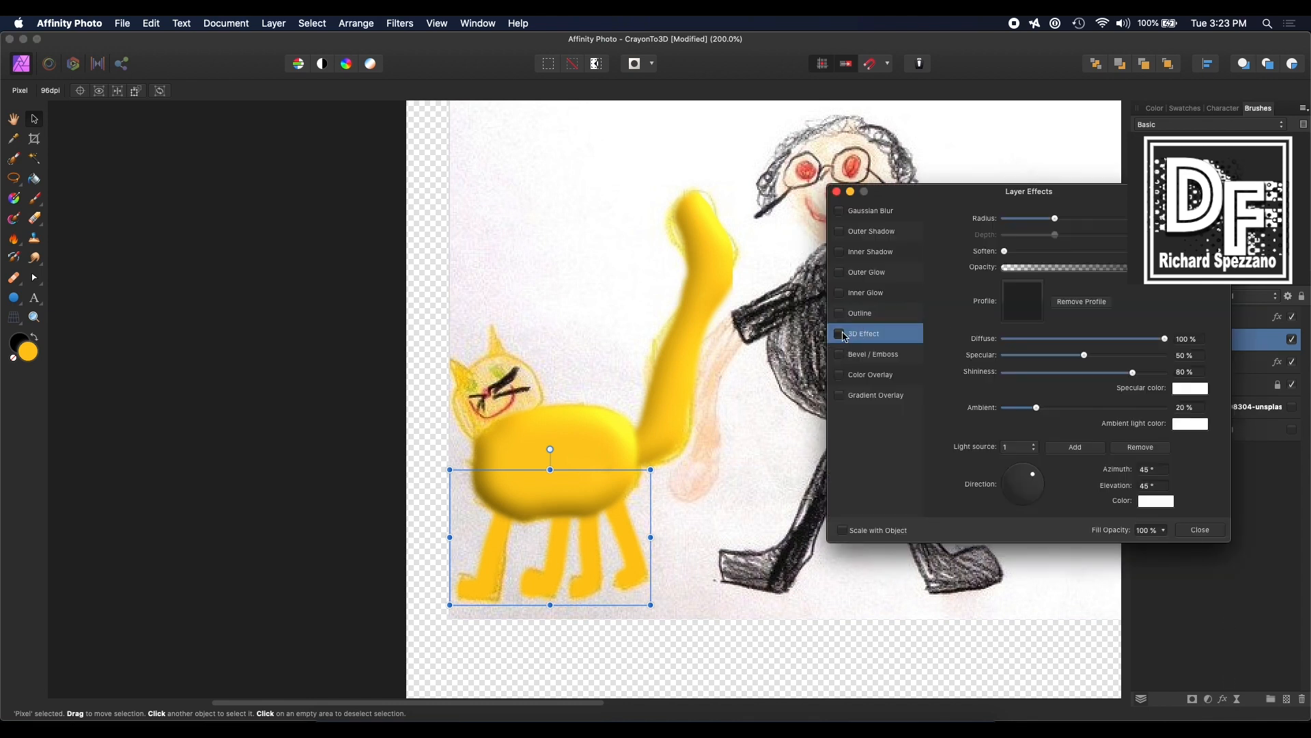
pyautogui.click(839, 334)
pyautogui.moveTo(1009, 252)
pyautogui.mouseDown()
pyautogui.moveTo(1109, 251)
pyautogui.moveTo(1108, 271)
pyautogui.moveTo(1086, 275)
pyautogui.mouseUp()
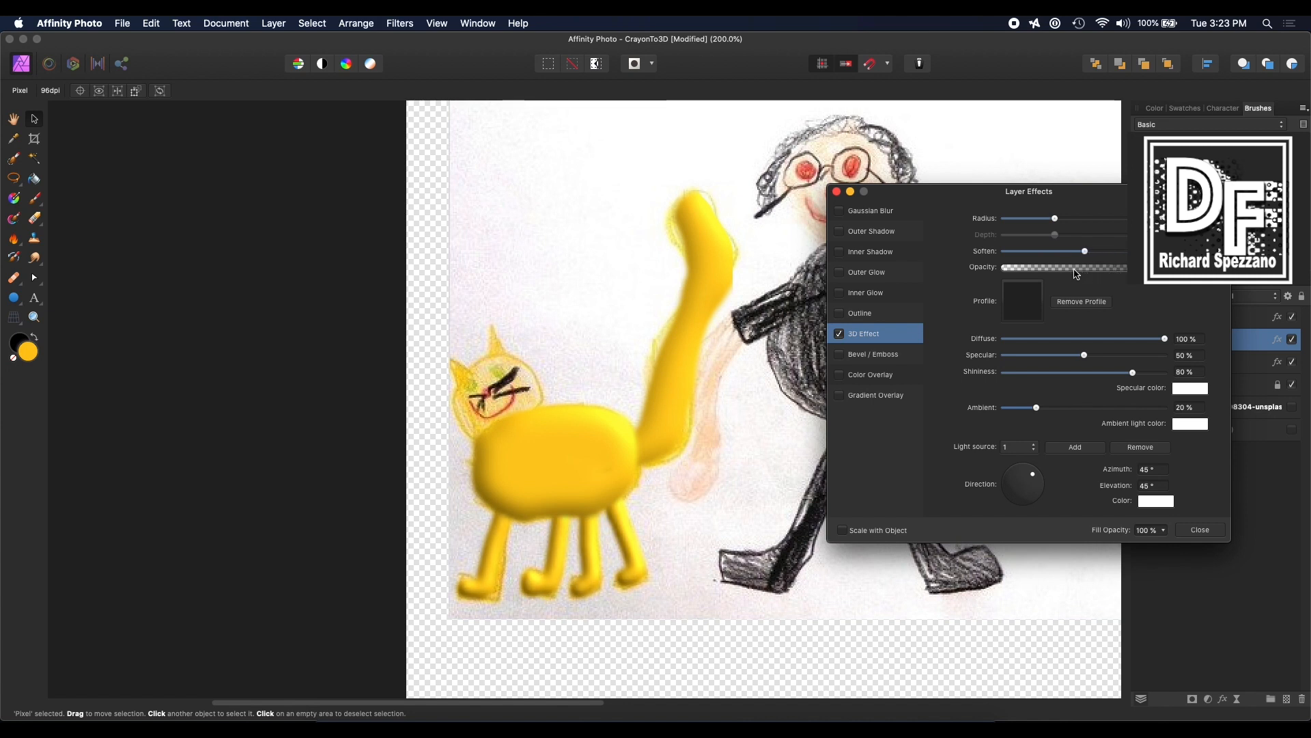
# Step: Close the layer effects and rename the cat's leg layer as legs
pyautogui.click(837, 192)
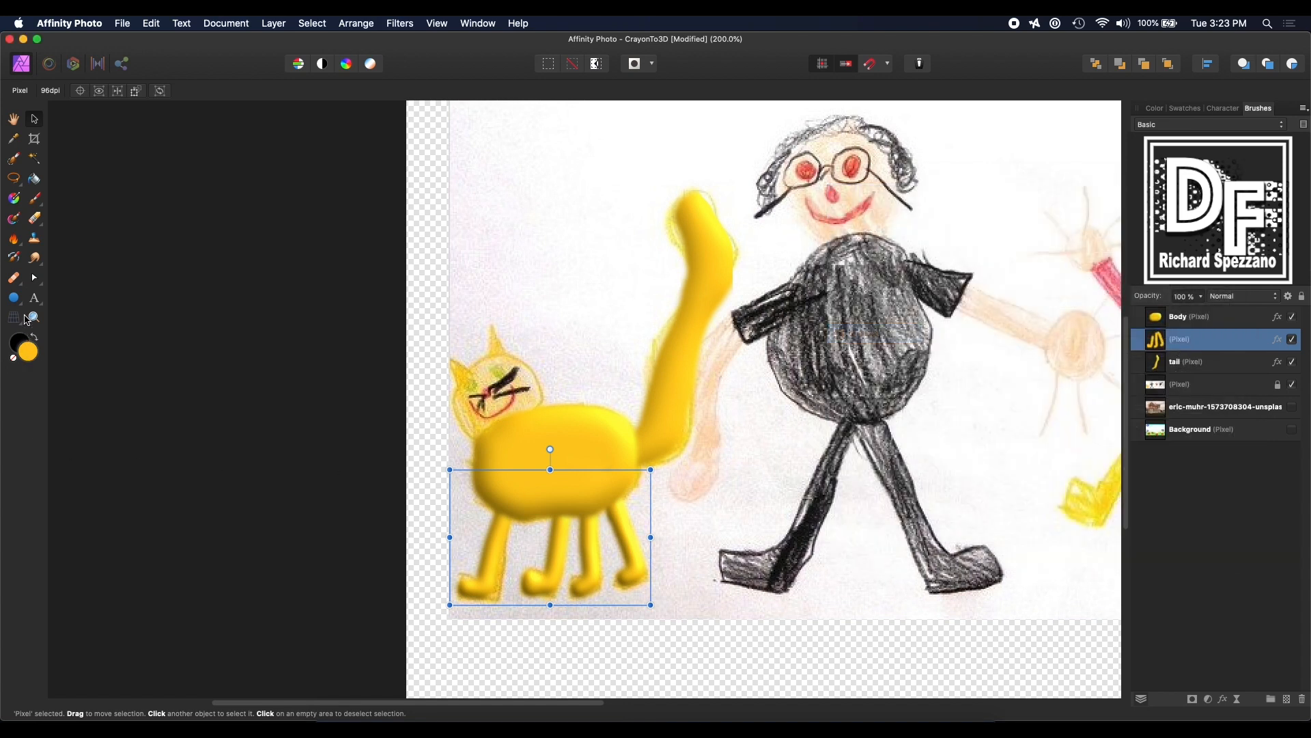
pyautogui.doubleClick(1178, 339)
pyautogui.write('le')
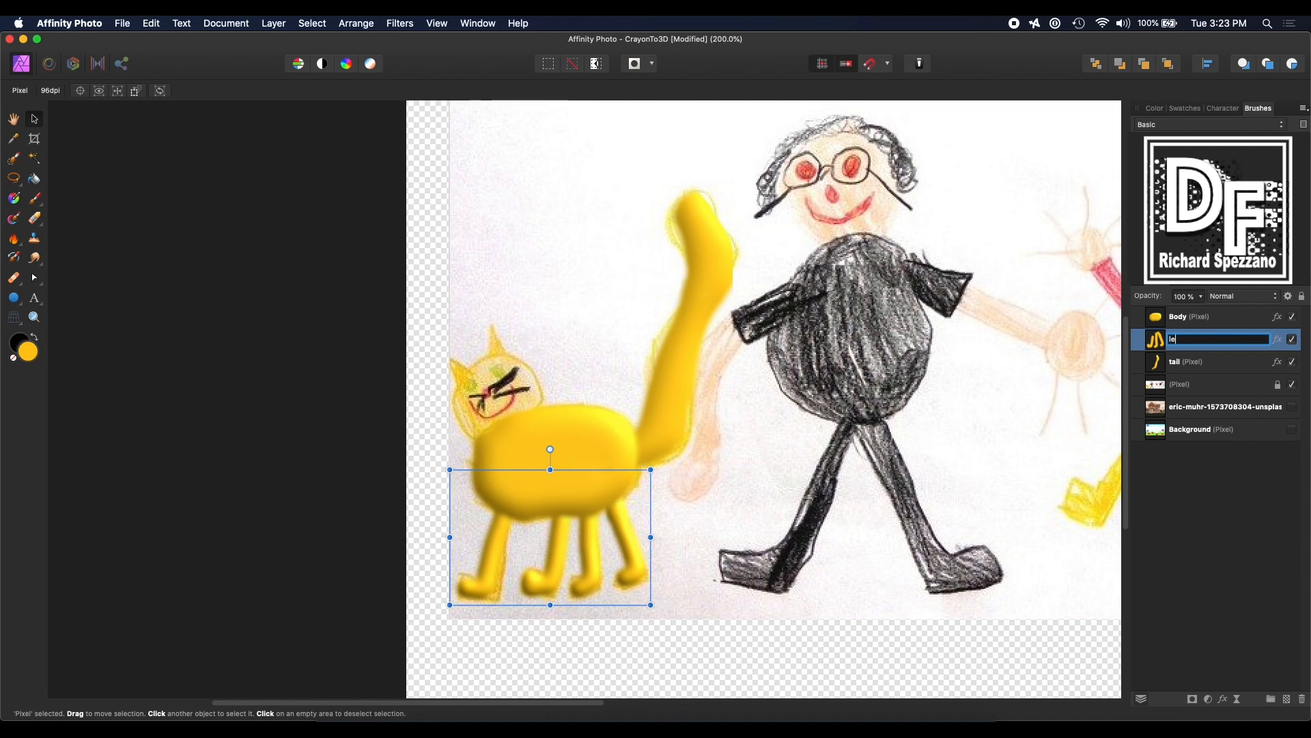
pyautogui.write('gs')
pyautogui.press('Return')
pyautogui.click(272, 363)
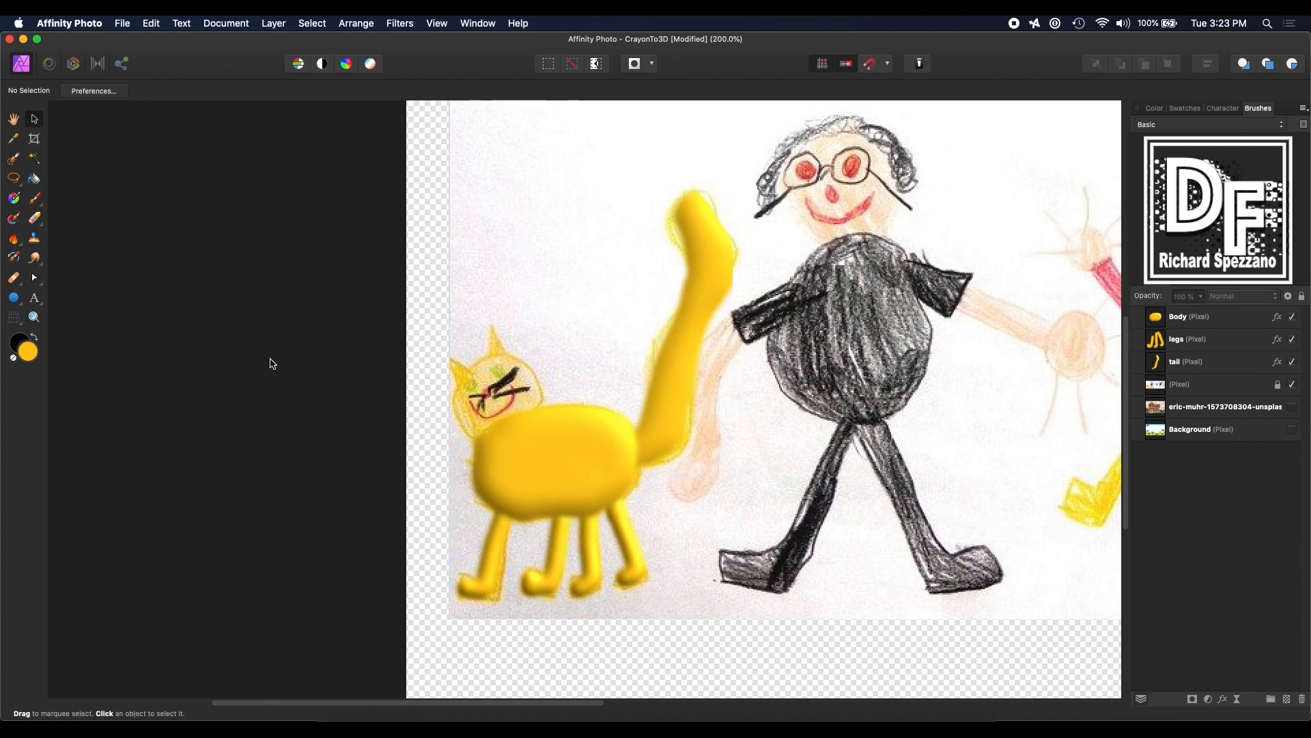
# Step: Draw a small yellow ellipse above the Body layer over the cat's right-hand eye in the drawing
pyautogui.click(34, 317)
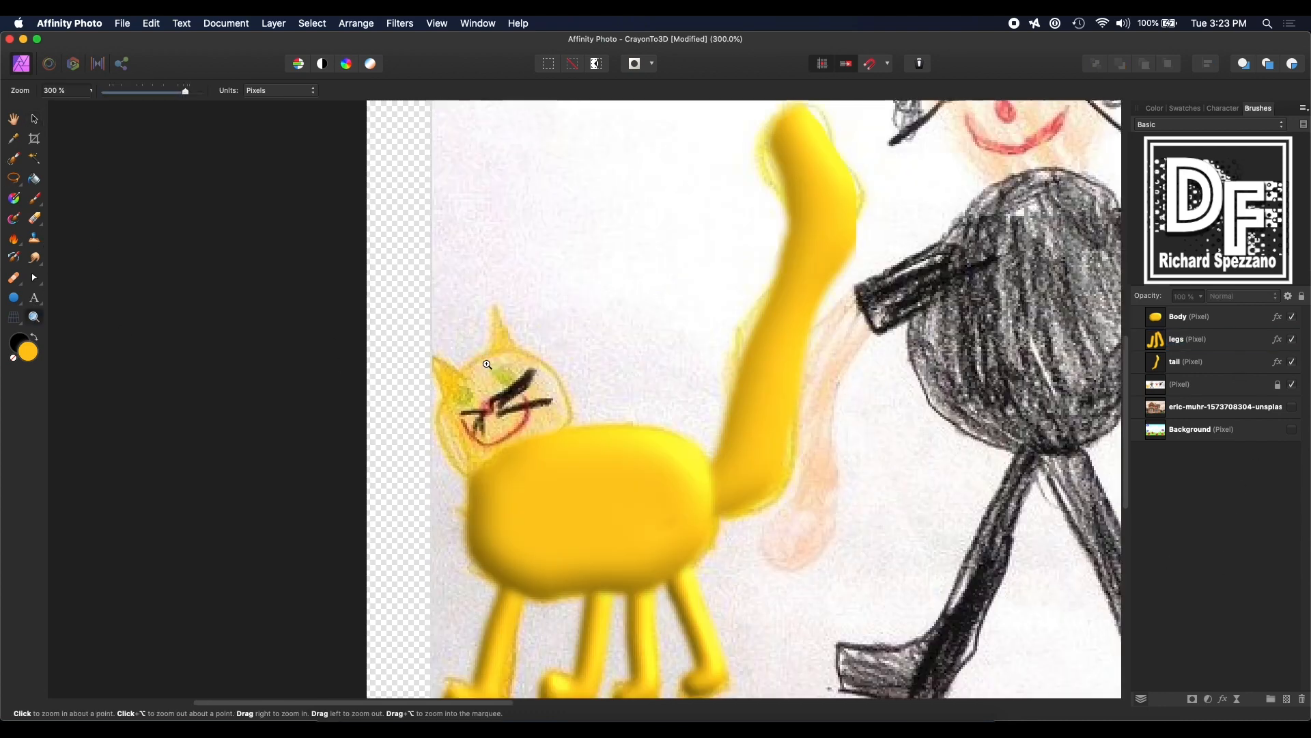
pyautogui.click(485, 366)
pyautogui.click(485, 365)
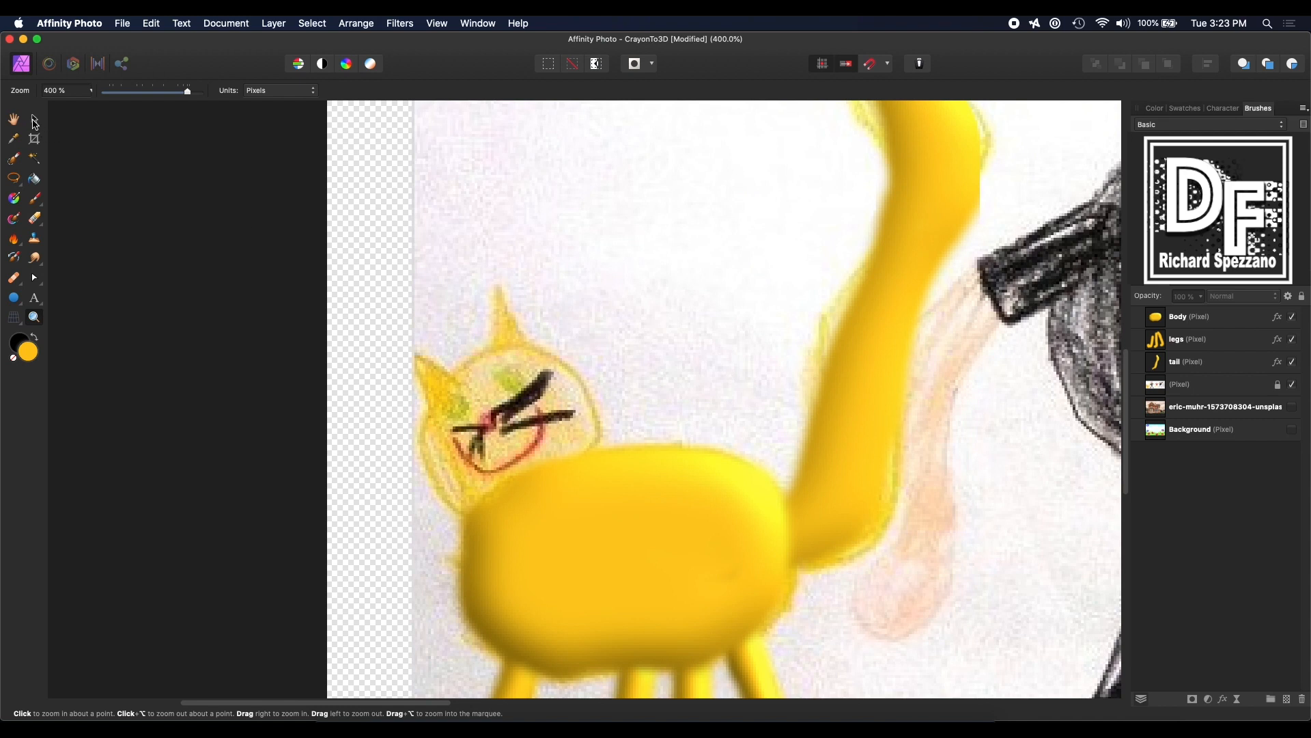
pyautogui.click(35, 120)
pyautogui.click(13, 120)
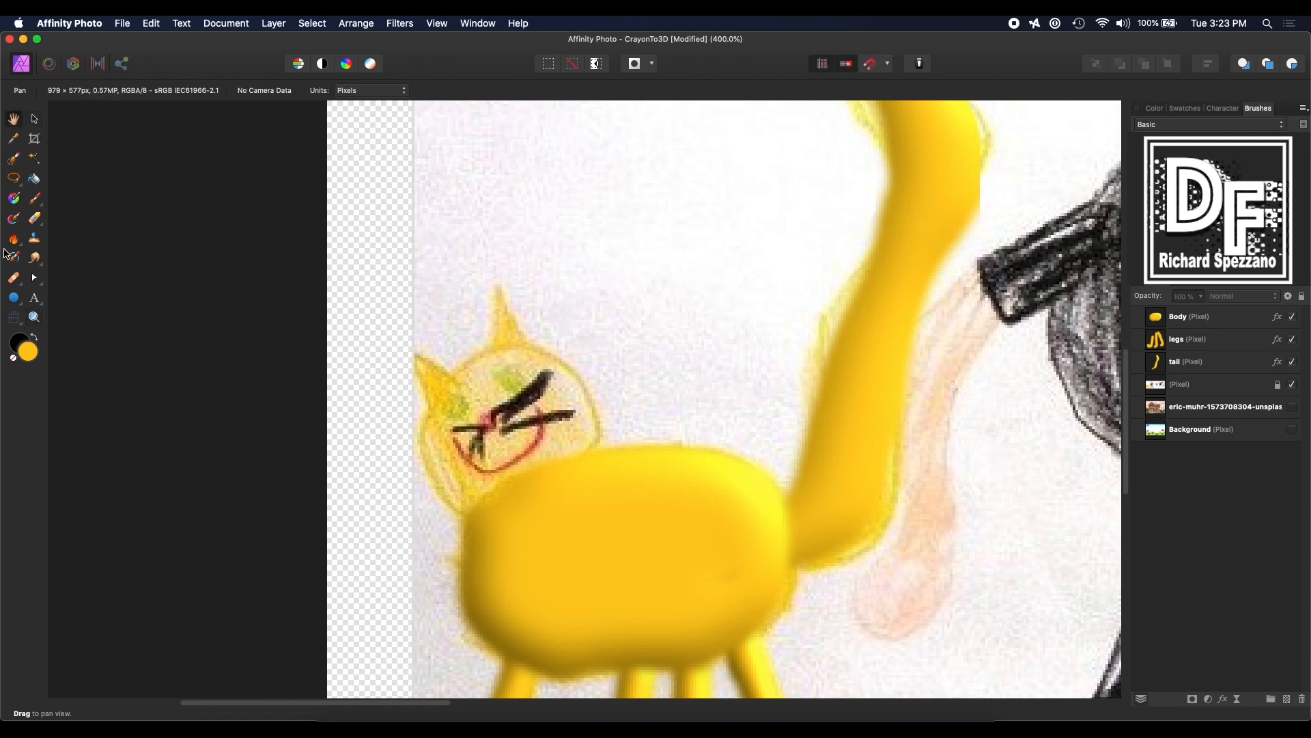
pyautogui.click(1236, 315)
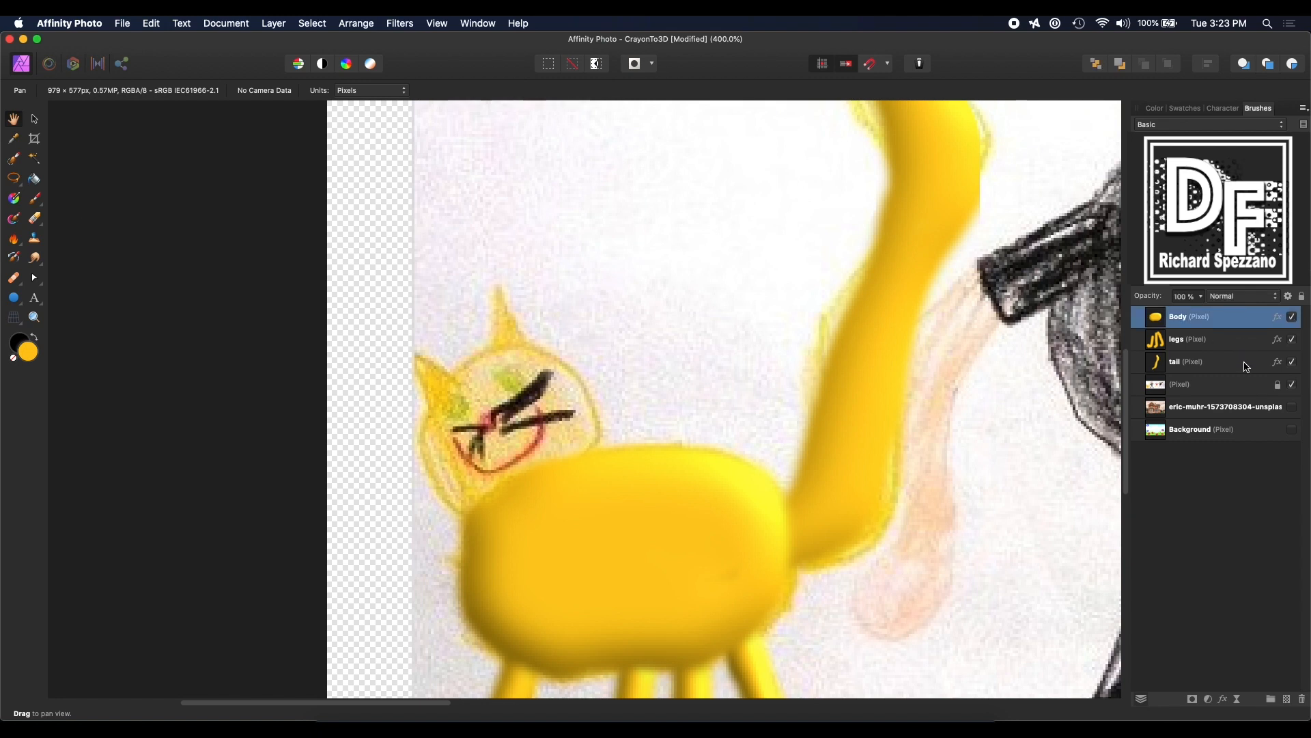
pyautogui.click(18, 304)
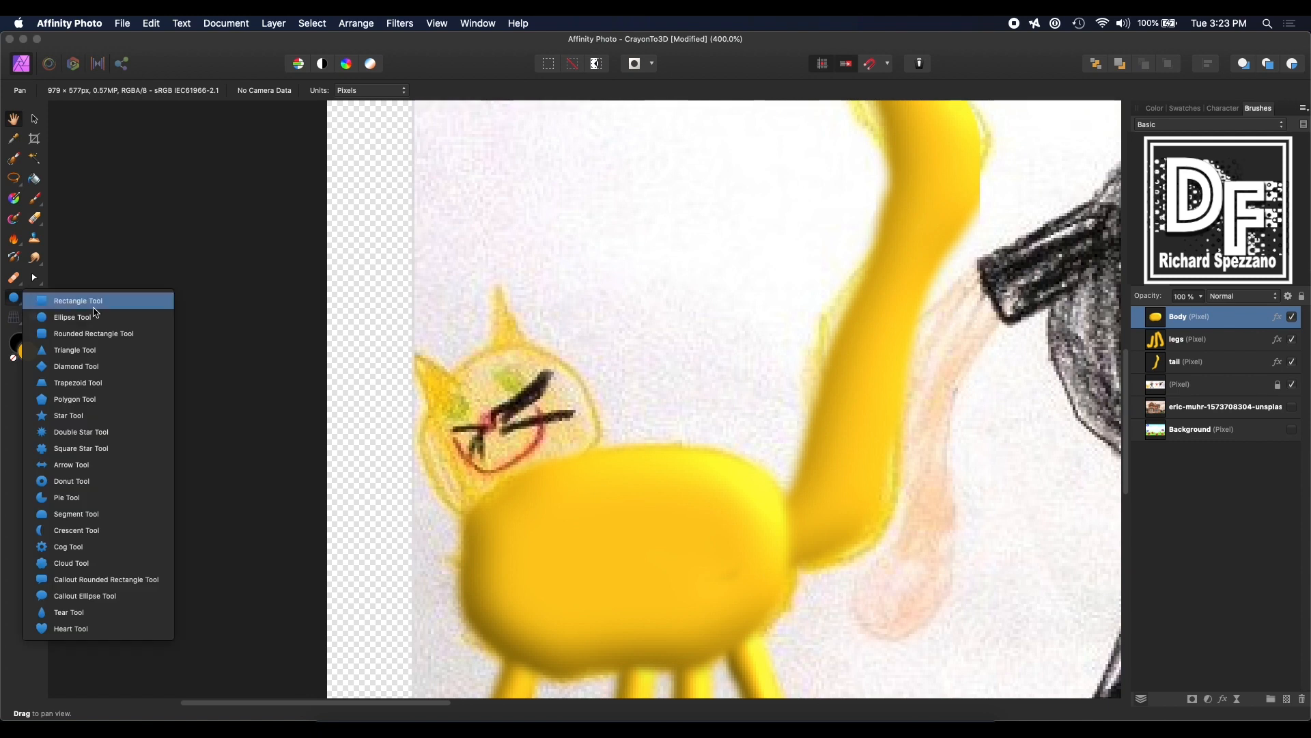
pyautogui.click(71, 317)
pyautogui.moveTo(444, 434); pyautogui.dragTo(805, 693)
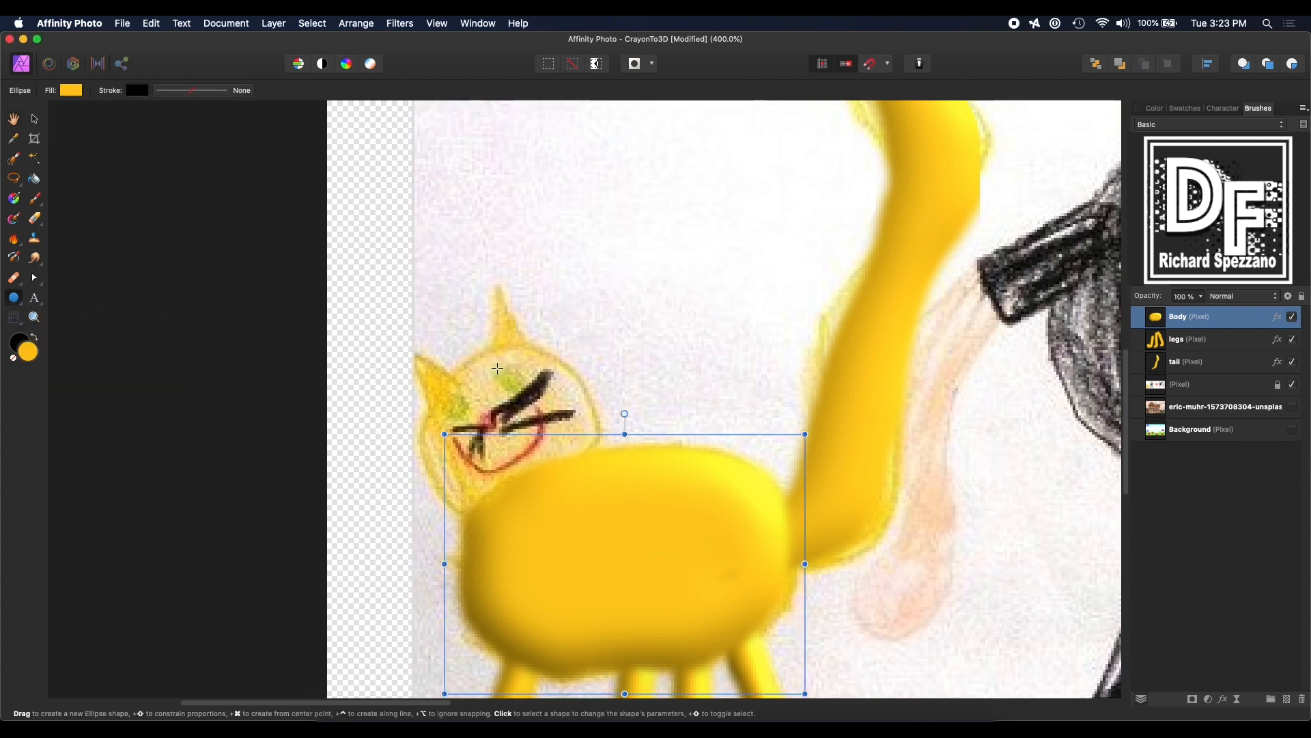
pyautogui.moveTo(497, 369); pyautogui.dragTo(516, 397)
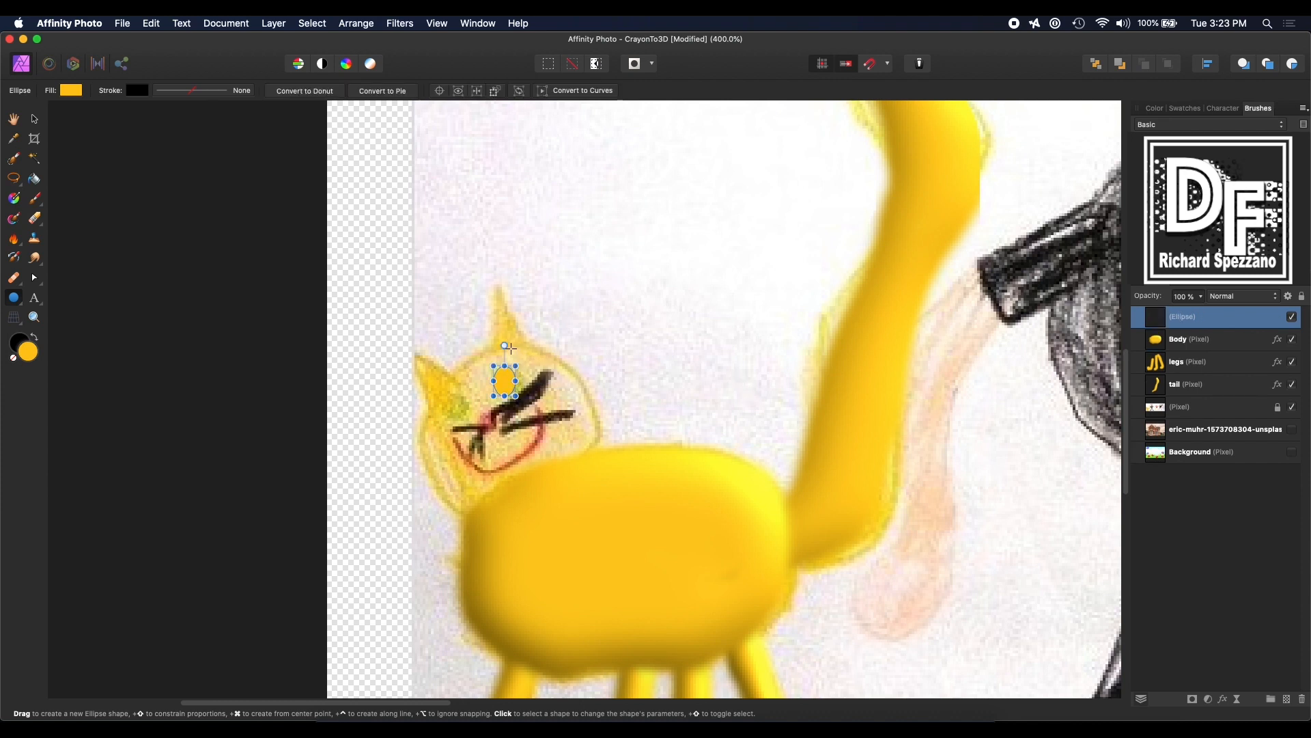
# Step: Tilt the eye ellipse counterclockwise to match the drawn eye and shift it slightly upward into place
pyautogui.moveTo(501, 347); pyautogui.dragTo(486, 351)
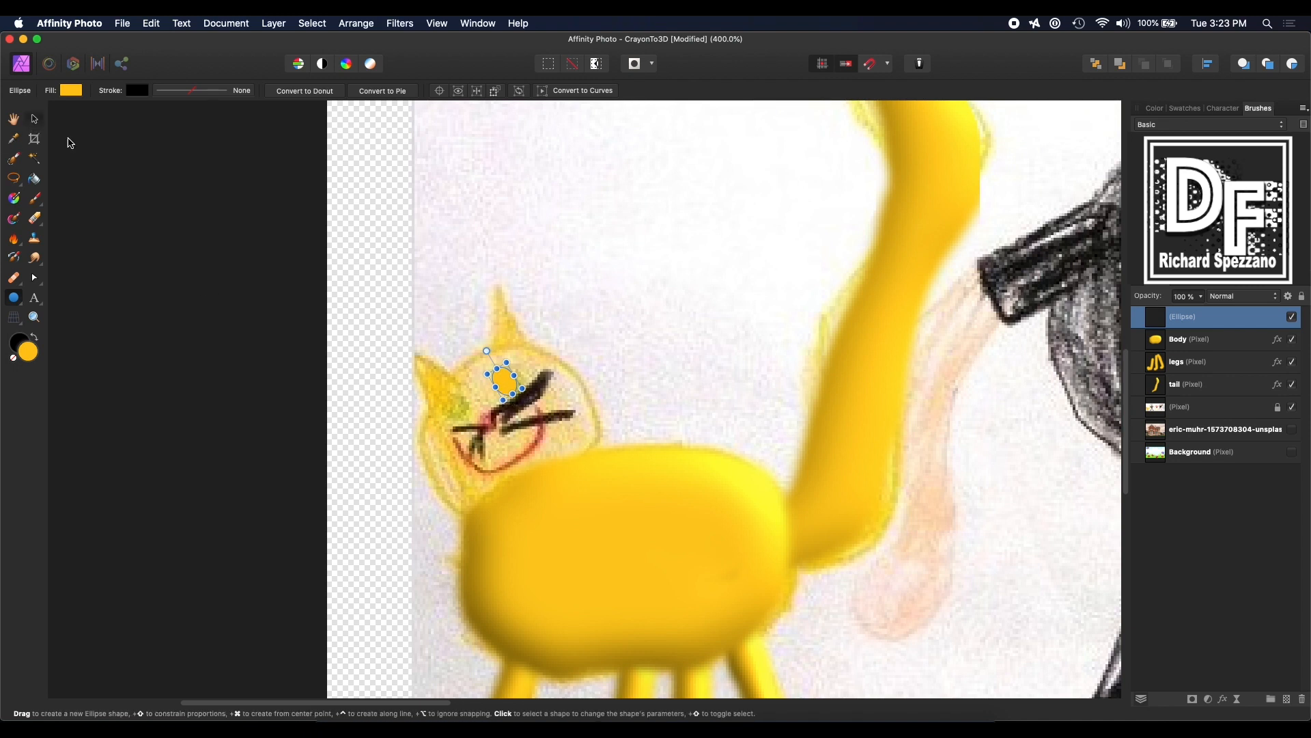
pyautogui.press('v')
pyautogui.moveTo(506, 385); pyautogui.dragTo(507, 379)
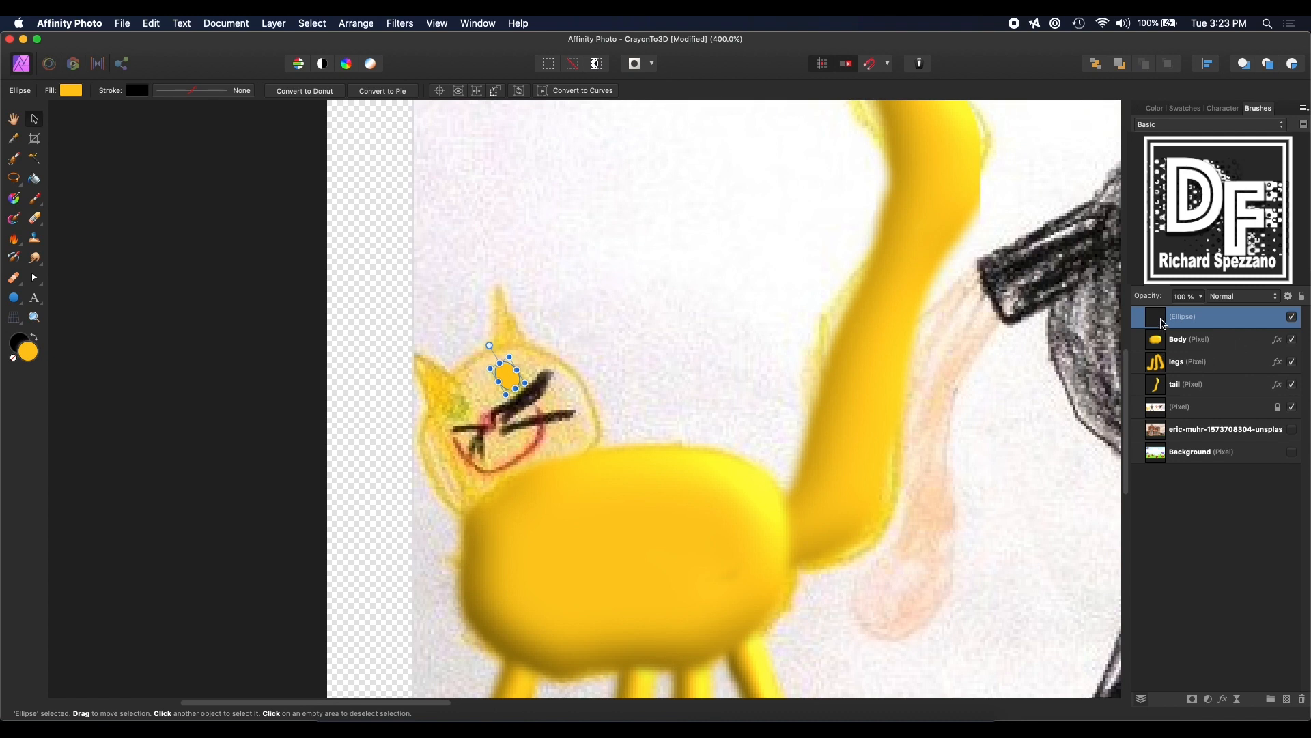
# Step: Duplicate the eye ellipse, fill the copy with black, and shrink it into a pupil inside the original ellipse
pyautogui.press('super+j')
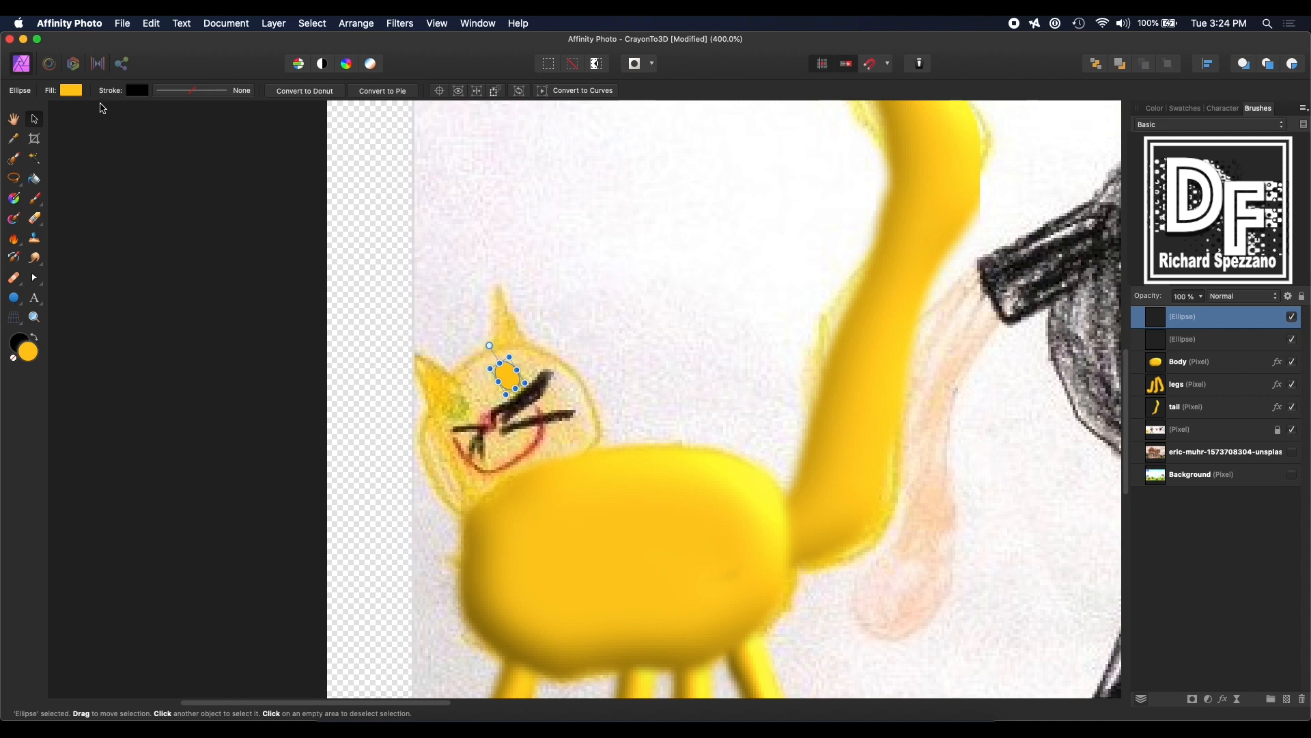
pyautogui.click(71, 91)
pyautogui.moveTo(165, 195); pyautogui.dragTo(170, 151)
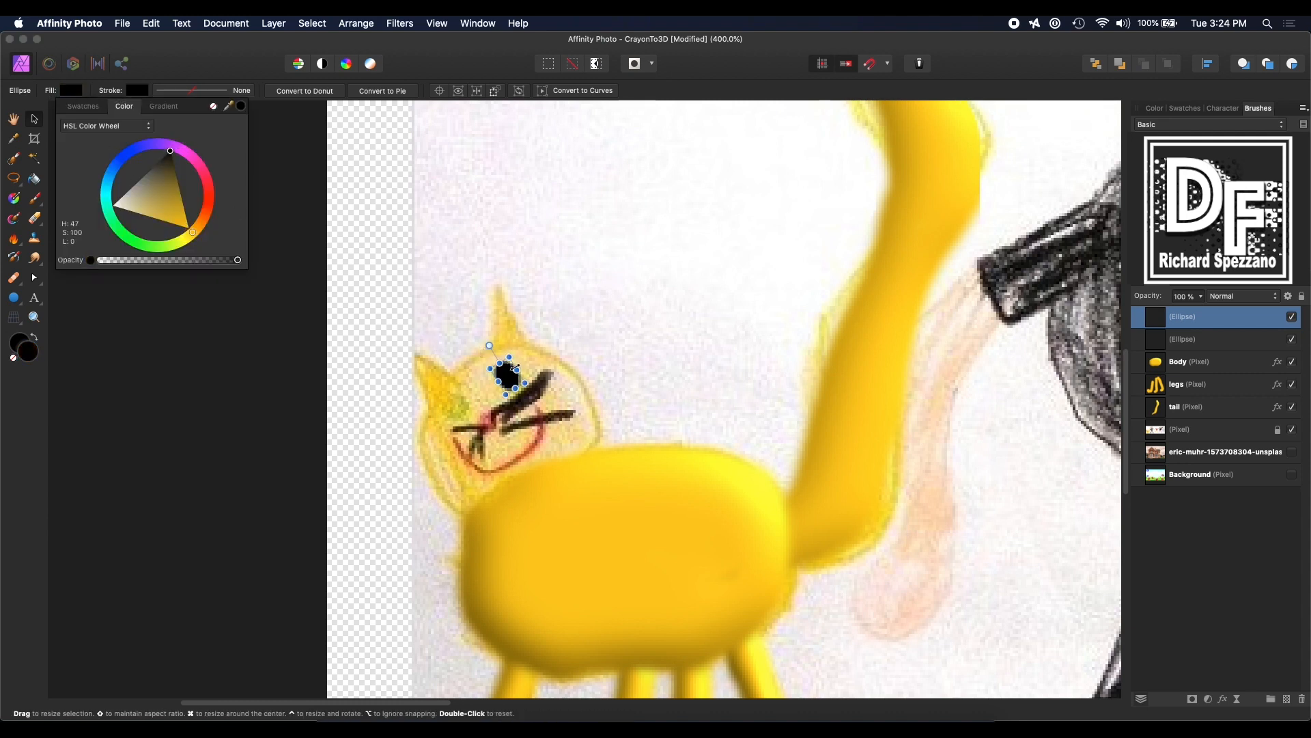
pyautogui.moveTo(516, 369); pyautogui.dragTo(503, 380)
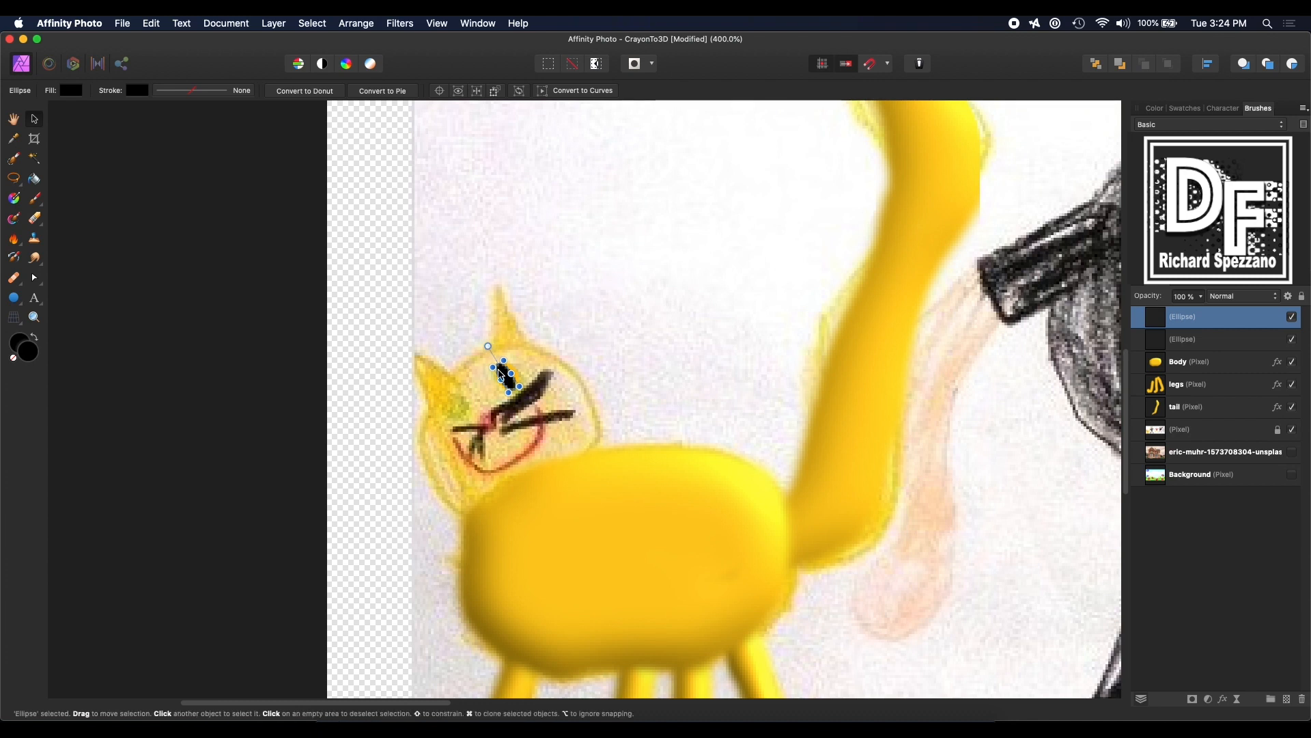
pyautogui.moveTo(499, 364); pyautogui.dragTo(504, 373)
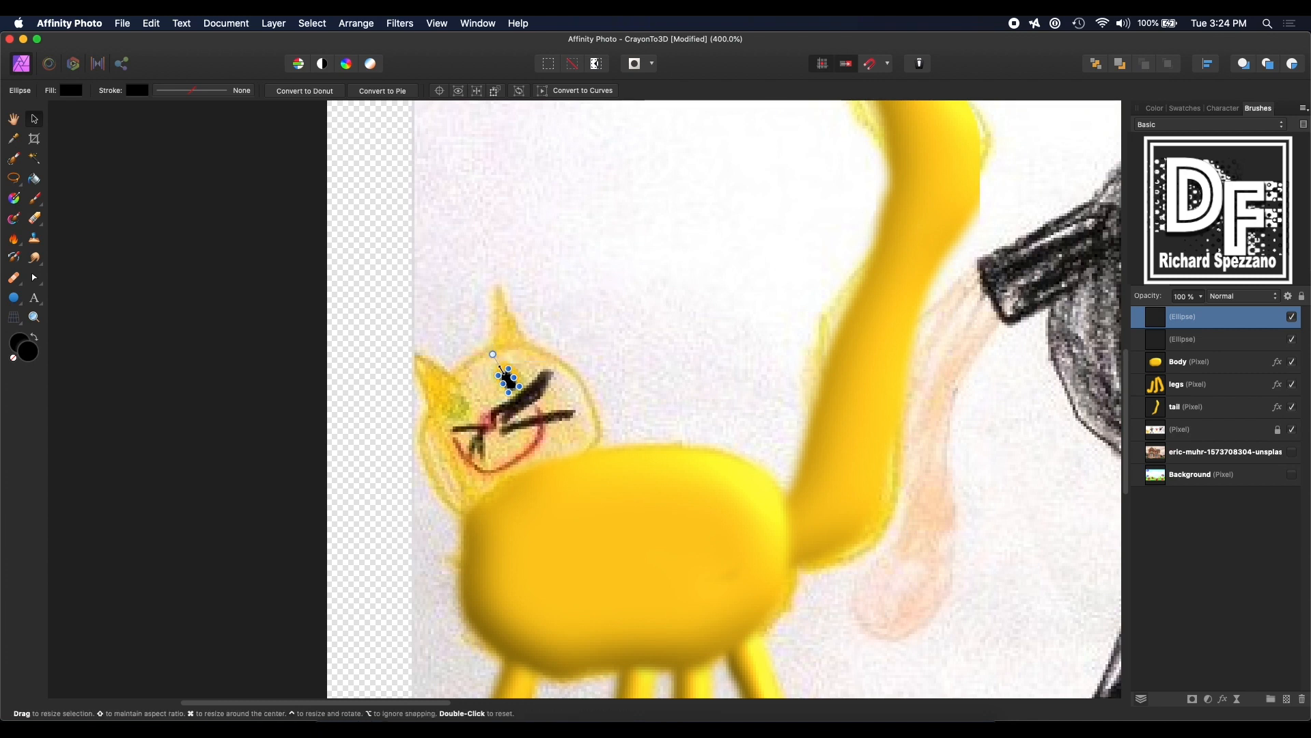
# Step: Fill the outer eye ellipse with the greenish yellow sampled from the cat's other eye in the drawing
pyautogui.press('super+equal')
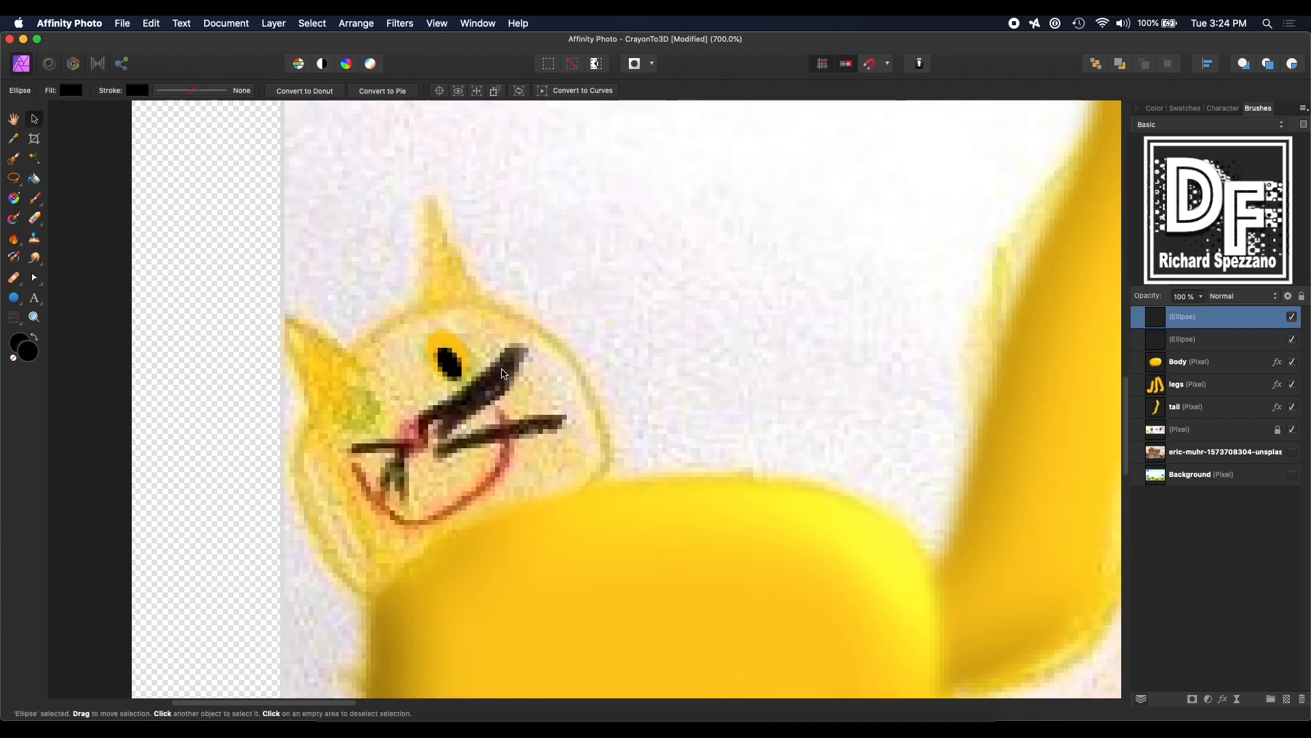
pyautogui.click(183, 178)
pyautogui.click(435, 346)
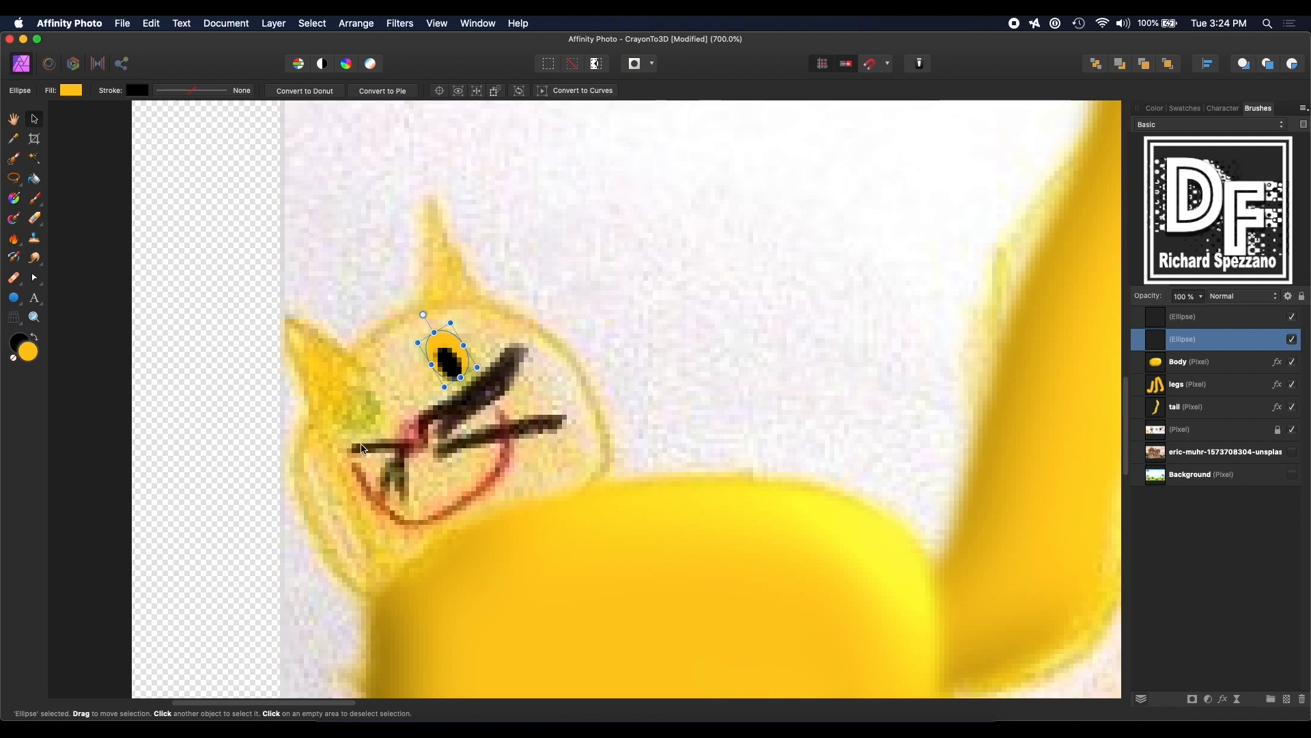
pyautogui.click(71, 90)
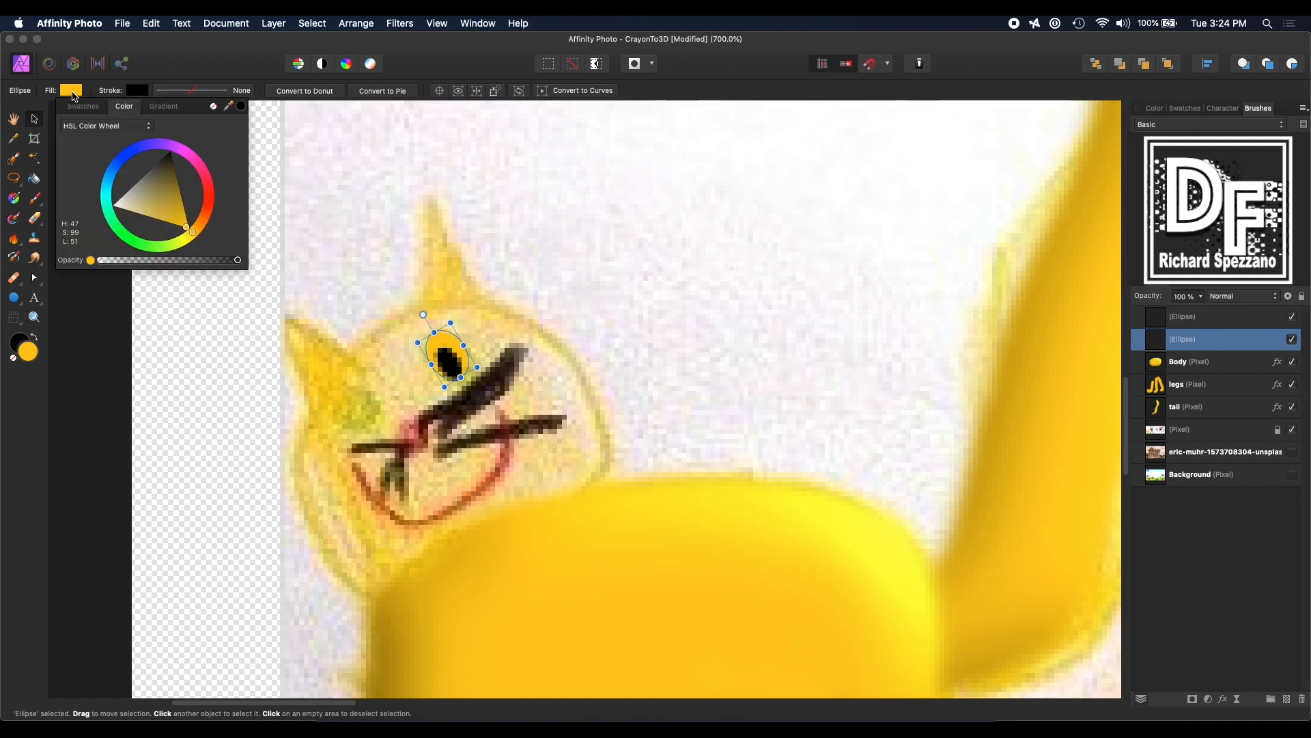
pyautogui.moveTo(240, 106); pyautogui.dragTo(354, 416)
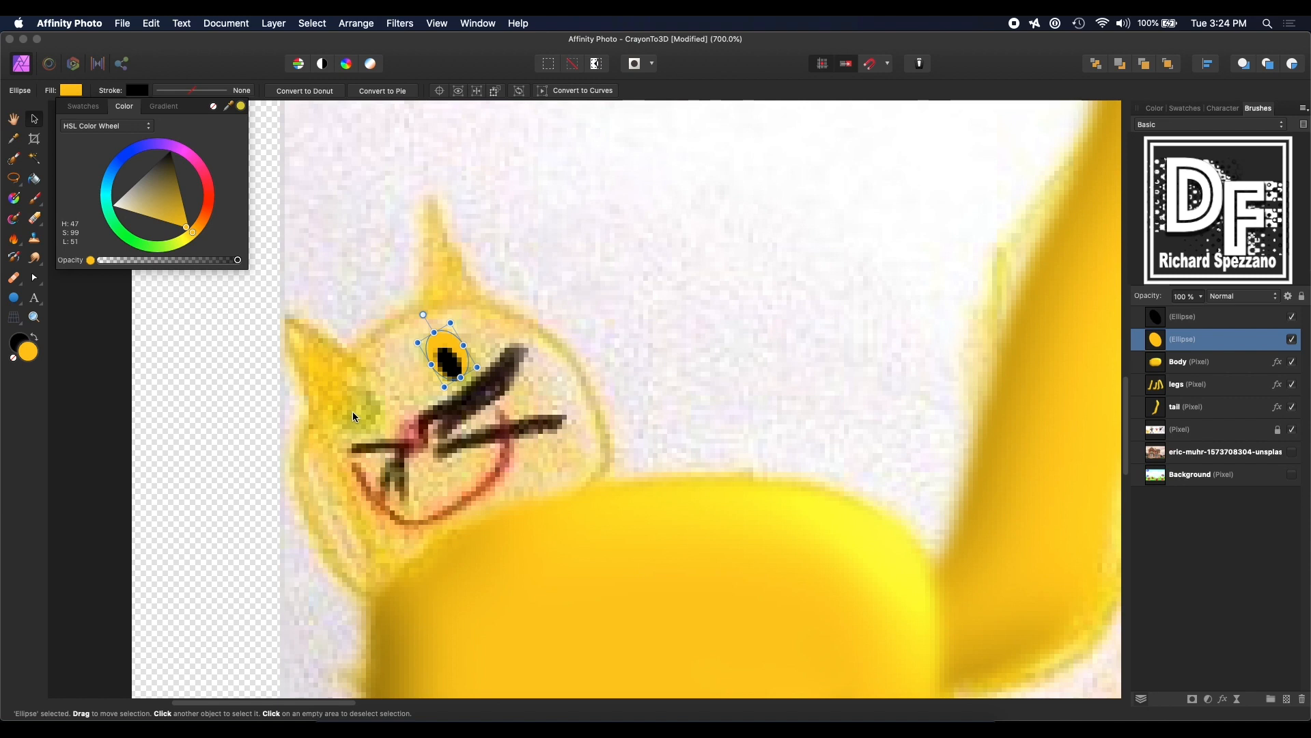
pyautogui.click(240, 107)
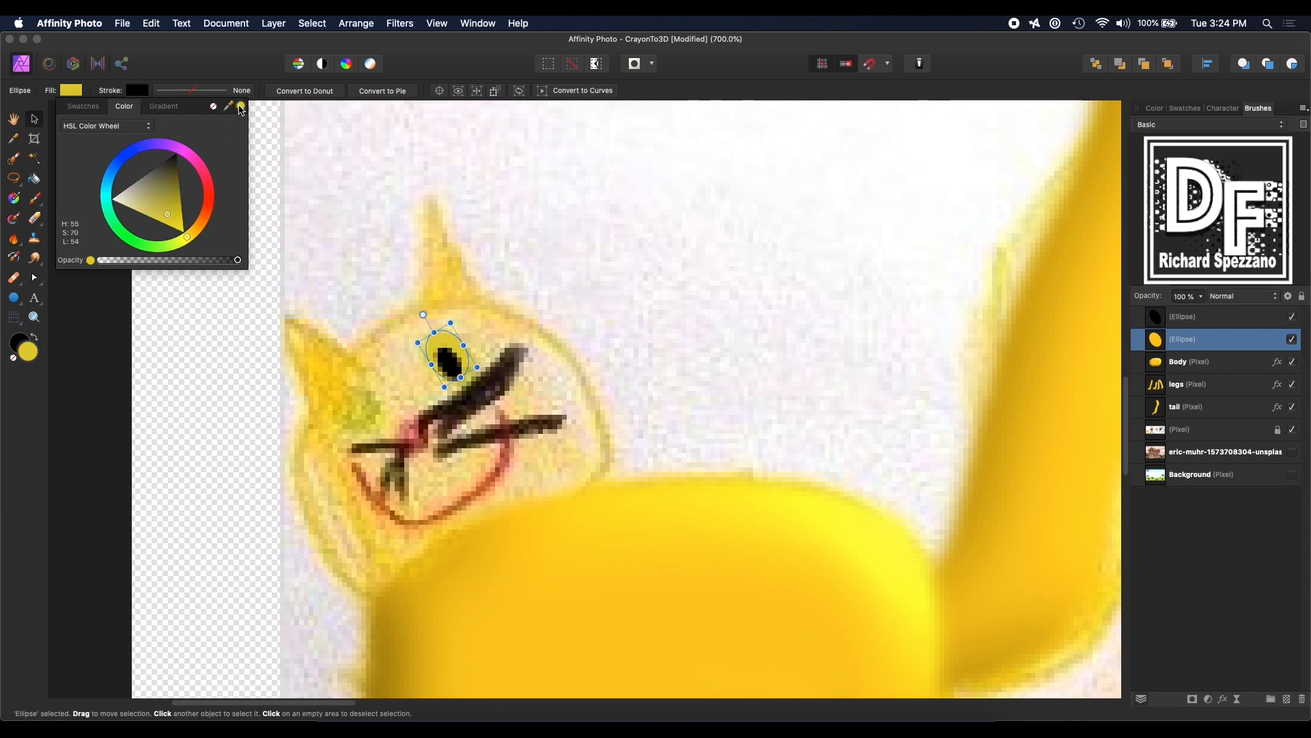
# Step: Give the outer eye ellipse a solid black stroke 0.4 pt wide and check it against the whole picture
pyautogui.click(187, 91)
pyautogui.click(179, 91)
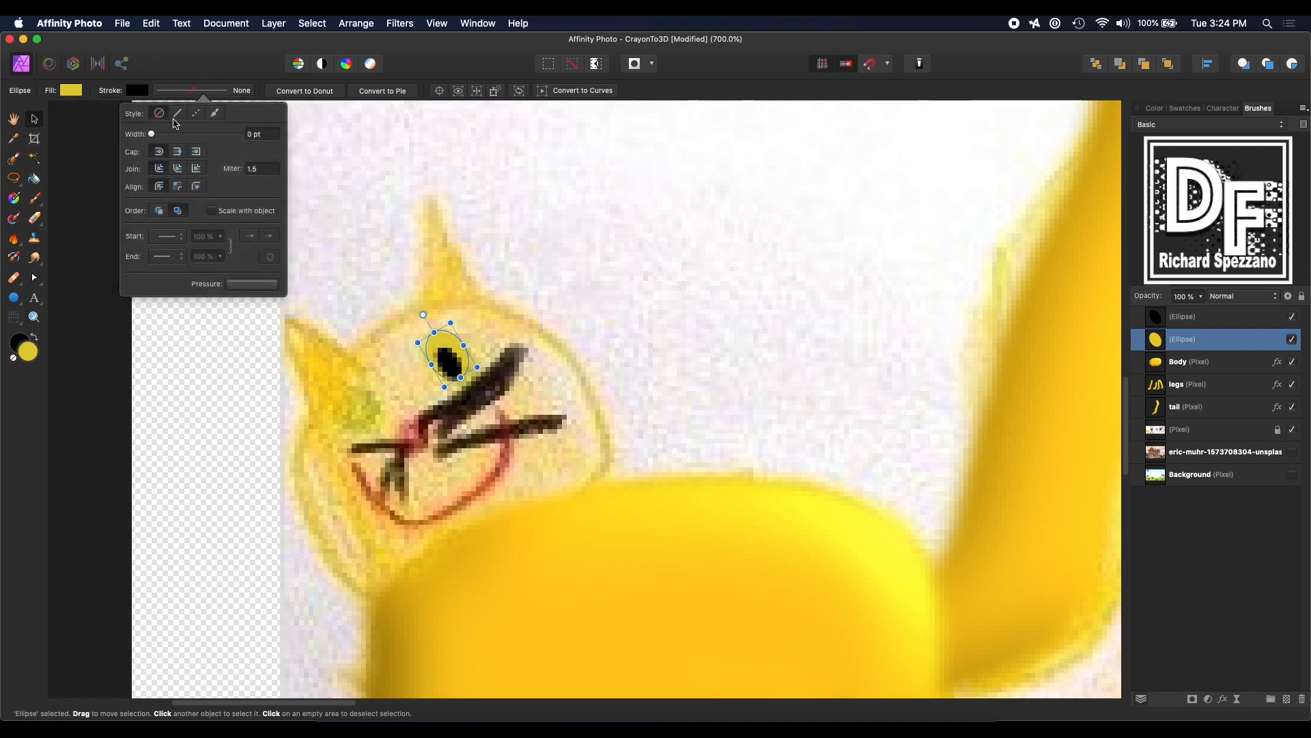
pyautogui.moveTo(151, 134); pyautogui.dragTo(158, 135)
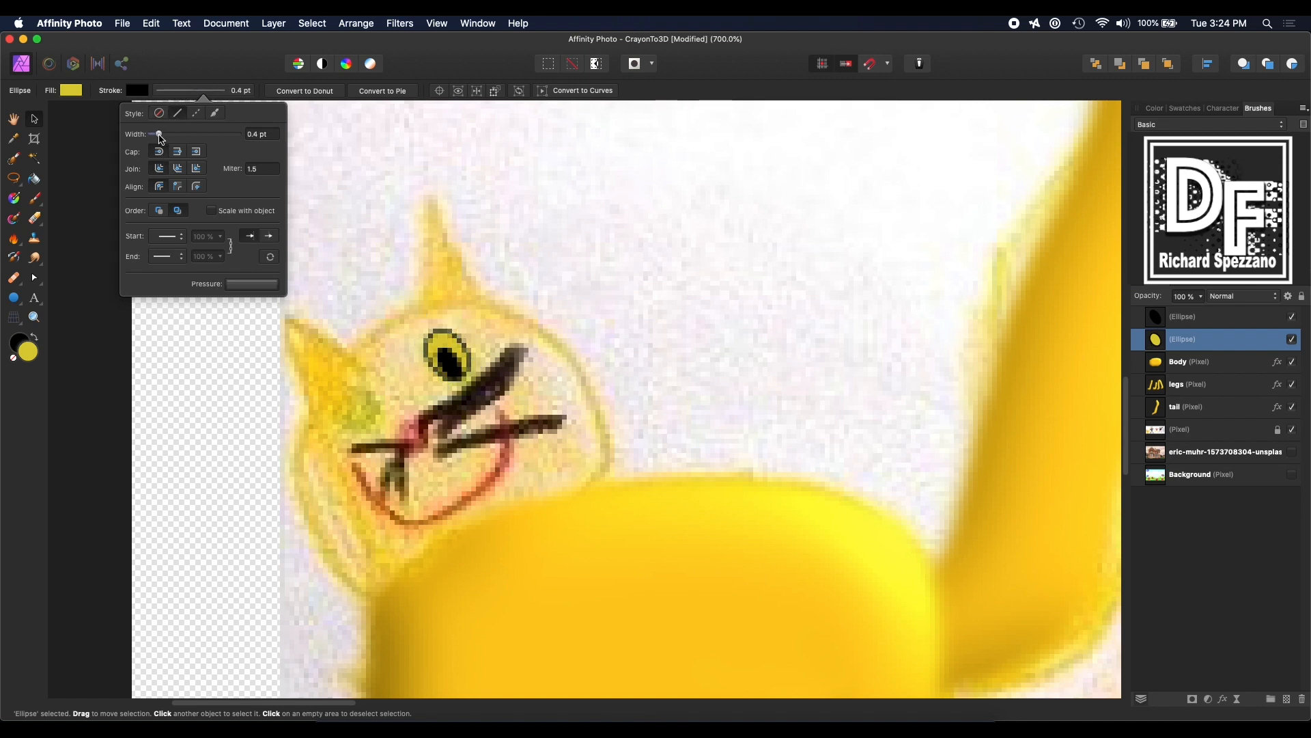
pyautogui.click(13, 119)
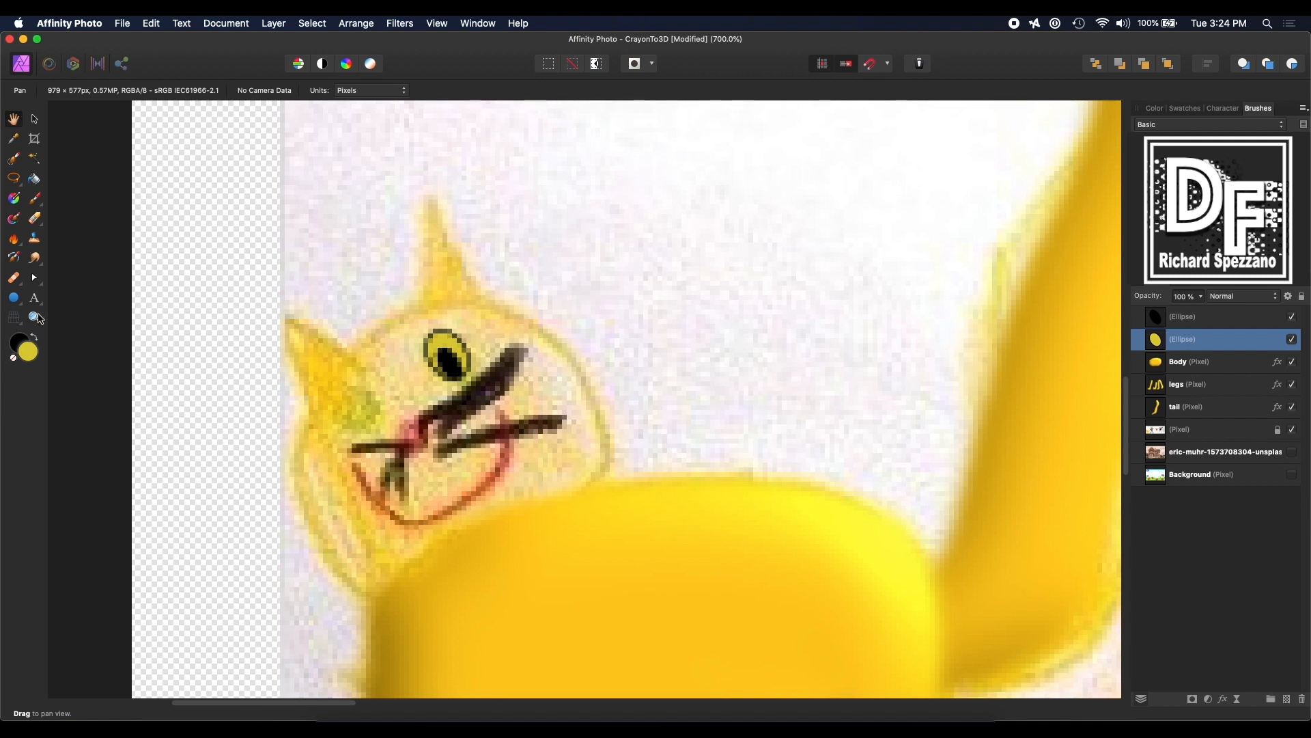
pyautogui.doubleClick(14, 122)
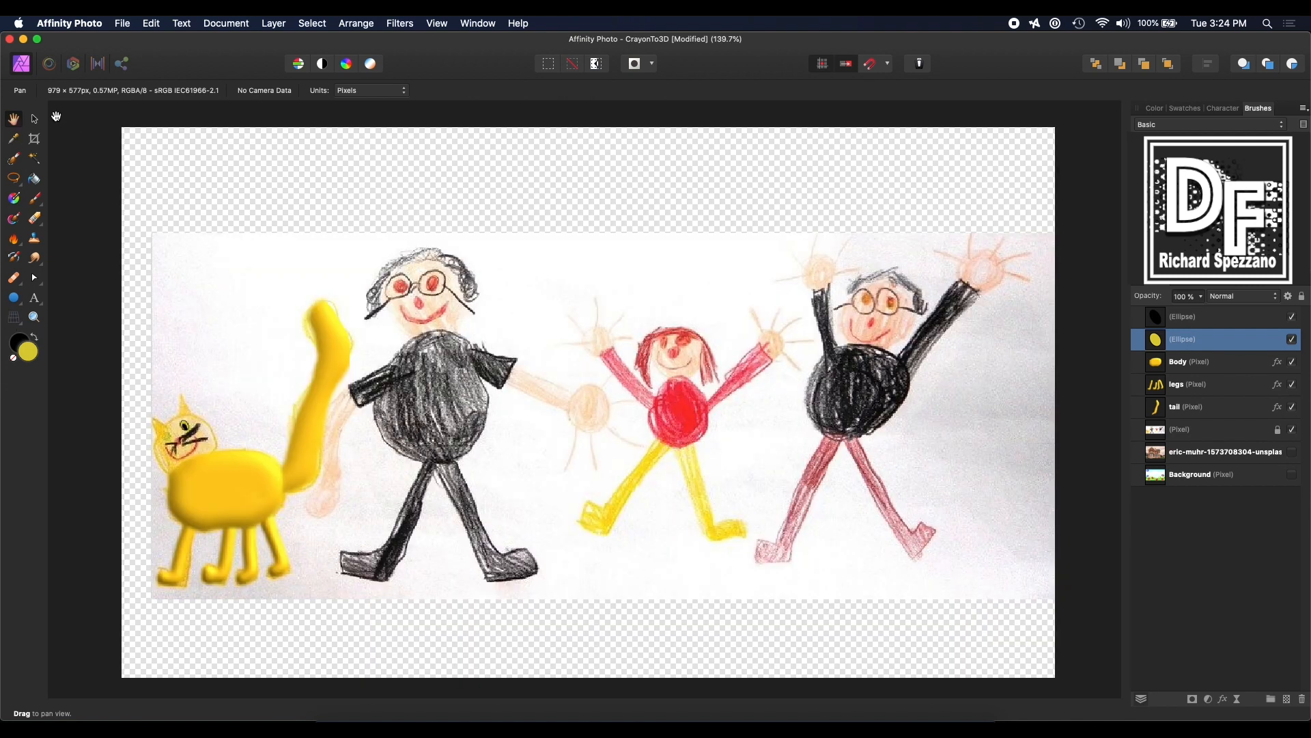
# Step: Group the pupil and outer eye ellipses and rasterize the group into a single pixel layer
pyautogui.click(34, 119)
pyautogui.click(33, 318)
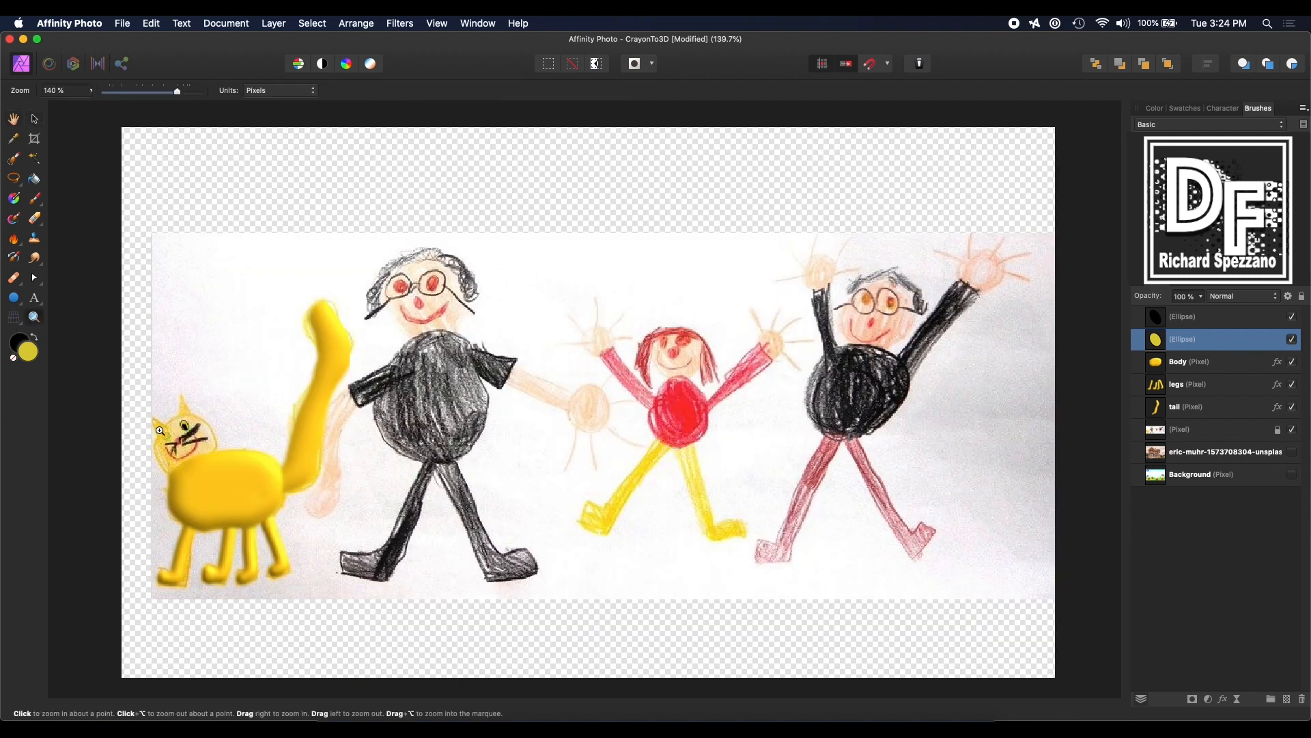
pyautogui.click(177, 427)
pyautogui.click(177, 427)
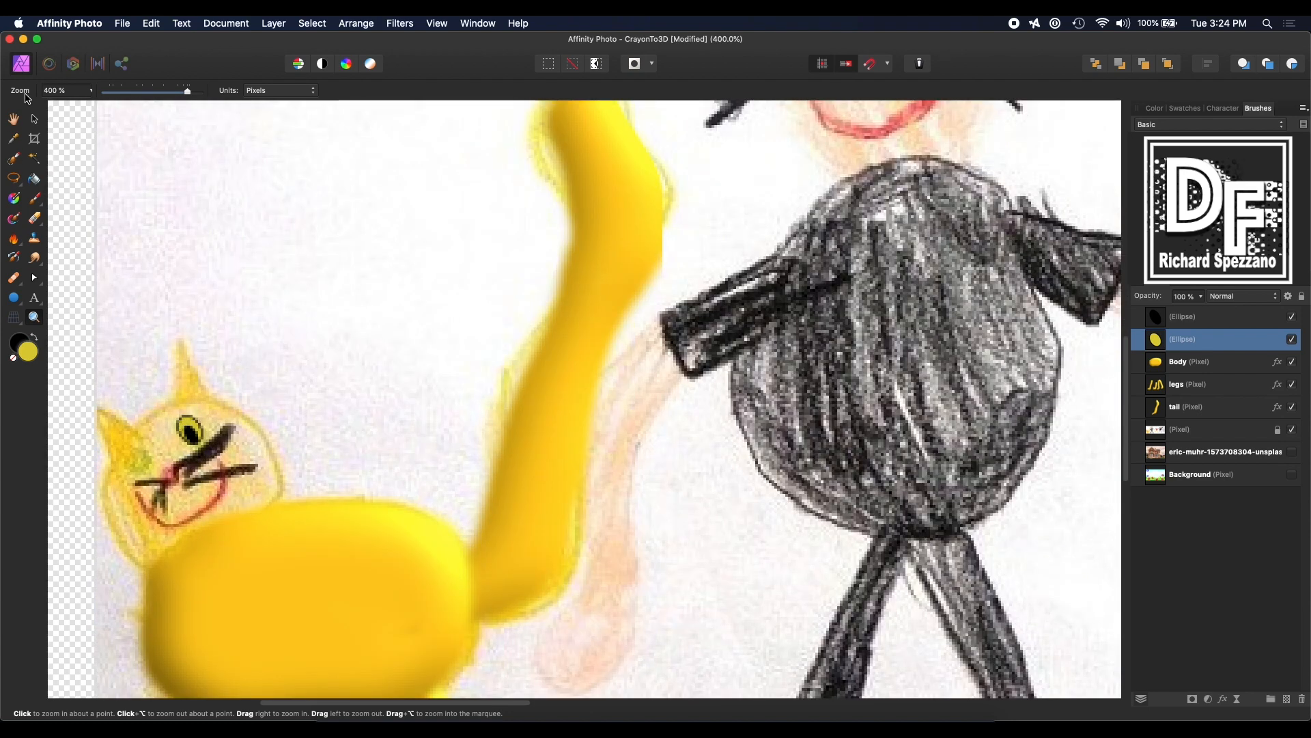
pyautogui.click(34, 121)
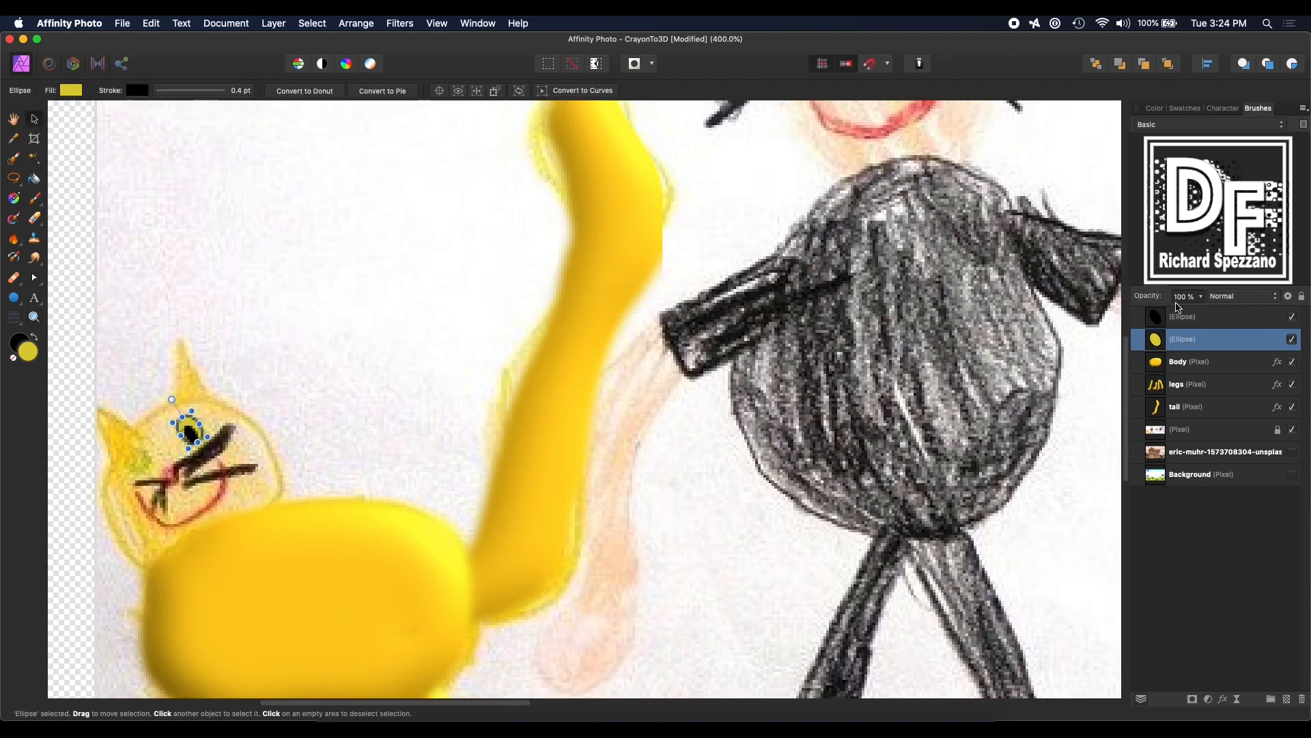
pyautogui.keyDown('shift'); pyautogui.click(1186, 322); pyautogui.keyUp('shift')
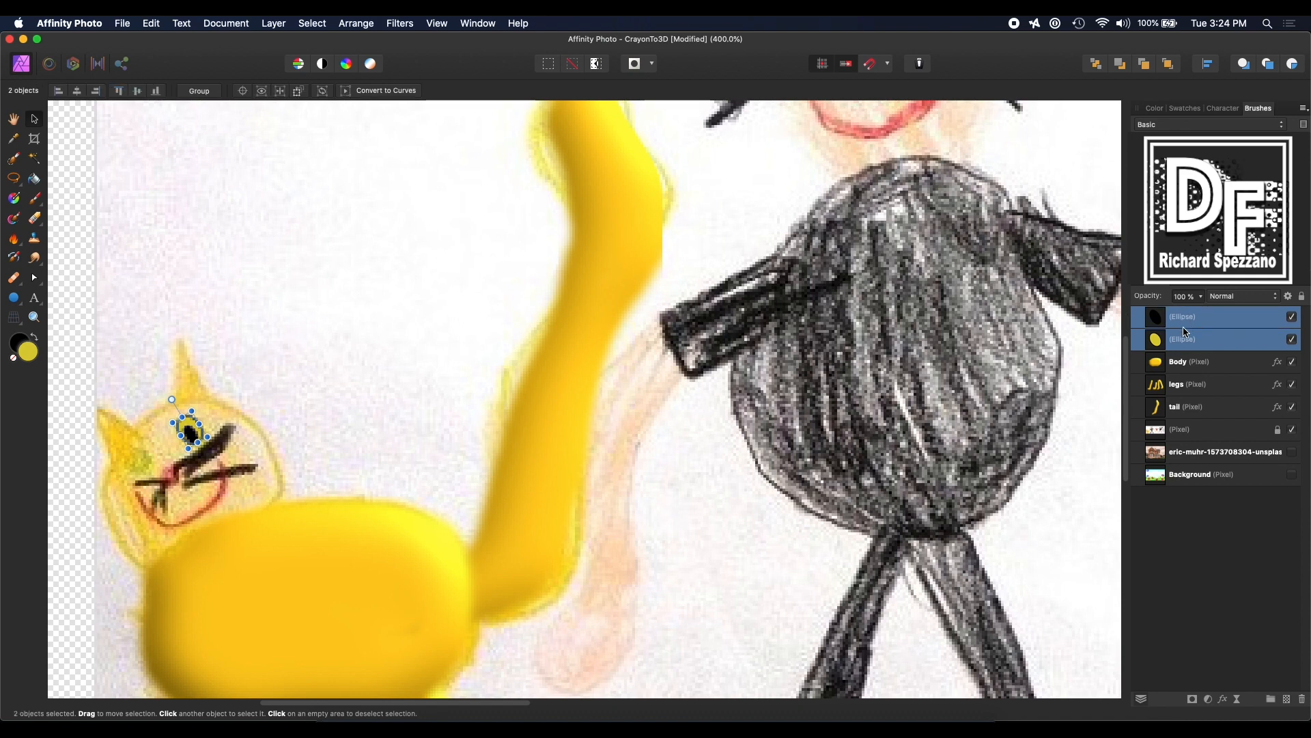
pyautogui.press('super+g')
pyautogui.rightClick(1191, 319)
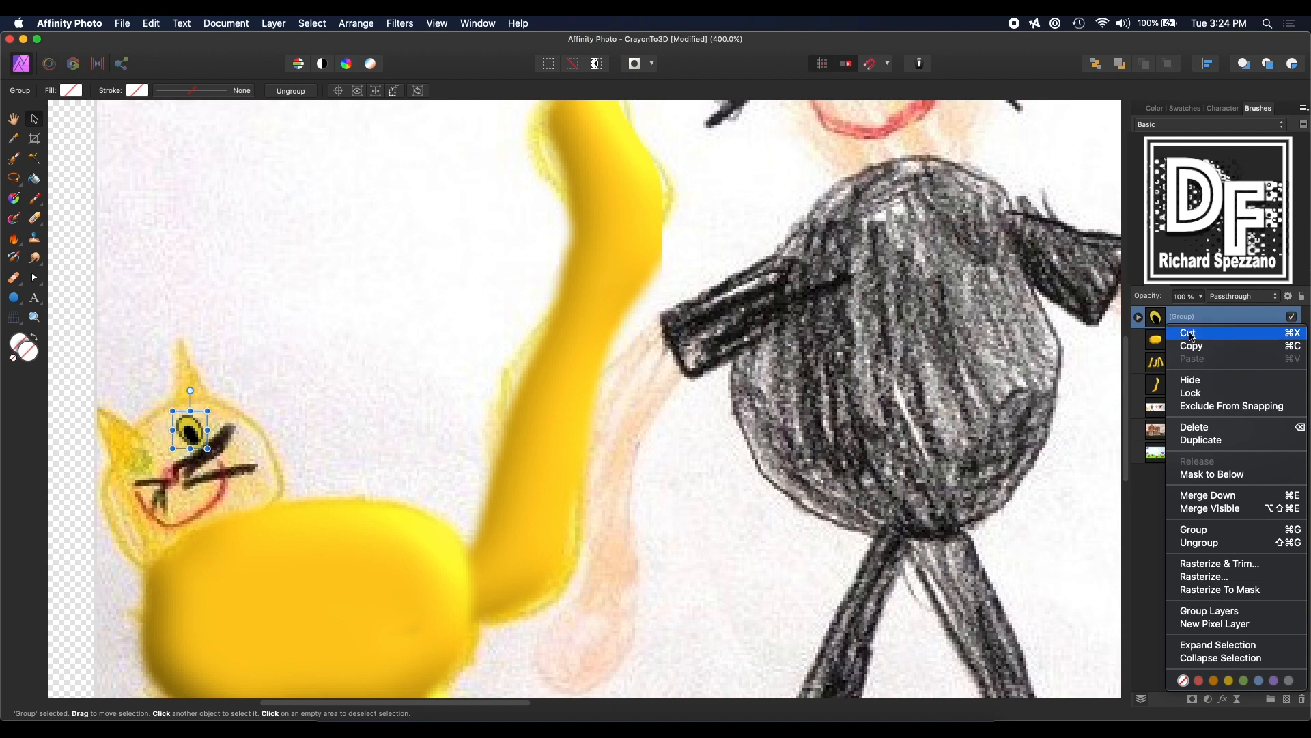
pyautogui.click(1221, 577)
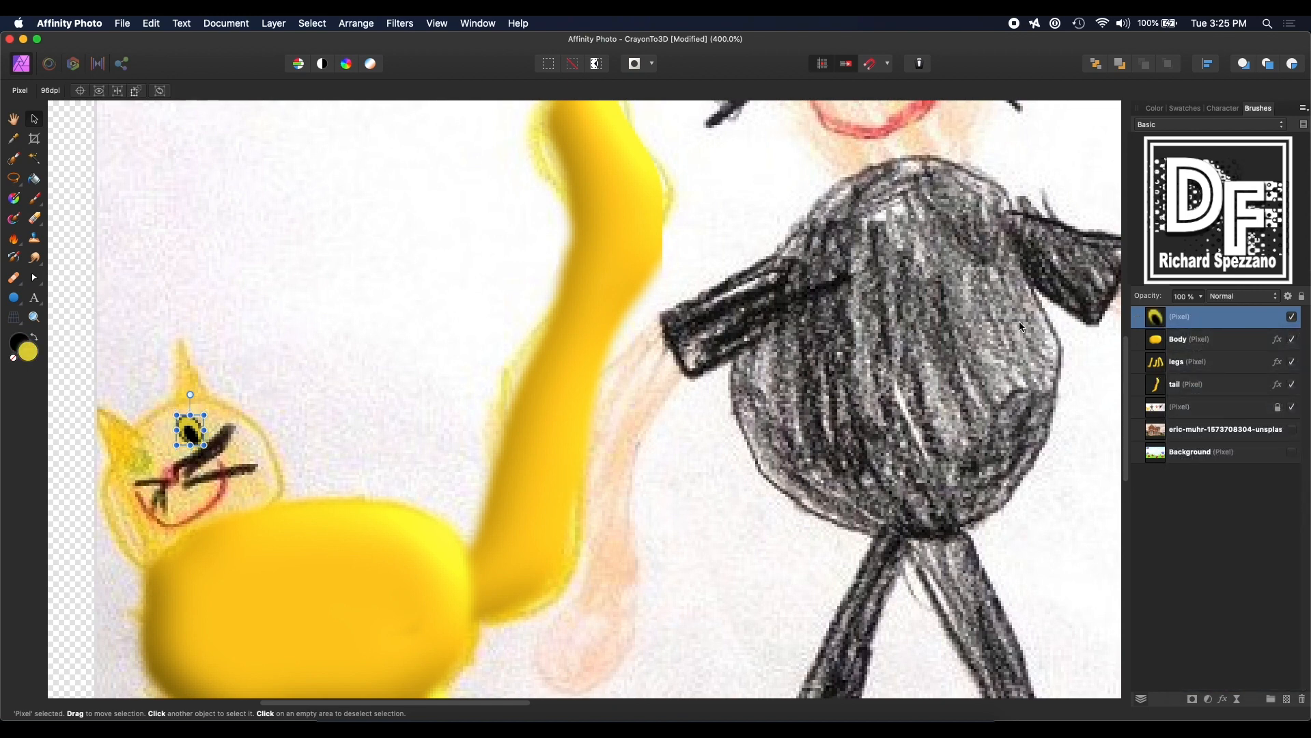
# Step: Duplicate the finished eye layer and place the copy over the cat's other eye
pyautogui.press('alt')
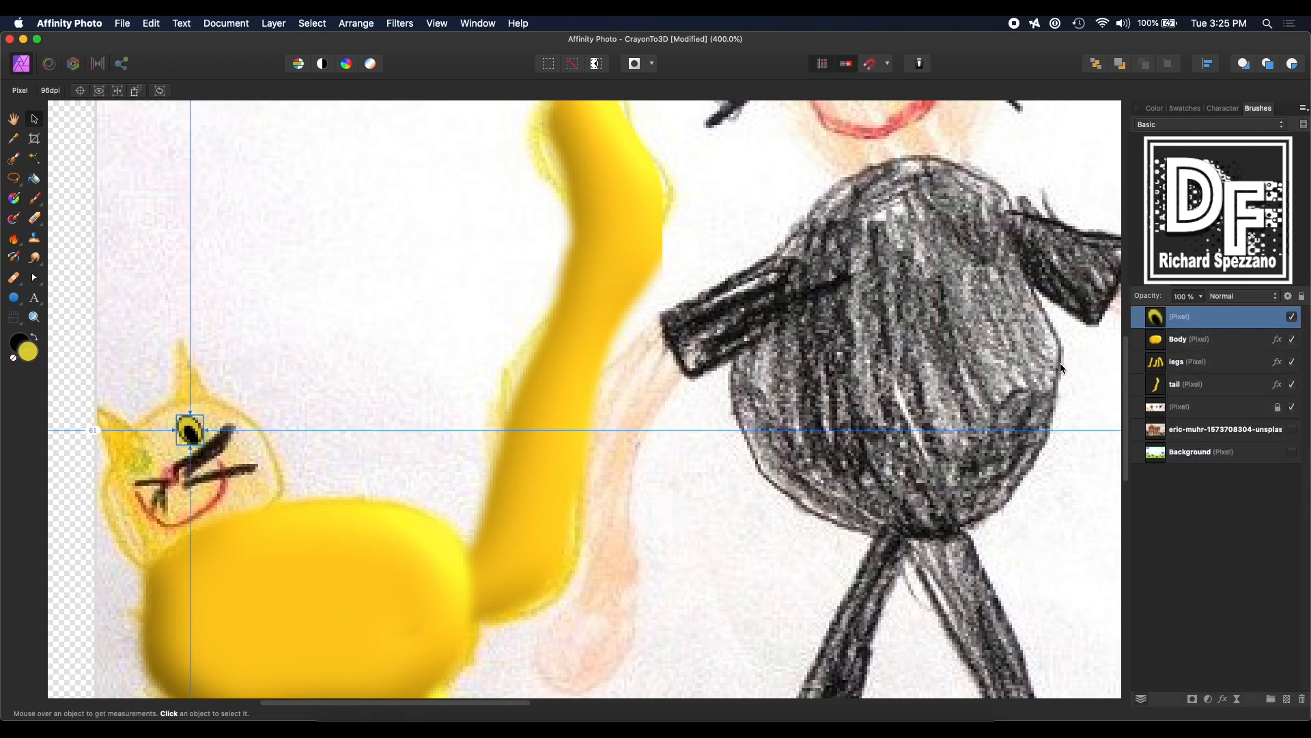
pyautogui.press('super+j')
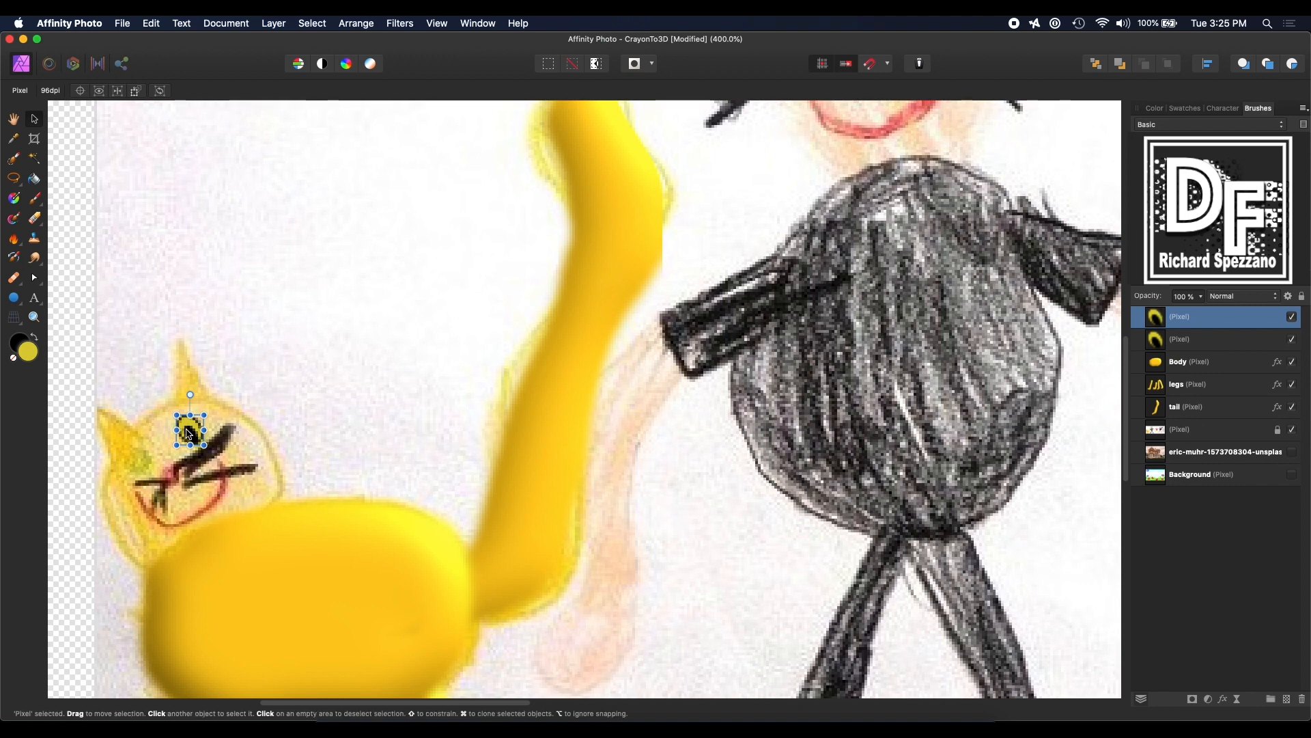
pyautogui.moveTo(190, 431); pyautogui.dragTo(136, 460)
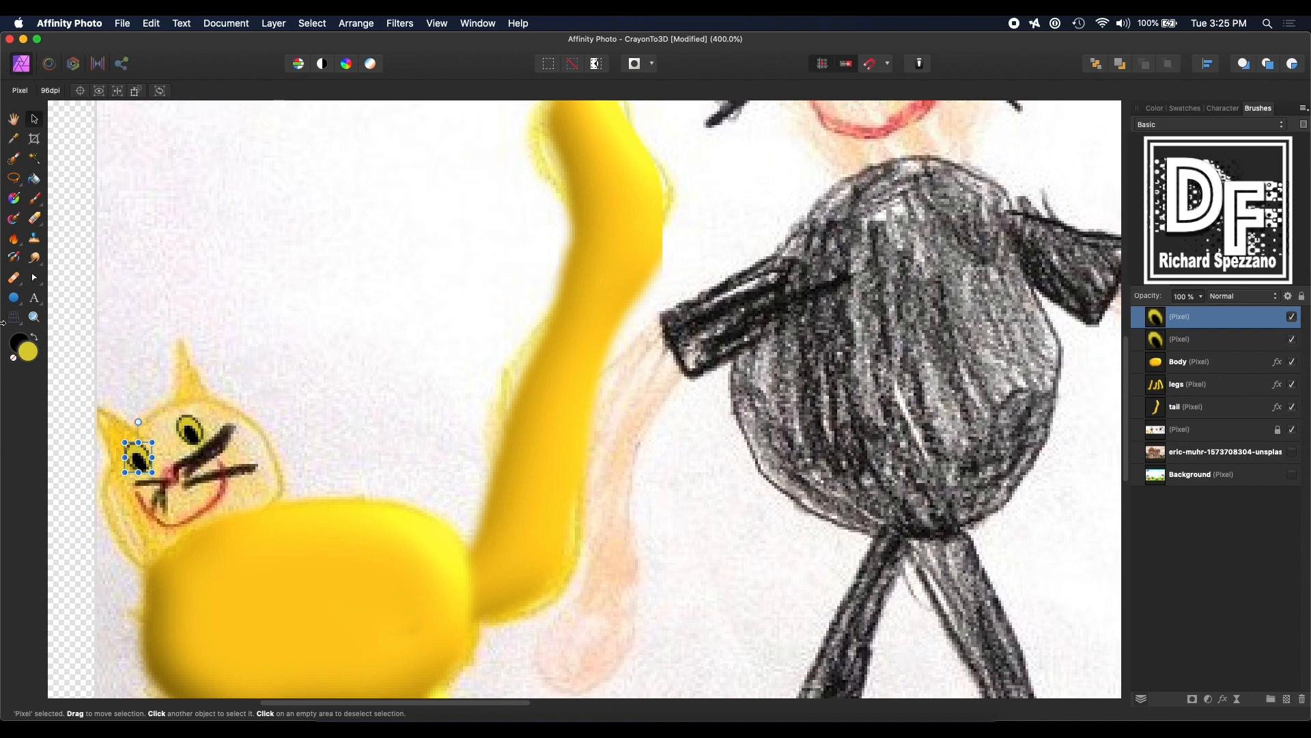
# Step: Add a new pixel layer and set the Paint Brush colour to the red AA4C44 sampled from the cat's drawn nose
pyautogui.click(1288, 701)
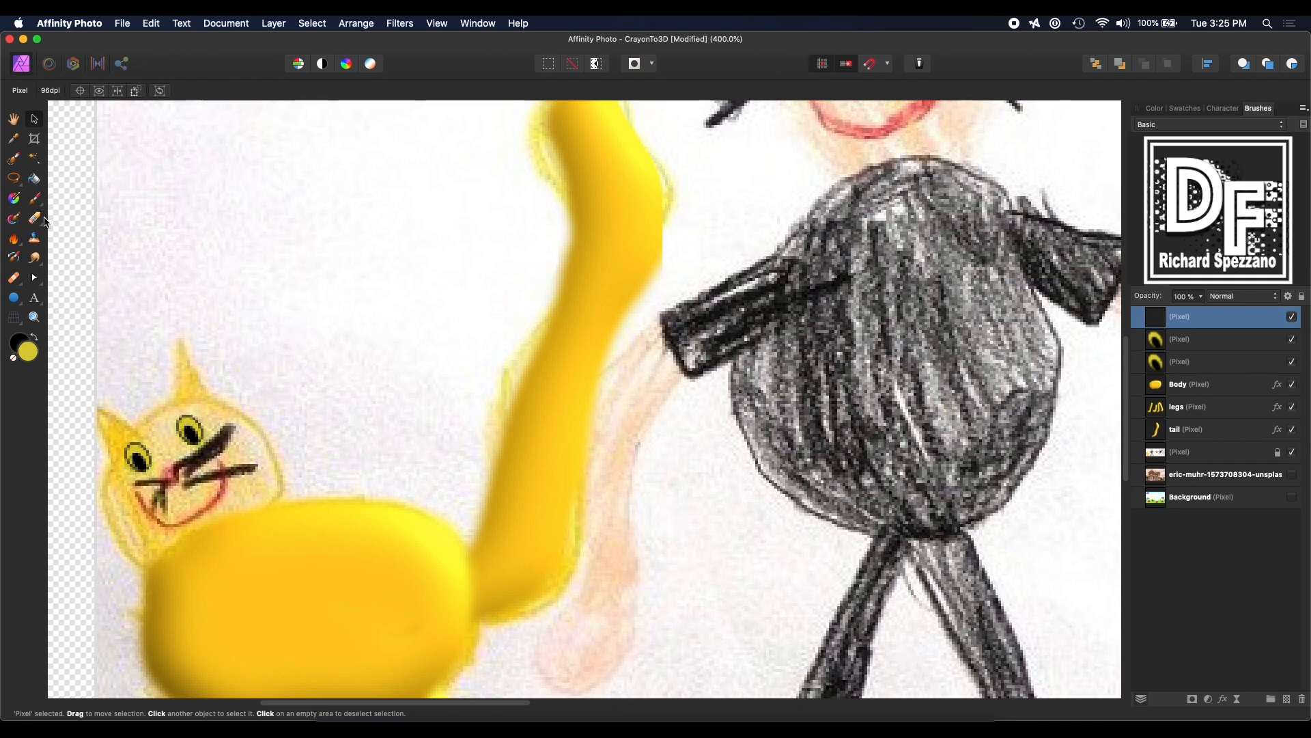
pyautogui.click(32, 198)
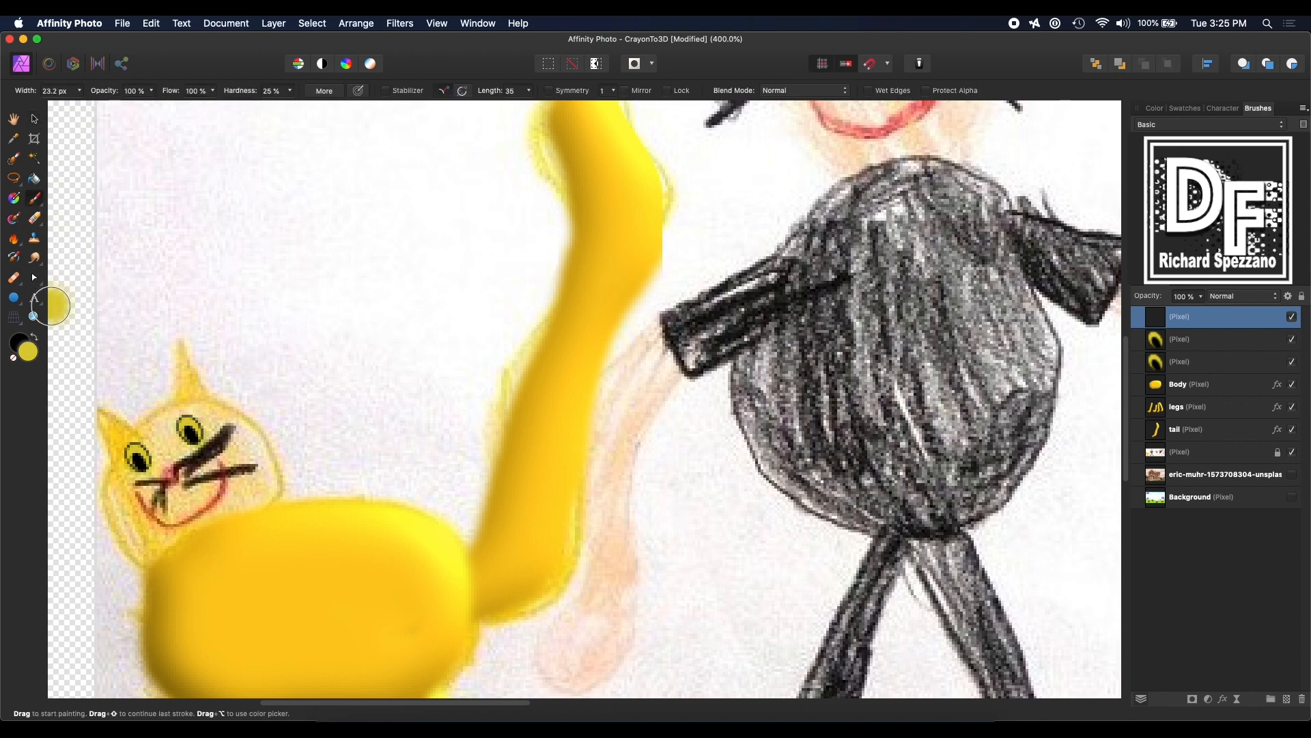
pyautogui.doubleClick(30, 352)
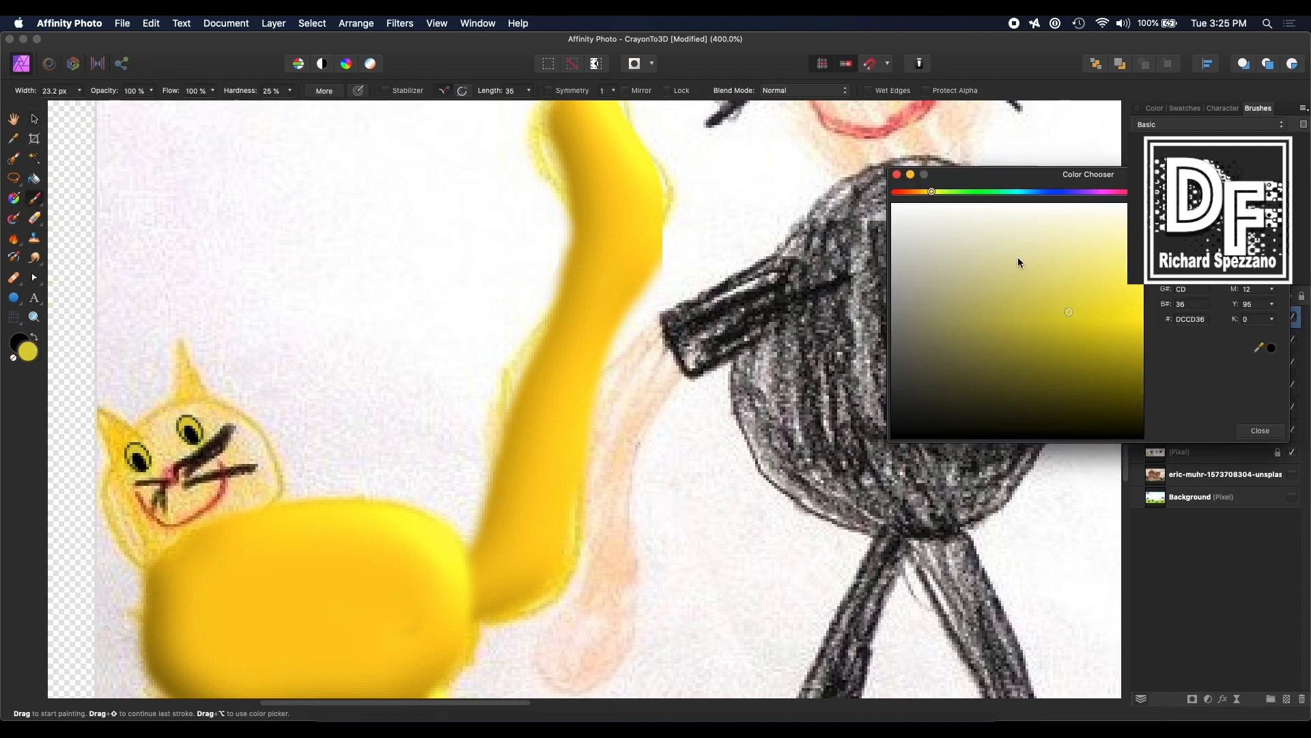
pyautogui.moveTo(1073, 174); pyautogui.dragTo(913, 93)
pyautogui.moveTo(1111, 267); pyautogui.dragTo(171, 480)
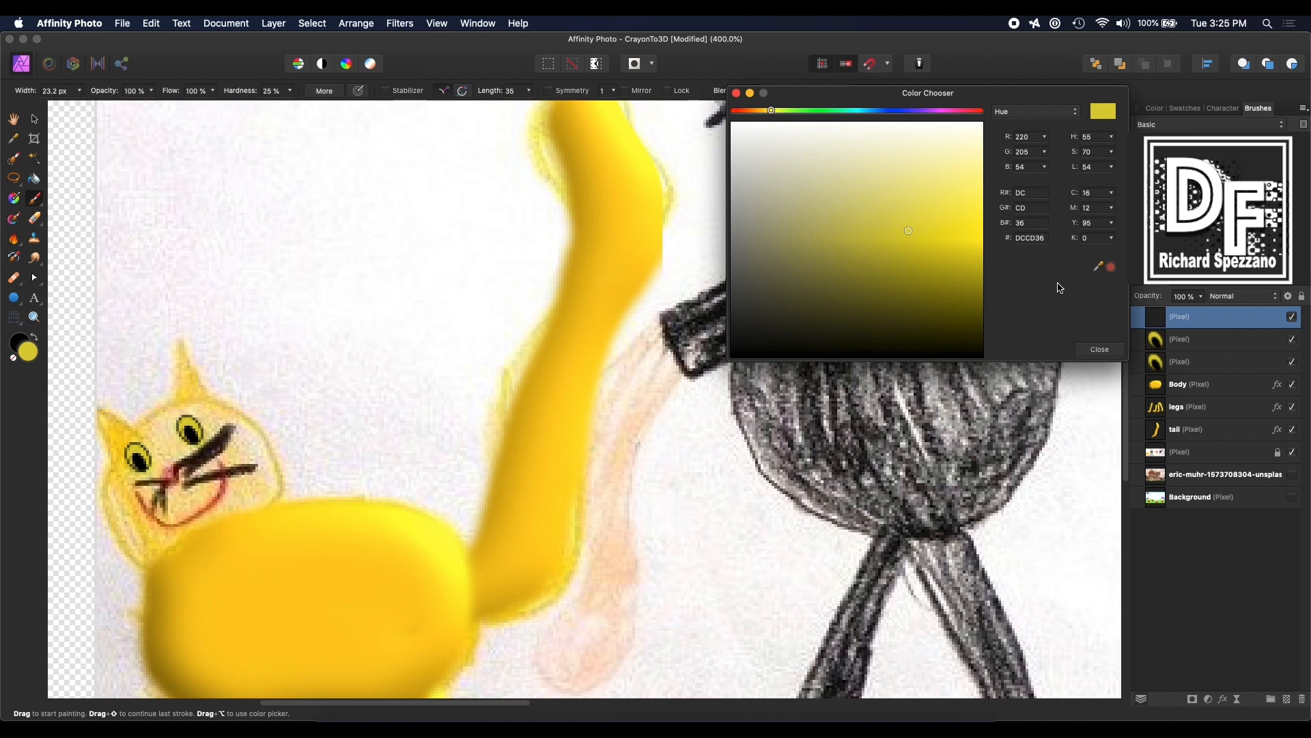
pyautogui.click(1111, 270)
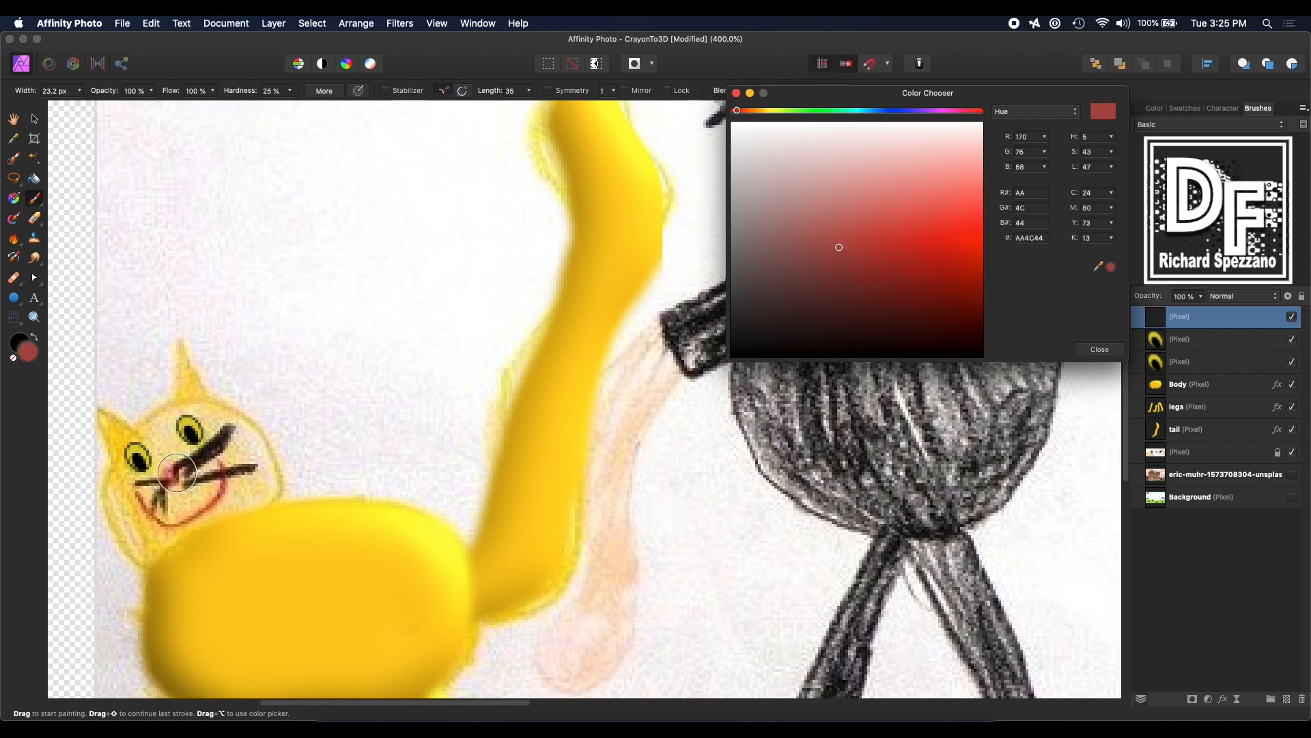
# Step: Reduce the brush width to 10.3 px and paint a round red nose over the cat's drawn one
pyautogui.press('[')
pyautogui.press('[')
pyautogui.press('[')
pyautogui.press('[')
pyautogui.press('[')
pyautogui.moveTo(170, 473); pyautogui.dragTo(171, 471)
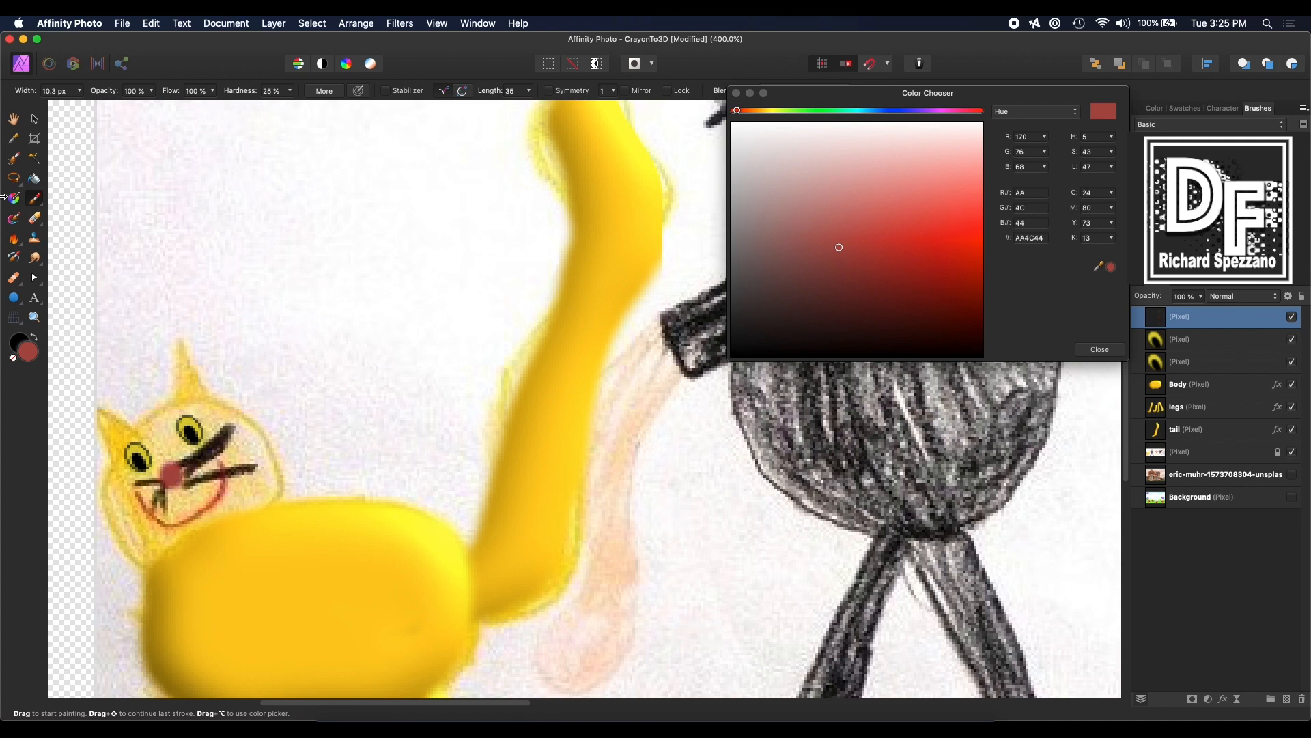
# Step: Apply a 3D Effect to the nose layer, softening it and reducing its radius
pyautogui.click(34, 120)
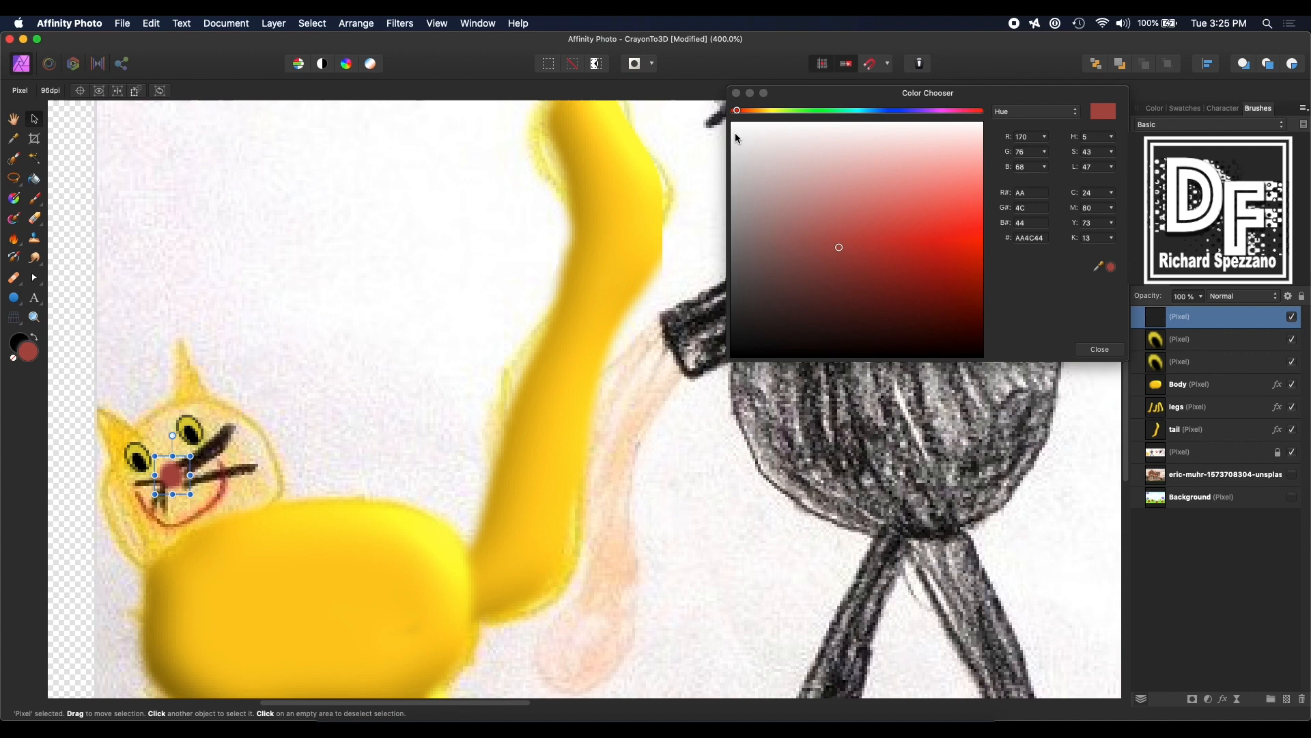
pyautogui.click(736, 92)
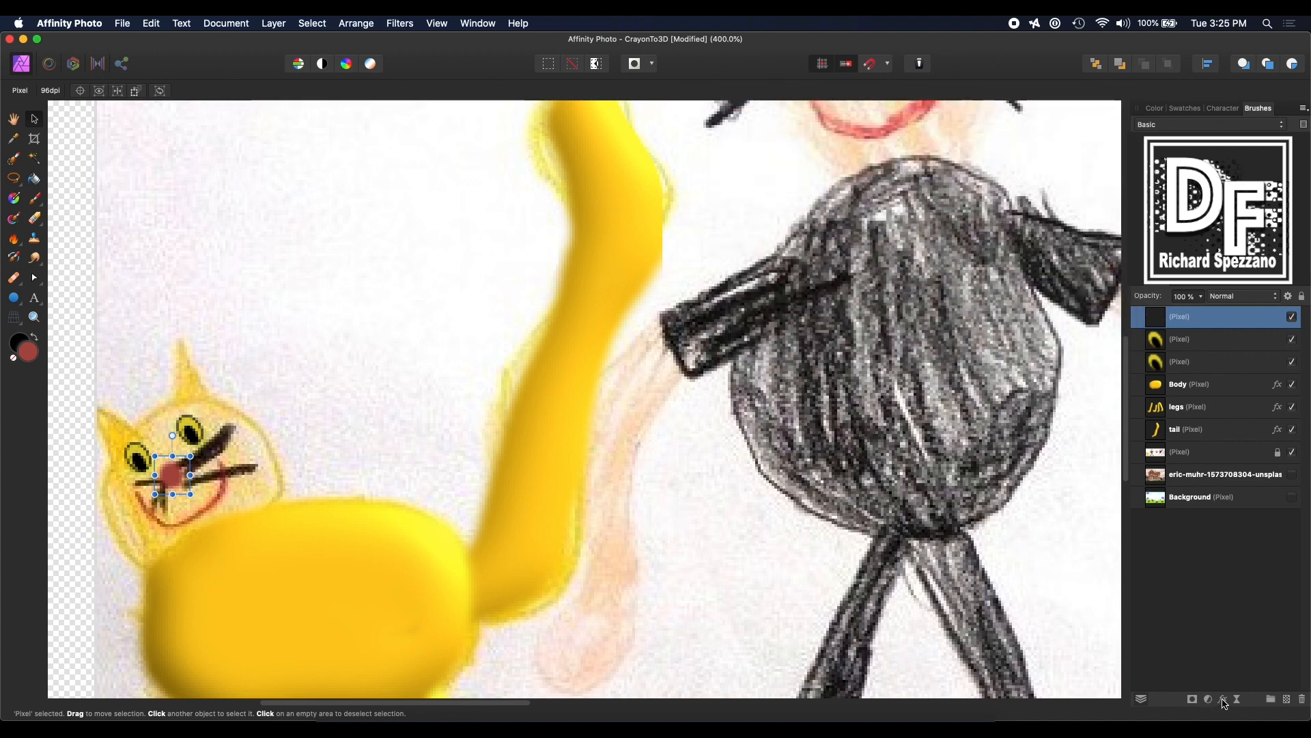
pyautogui.click(1223, 700)
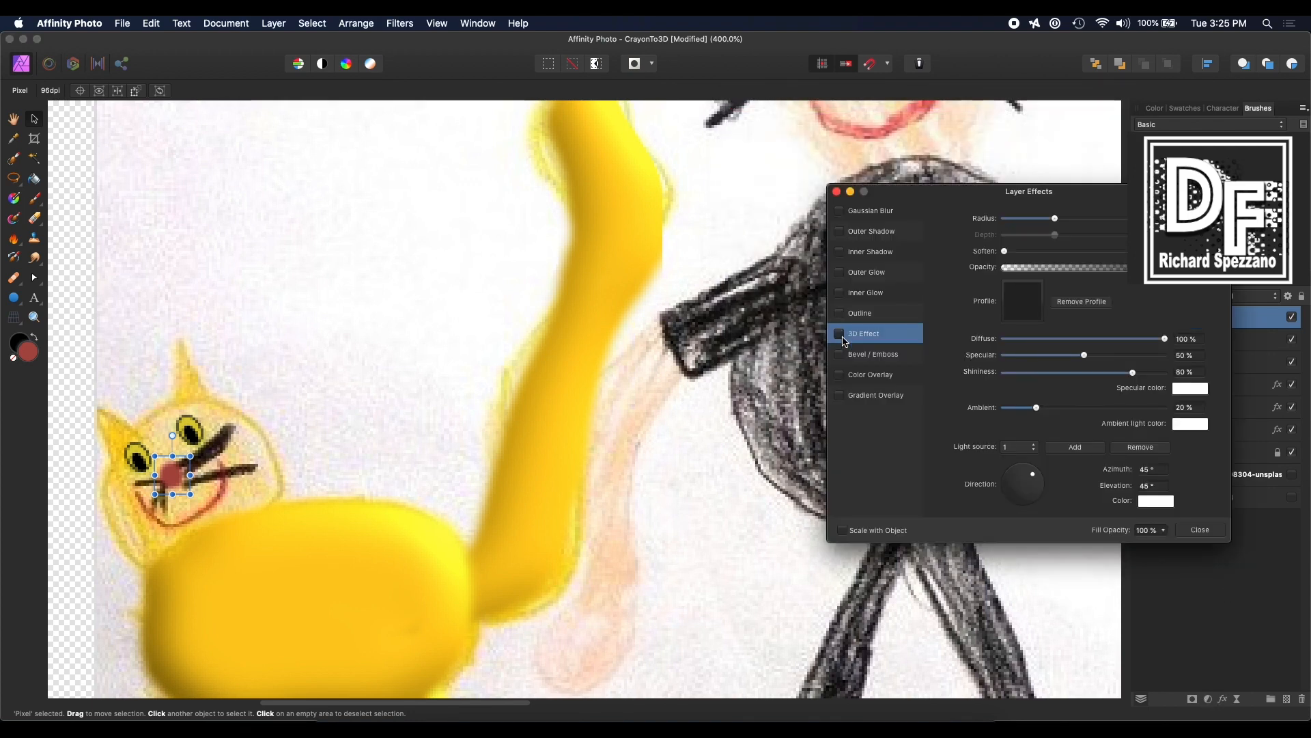
pyautogui.click(842, 336)
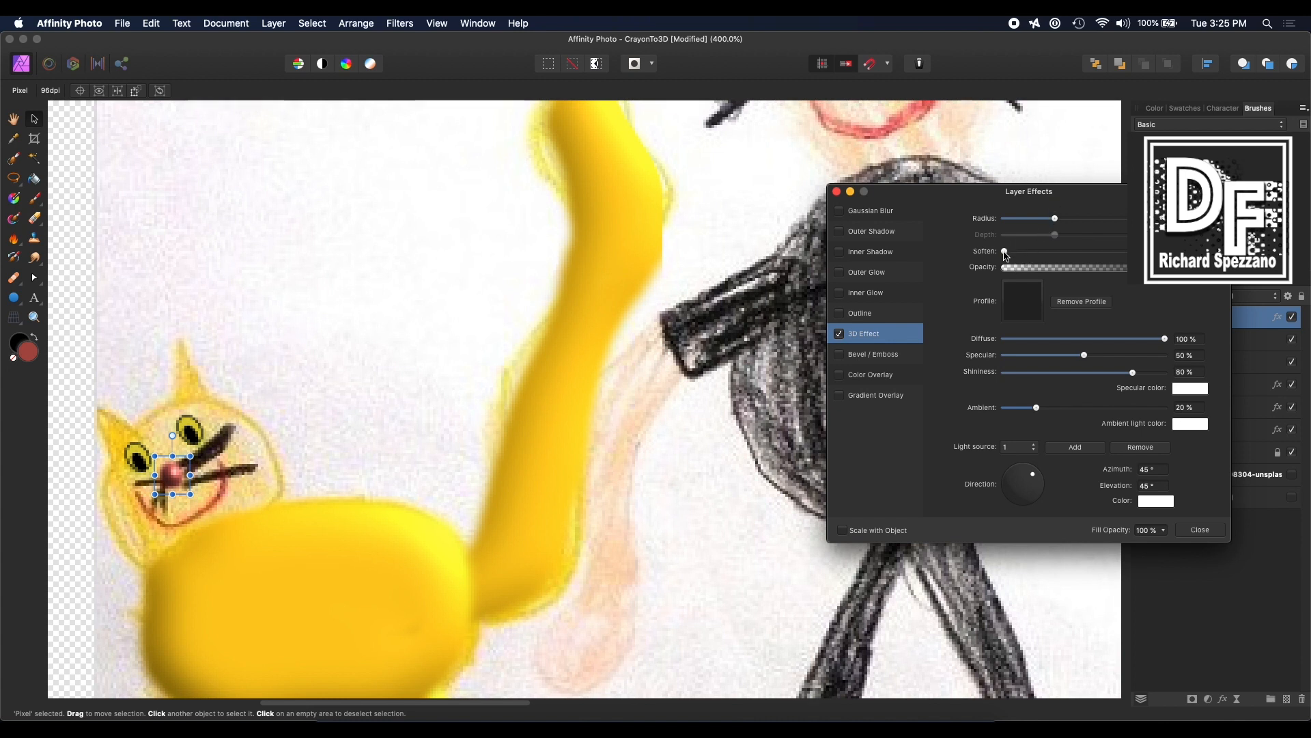
pyautogui.moveTo(1005, 255)
pyautogui.mouseDown()
pyautogui.moveTo(1057, 254)
pyautogui.moveTo(1010, 219)
pyautogui.moveTo(1023, 221)
pyautogui.mouseUp()
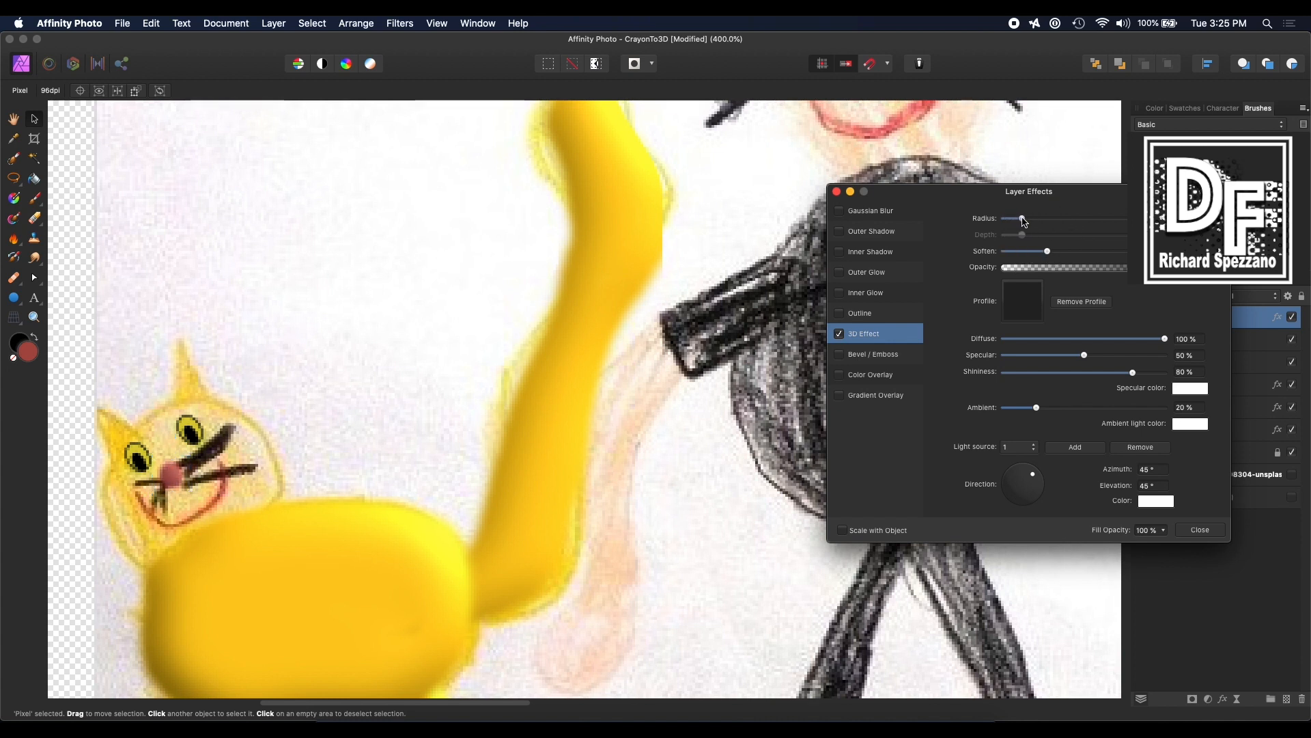
pyautogui.click(837, 191)
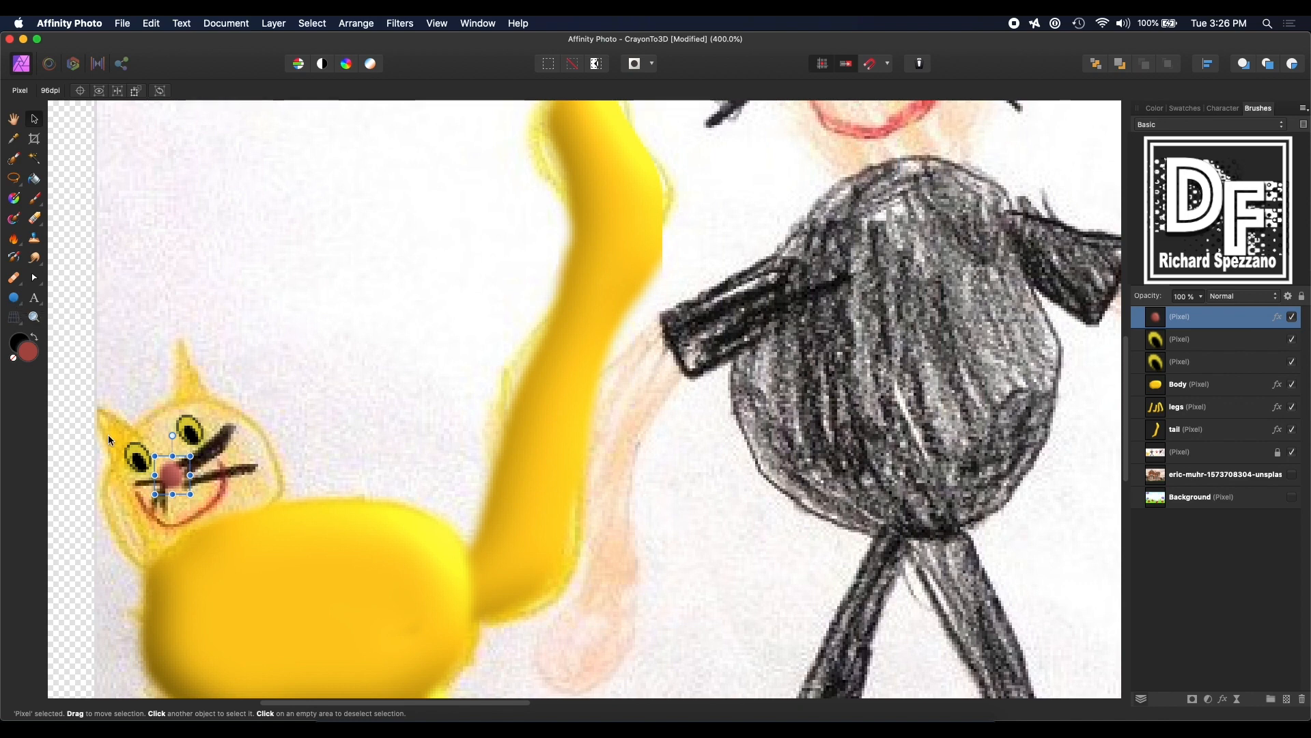
# Step: Draw a red crescent in the blank area above the cat and rotate it a quarter turn into a smile
pyautogui.click(14, 300)
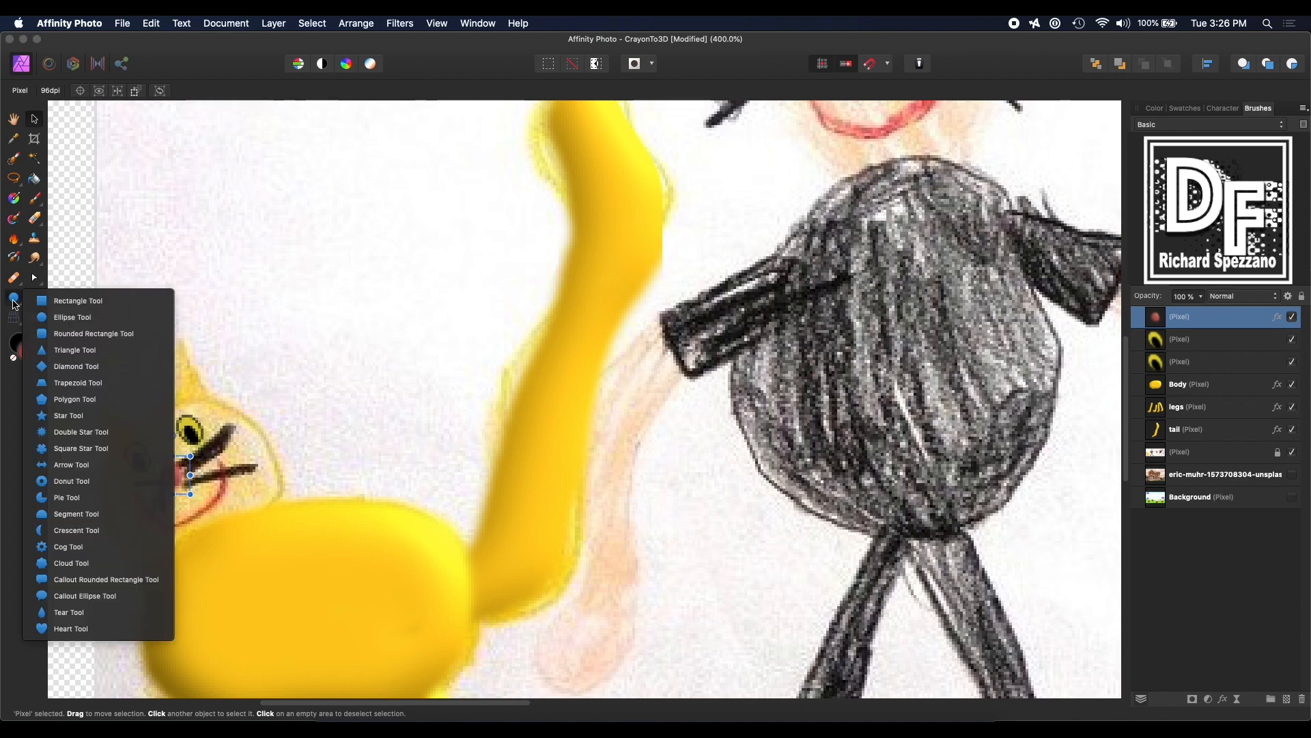
pyautogui.click(83, 531)
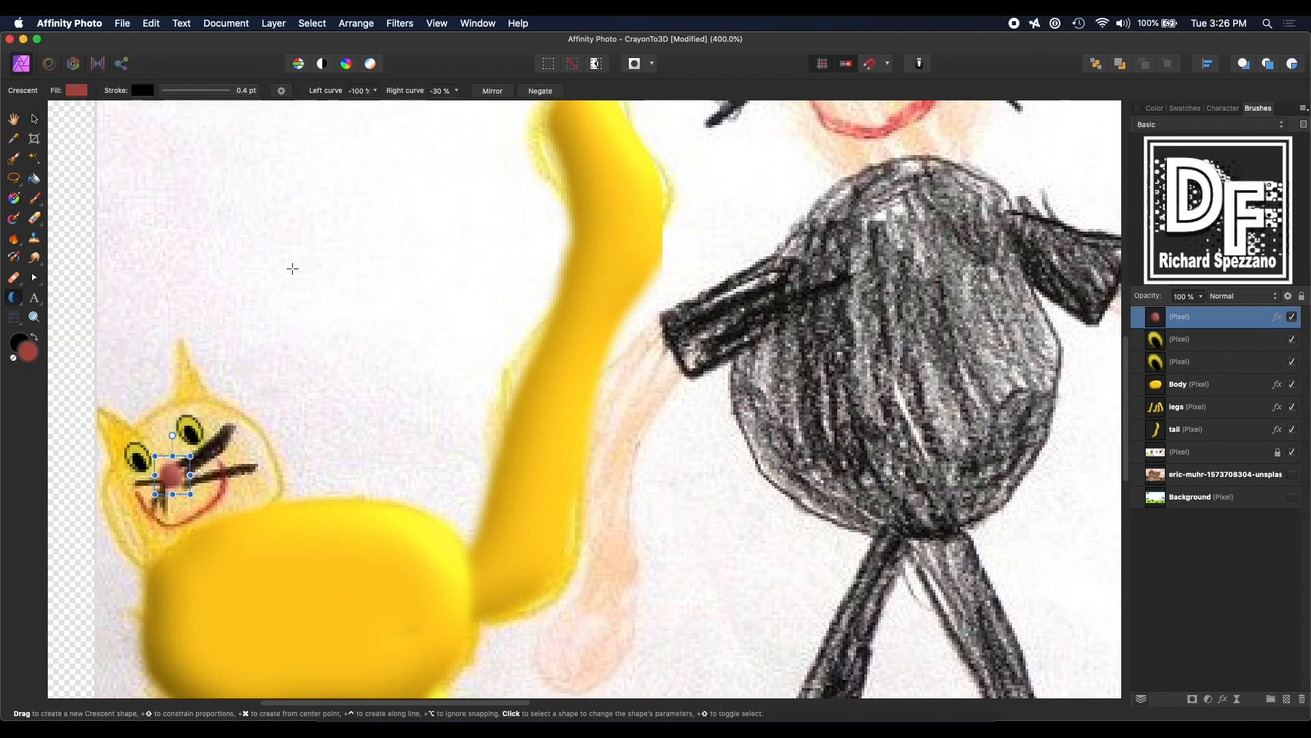
pyautogui.moveTo(278, 232); pyautogui.dragTo(447, 363)
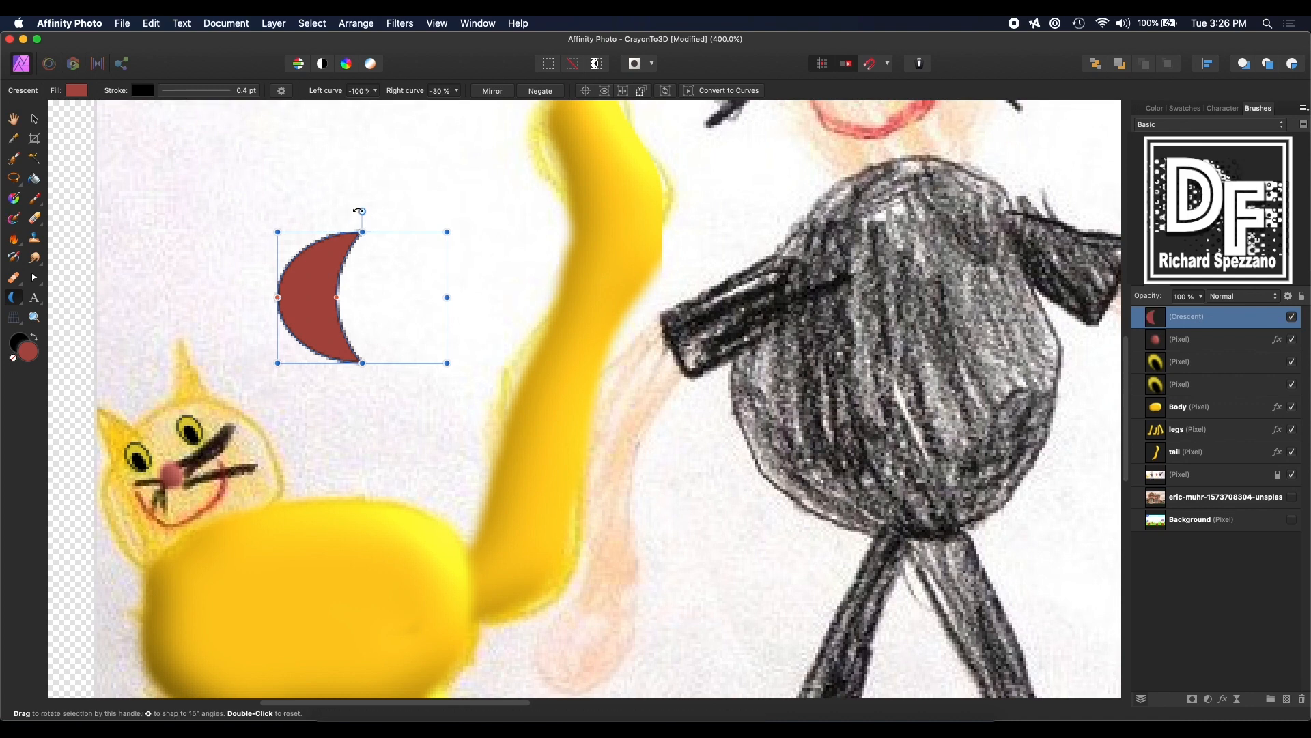
pyautogui.moveTo(362, 211); pyautogui.dragTo(247, 306)
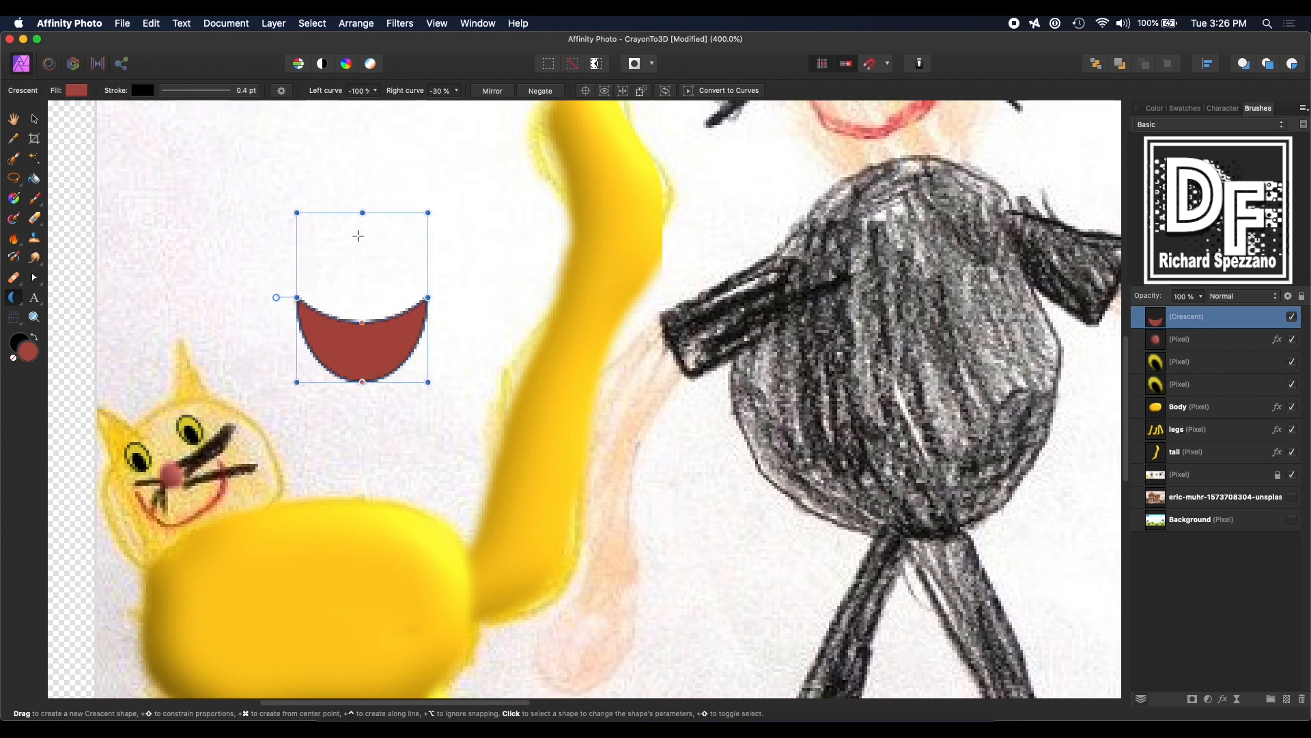
# Step: Thin the crescent by setting its right curve to -85 % and remove its stroke
pyautogui.click(456, 90)
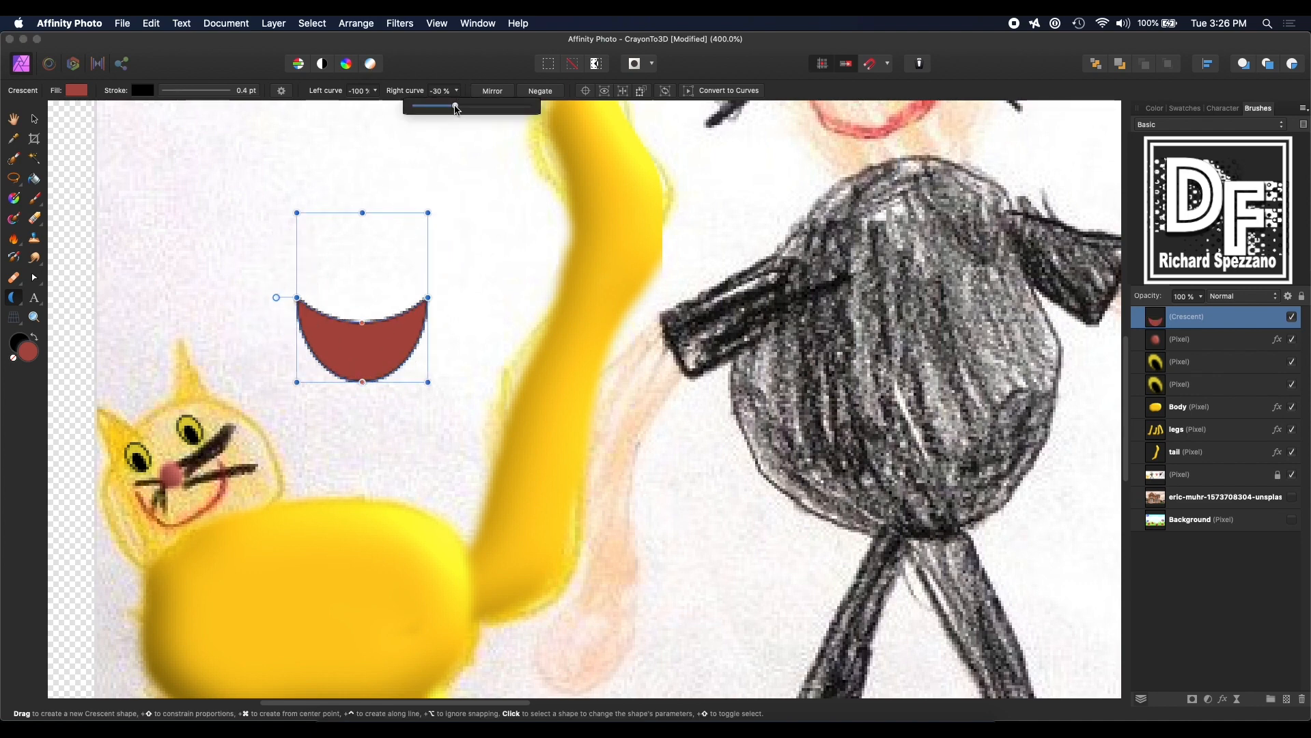
pyautogui.moveTo(456, 108); pyautogui.dragTo(422, 113)
pyautogui.click(205, 90)
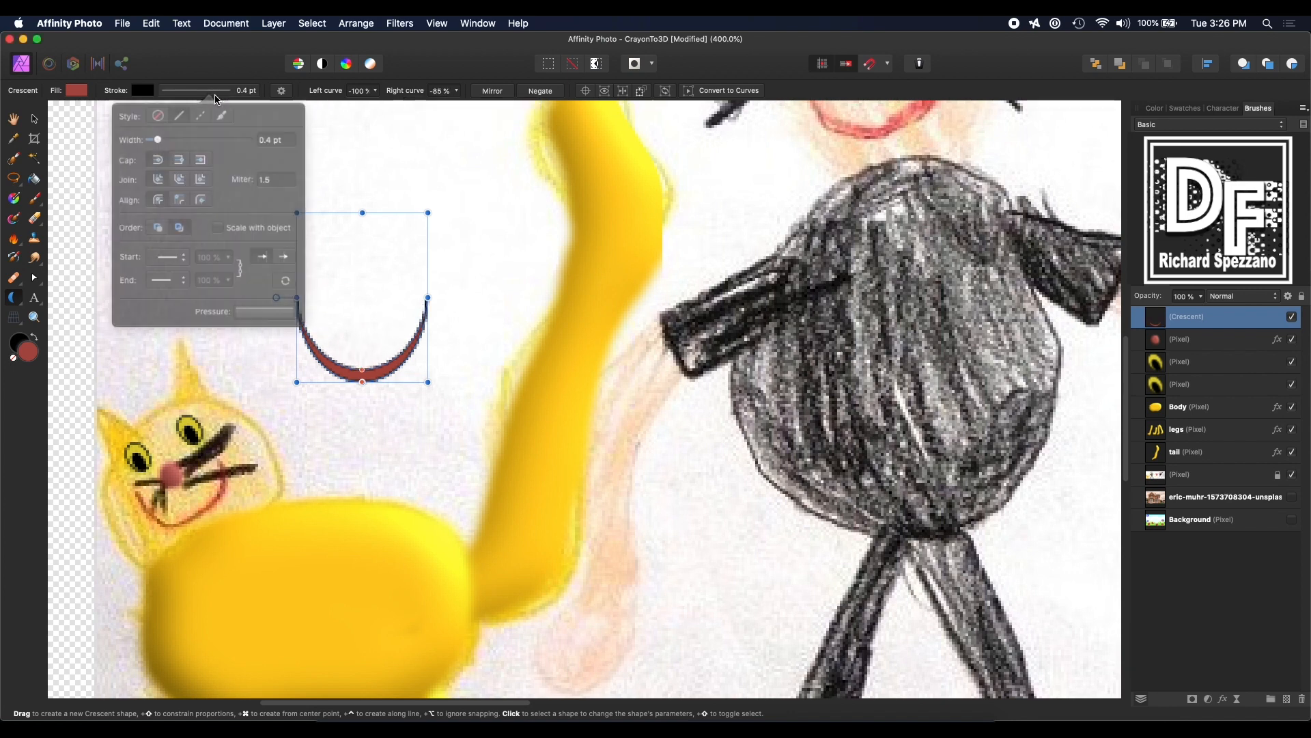
pyautogui.click(164, 113)
# Step: Try to fit the crescent over the cat's drawn mouth by moving, tilting and shrinking it
pyautogui.click(35, 120)
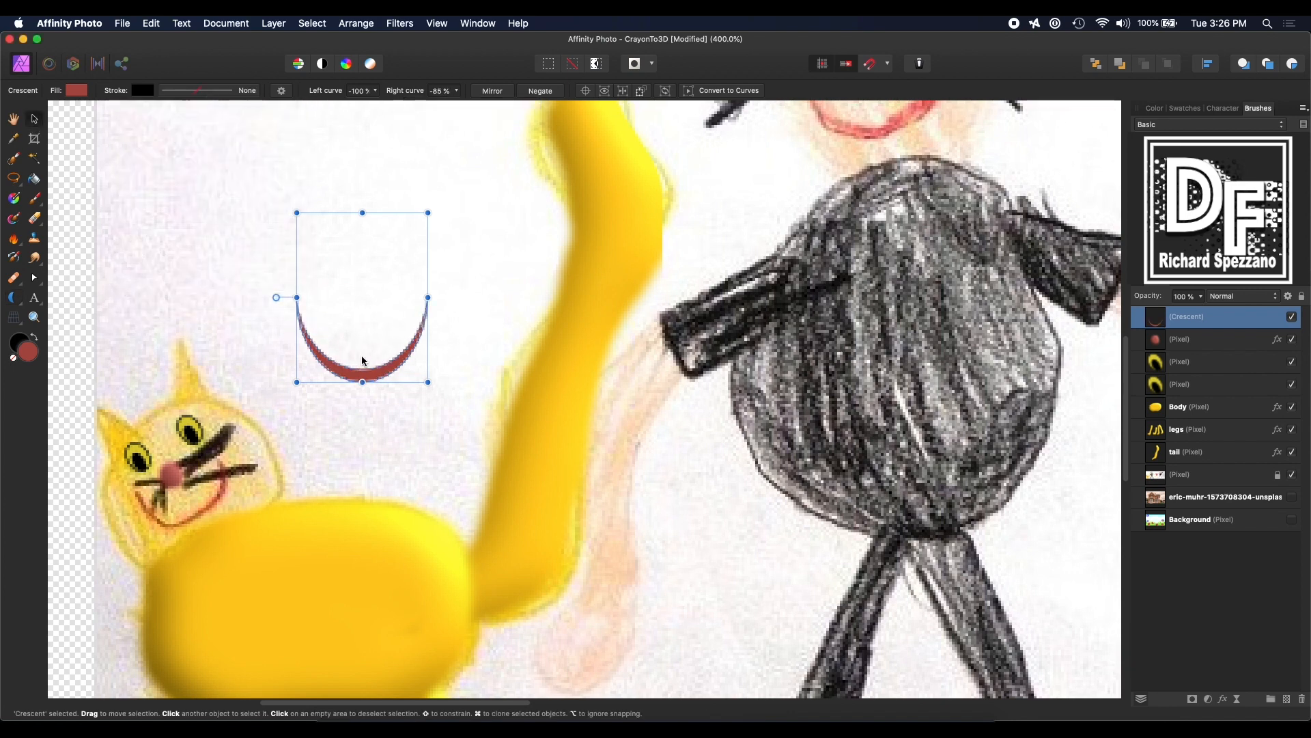
pyautogui.moveTo(343, 373); pyautogui.dragTo(177, 526)
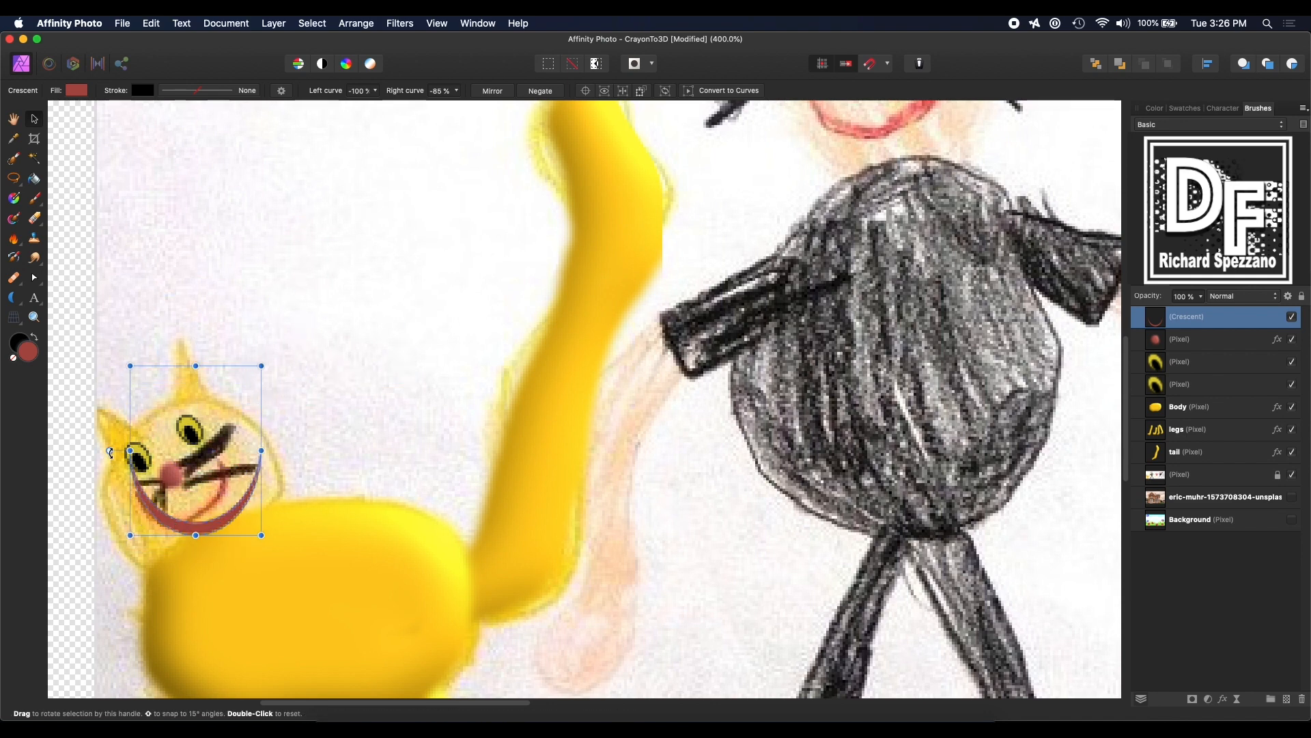
pyautogui.moveTo(109, 451); pyautogui.dragTo(115, 495)
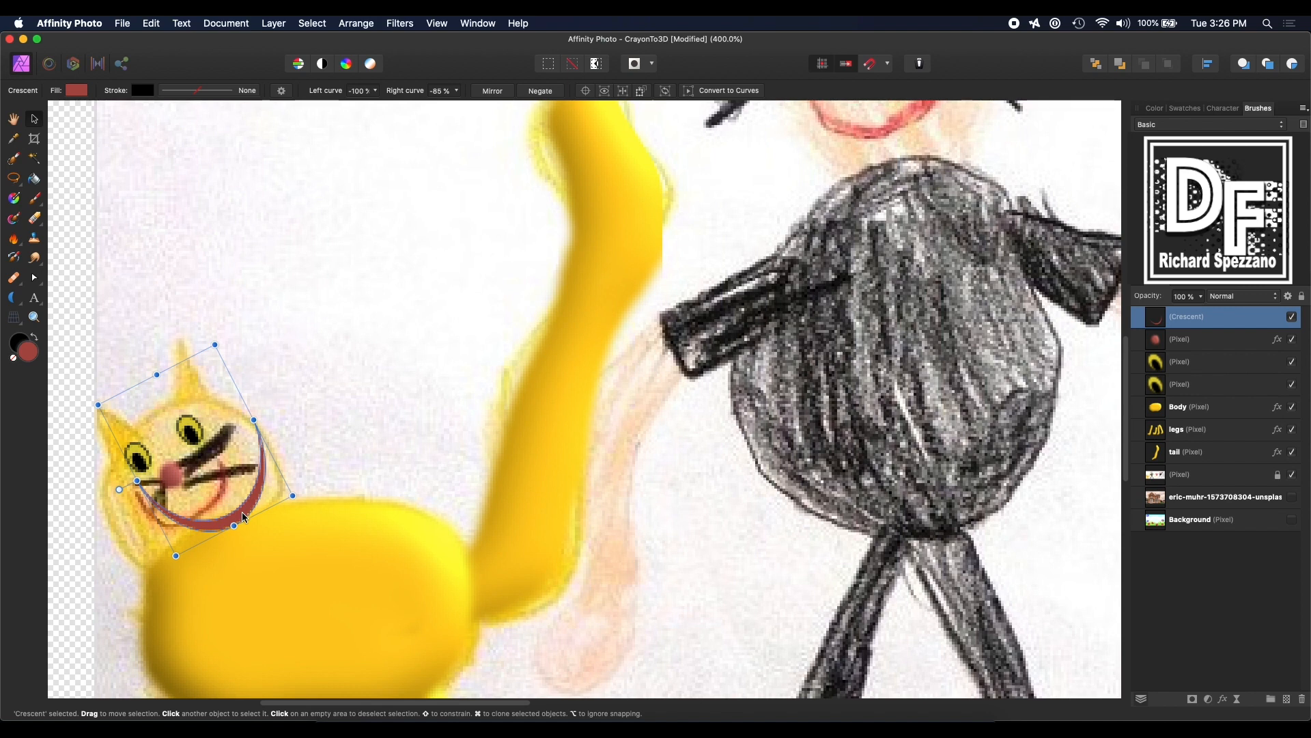
pyautogui.moveTo(244, 517); pyautogui.dragTo(217, 512)
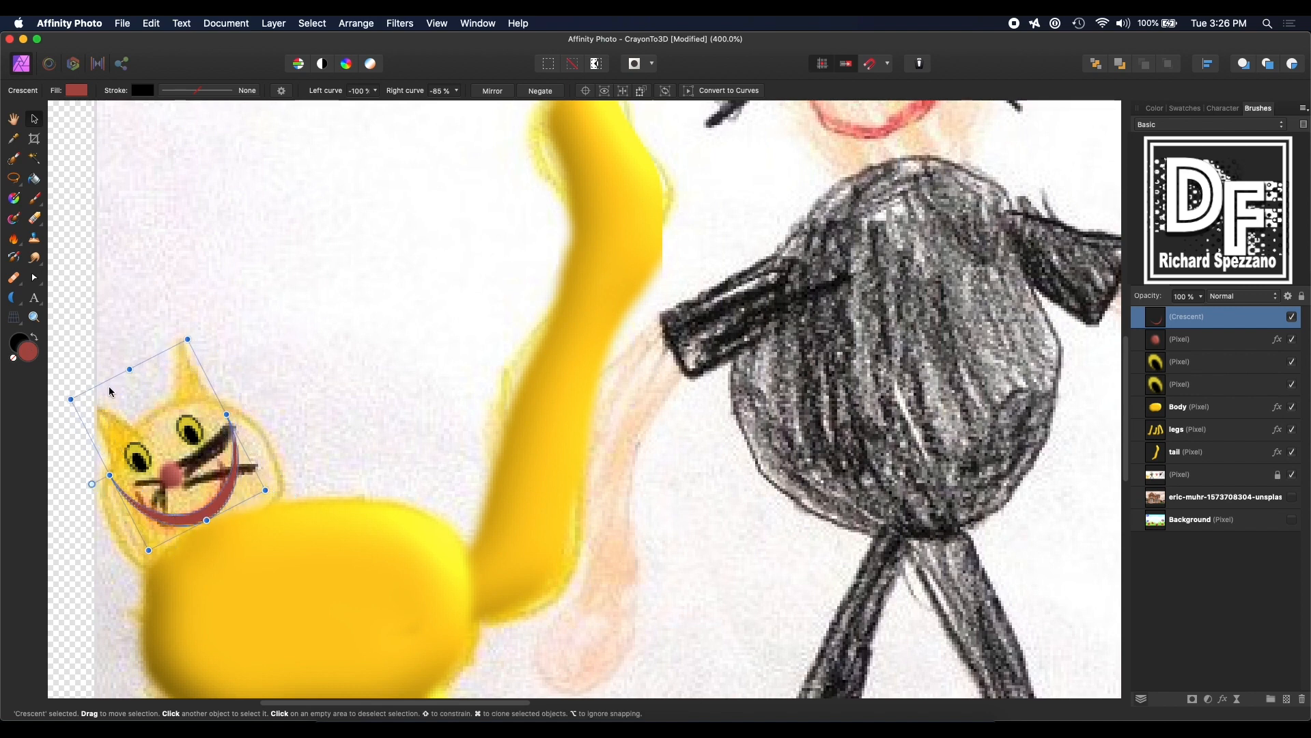
pyautogui.moveTo(70, 398); pyautogui.dragTo(126, 431)
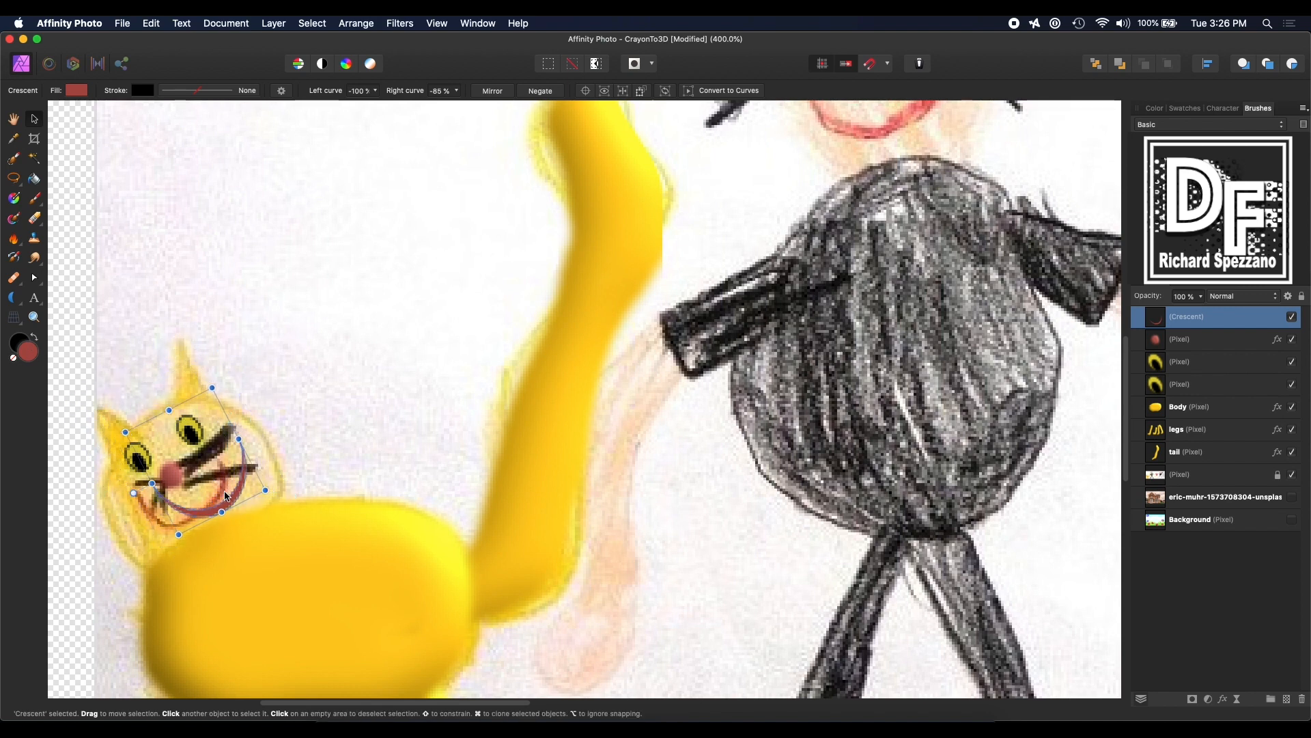
pyautogui.moveTo(235, 502); pyautogui.dragTo(215, 511)
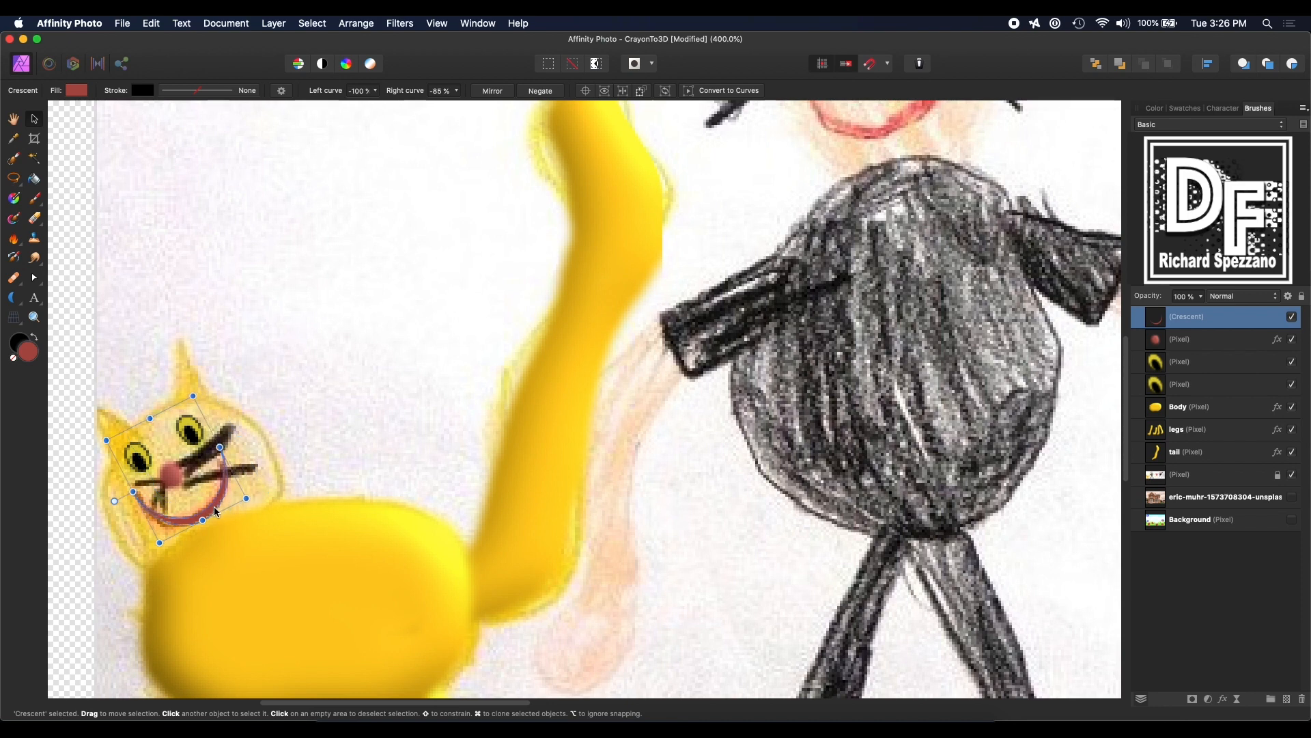
pyautogui.moveTo(133, 491); pyautogui.dragTo(133, 487)
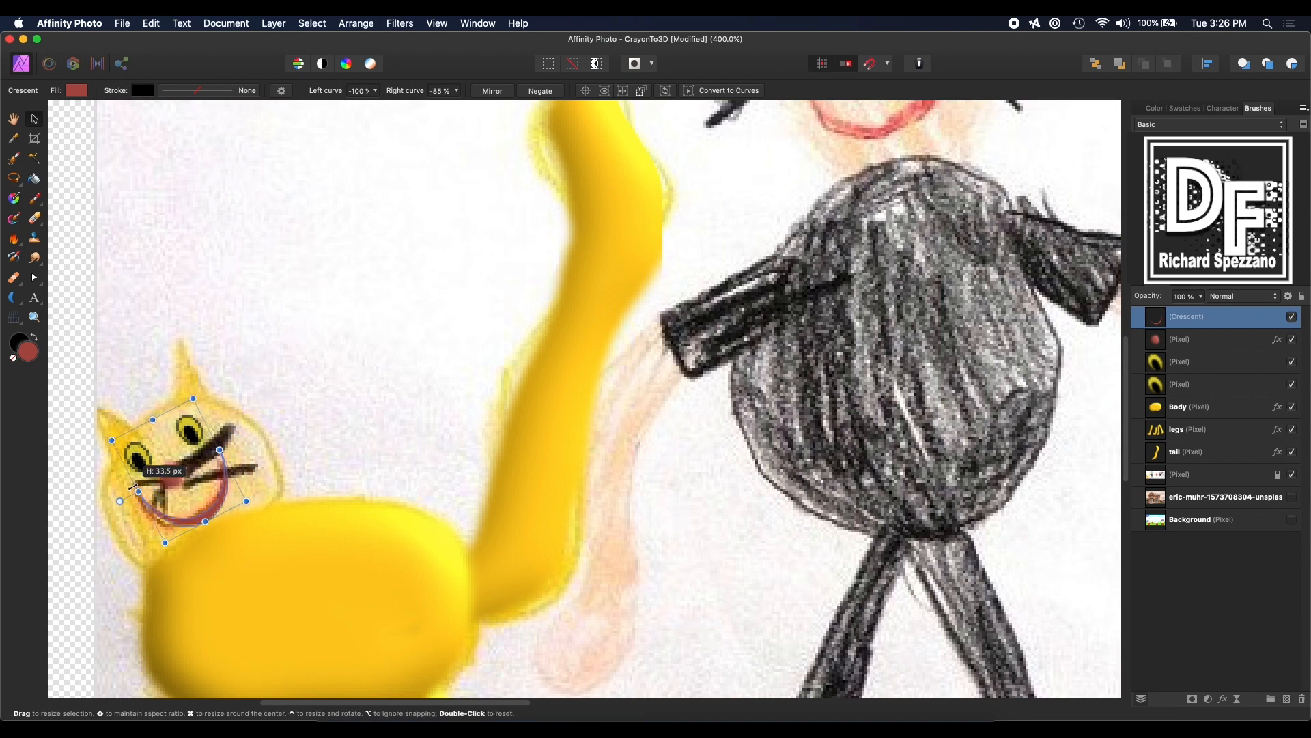
# Step: Delete the crescent mouth shape
pyautogui.click(338, 348)
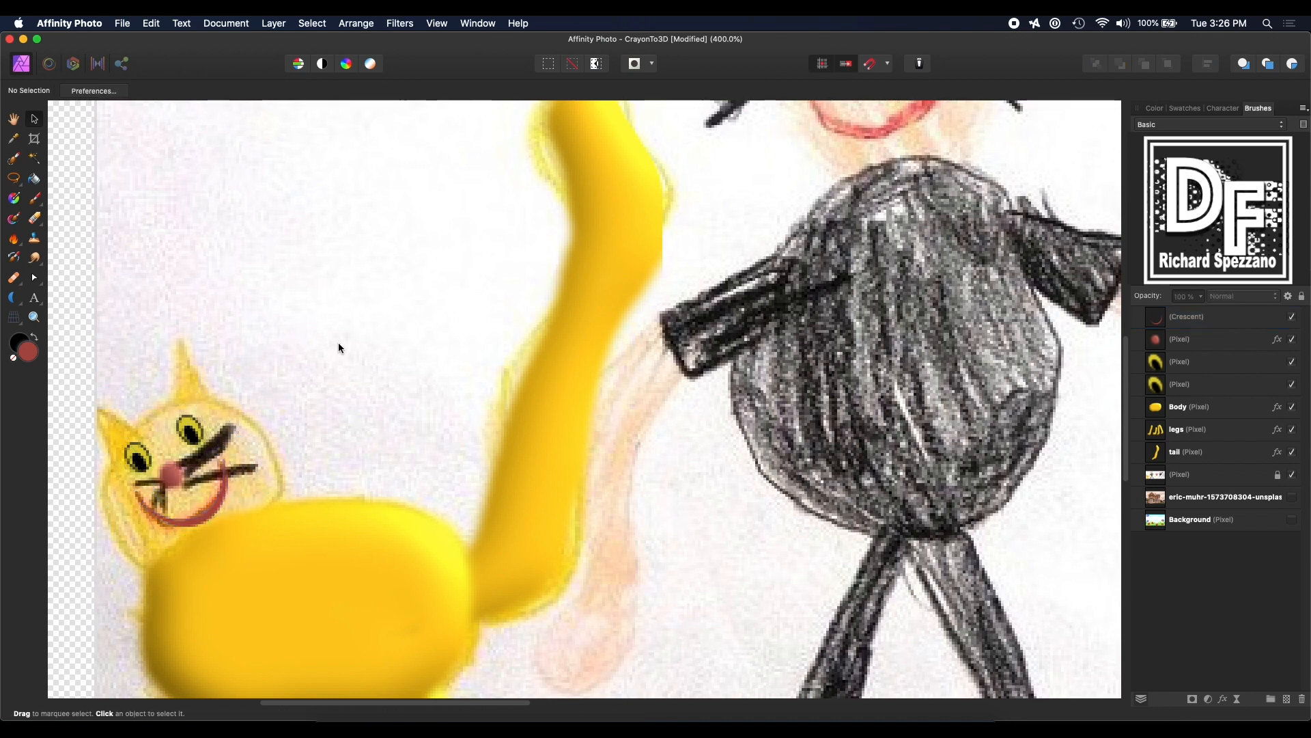
pyautogui.click(216, 502)
pyautogui.press('Delete')
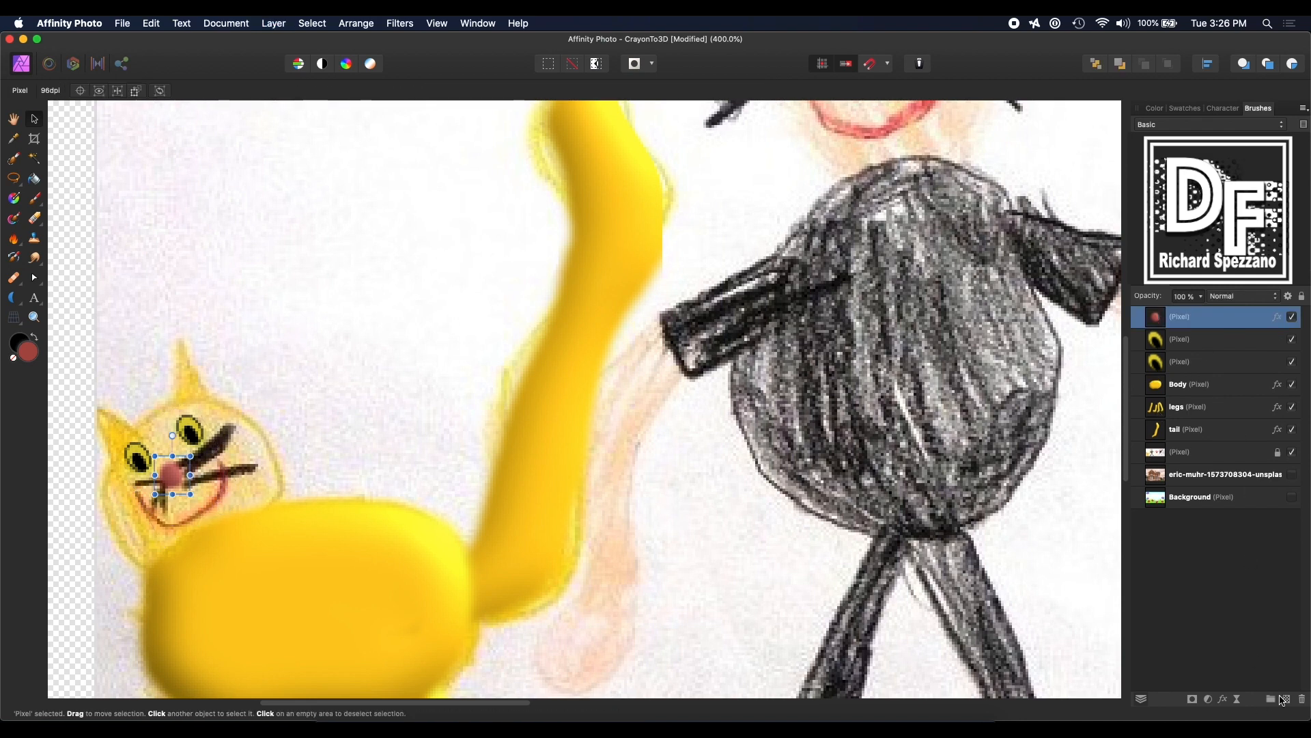
# Step: On a new pixel layer, trace the cat's smiling mouth in red with a 3.9 px brush
pyautogui.click(1287, 699)
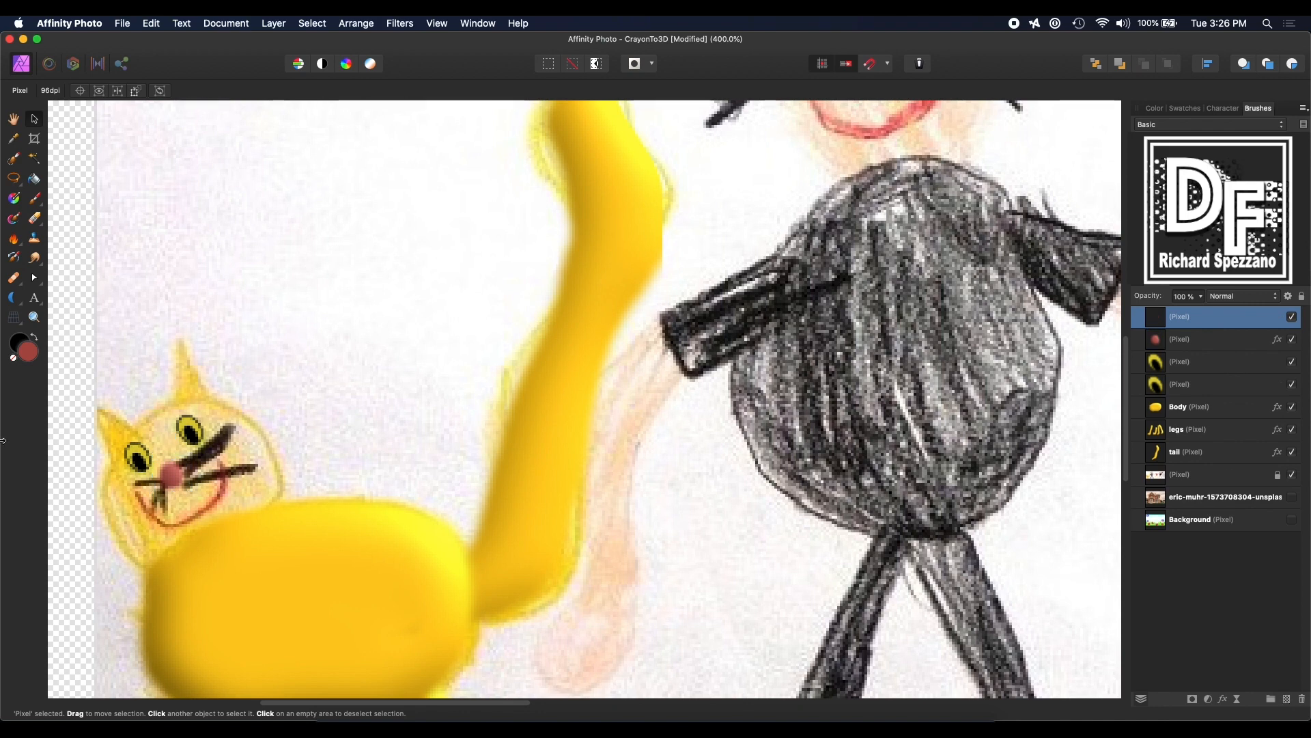
pyautogui.click(34, 199)
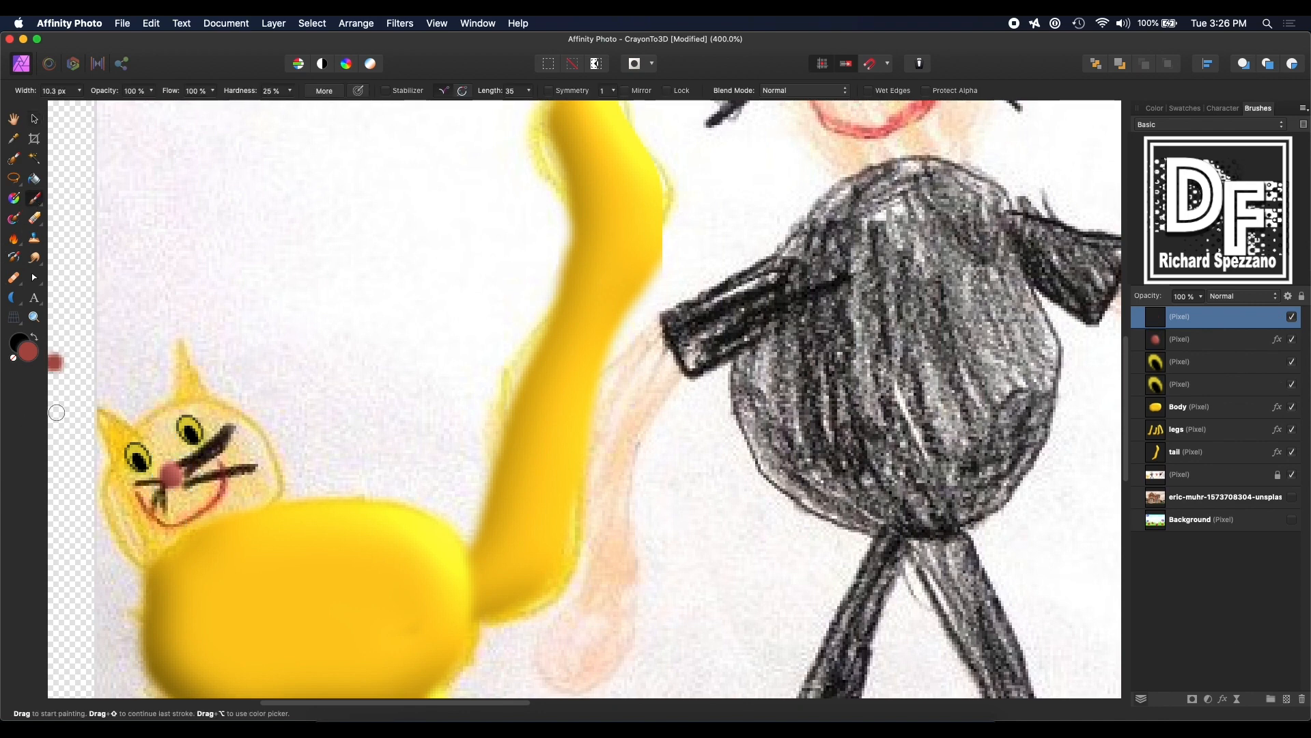
pyautogui.press('[')
pyautogui.press('[')
pyautogui.press('[')
pyautogui.press('[')
pyautogui.press('[')
pyautogui.press('[')
pyautogui.moveTo(137, 497)
pyautogui.mouseDown()
pyautogui.moveTo(188, 522)
pyautogui.moveTo(224, 476)
pyautogui.moveTo(217, 449)
pyautogui.mouseUp()
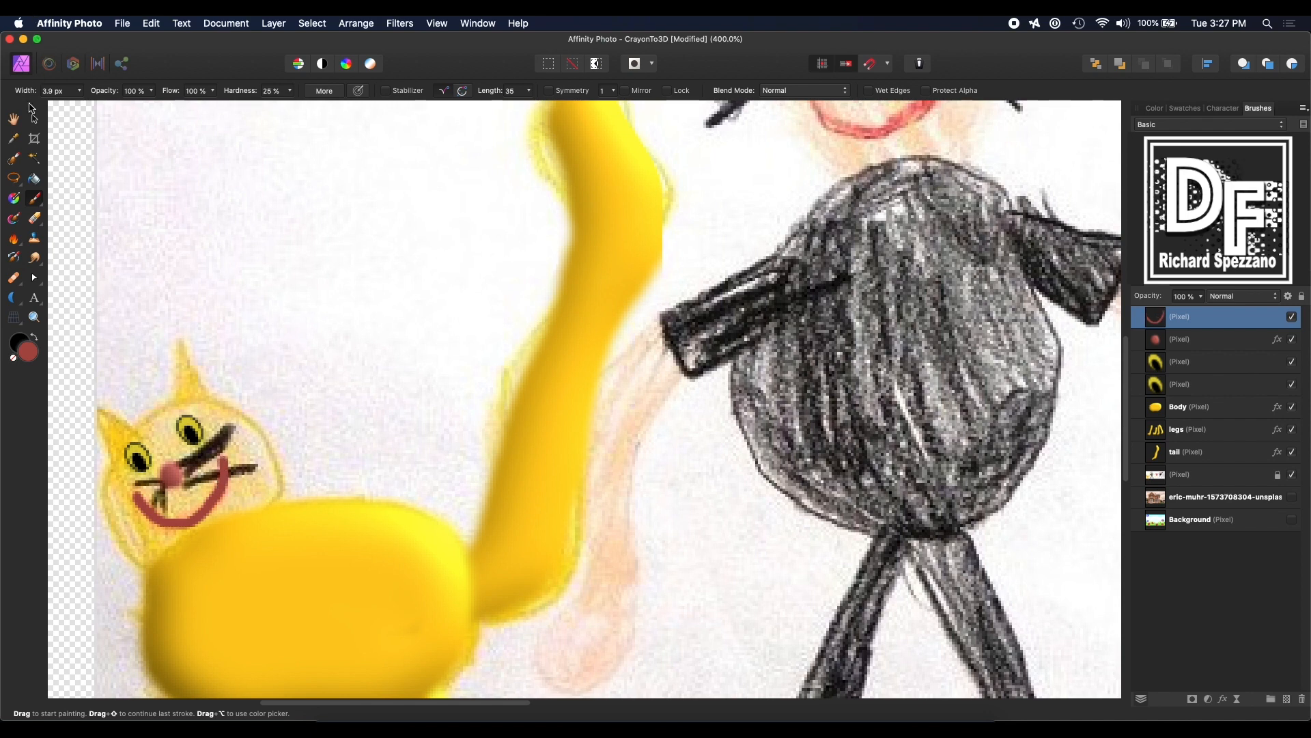
pyautogui.click(34, 118)
pyautogui.click(79, 216)
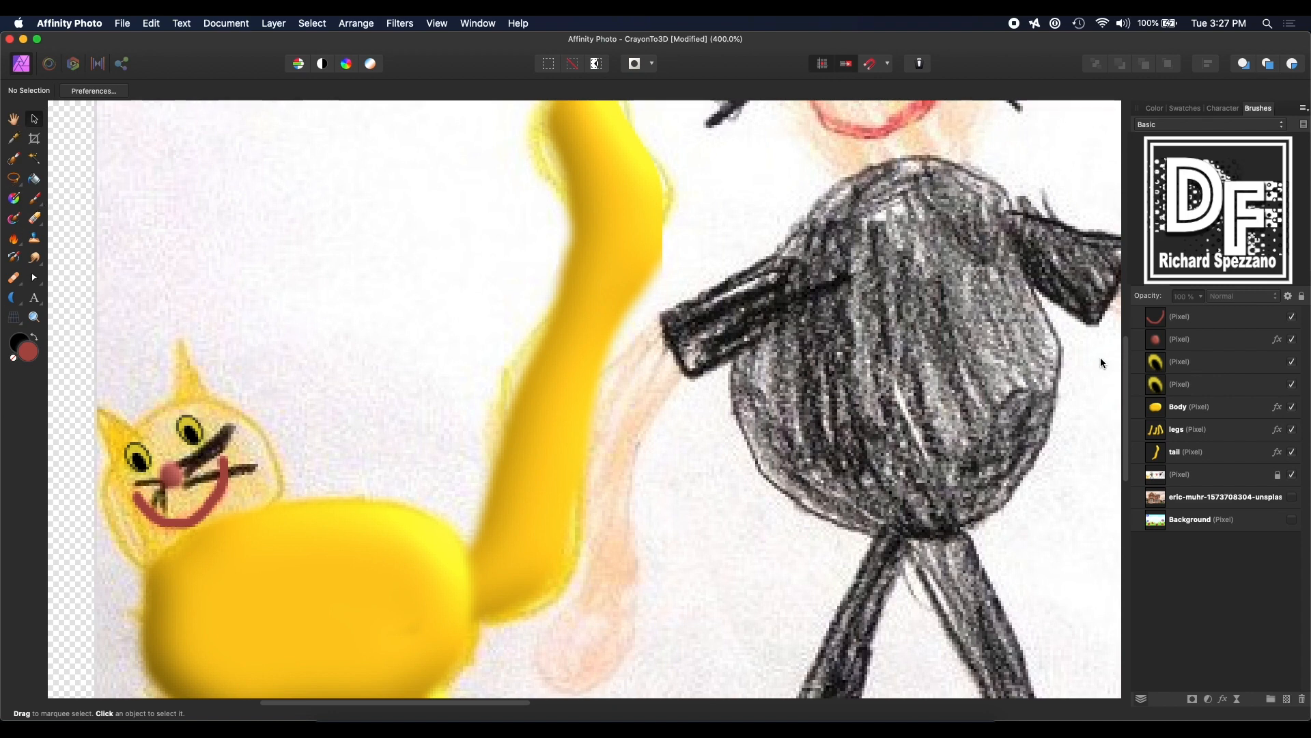
# Step: Add a new pixel layer above the mouth layer and ready the Paint Brush with black as the painting colour
pyautogui.click(1225, 318)
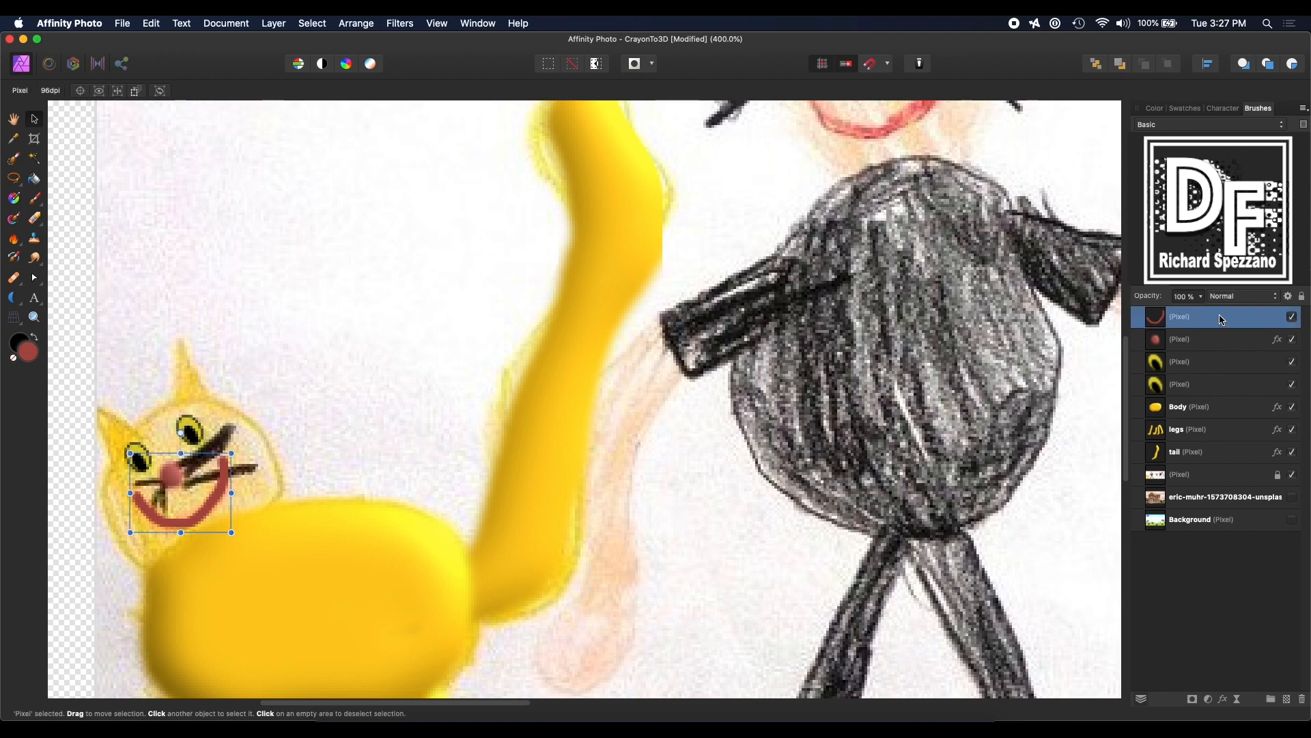
pyautogui.click(1287, 700)
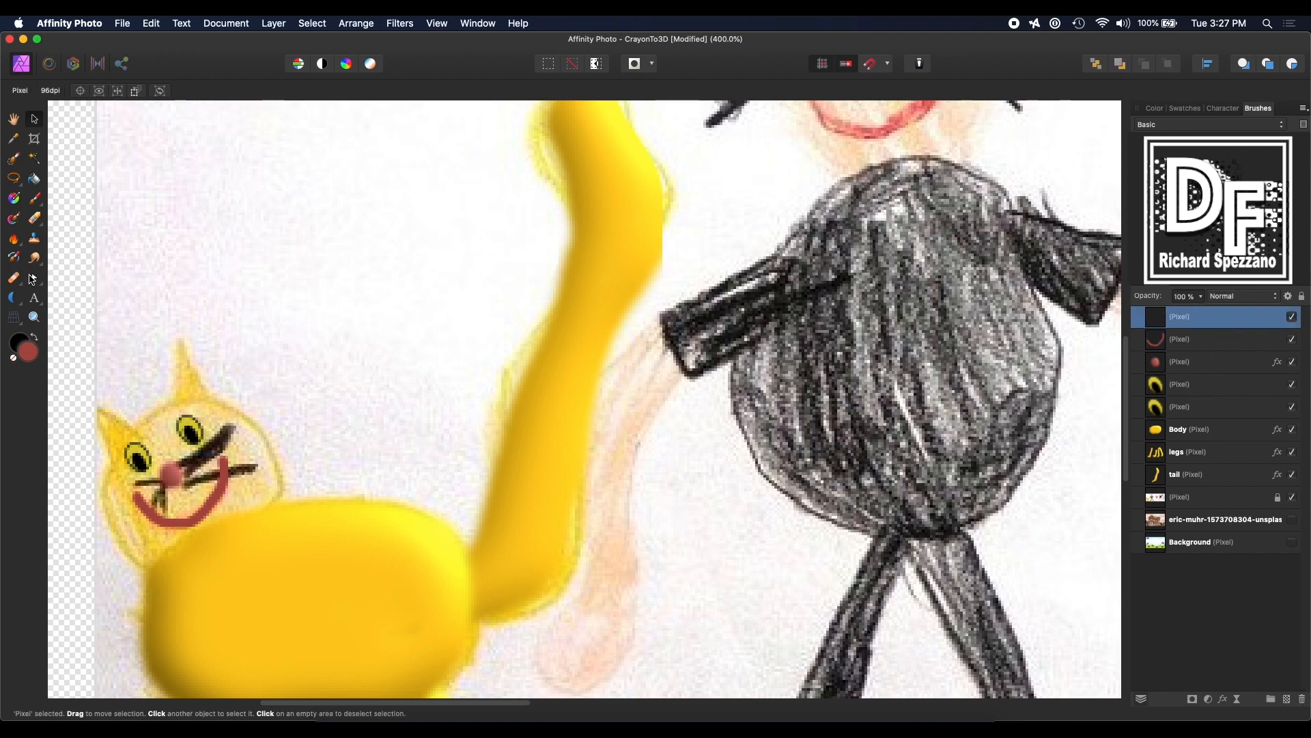
pyautogui.click(32, 278)
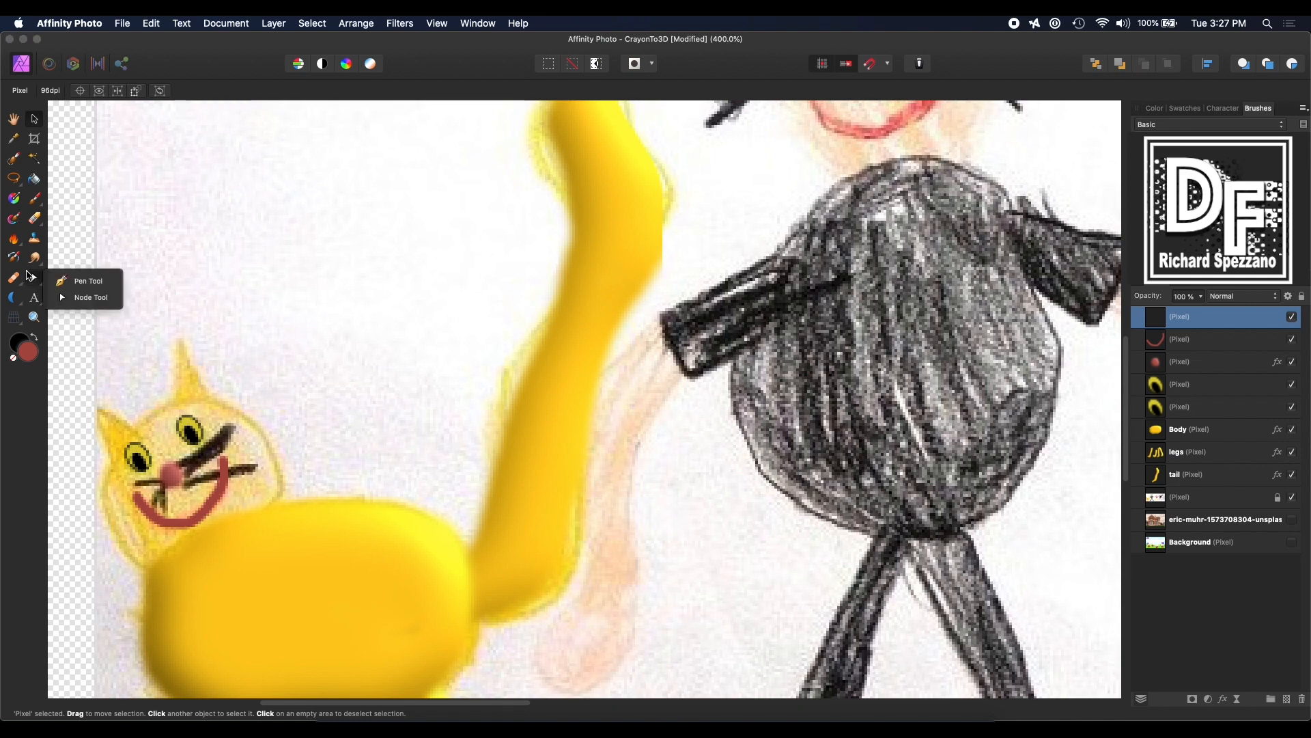
pyautogui.click(88, 297)
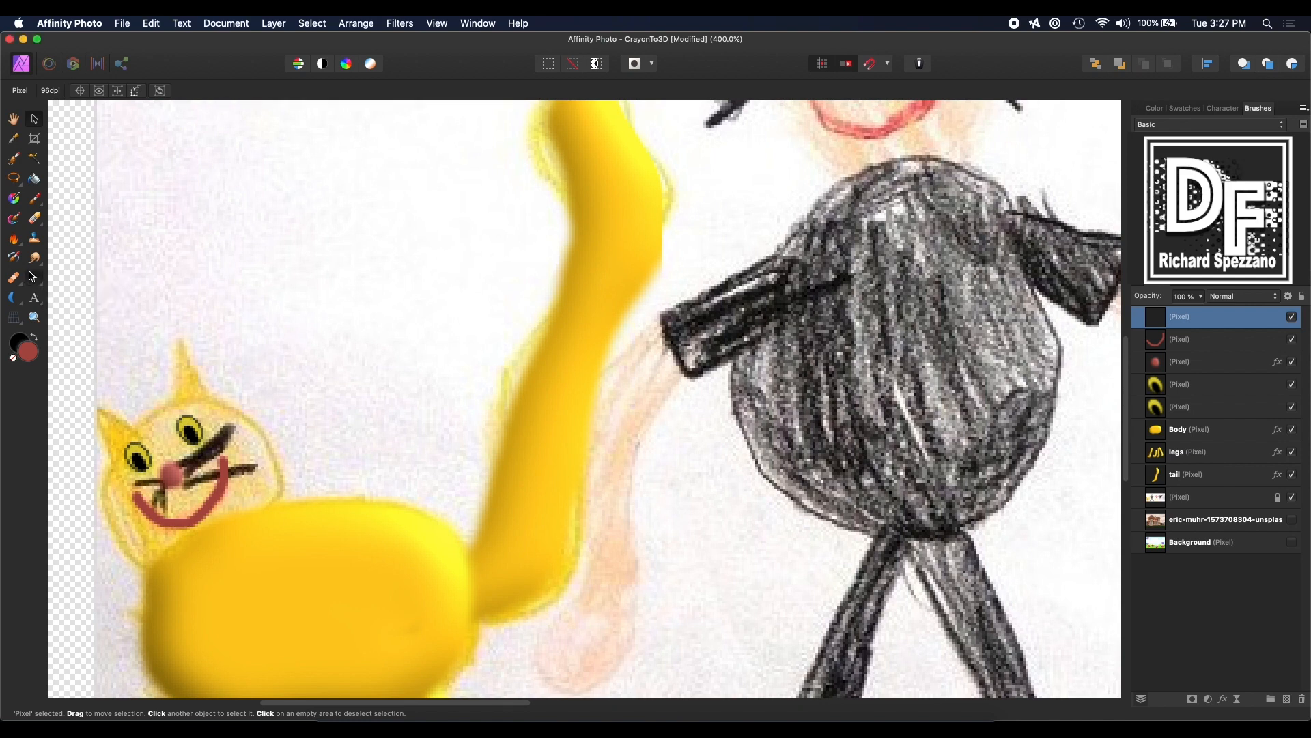
pyautogui.click(34, 199)
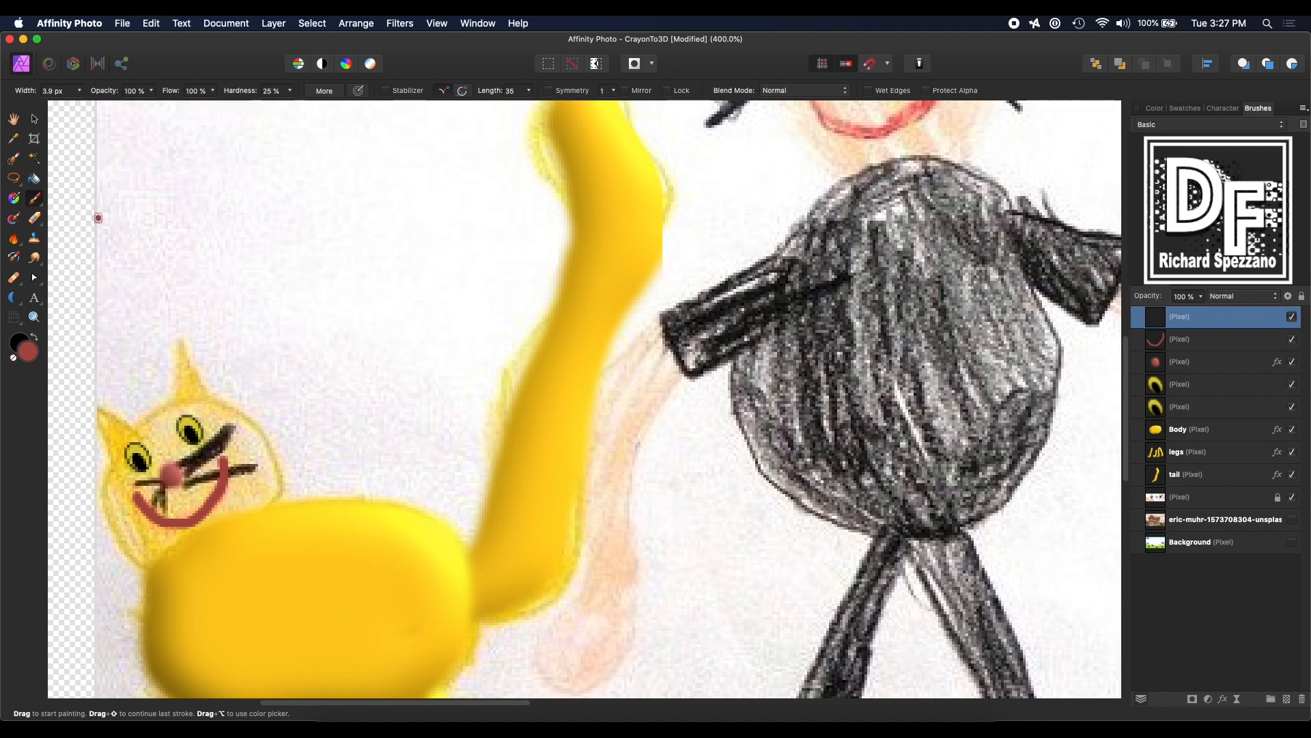
pyautogui.click(39, 339)
# Step: Paint the cat's long lower whisker beside the nose with a 1.2 px black brush, checking it with the crayon drawing hidden
pyautogui.keyDown('shift'); pyautogui.click(258, 465); pyautogui.keyUp('shift')
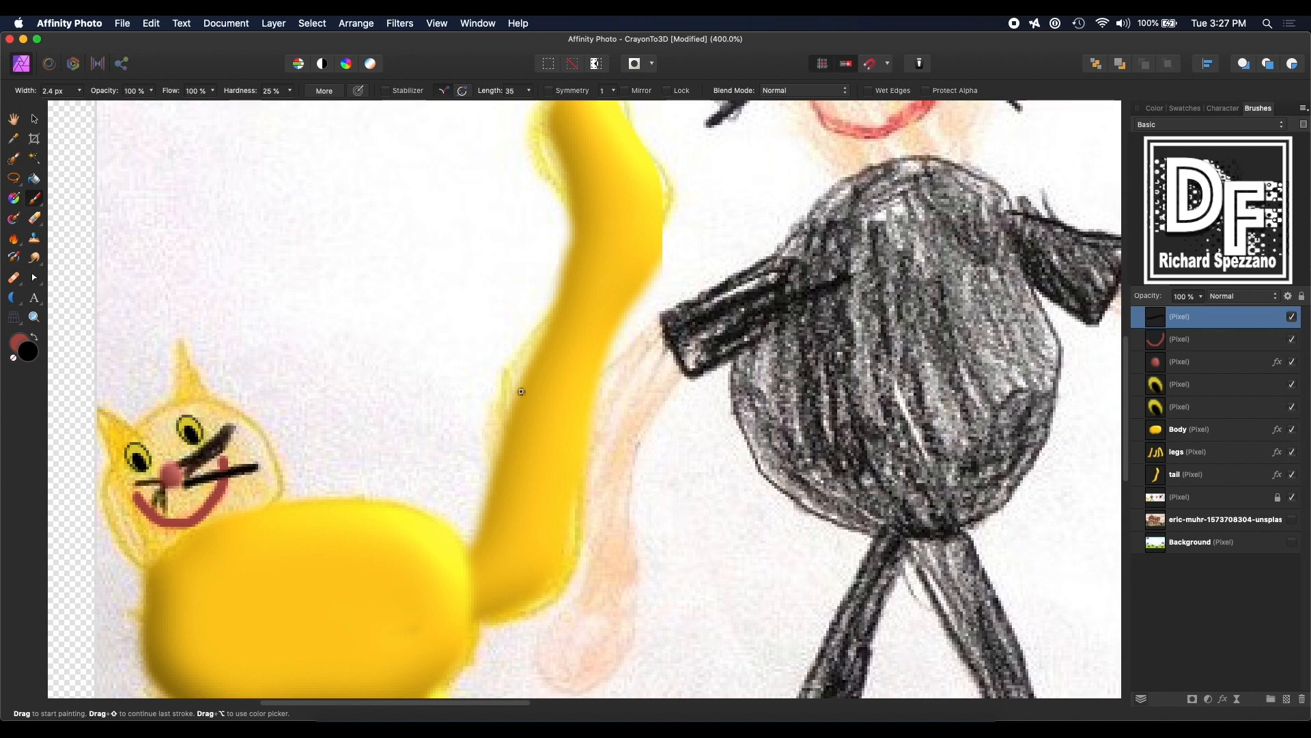
pyautogui.press('super+z')
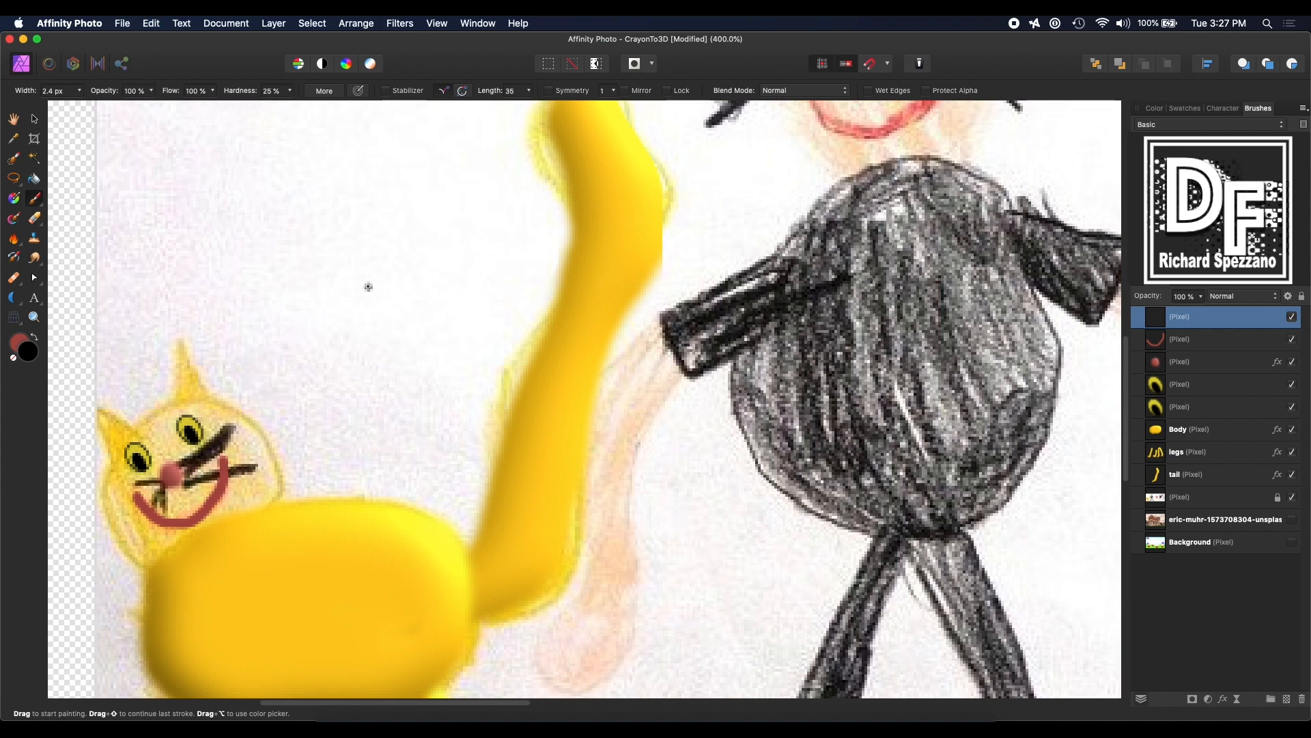
pyautogui.press('[')
pyautogui.press('[')
pyautogui.moveTo(182, 485); pyautogui.dragTo(254, 469)
pyautogui.click(1291, 499)
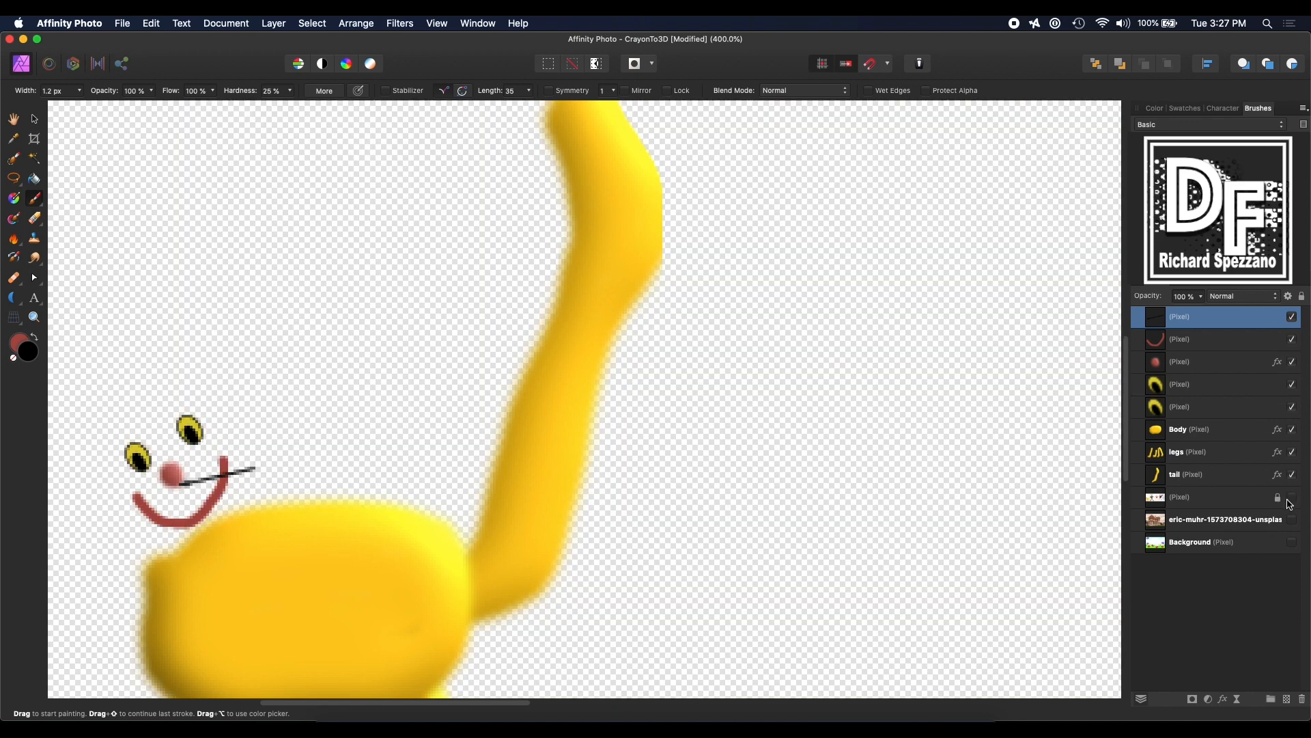
pyautogui.click(1290, 503)
pyautogui.click(1289, 504)
pyautogui.click(1289, 504)
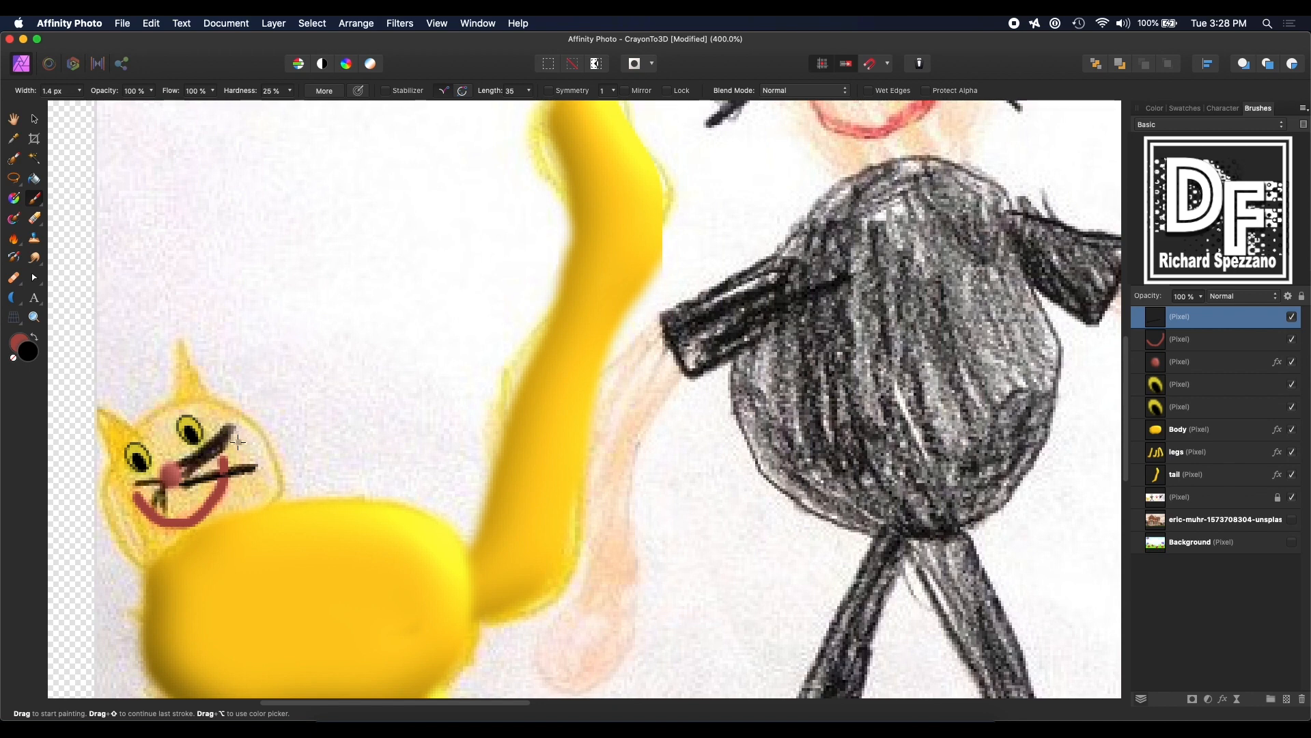
# Step: Trace the cat's remaining whiskers on both sides of the nose with a 1.4 px black brush
pyautogui.moveTo(238, 443); pyautogui.dragTo(177, 461)
pyautogui.moveTo(228, 428); pyautogui.dragTo(175, 465)
pyautogui.click(34, 118)
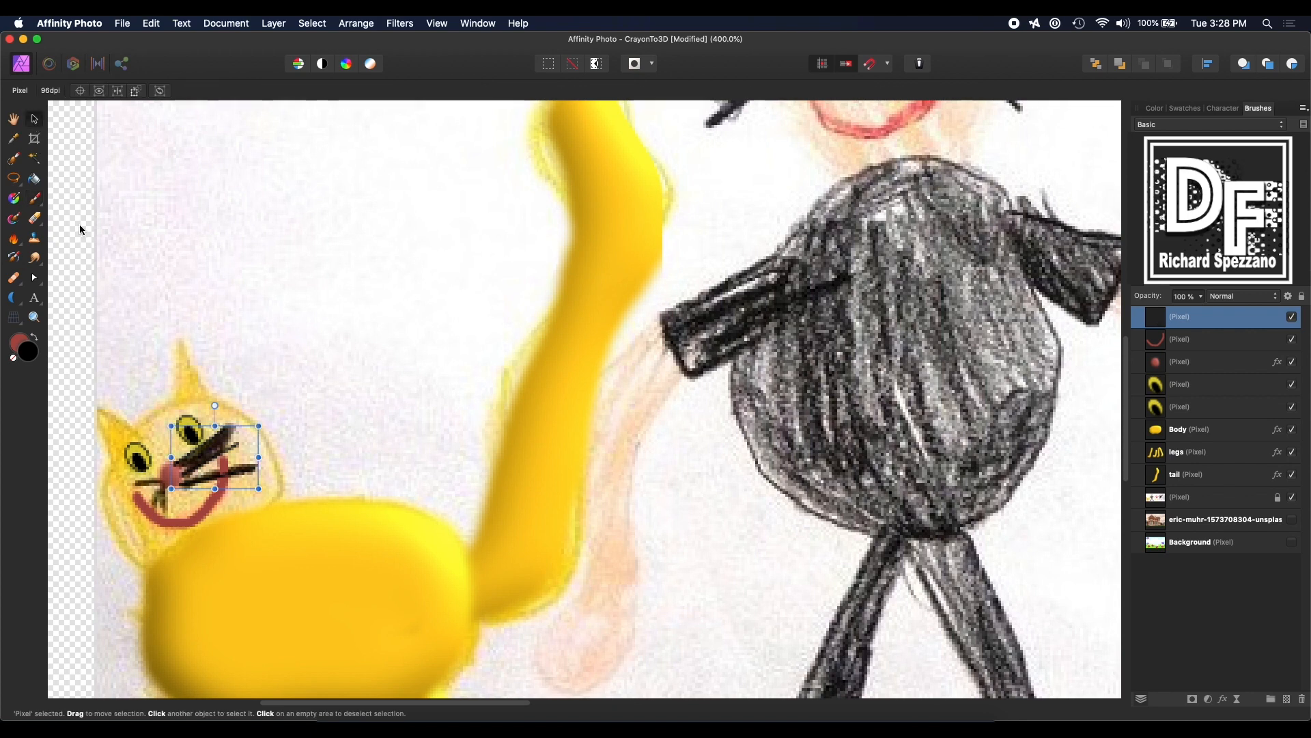
pyautogui.click(34, 199)
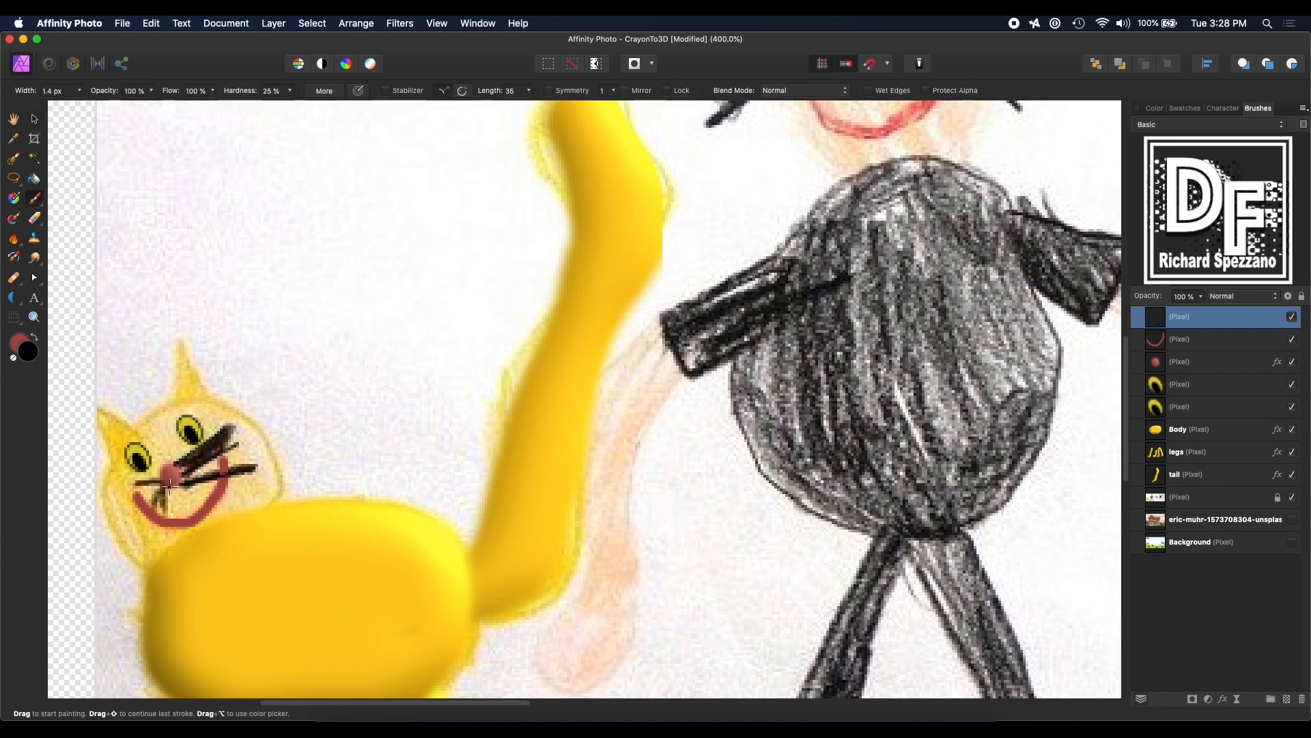
pyautogui.moveTo(170, 487); pyautogui.dragTo(166, 509)
pyautogui.moveTo(161, 489); pyautogui.dragTo(154, 508)
pyautogui.click(34, 119)
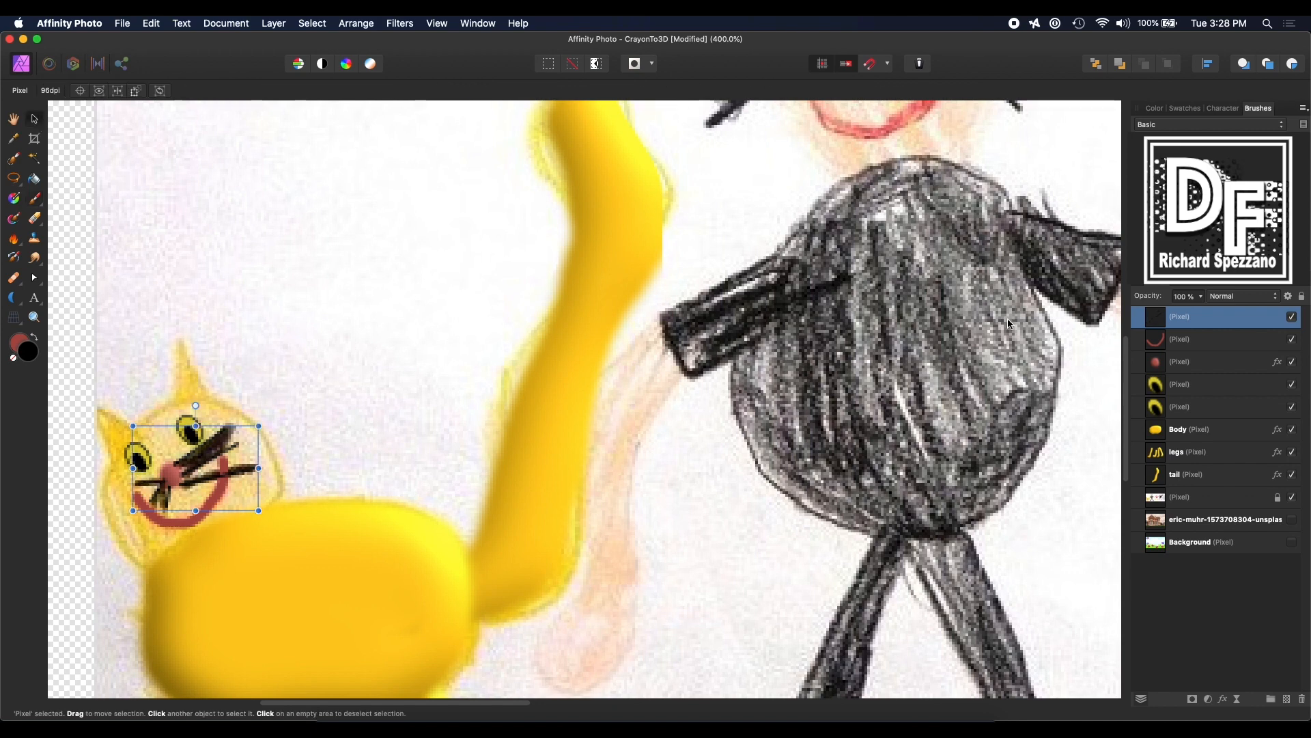
# Step: Reorder the whiskers layer so it sits directly below the nose layer, and clear the selection
pyautogui.doubleClick(1183, 318)
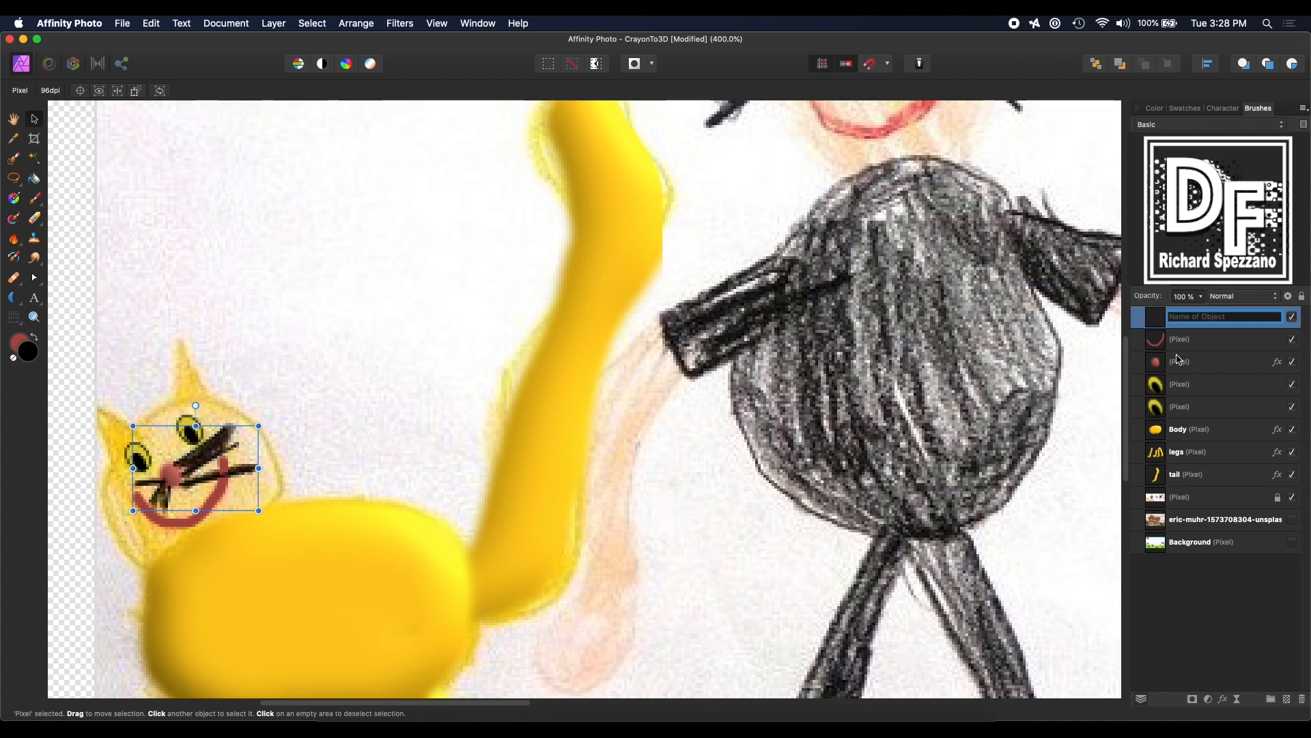
pyautogui.click(1183, 343)
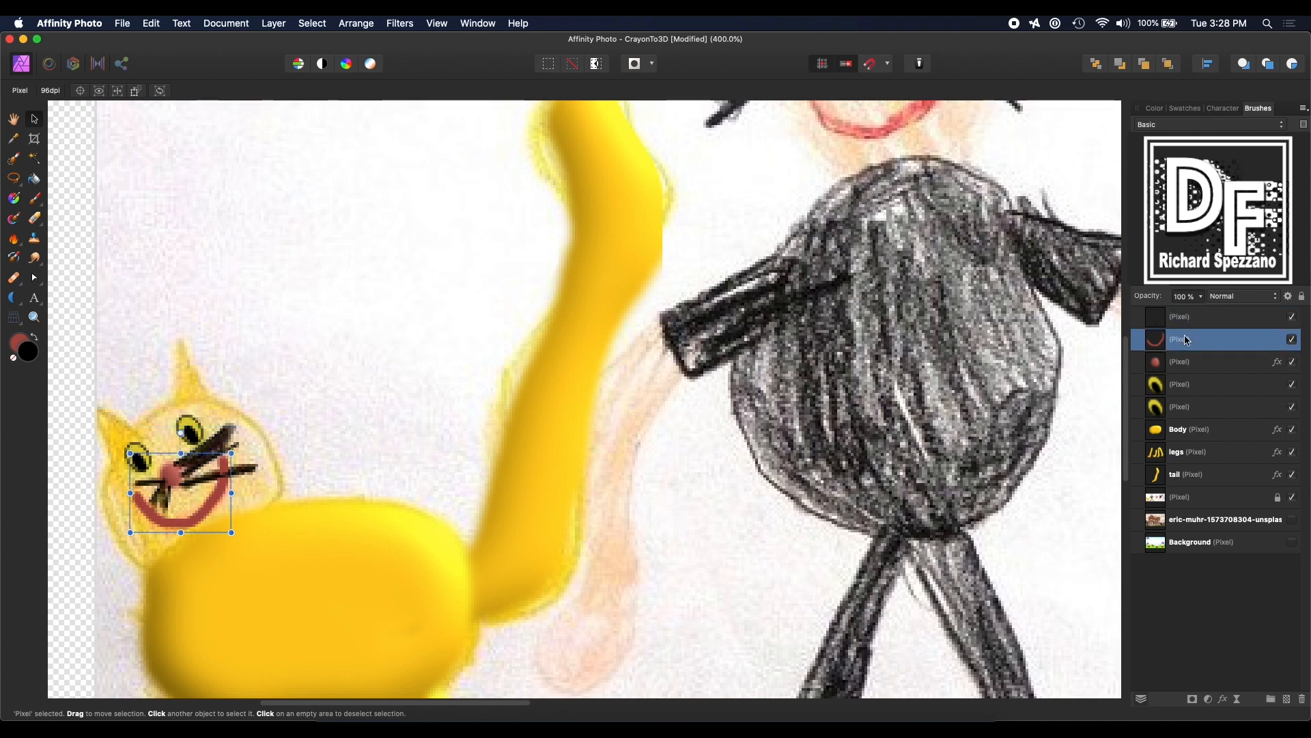
pyautogui.click(1187, 321)
pyautogui.moveTo(1185, 322); pyautogui.dragTo(1161, 375)
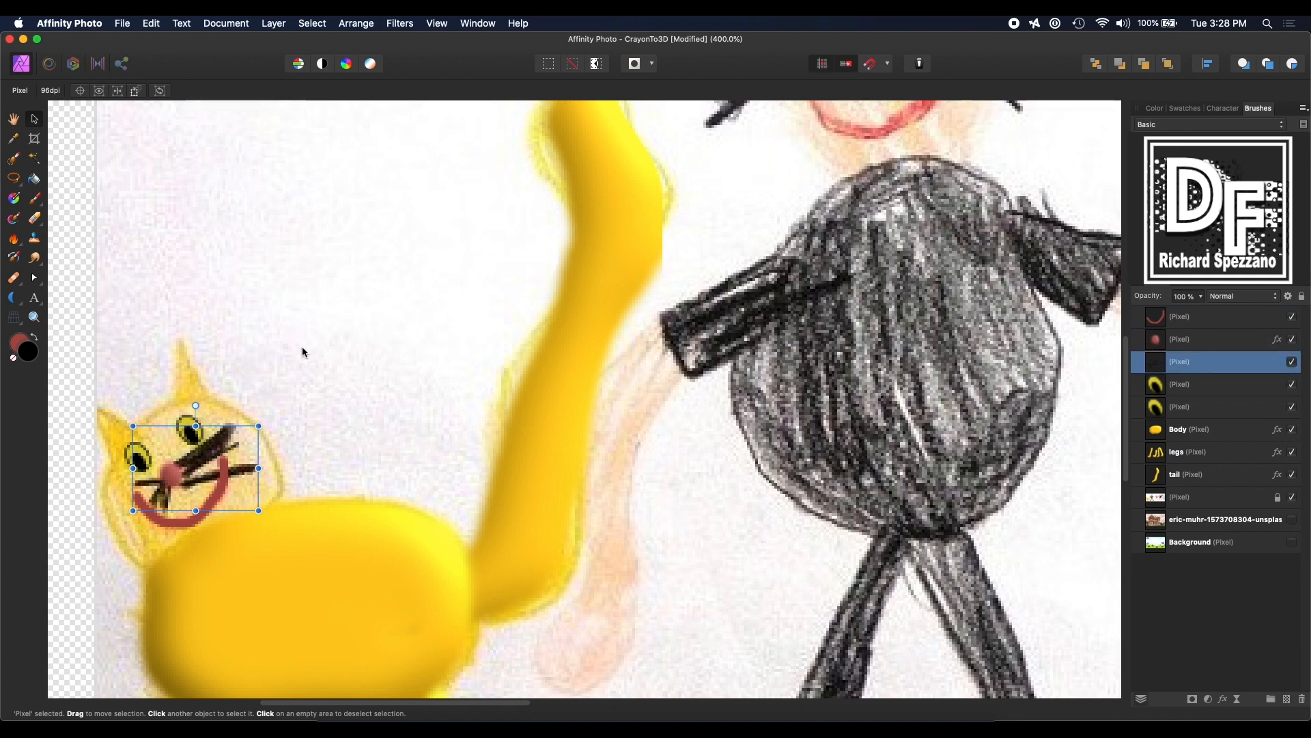
pyautogui.click(83, 544)
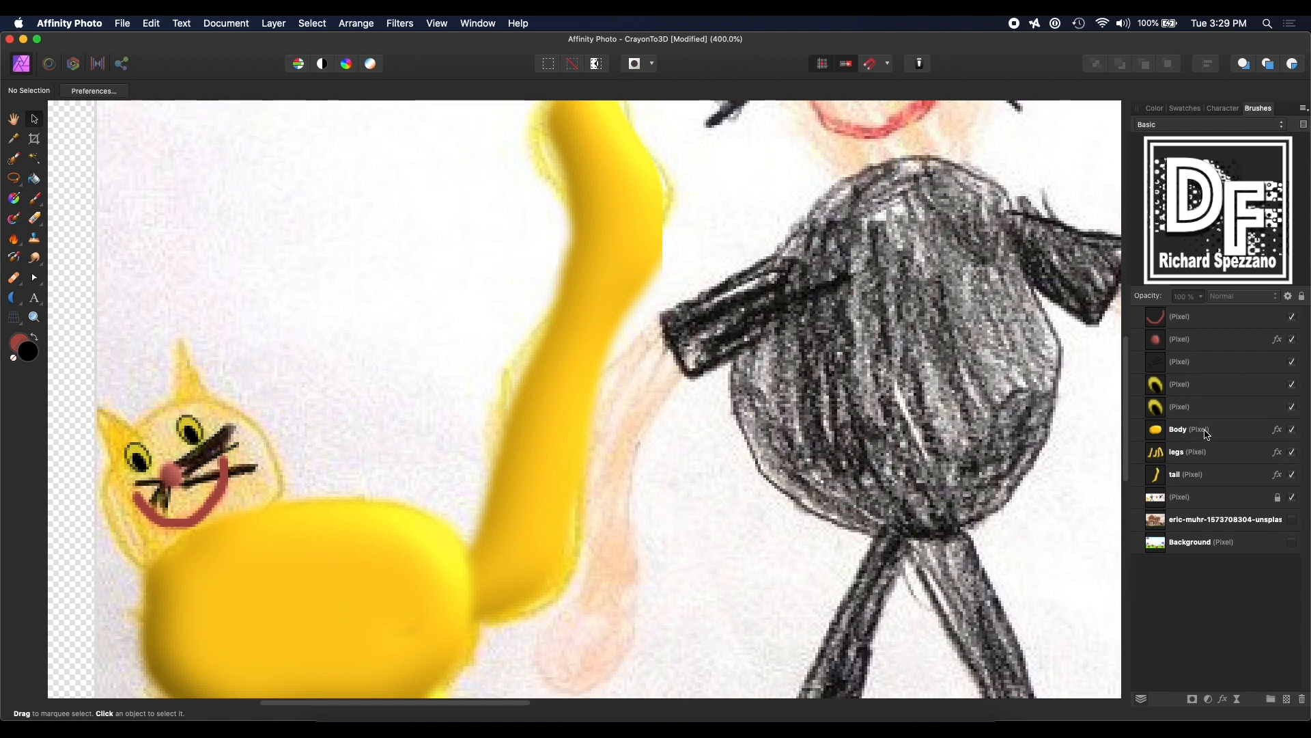
# Step: Add a new pixel layer above the Body layer and sample pale yellow F3D47A from the cat's drawn head as the brush colour
pyautogui.click(1184, 428)
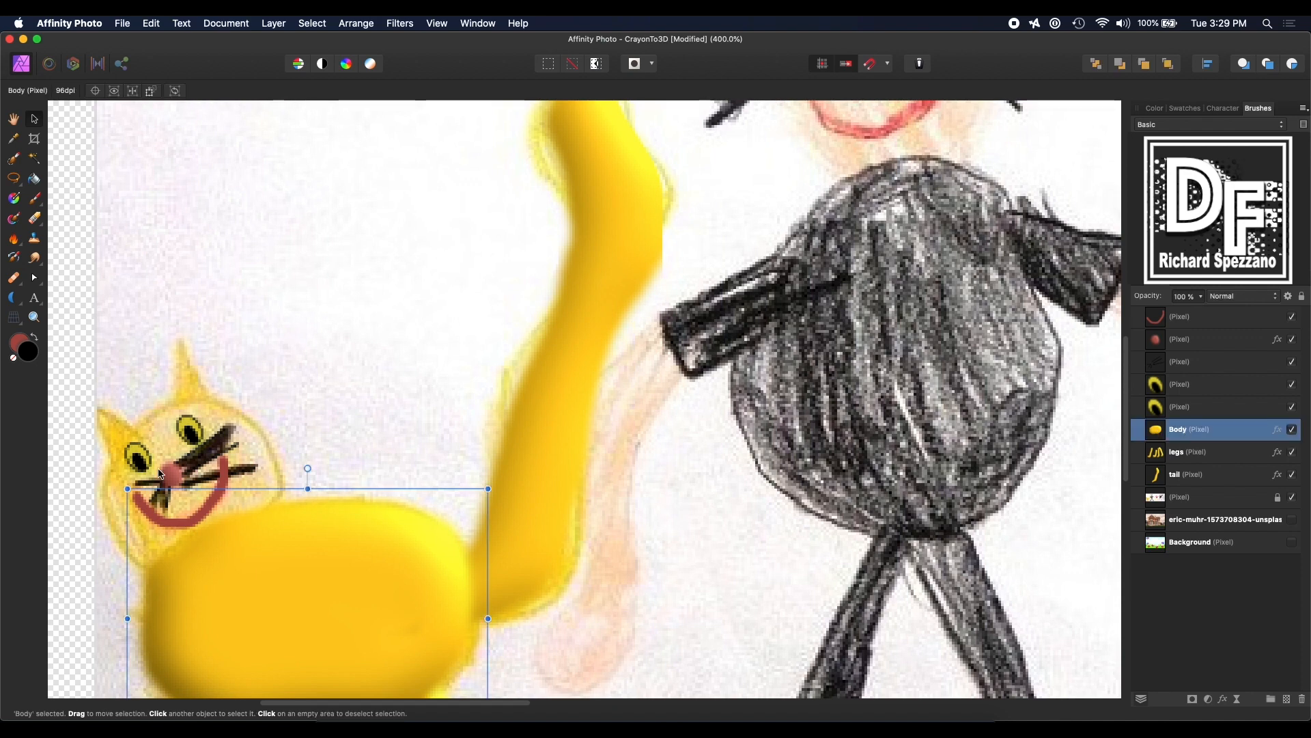
pyautogui.click(1289, 700)
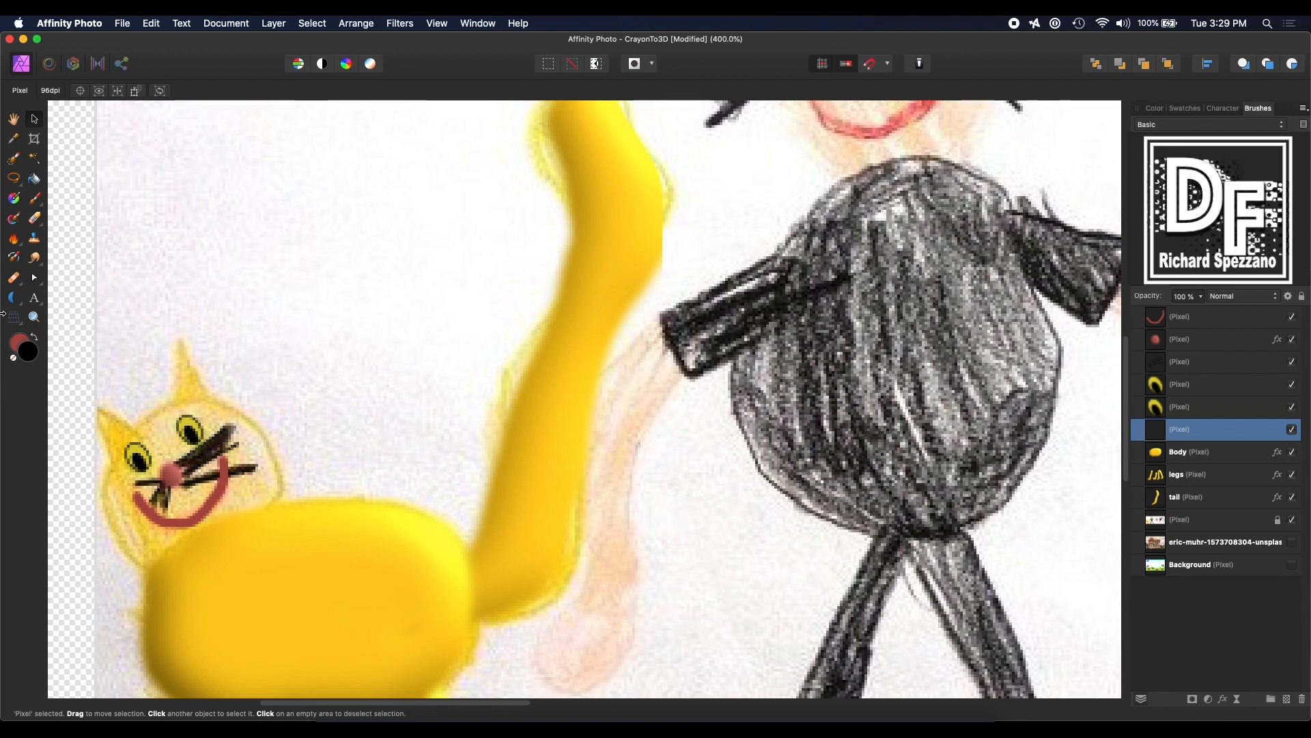
pyautogui.click(33, 201)
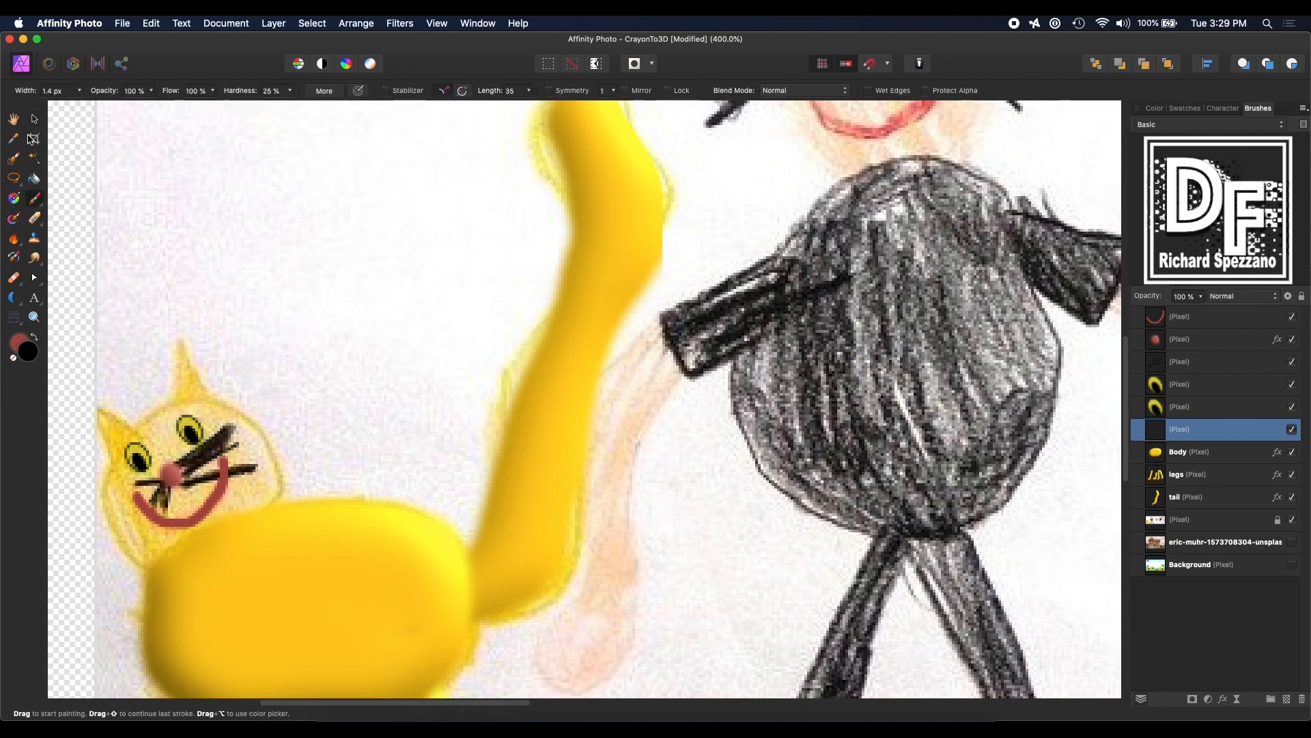
pyautogui.doubleClick(28, 352)
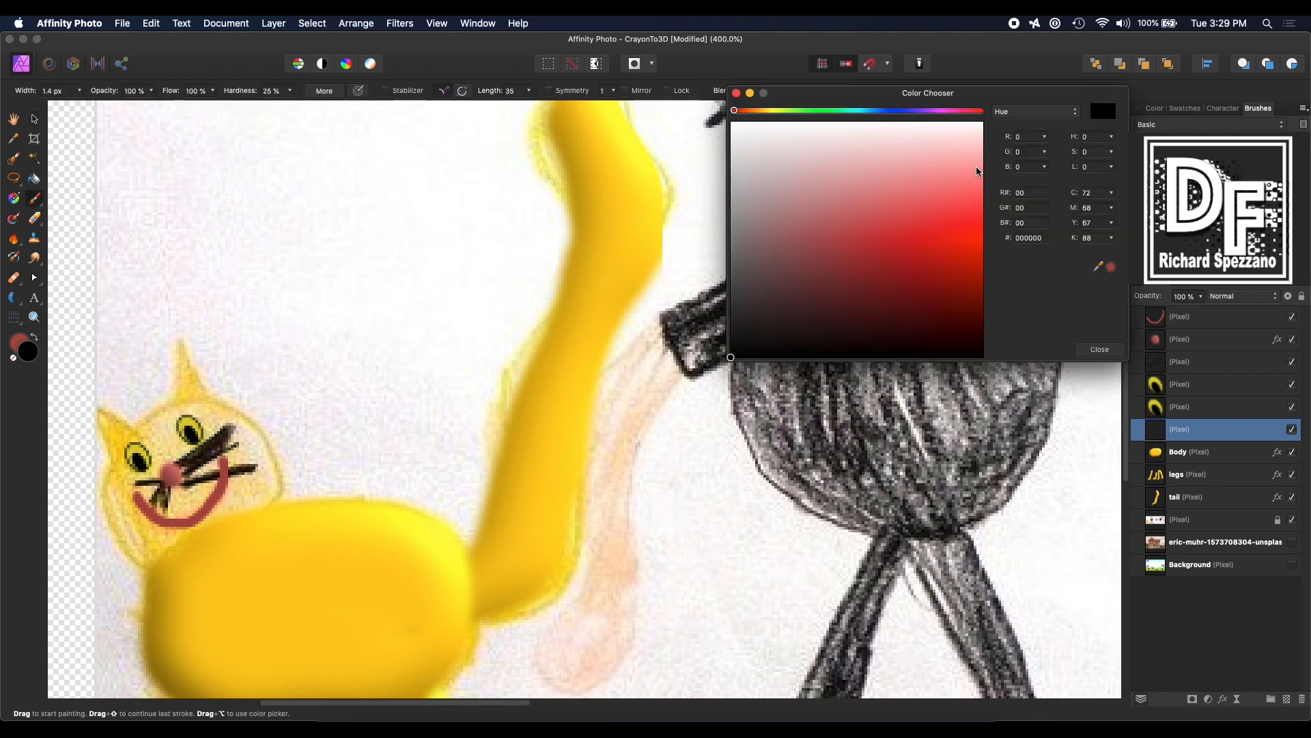
pyautogui.moveTo(1111, 268); pyautogui.dragTo(120, 502)
pyautogui.click(1111, 266)
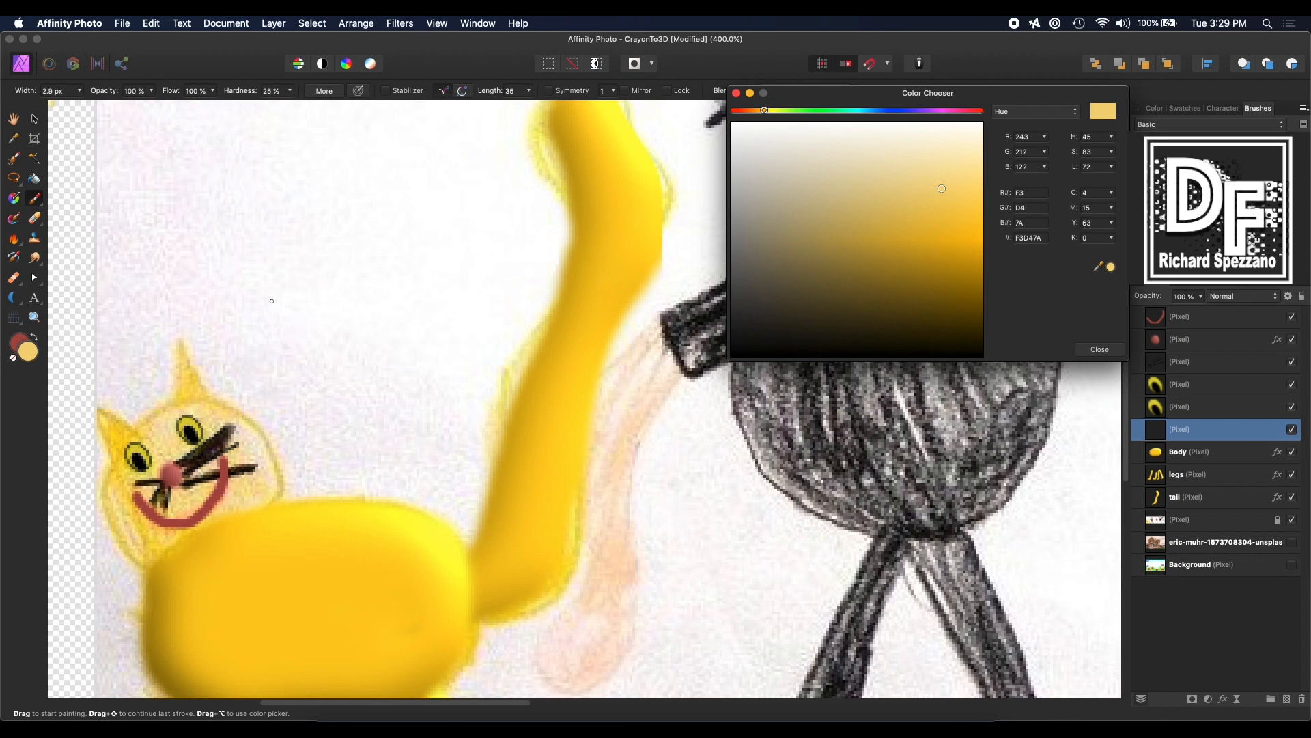
# Step: Paint the cat's round head solid pale yellow with a 22.3 px brush, covering the crayon face
pyautogui.press(']')
pyautogui.press(']')
pyautogui.press(']')
pyautogui.press(']')
pyautogui.press(']')
pyautogui.press(']')
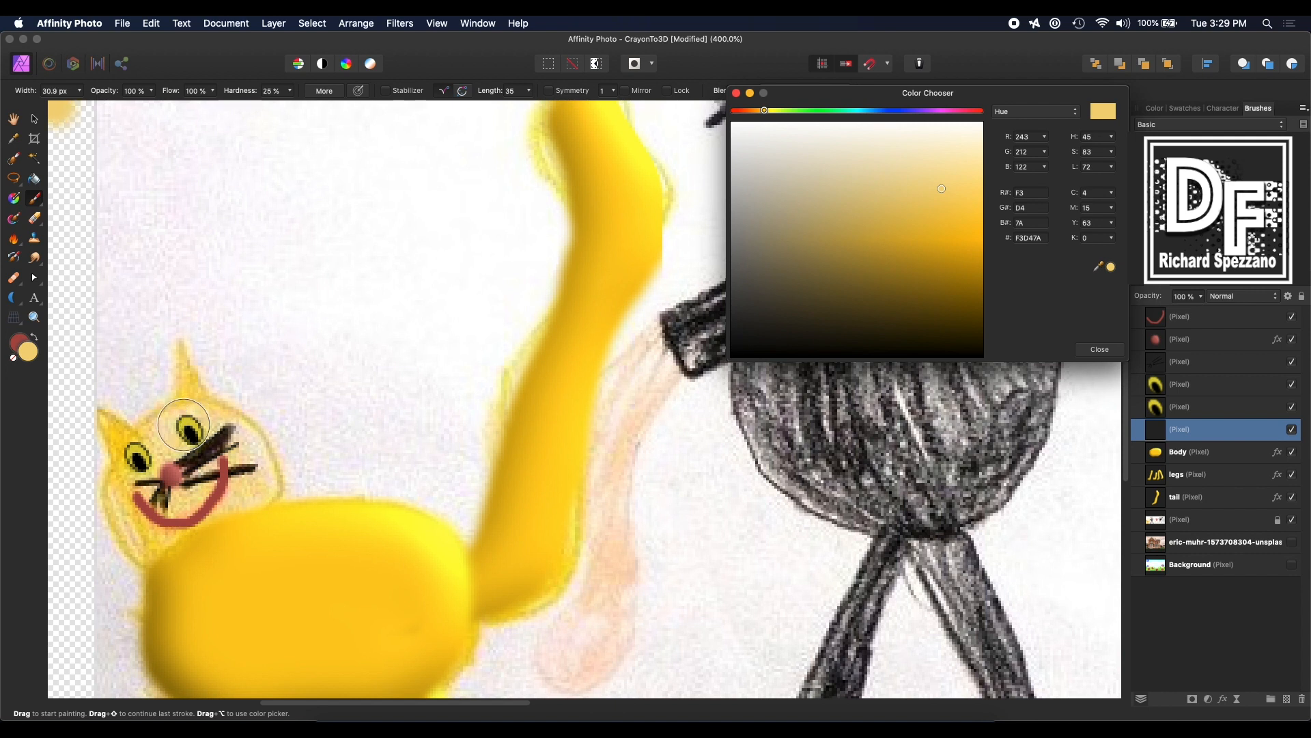
pyautogui.press('[')
pyautogui.press('[')
pyautogui.moveTo(181, 424)
pyautogui.mouseDown()
pyautogui.moveTo(122, 480)
pyautogui.moveTo(135, 542)
pyautogui.moveTo(194, 560)
pyautogui.moveTo(246, 544)
pyautogui.moveTo(264, 503)
pyautogui.moveTo(257, 458)
pyautogui.moveTo(206, 418)
pyautogui.moveTo(171, 430)
pyautogui.moveTo(146, 472)
pyautogui.moveTo(165, 517)
pyautogui.moveTo(220, 532)
pyautogui.moveTo(232, 464)
pyautogui.moveTo(166, 473)
pyautogui.moveTo(185, 511)
pyautogui.moveTo(219, 486)
pyautogui.moveTo(190, 469)
pyautogui.moveTo(183, 503)
pyautogui.moveTo(200, 533)
pyautogui.moveTo(223, 488)
pyautogui.moveTo(203, 463)
pyautogui.moveTo(176, 457)
pyautogui.moveTo(162, 485)
pyautogui.moveTo(216, 515)
pyautogui.moveTo(224, 462)
pyautogui.moveTo(161, 449)
pyautogui.mouseUp()
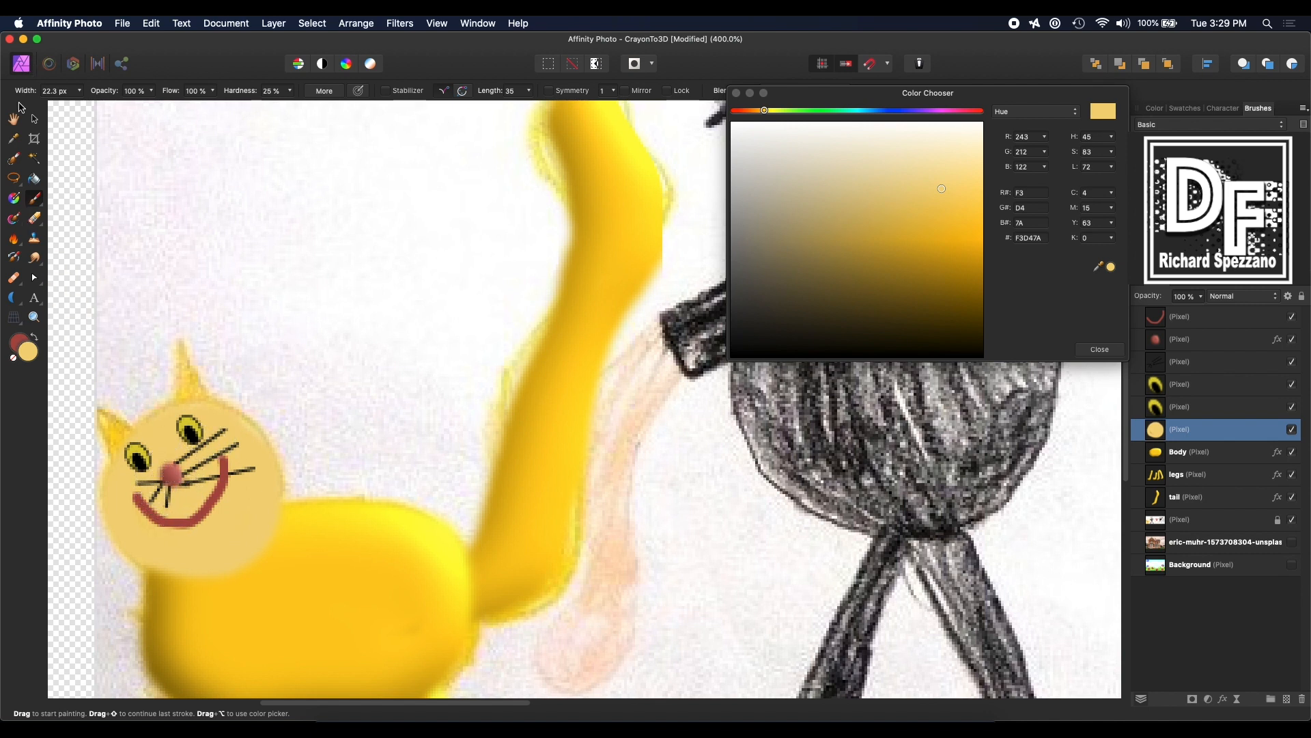
# Step: Place the head layer directly beneath the Body layer and close the colour chooser
pyautogui.click(33, 121)
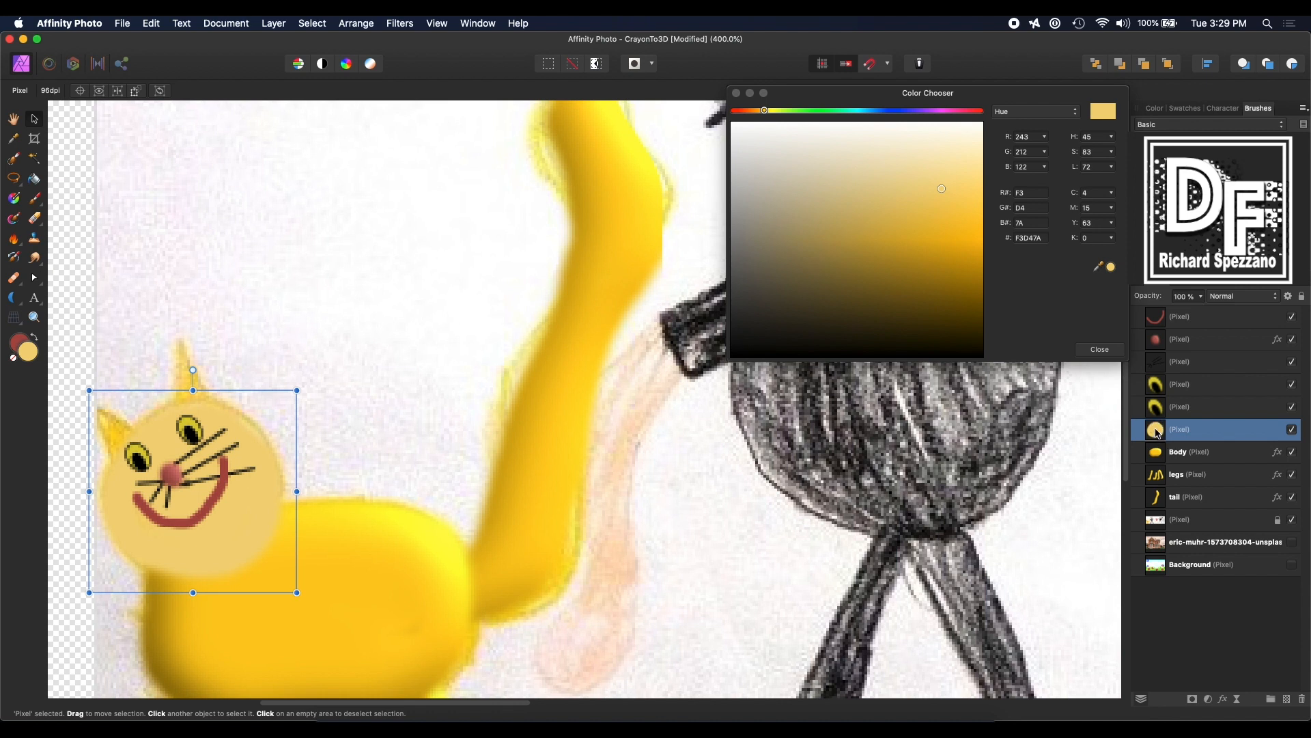
pyautogui.moveTo(1158, 433); pyautogui.dragTo(1141, 461)
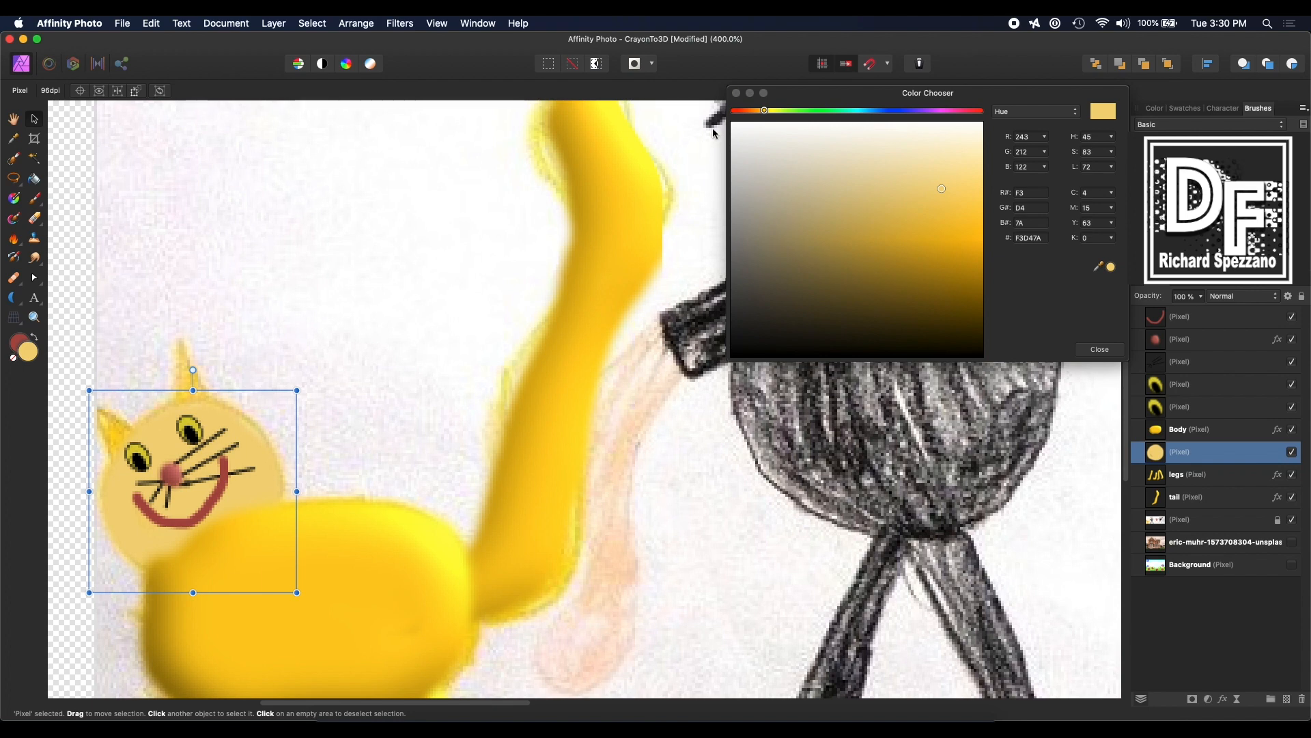
pyautogui.click(736, 93)
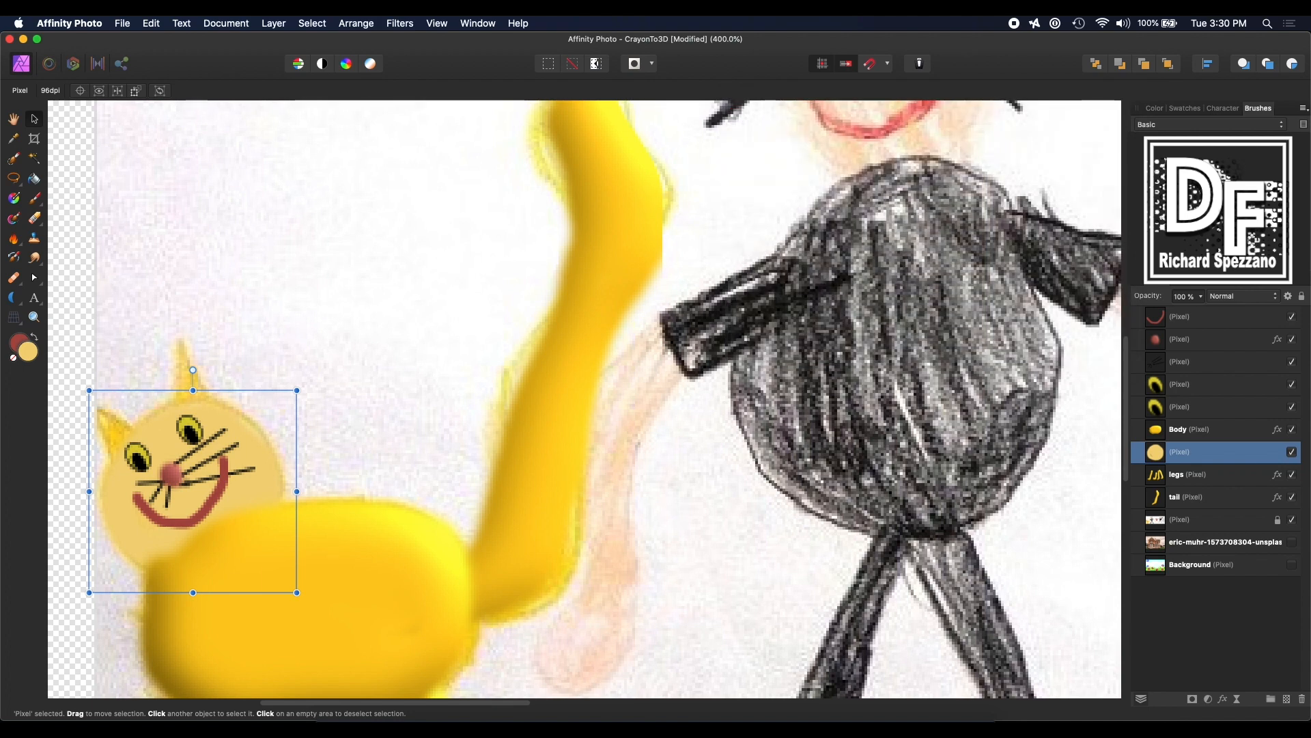
# Step: Apply a 3D Effect to the head layer with strongly increased softening
pyautogui.click(1221, 697)
pyautogui.click(839, 333)
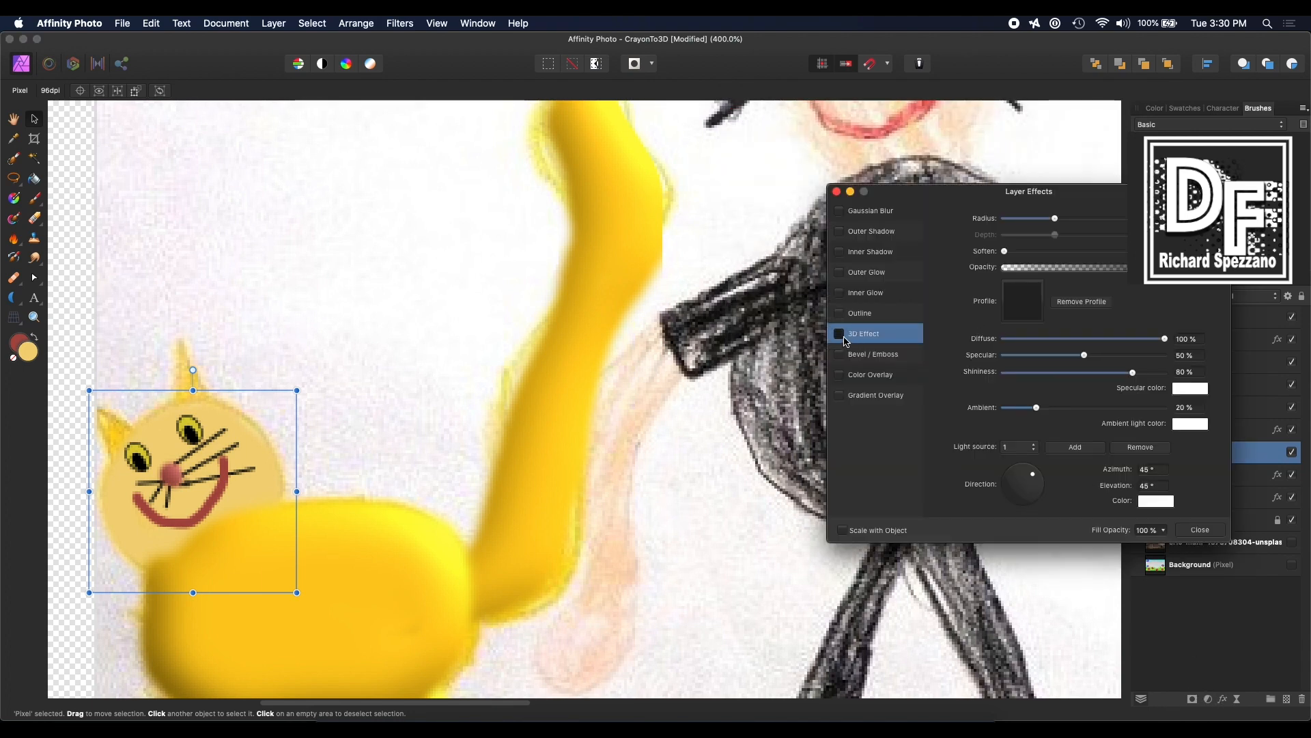
pyautogui.moveTo(1004, 251); pyautogui.dragTo(1137, 263)
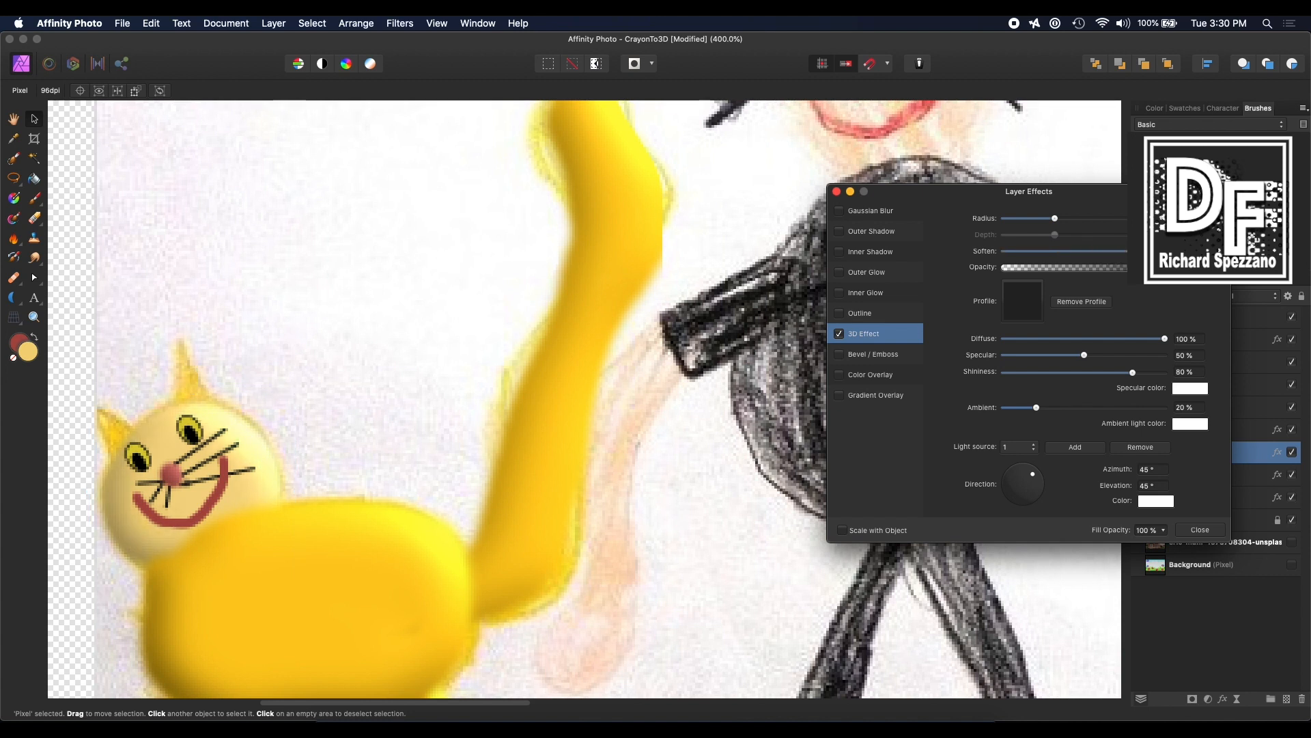
pyautogui.click(13, 120)
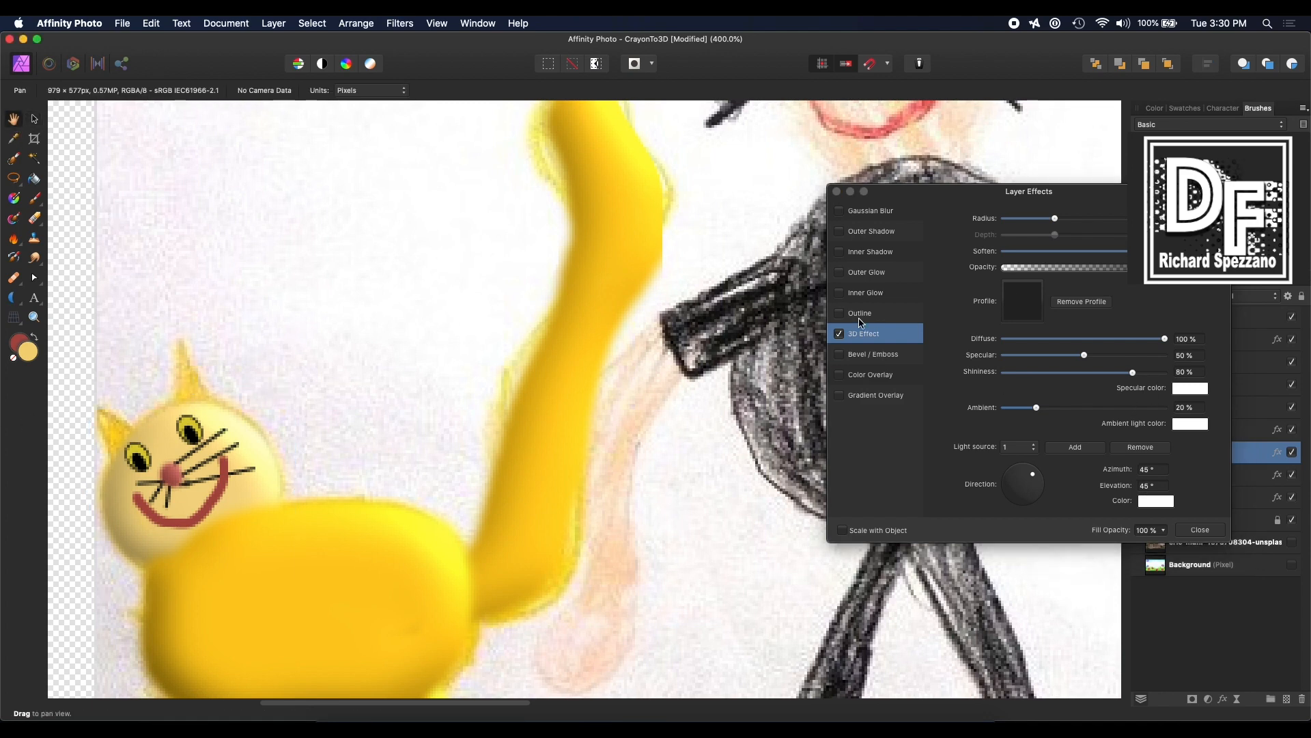
pyautogui.click(838, 192)
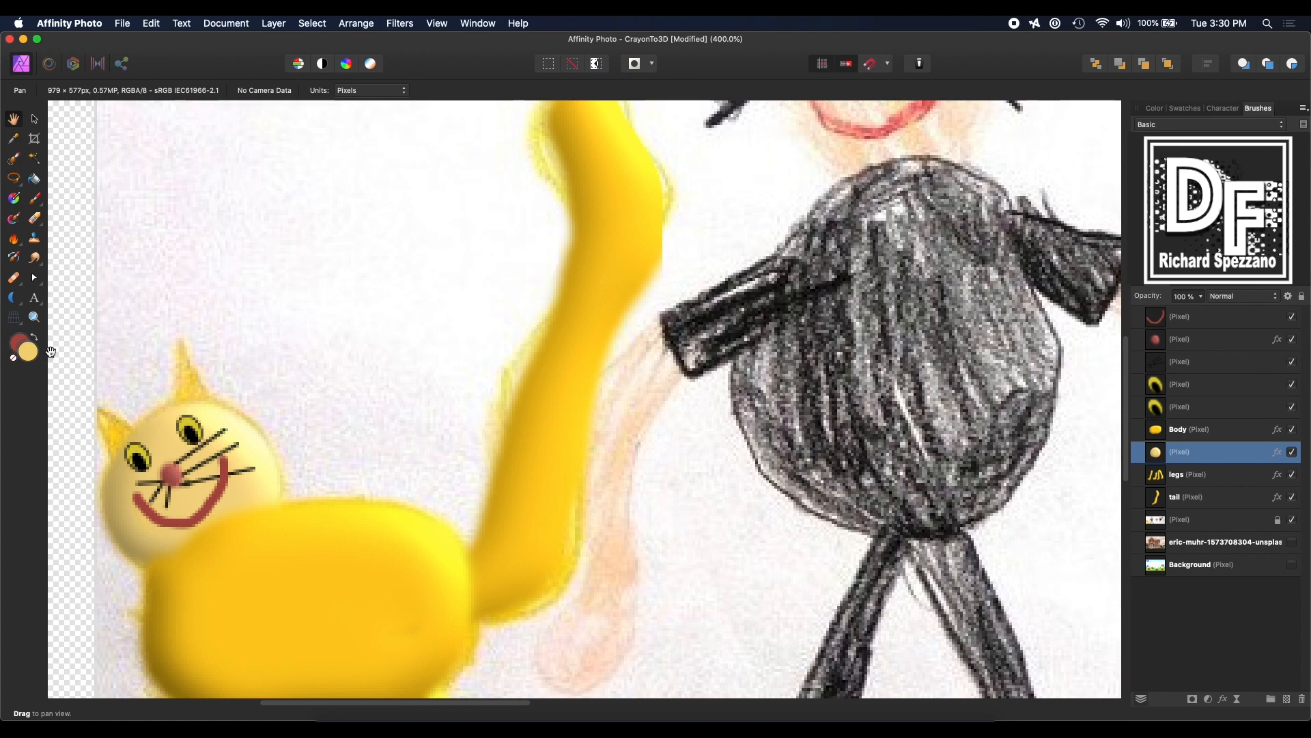
# Step: Draw a narrow pale yellow triangle without a stroke above the cat's head for its upright ear
pyautogui.click(14, 301)
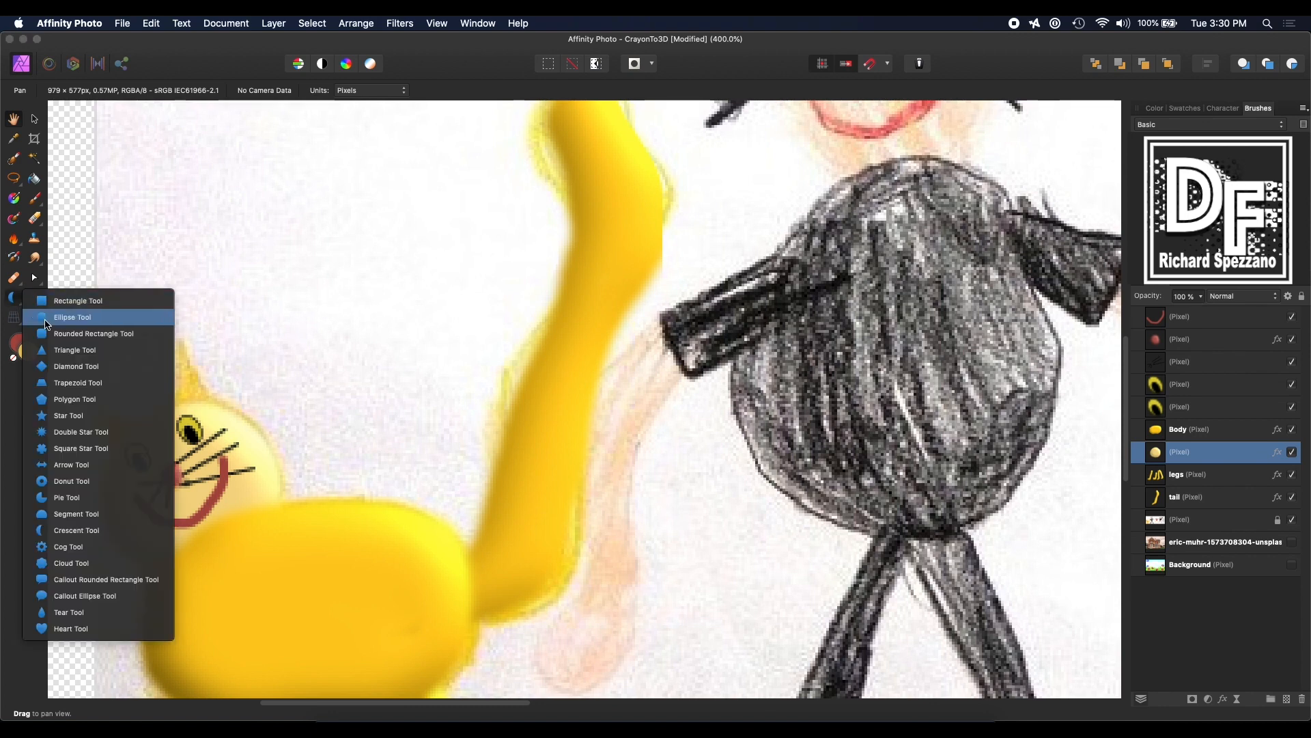
pyautogui.click(75, 353)
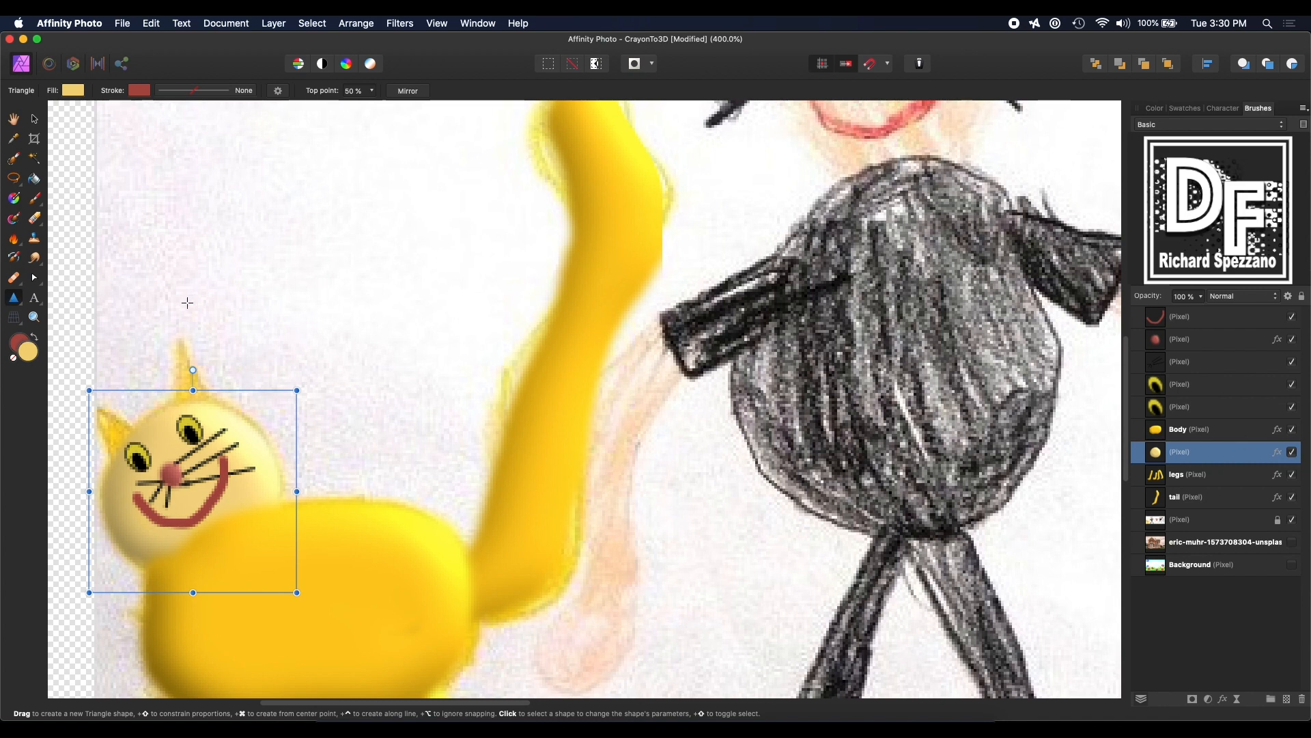
pyautogui.moveTo(171, 322); pyautogui.dragTo(206, 385)
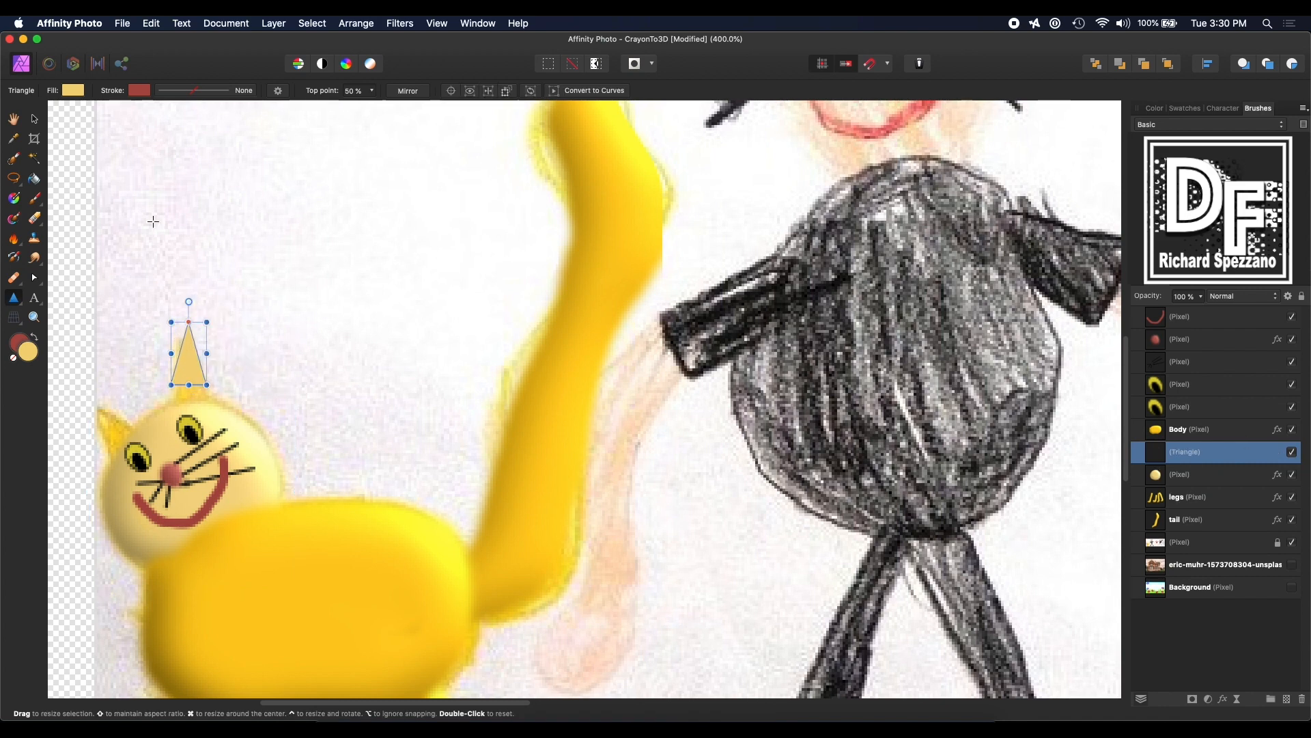
# Step: Tilt the ear triangle slightly counterclockwise, widen it, and fit it over the drawn upright ear
pyautogui.click(37, 120)
pyautogui.moveTo(182, 299); pyautogui.dragTo(166, 302)
pyautogui.moveTo(175, 370); pyautogui.dragTo(181, 391)
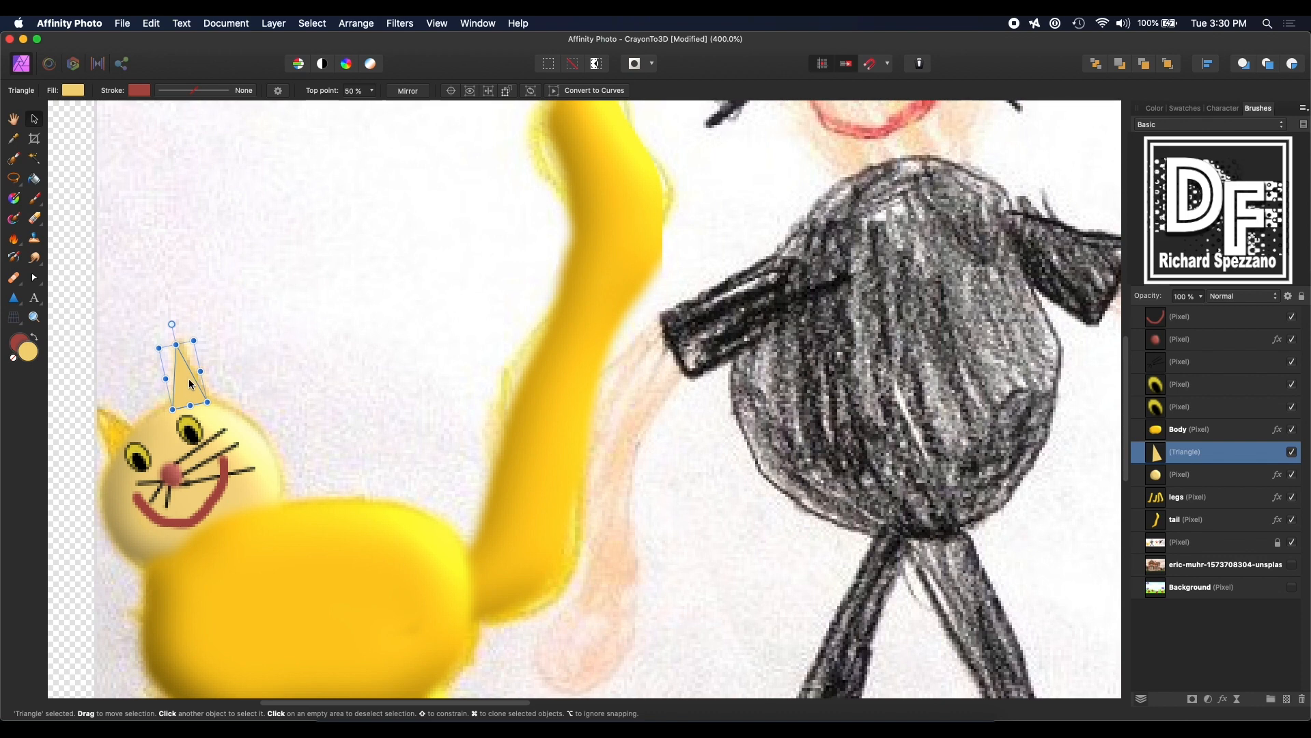
pyautogui.moveTo(169, 413); pyautogui.dragTo(164, 415)
pyautogui.moveTo(181, 365); pyautogui.dragTo(170, 315)
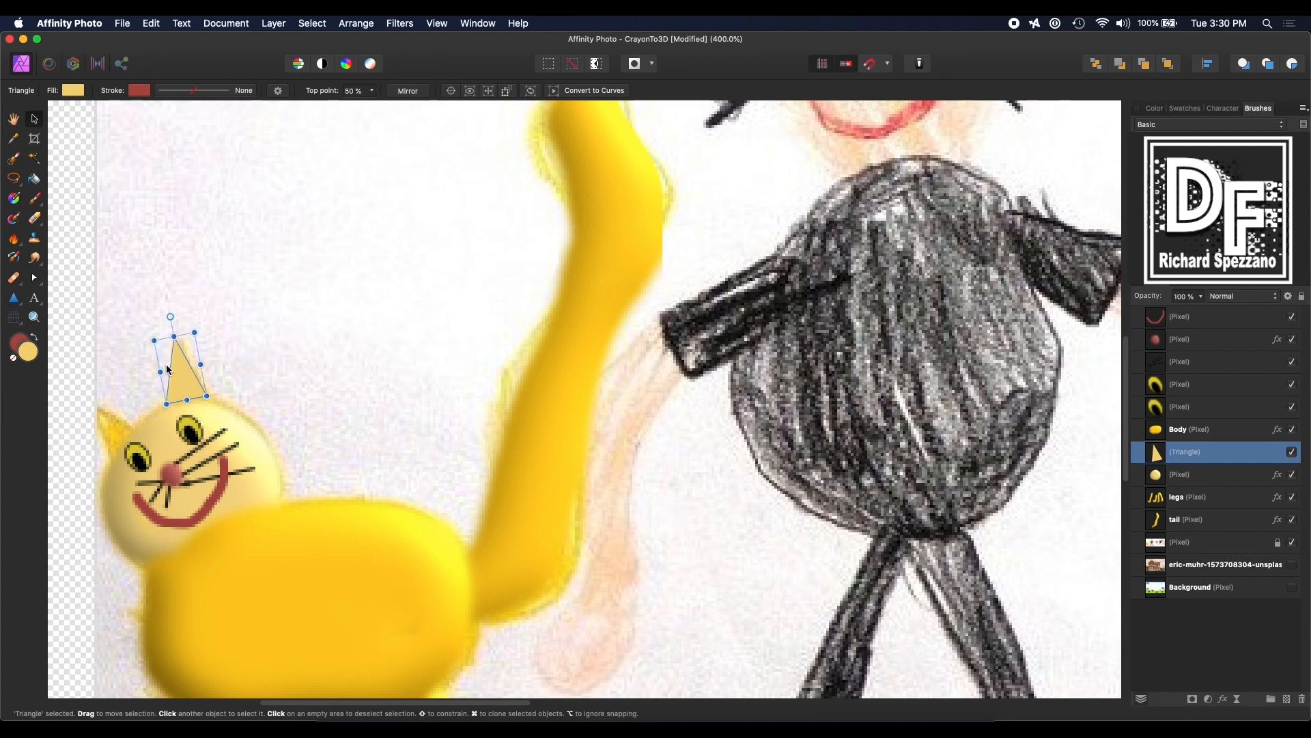
# Step: Place the upright ear triangle beneath the head layer and give it a 3D Effect with strongly increased softening
pyautogui.moveTo(180, 370); pyautogui.dragTo(182, 378)
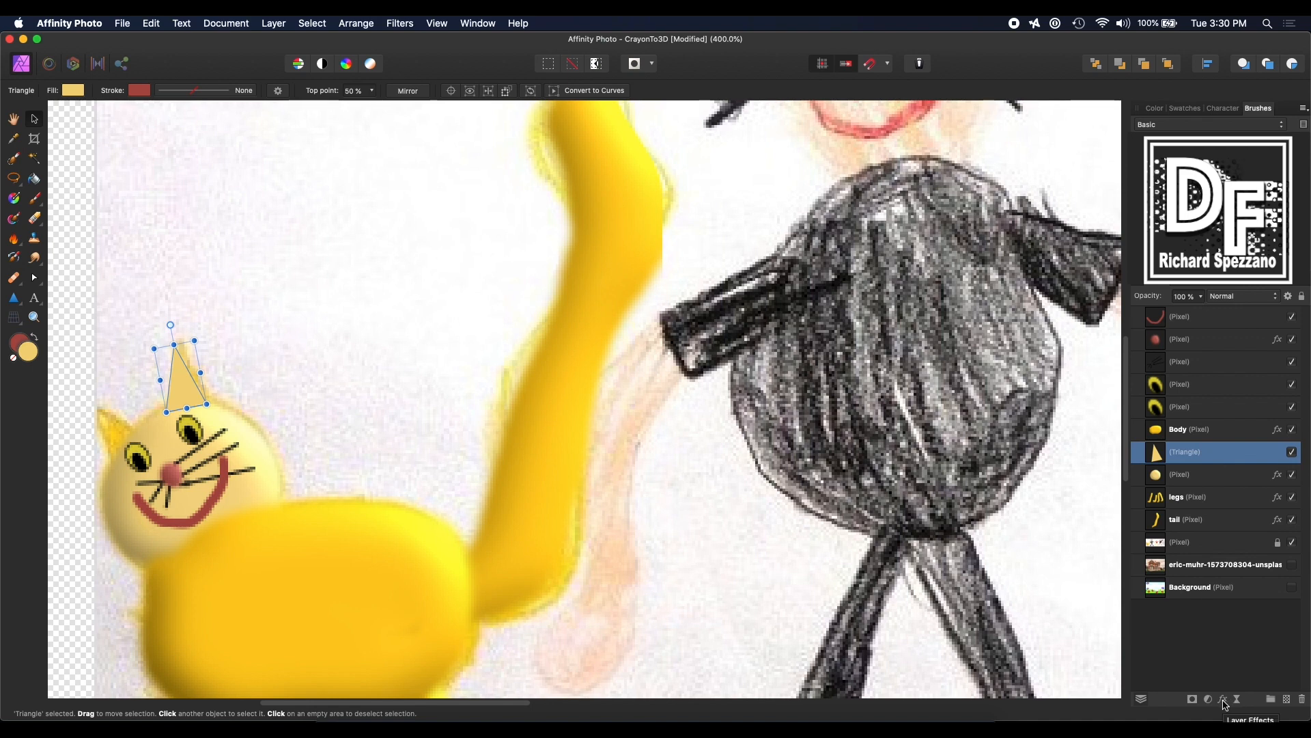
pyautogui.moveTo(1155, 453); pyautogui.dragTo(1156, 492)
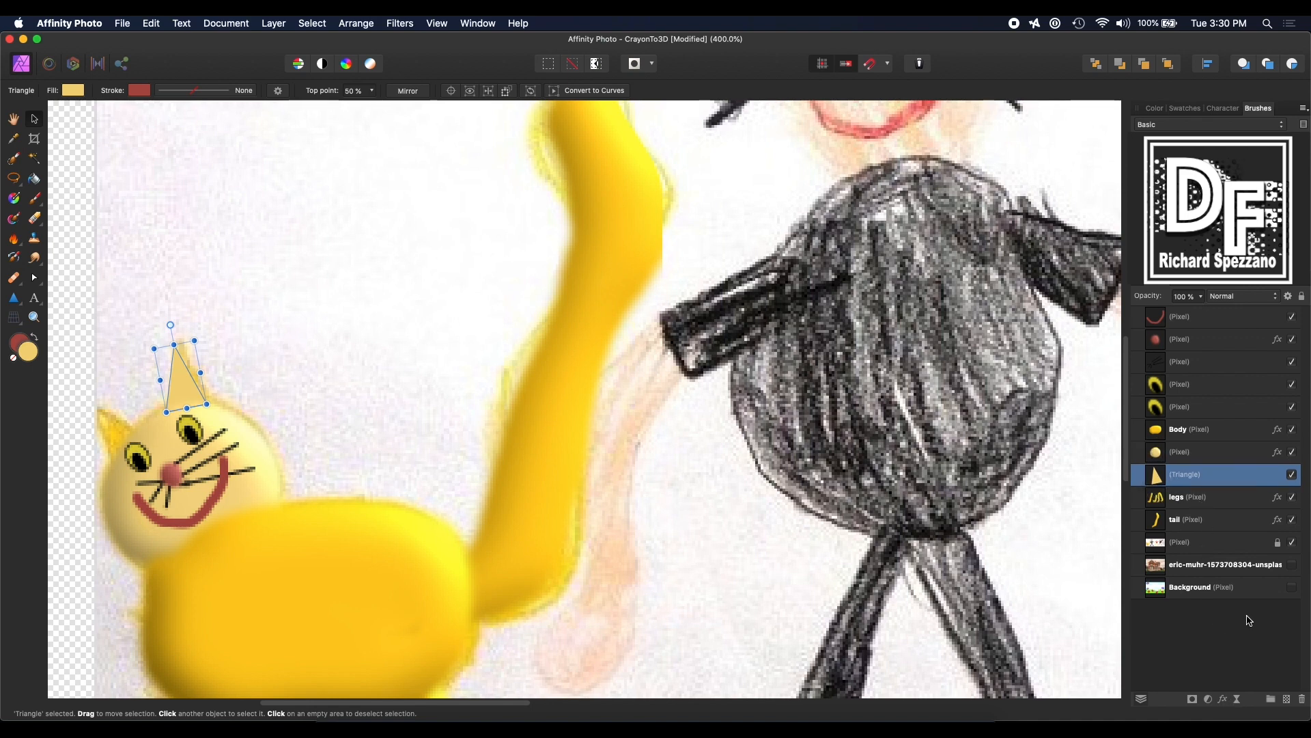
pyautogui.click(1223, 700)
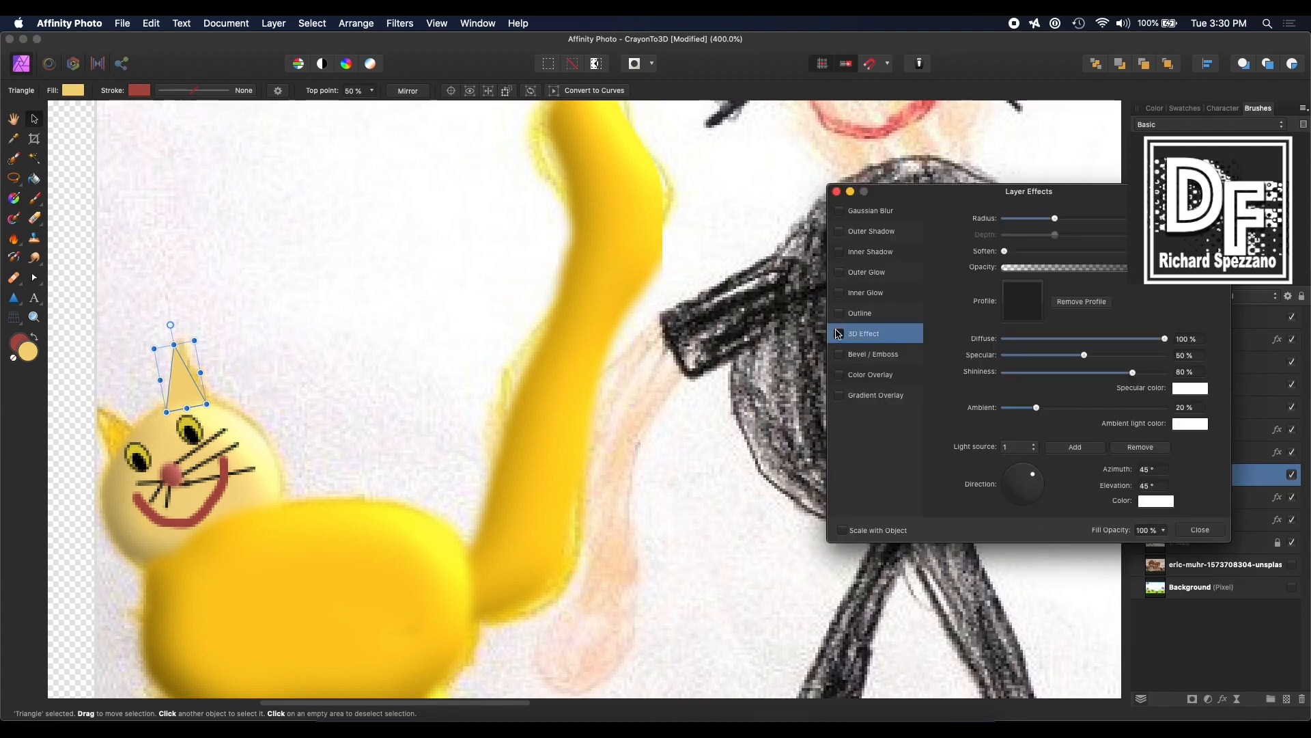
pyautogui.click(839, 334)
pyautogui.moveTo(1005, 255)
pyautogui.mouseDown()
pyautogui.moveTo(1091, 252)
pyautogui.moveTo(1046, 254)
pyautogui.moveTo(1135, 287)
pyautogui.mouseUp()
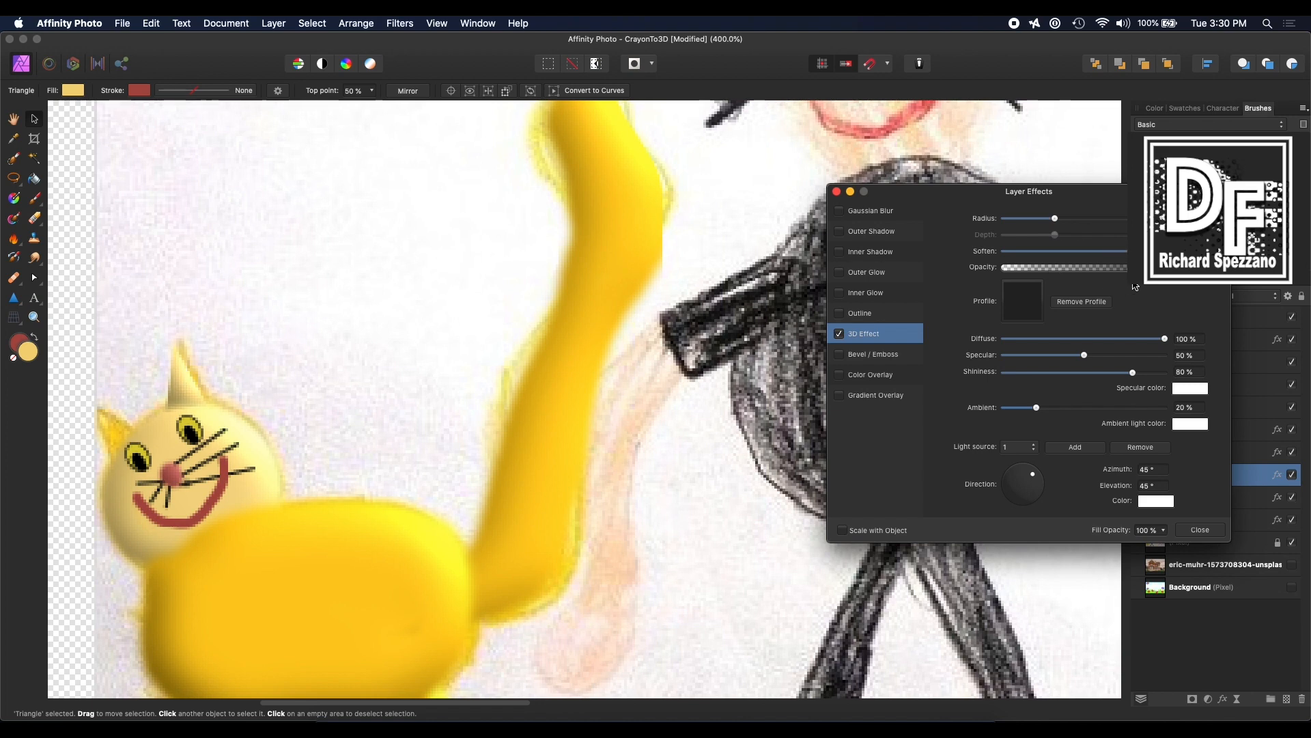
pyautogui.click(836, 191)
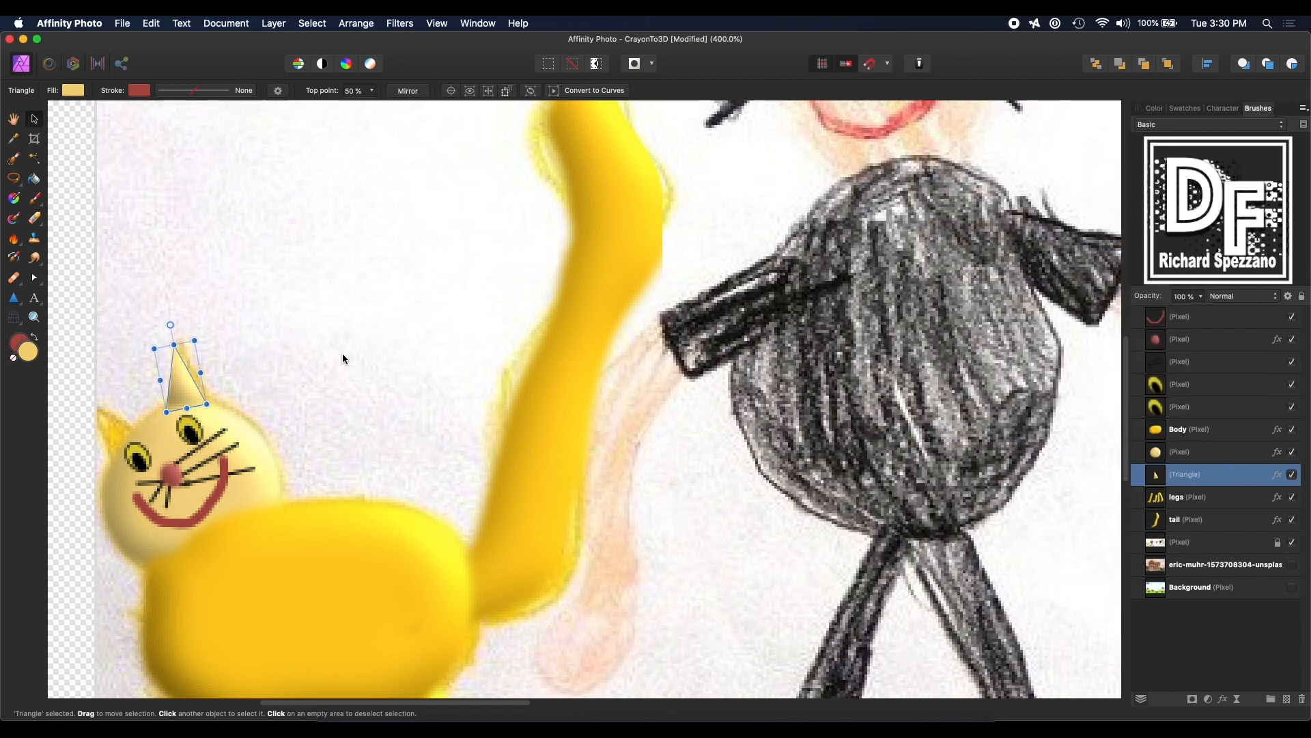
# Step: Duplicate the ear triangle, rotate the copy counterclockwise, and fit it at the head's upper-left edge as the second ear
pyautogui.click(184, 365)
pyautogui.click(190, 375)
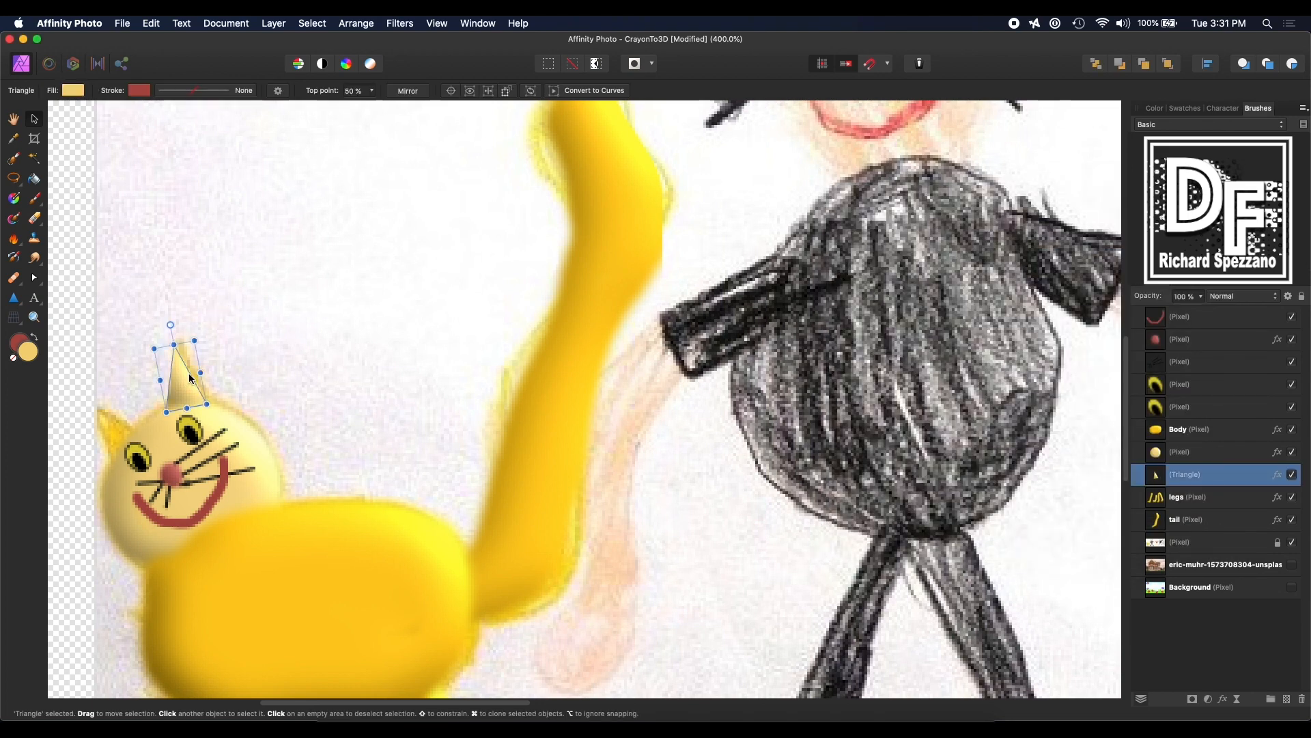
pyautogui.moveTo(191, 377); pyautogui.dragTo(109, 419)
pyautogui.moveTo(104, 374); pyautogui.dragTo(82, 385)
pyautogui.moveTo(112, 429); pyautogui.dragTo(114, 431)
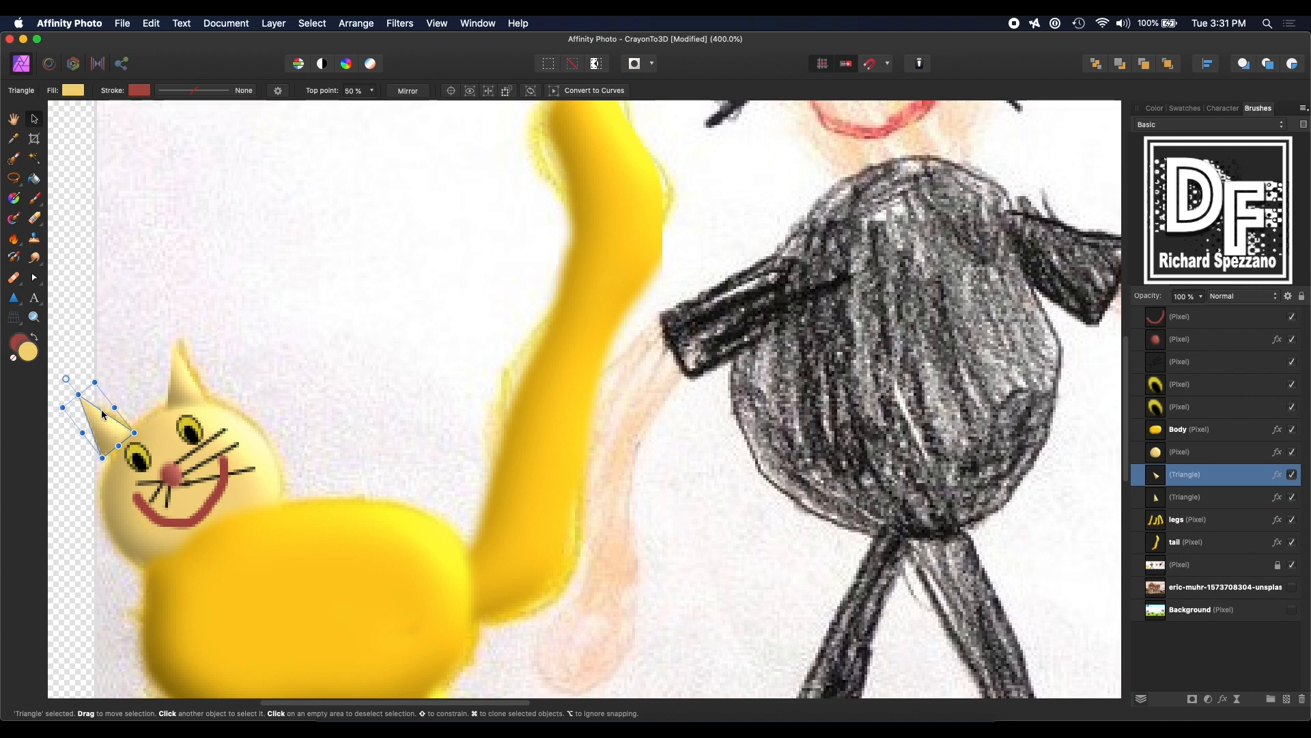
pyautogui.moveTo(65, 379); pyautogui.dragTo(60, 386)
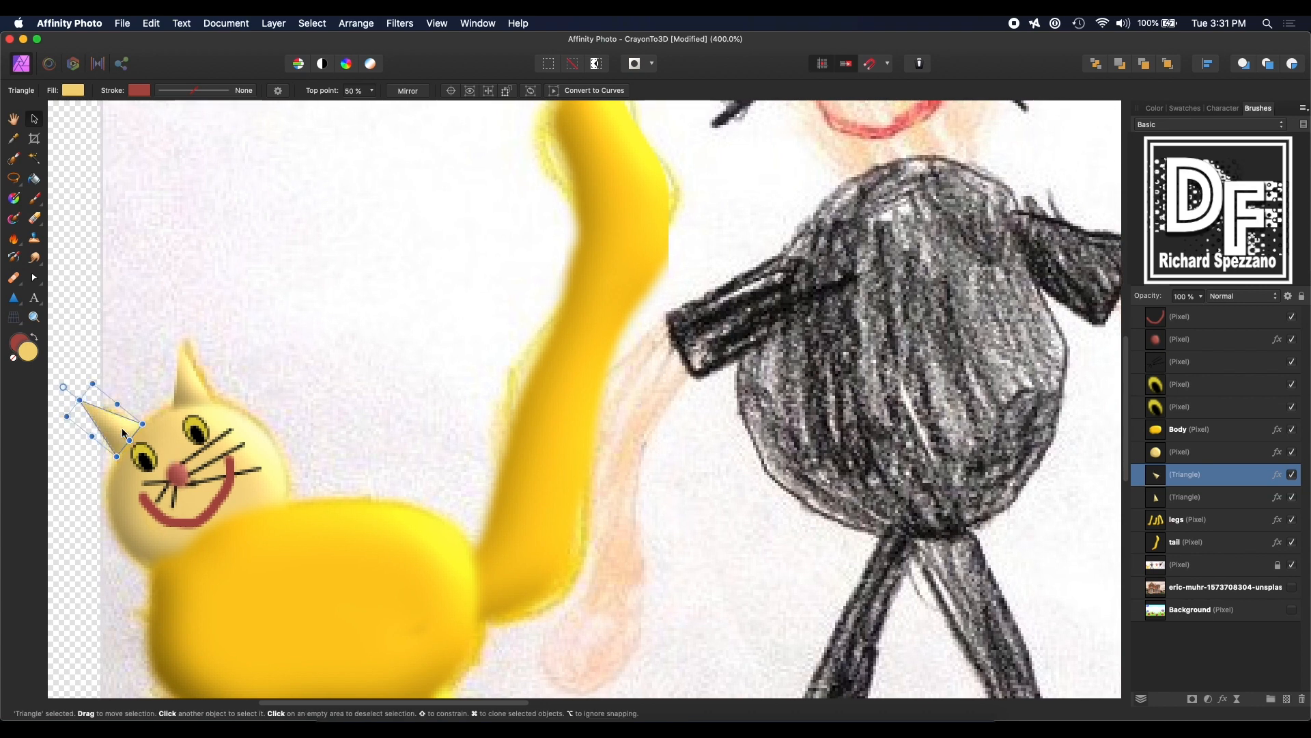
pyautogui.moveTo(118, 429); pyautogui.dragTo(124, 431)
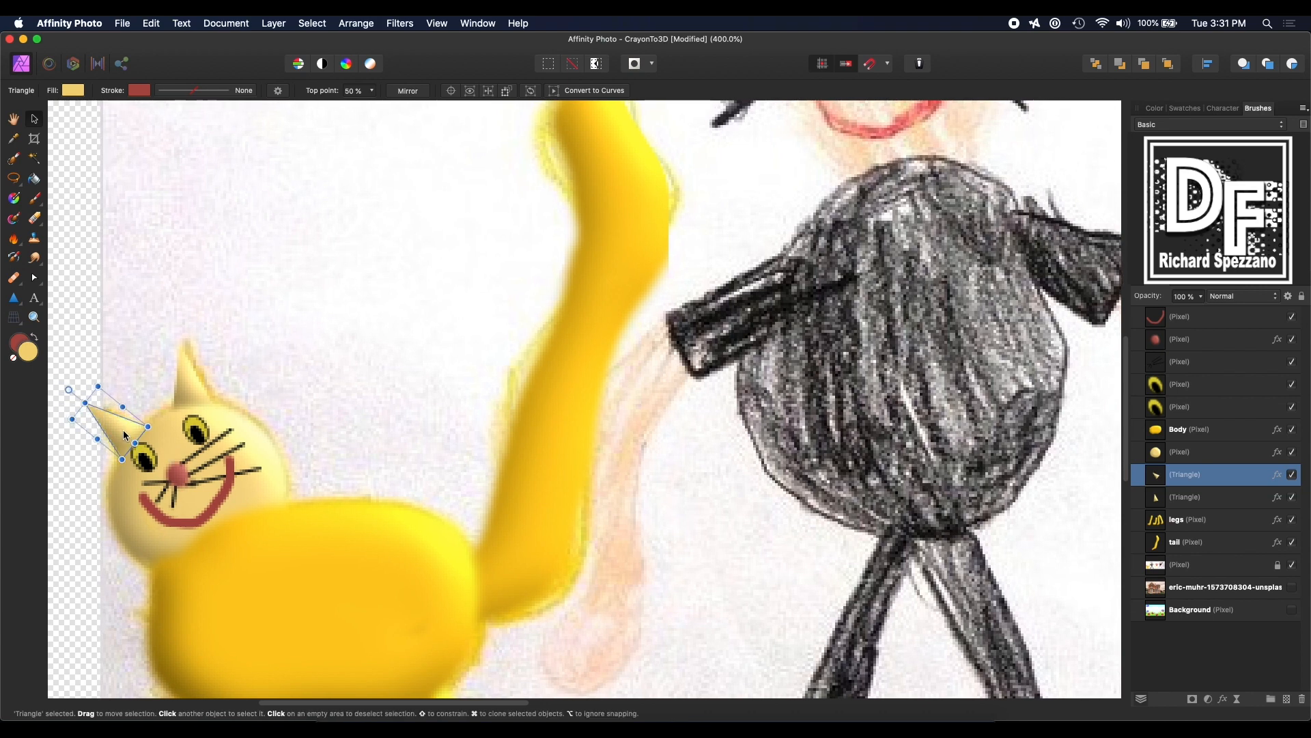
pyautogui.click(409, 357)
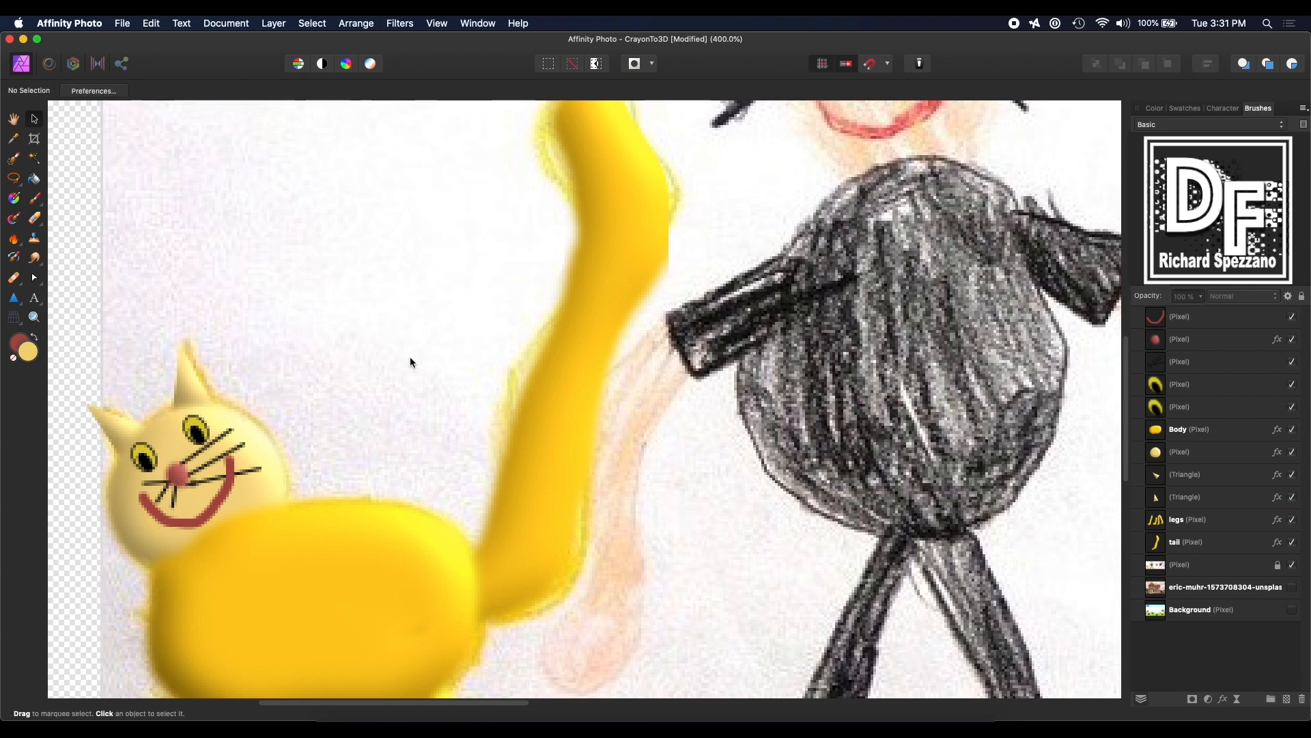
# Step: Hide the locked crayon drawing layer so only the rebuilt cat remains on the transparent canvas
pyautogui.click(1294, 564)
pyautogui.scroll(-3, 360, 399)
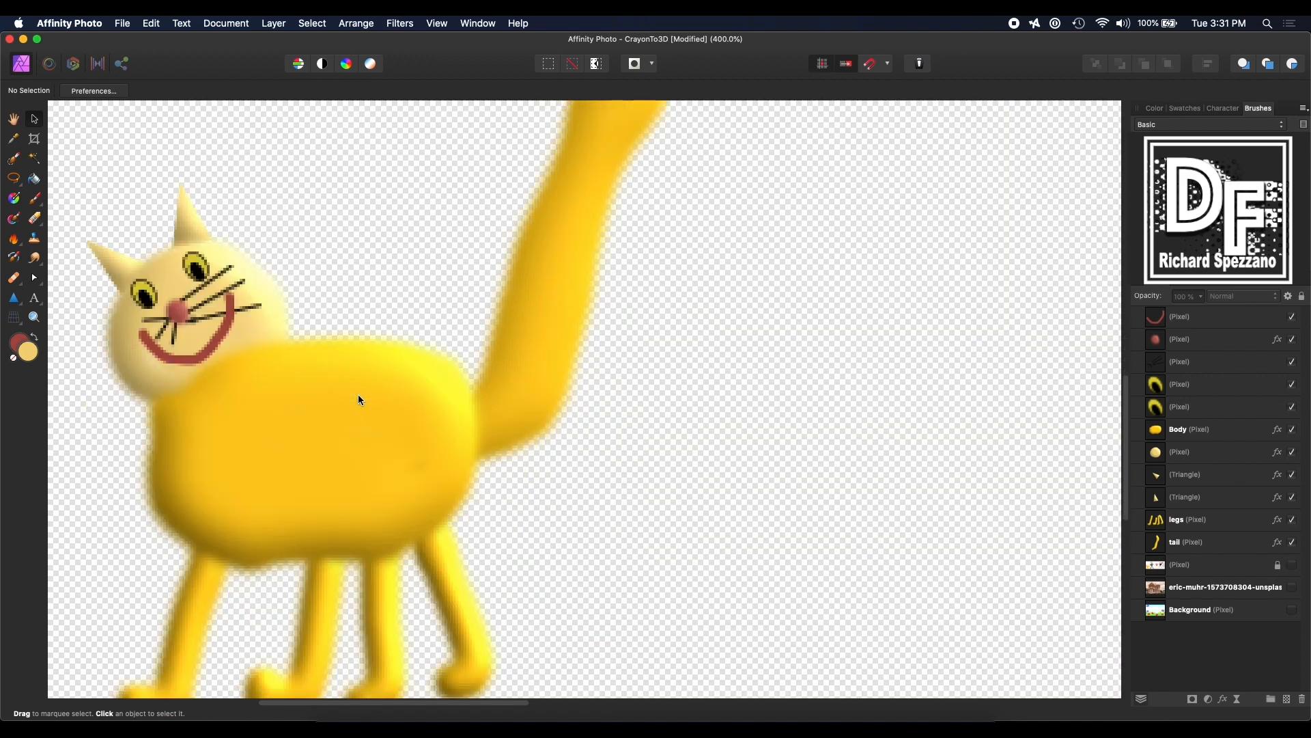
pyautogui.scroll(2, 360, 400)
pyautogui.scroll(-5, 361, 395)
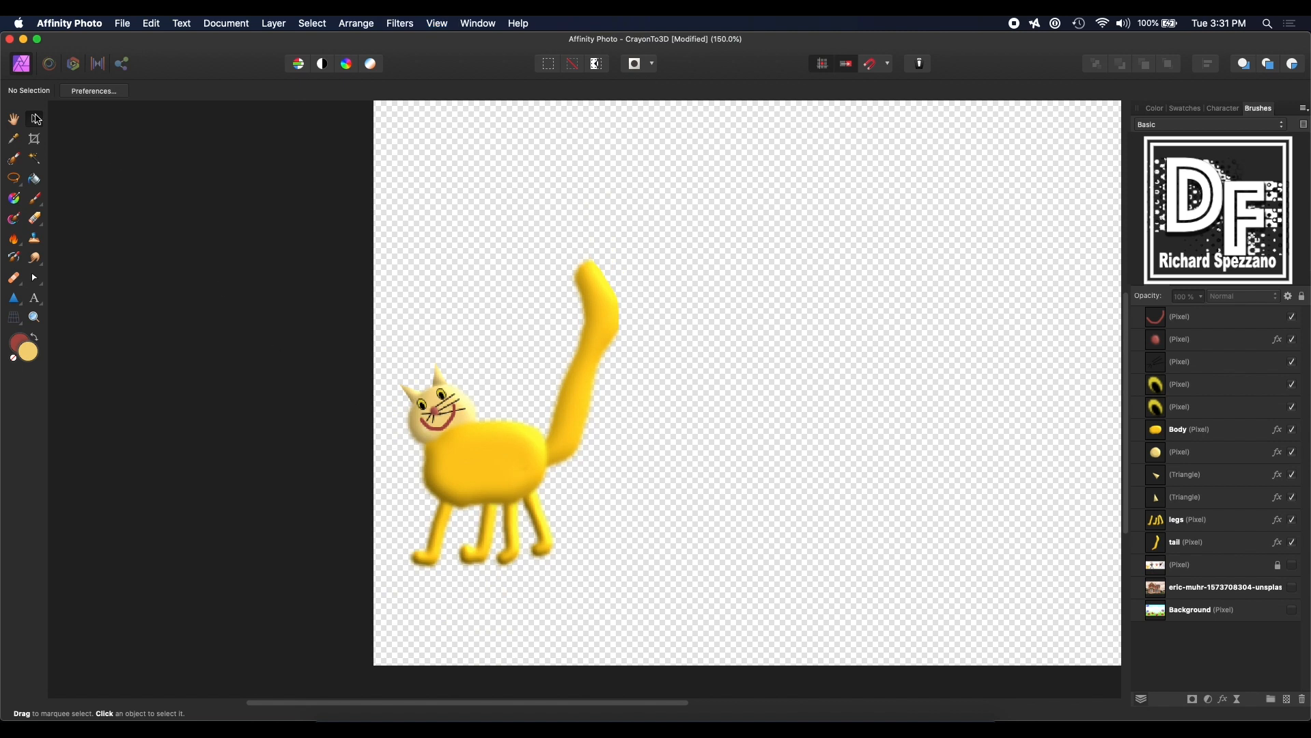
# Step: Group all the cat layers, from the tail layer up to the mouth layer
pyautogui.click(466, 403)
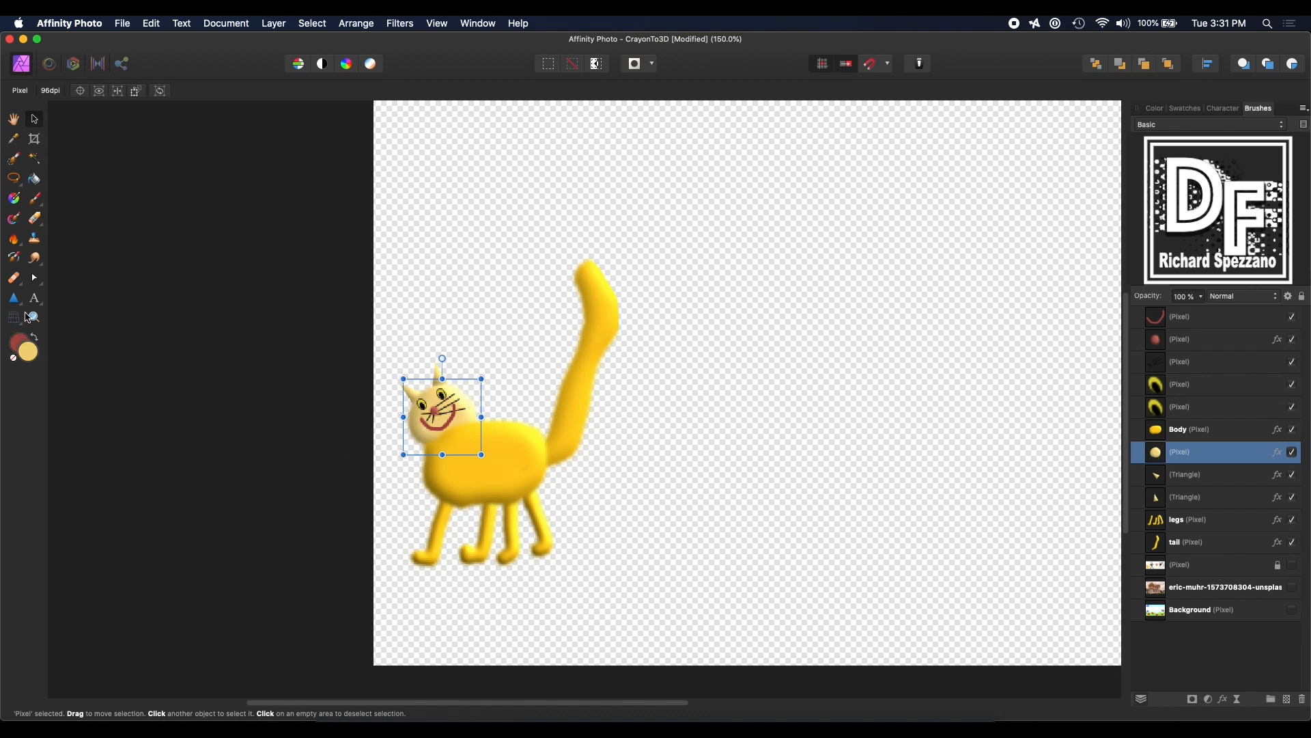
pyautogui.click(14, 119)
pyautogui.press('super+0')
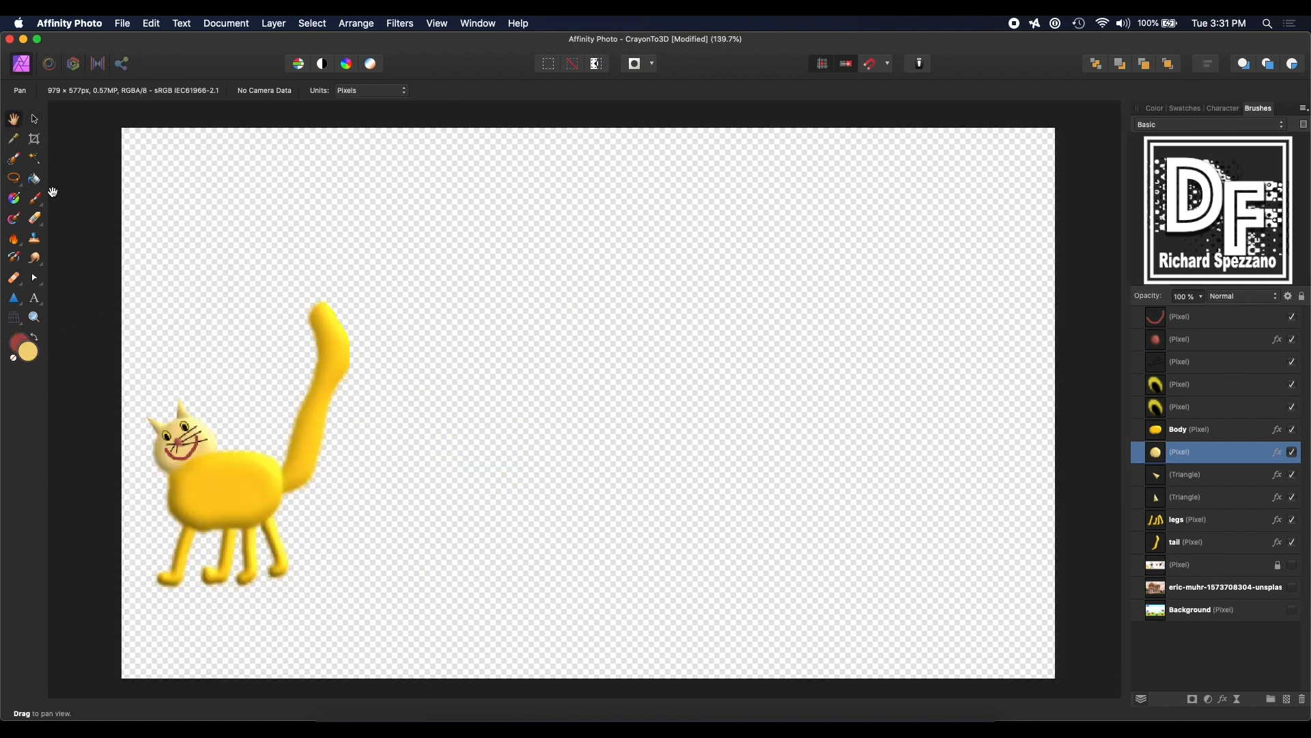
pyautogui.click(35, 120)
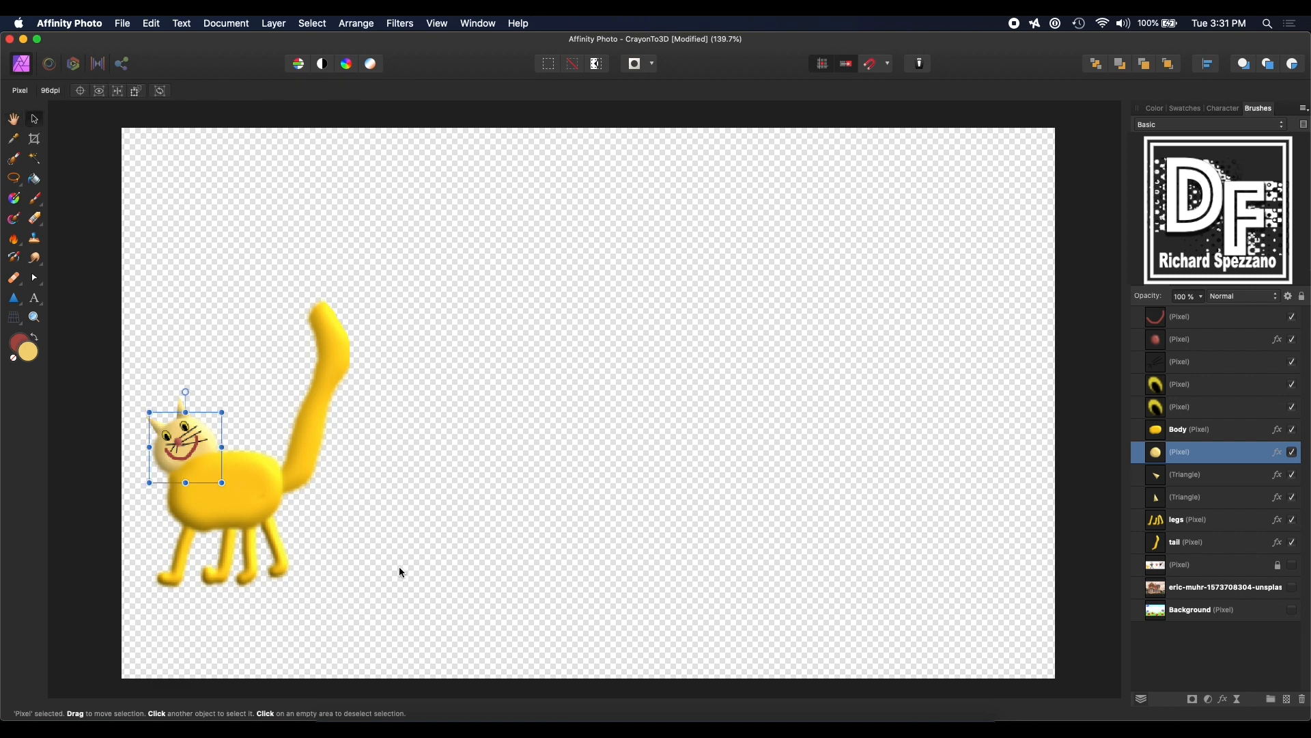
pyautogui.click(1156, 543)
pyautogui.keyDown('shift'); pyautogui.click(1156, 324); pyautogui.keyUp('shift')
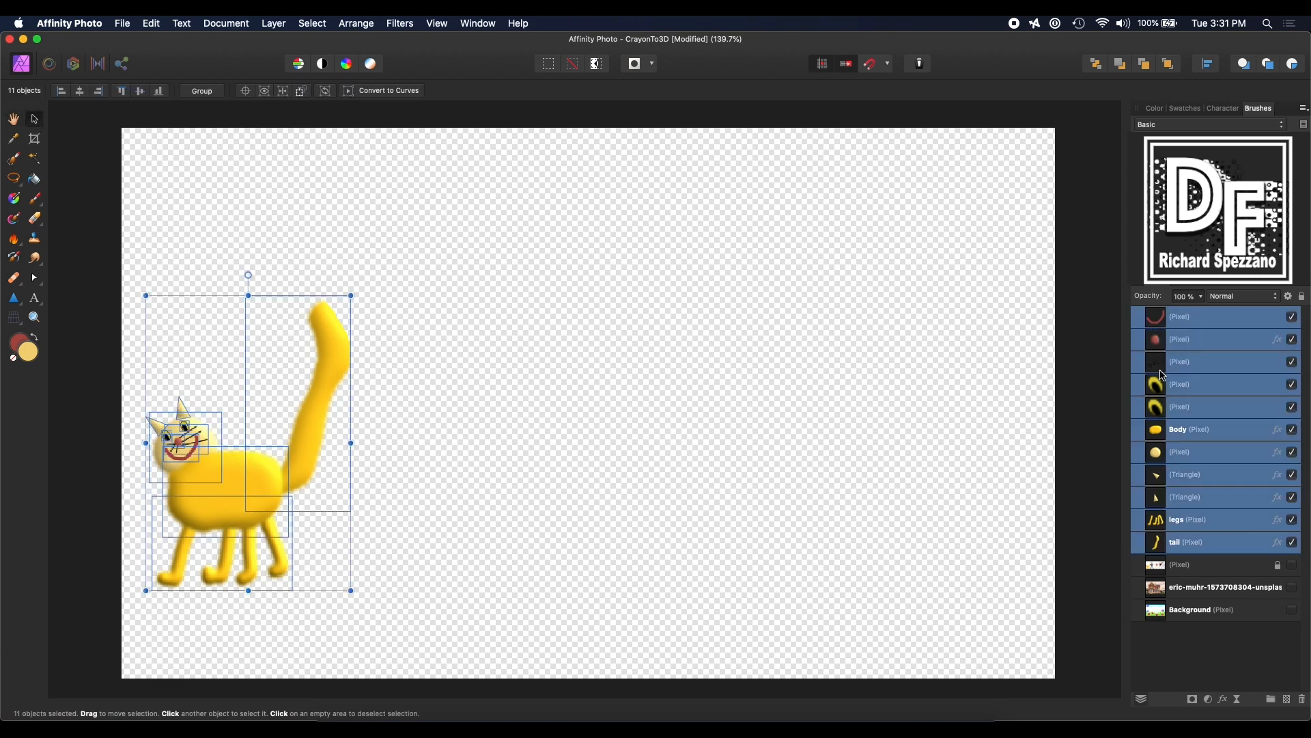
pyautogui.press('super+g')
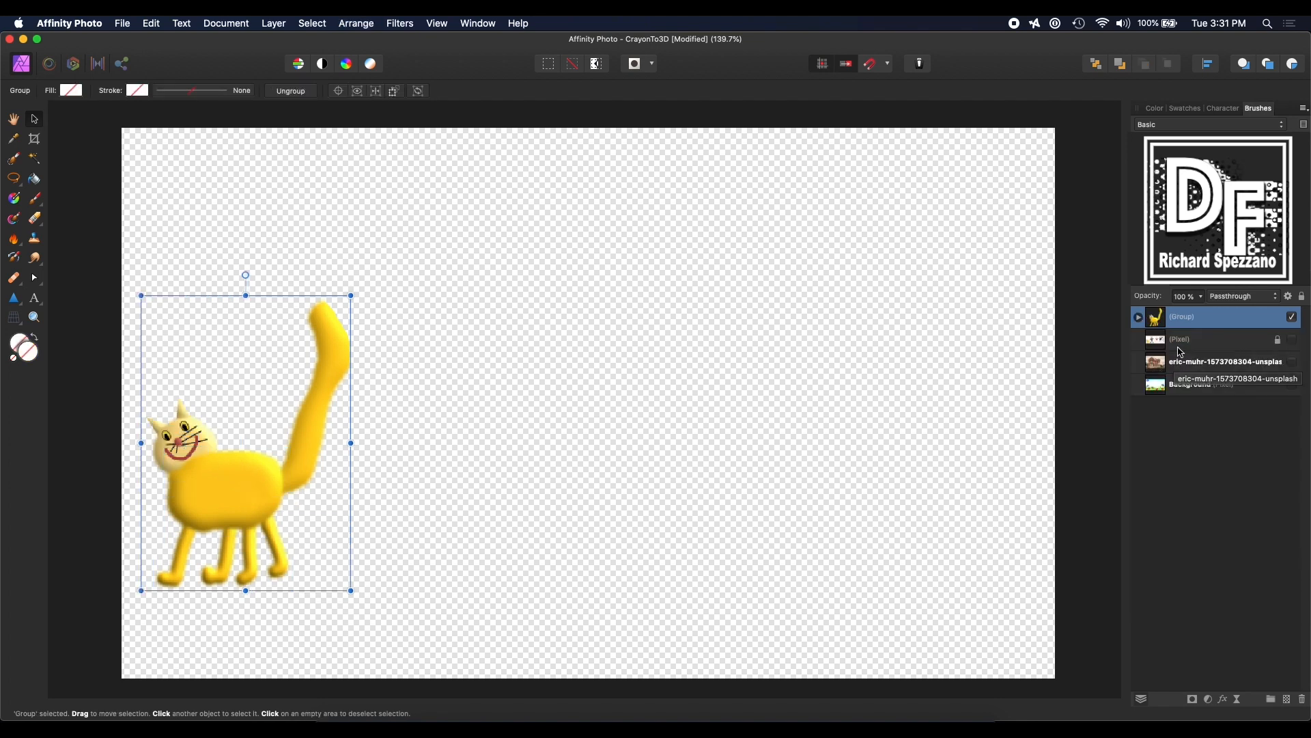
# Step: Rasterize a duplicate of the cat group with the original group hidden, and move the flattened cat toward the canvas centre
pyautogui.press('super+g')
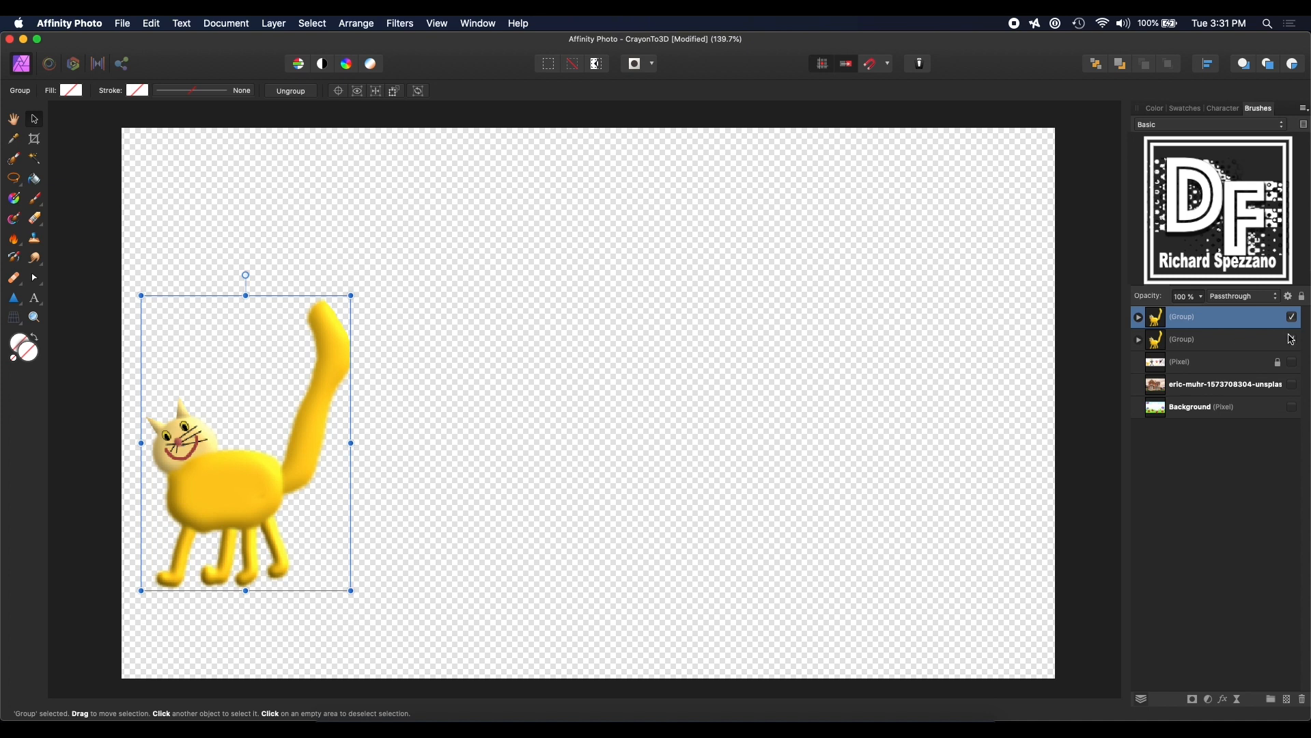
pyautogui.click(1294, 341)
pyautogui.rightClick(1191, 320)
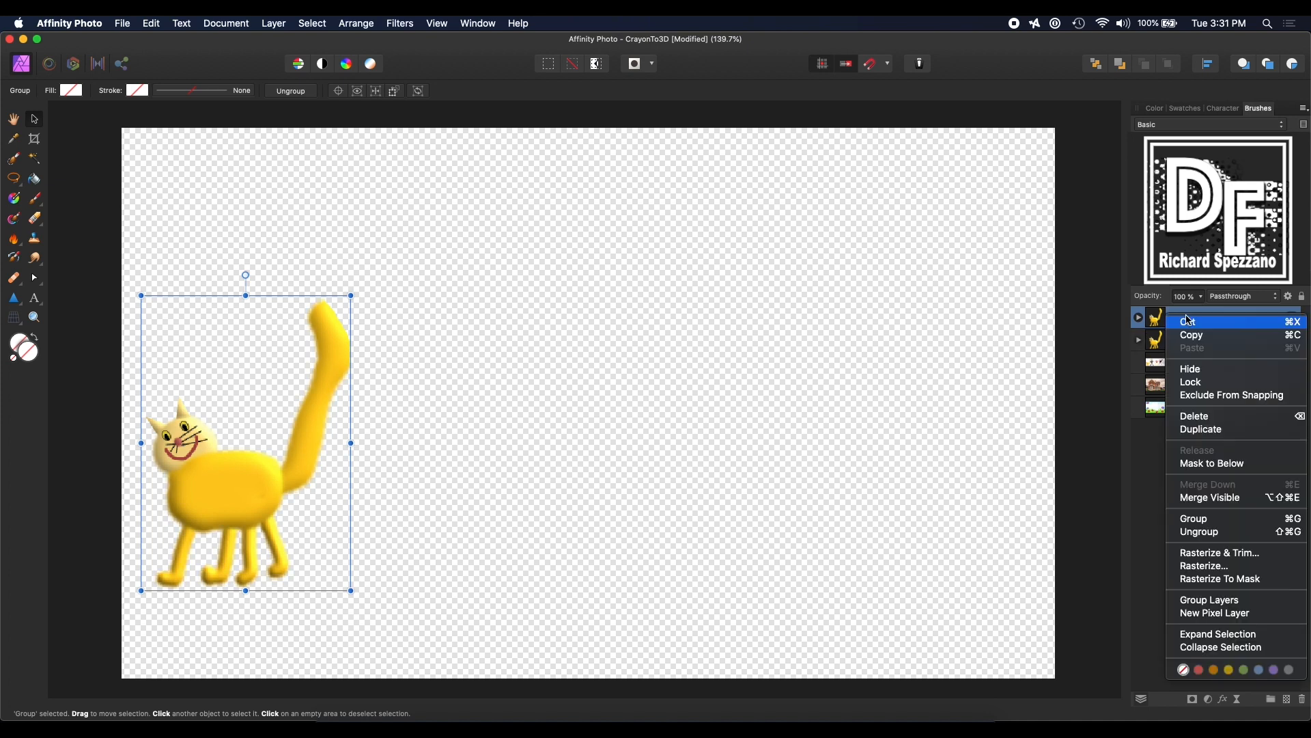
pyautogui.click(1190, 567)
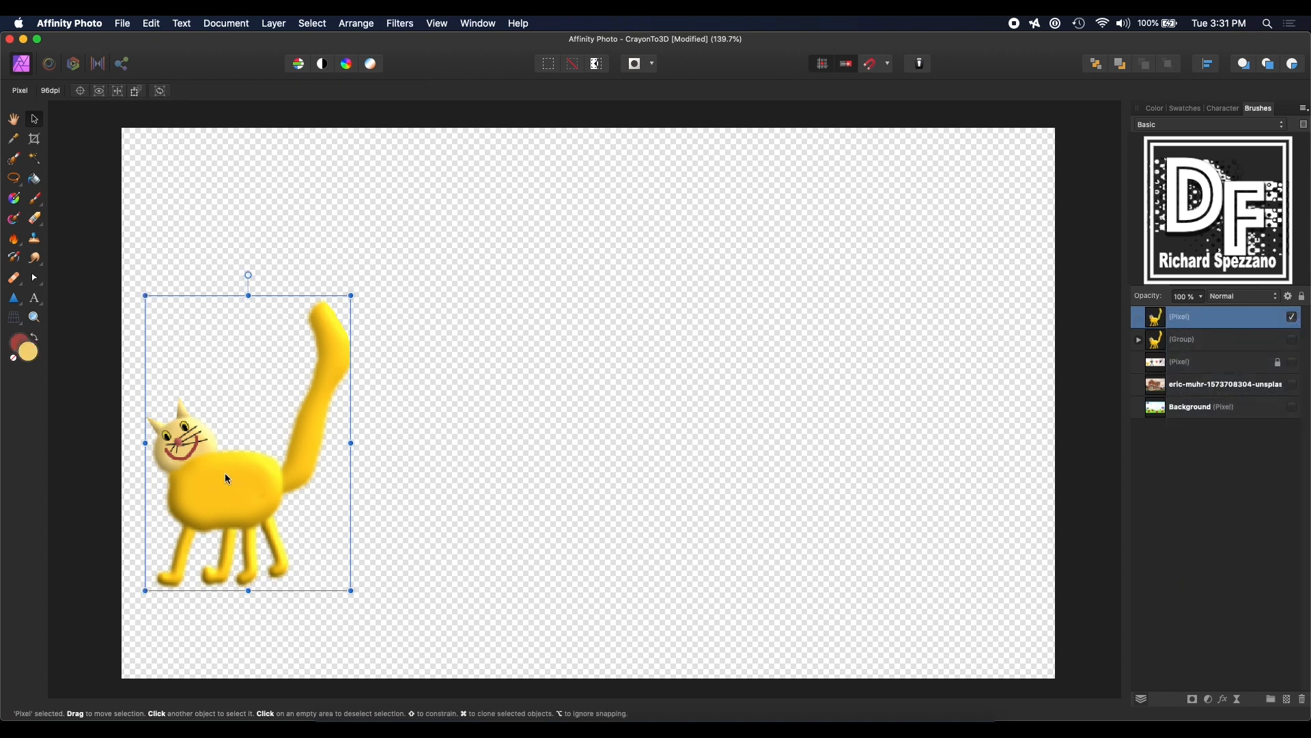
pyautogui.moveTo(242, 478); pyautogui.dragTo(449, 464)
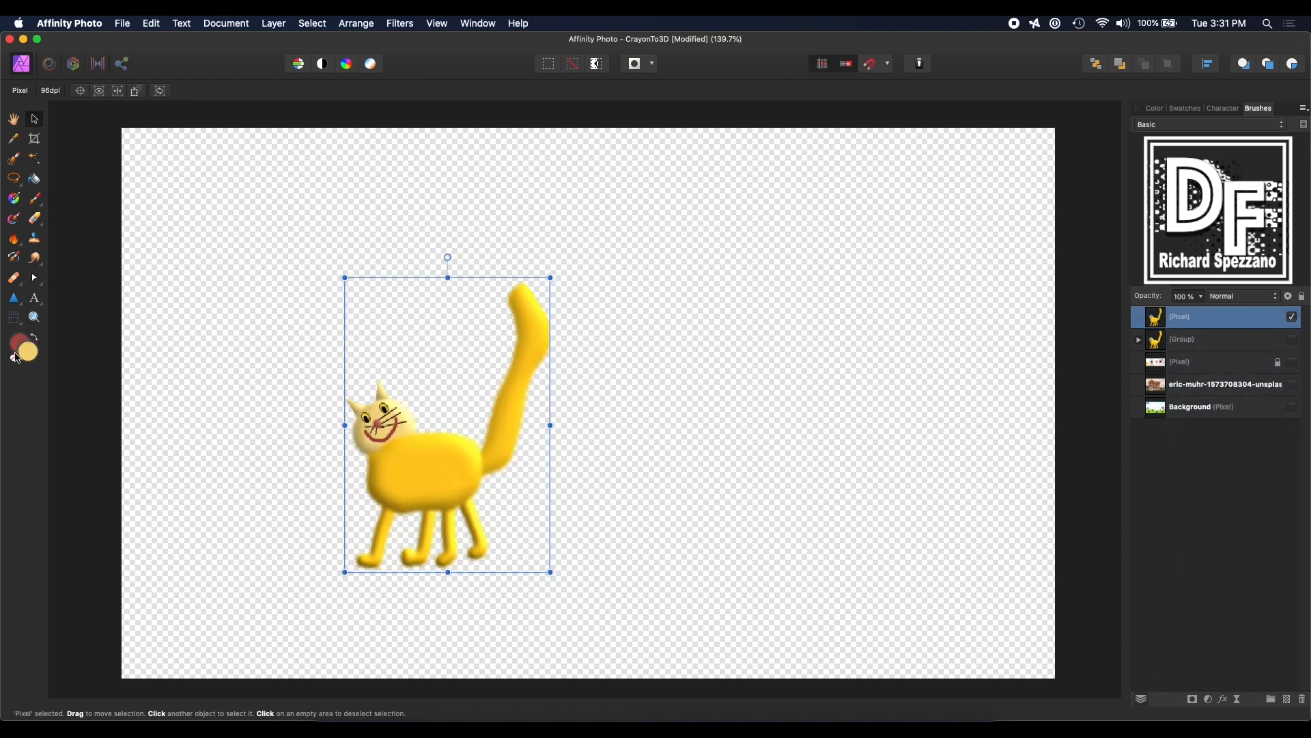
# Step: Choose the Burn Brush for the flattened cat and set its opacity to 72%
pyautogui.click(32, 317)
pyautogui.click(400, 412)
pyautogui.click(400, 412)
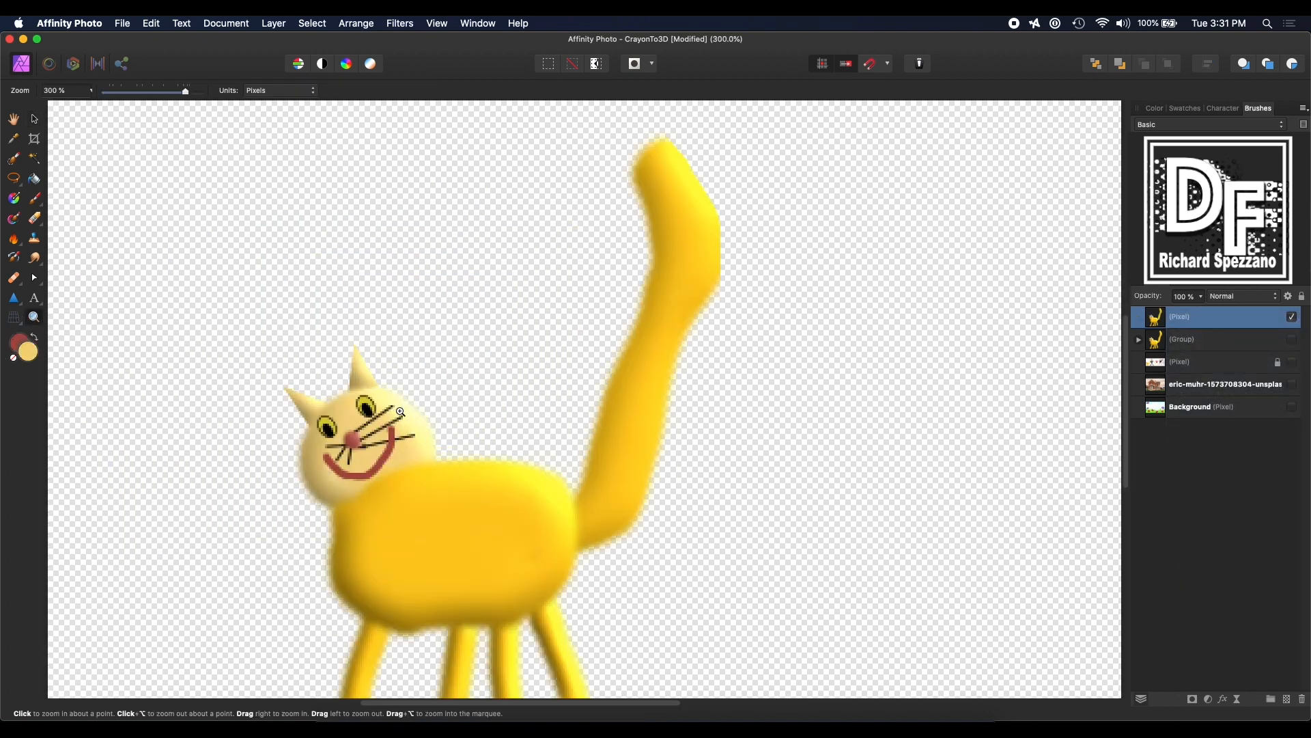
pyautogui.click(400, 412)
pyautogui.scroll(2, 400, 412)
pyautogui.press('super+minus')
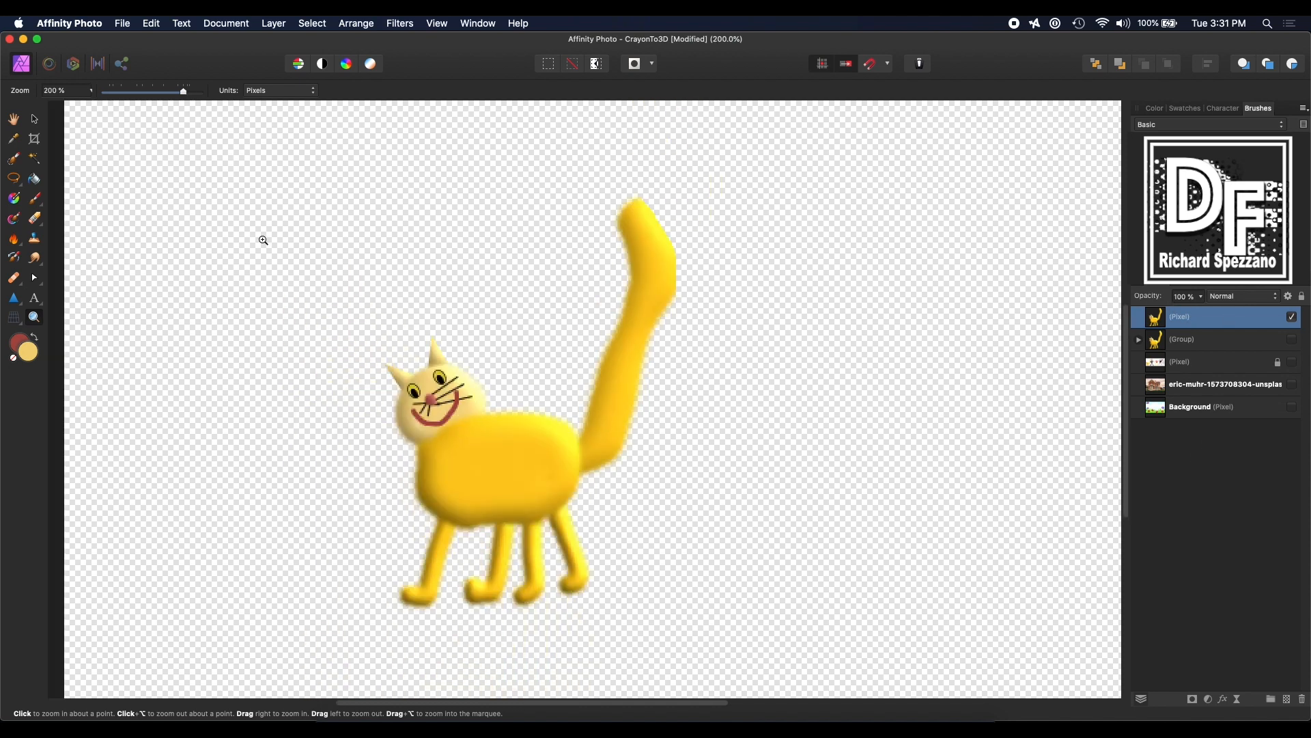
pyautogui.click(15, 239)
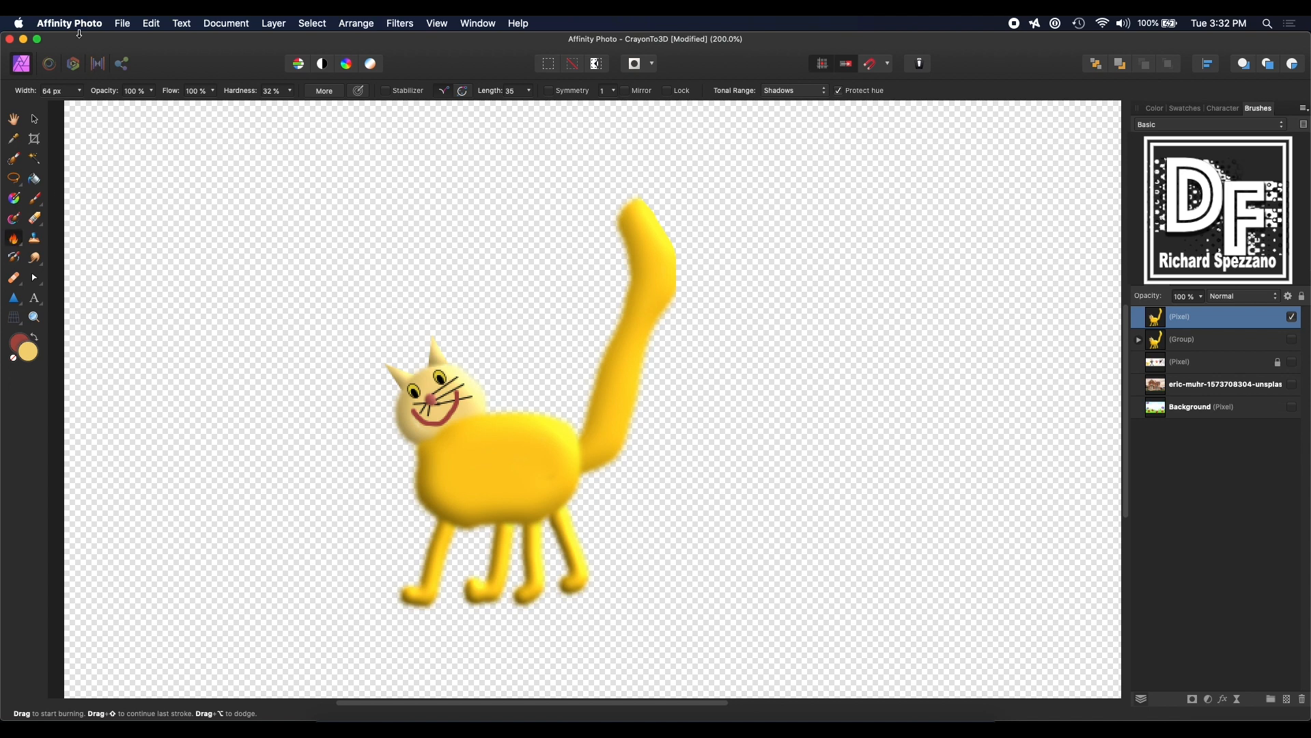
pyautogui.click(151, 94)
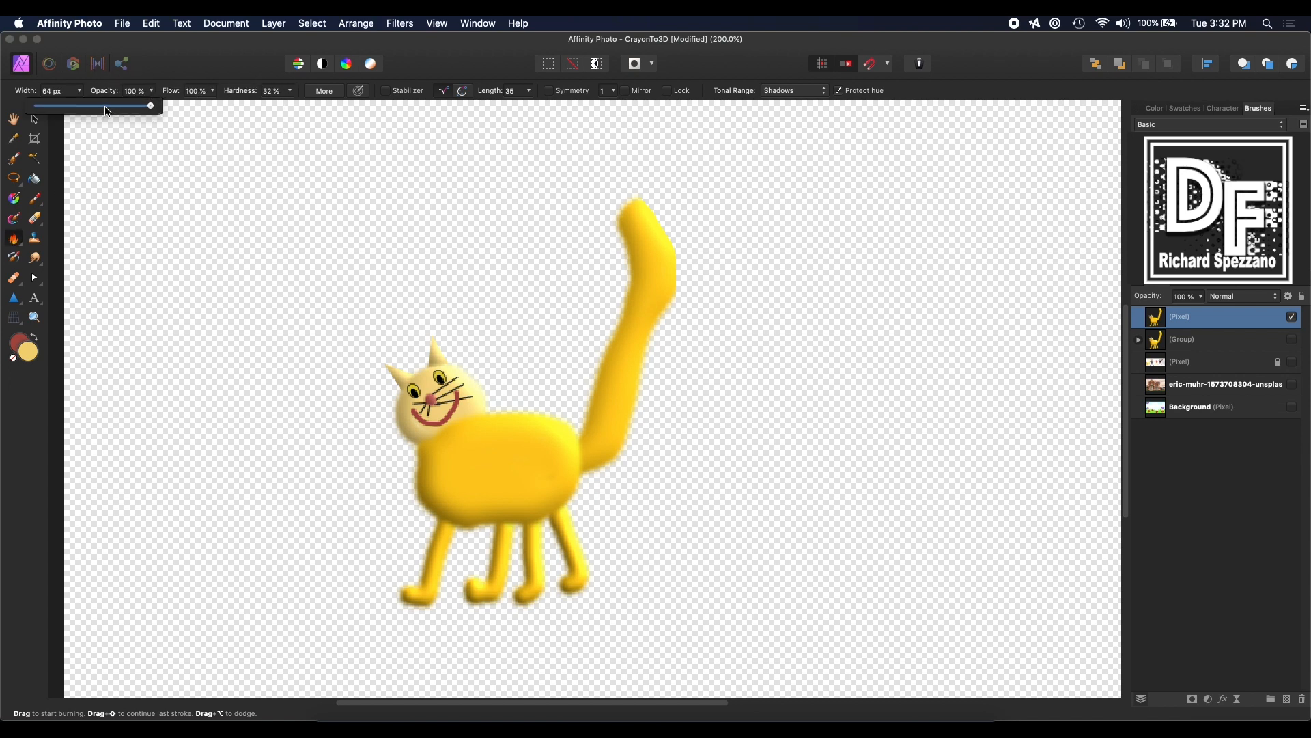
pyautogui.click(111, 107)
pyautogui.moveTo(108, 107); pyautogui.dragTo(119, 108)
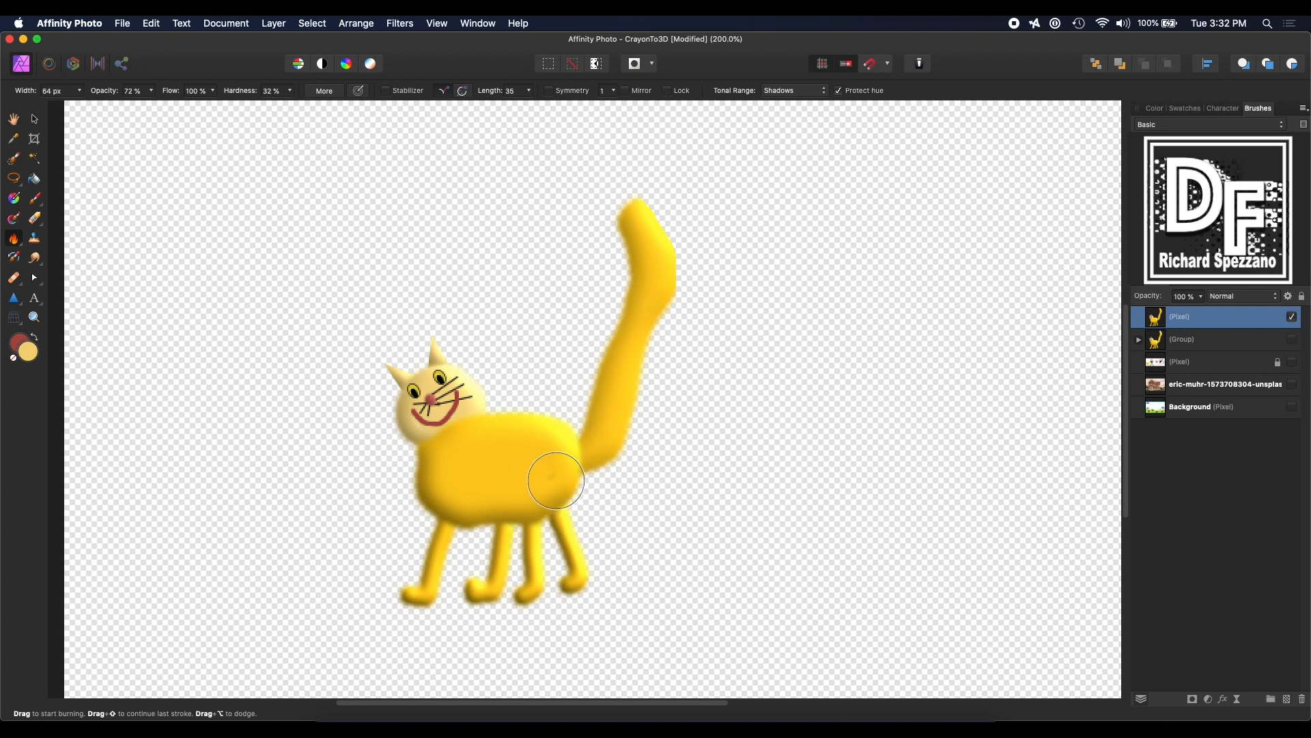
# Step: Try darkening the body's lower edge with the burn brush reduced to 46.2 px, and undo the burn
pyautogui.press('[')
pyautogui.press('[')
pyautogui.moveTo(553, 489)
pyautogui.mouseDown()
pyautogui.moveTo(495, 509)
pyautogui.moveTo(437, 505)
pyautogui.moveTo(583, 513)
pyautogui.mouseUp()
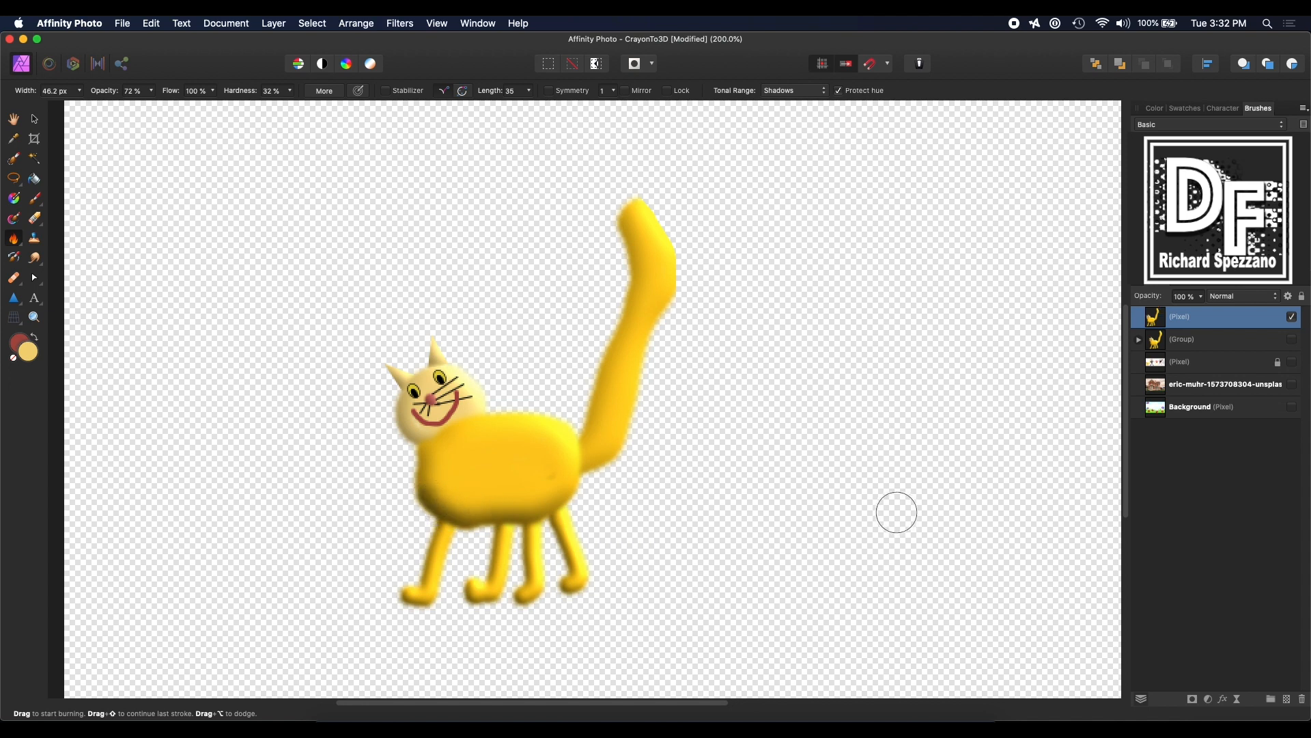
pyautogui.press('super+z')
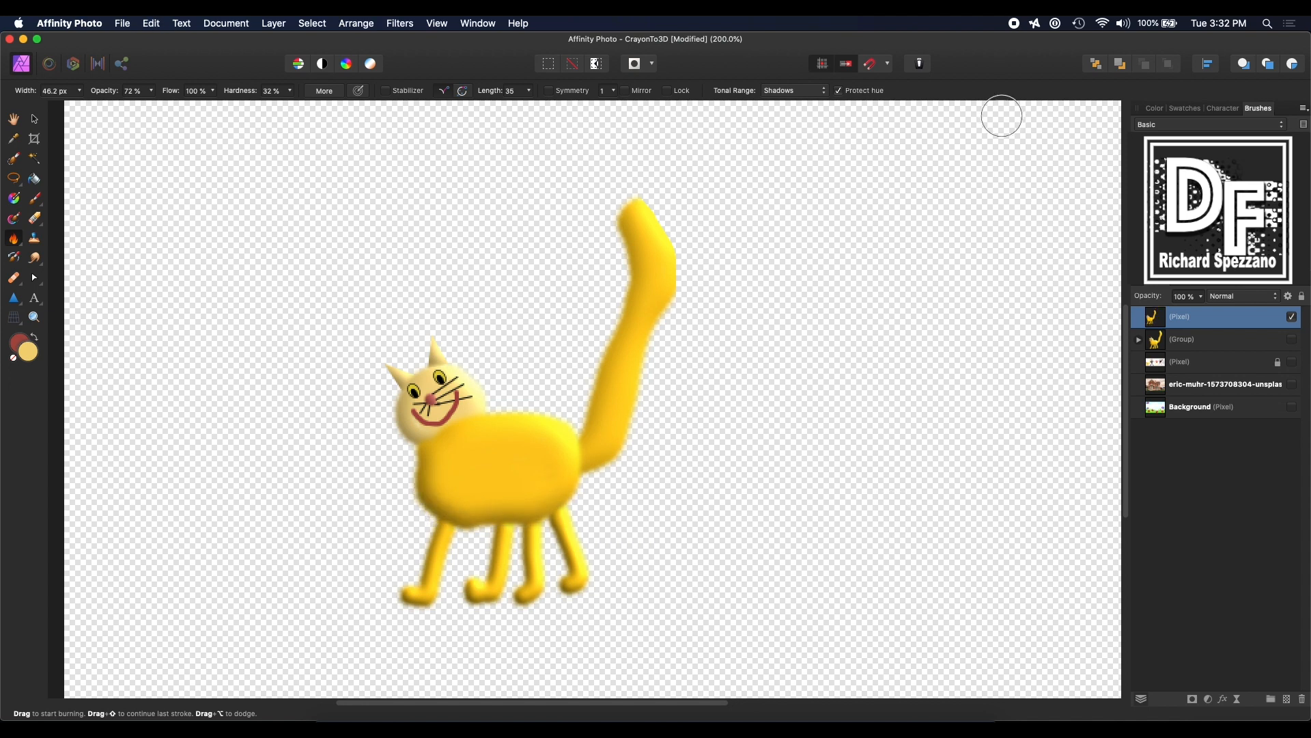
# Step: Turn off Protect hue for the Burn Brush and test it along the underside of the body, undoing the stroke
pyautogui.click(840, 91)
pyautogui.moveTo(597, 497)
pyautogui.mouseDown()
pyautogui.moveTo(576, 476)
pyautogui.moveTo(529, 506)
pyautogui.moveTo(441, 519)
pyautogui.mouseUp()
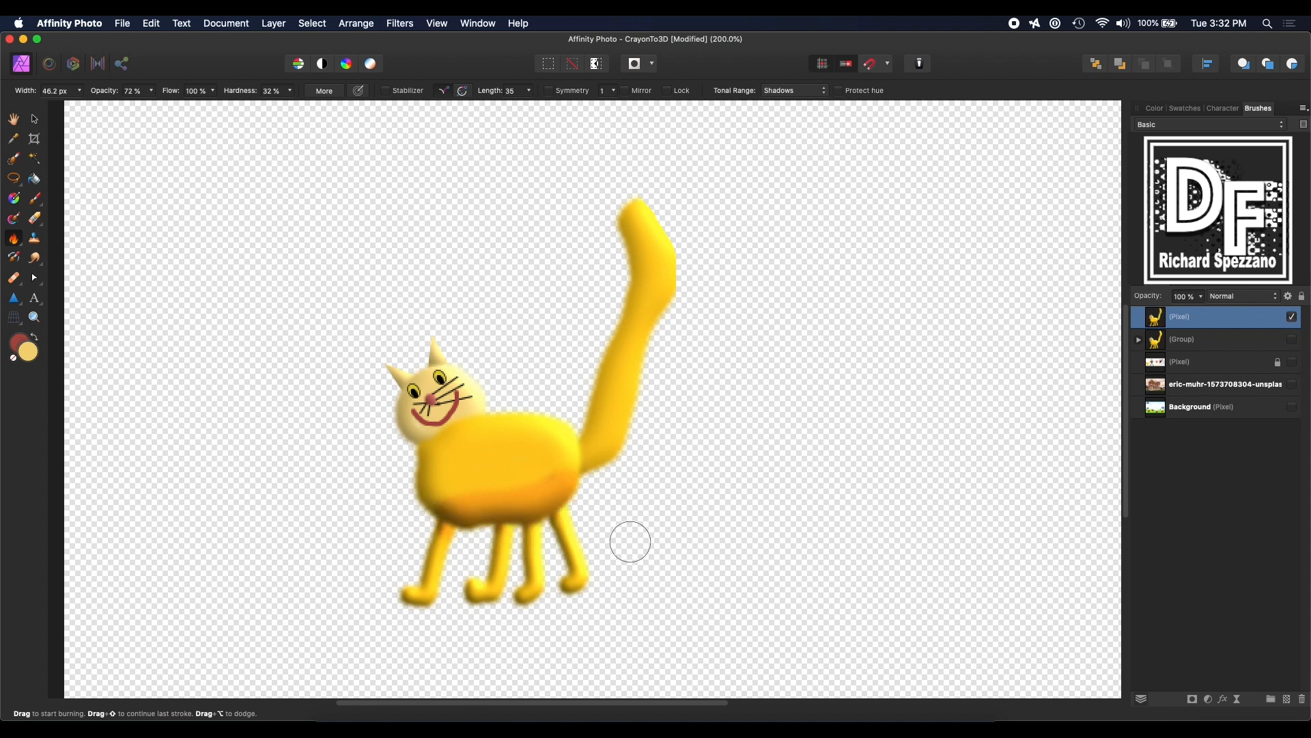
pyautogui.press('super+z')
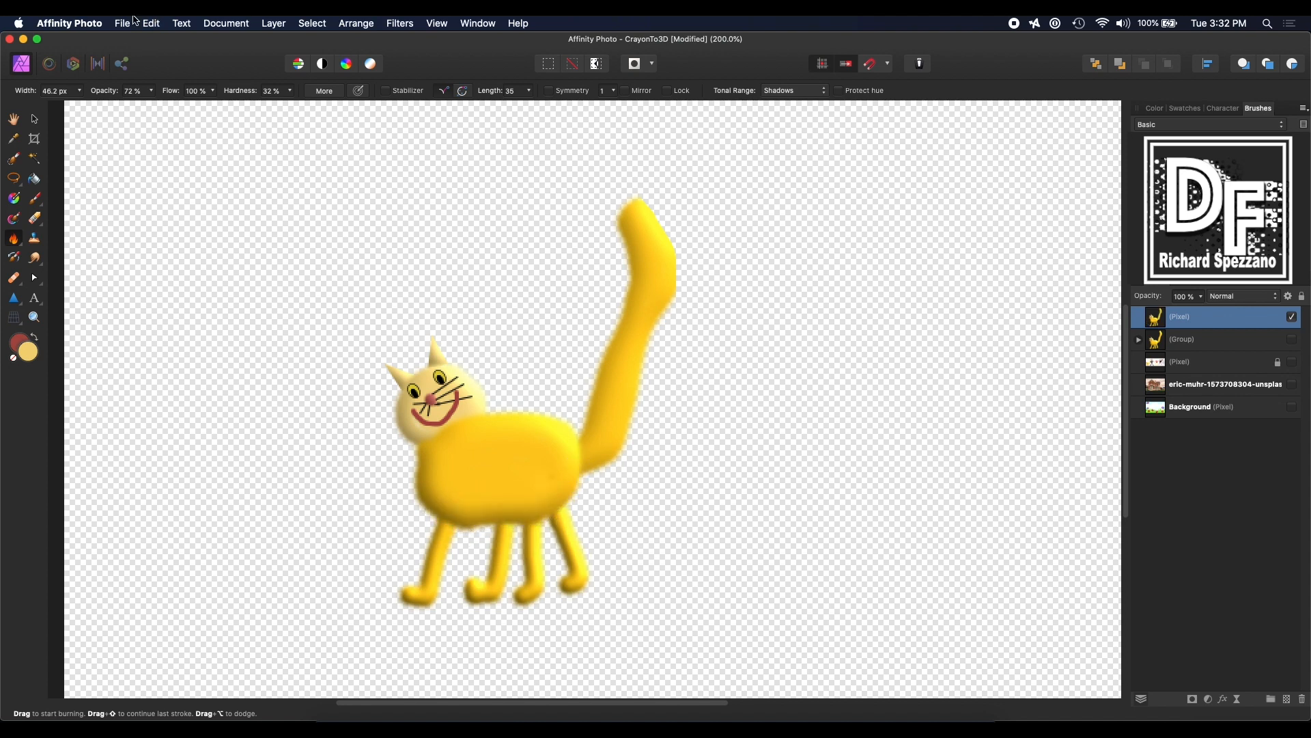
# Step: Set the burn brush hardness to 0% and test it across the lower body, undoing the stroke
pyautogui.click(290, 91)
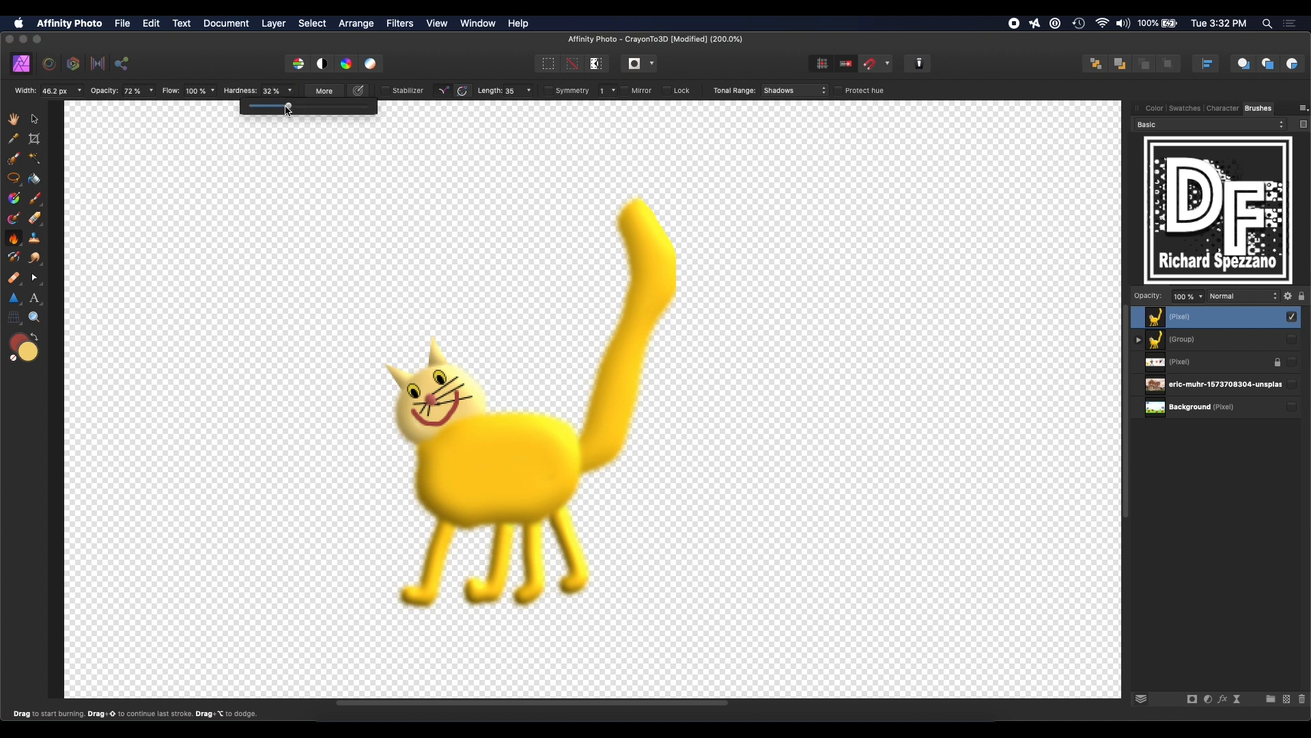
pyautogui.moveTo(288, 108); pyautogui.dragTo(228, 111)
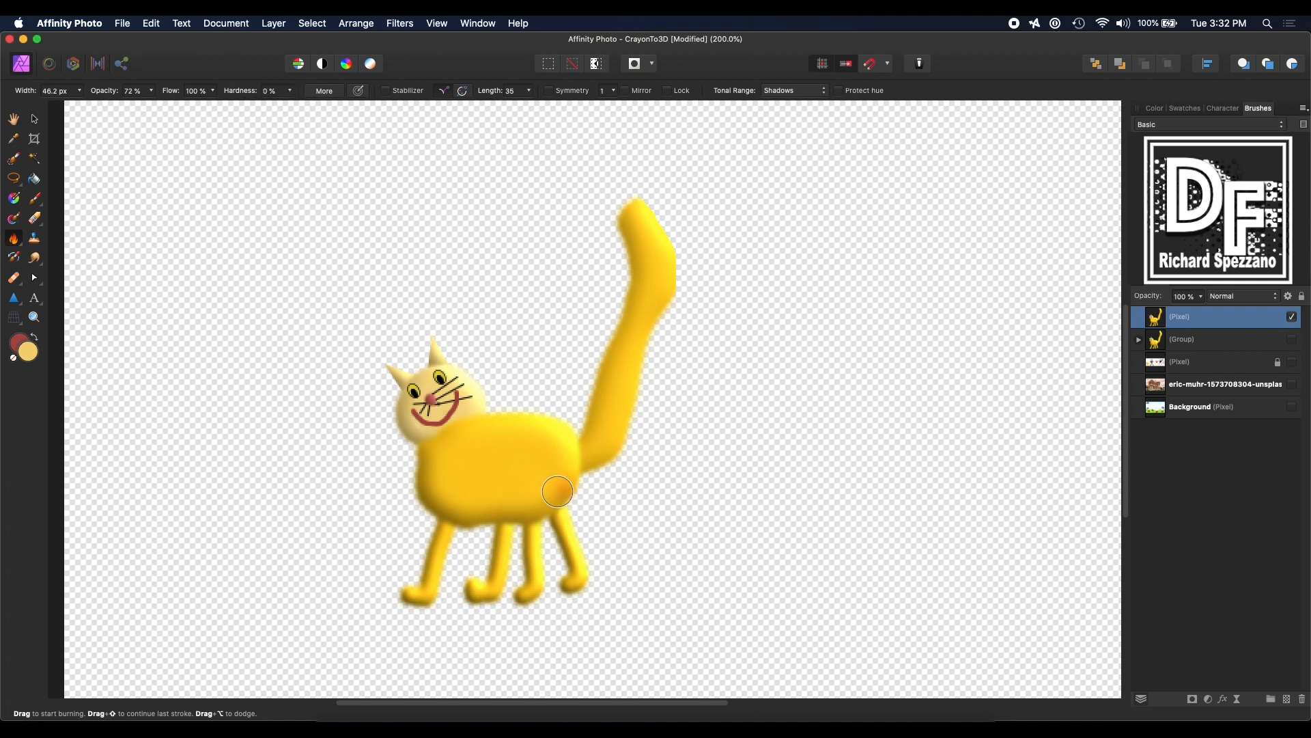
pyautogui.moveTo(558, 491)
pyautogui.mouseDown()
pyautogui.moveTo(440, 503)
pyautogui.moveTo(478, 506)
pyautogui.mouseUp()
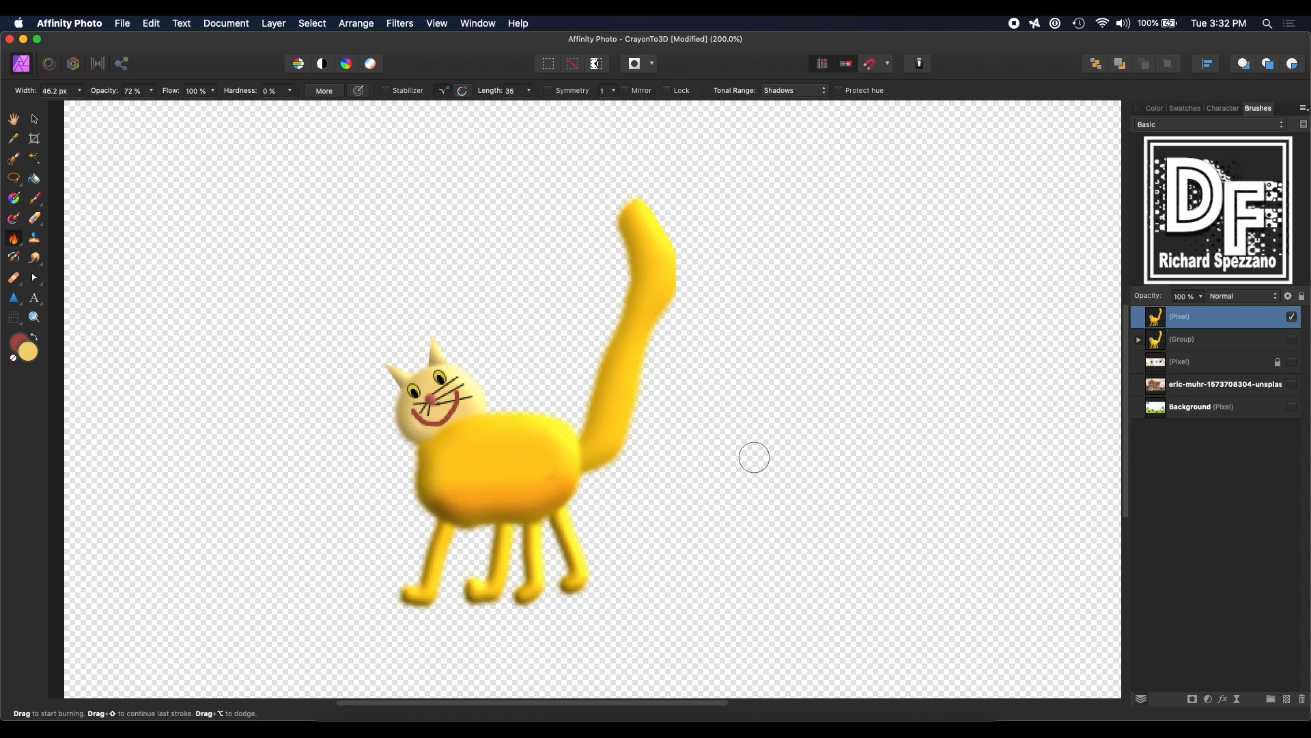
pyautogui.press('super+z')
# Step: Set the burn brush to 36.7 px wide at 28% opacity, keeping Protect hue off
pyautogui.click(839, 90)
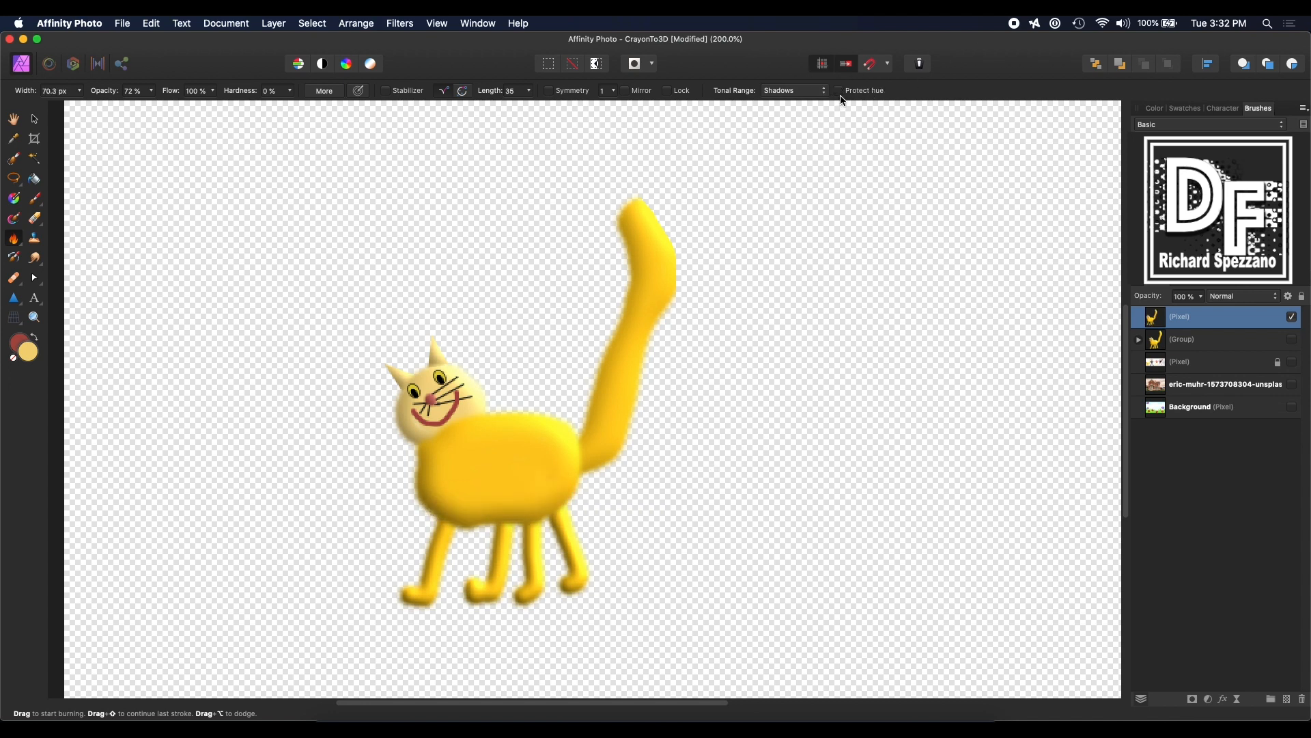
pyautogui.press('[')
pyautogui.press('[')
pyautogui.press('[')
pyautogui.press('[')
pyautogui.click(153, 92)
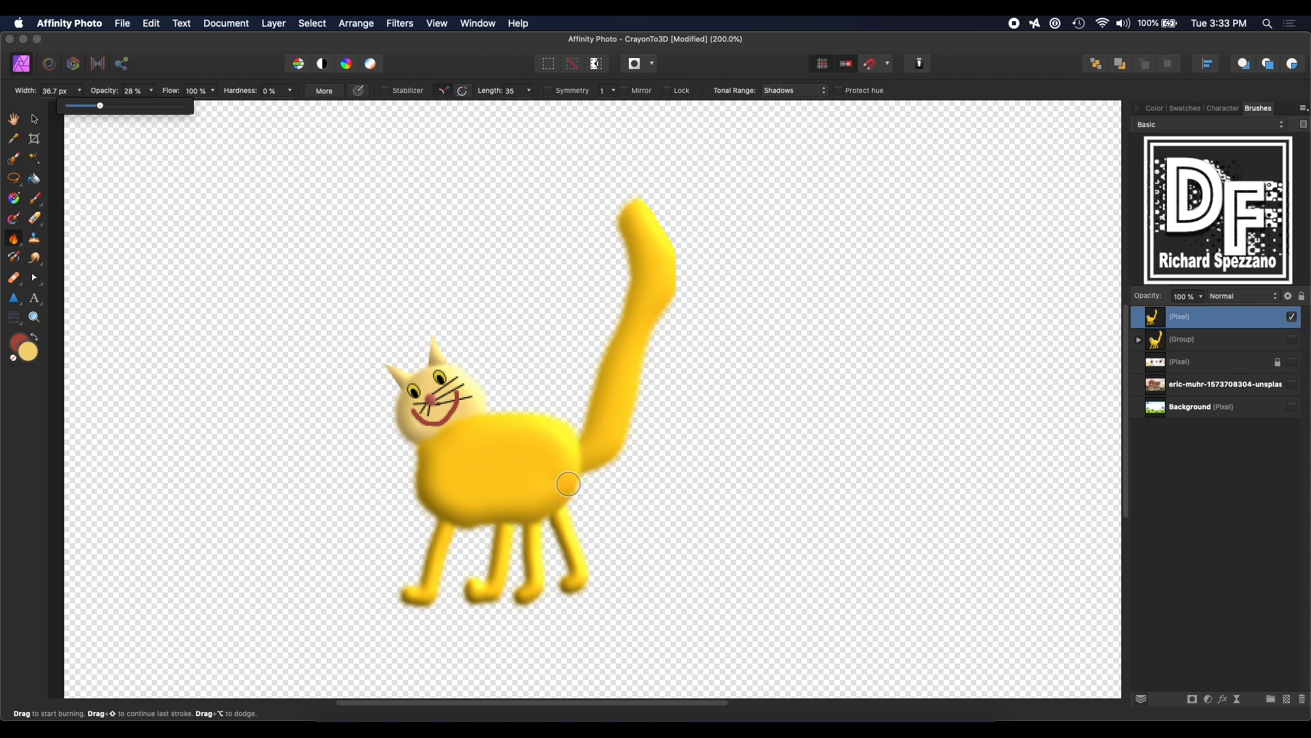
# Step: Burn shading along the cat's lower body, the tail's edge and the tops of the legs
pyautogui.moveTo(570, 485)
pyautogui.mouseDown()
pyautogui.moveTo(436, 513)
pyautogui.moveTo(570, 479)
pyautogui.moveTo(491, 502)
pyautogui.moveTo(408, 490)
pyautogui.moveTo(565, 483)
pyautogui.moveTo(707, 317)
pyautogui.moveTo(629, 439)
pyautogui.moveTo(697, 334)
pyautogui.mouseUp()
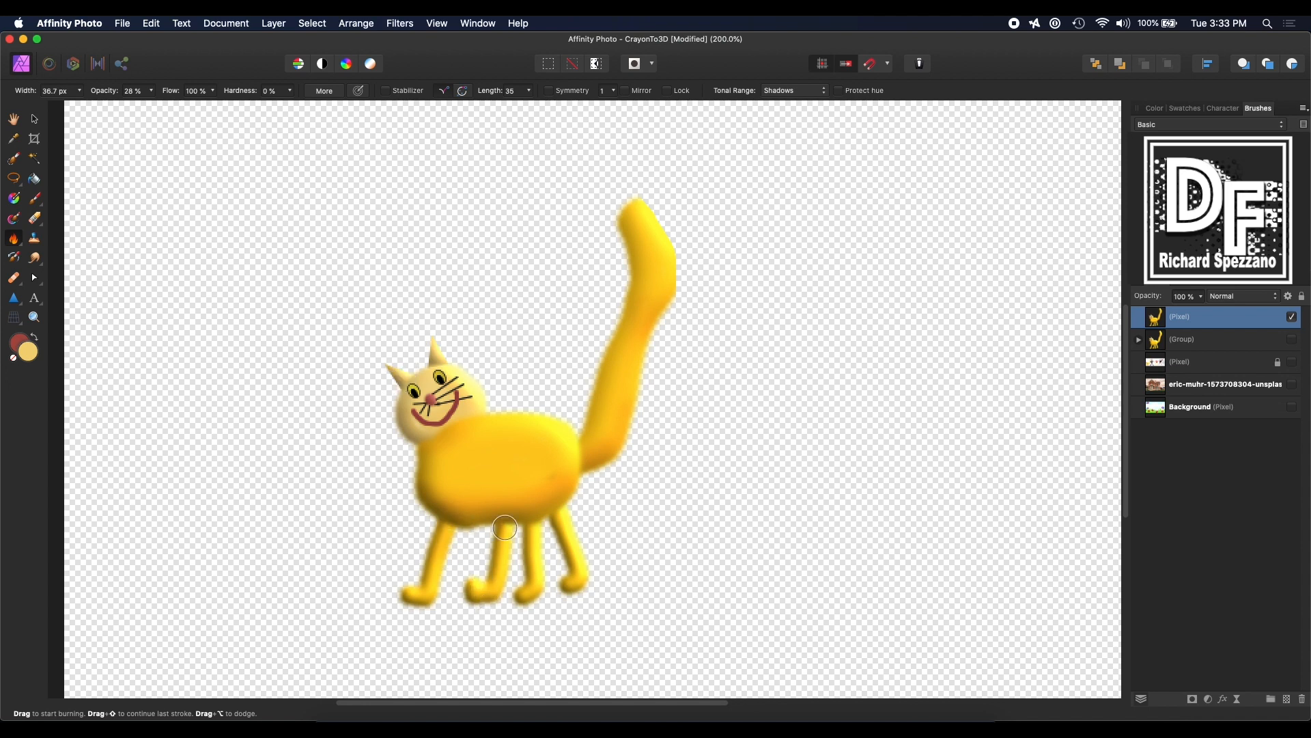
pyautogui.moveTo(528, 520)
pyautogui.mouseDown()
pyautogui.moveTo(543, 536)
pyautogui.moveTo(532, 504)
pyautogui.moveTo(541, 553)
pyautogui.moveTo(573, 560)
pyautogui.mouseUp()
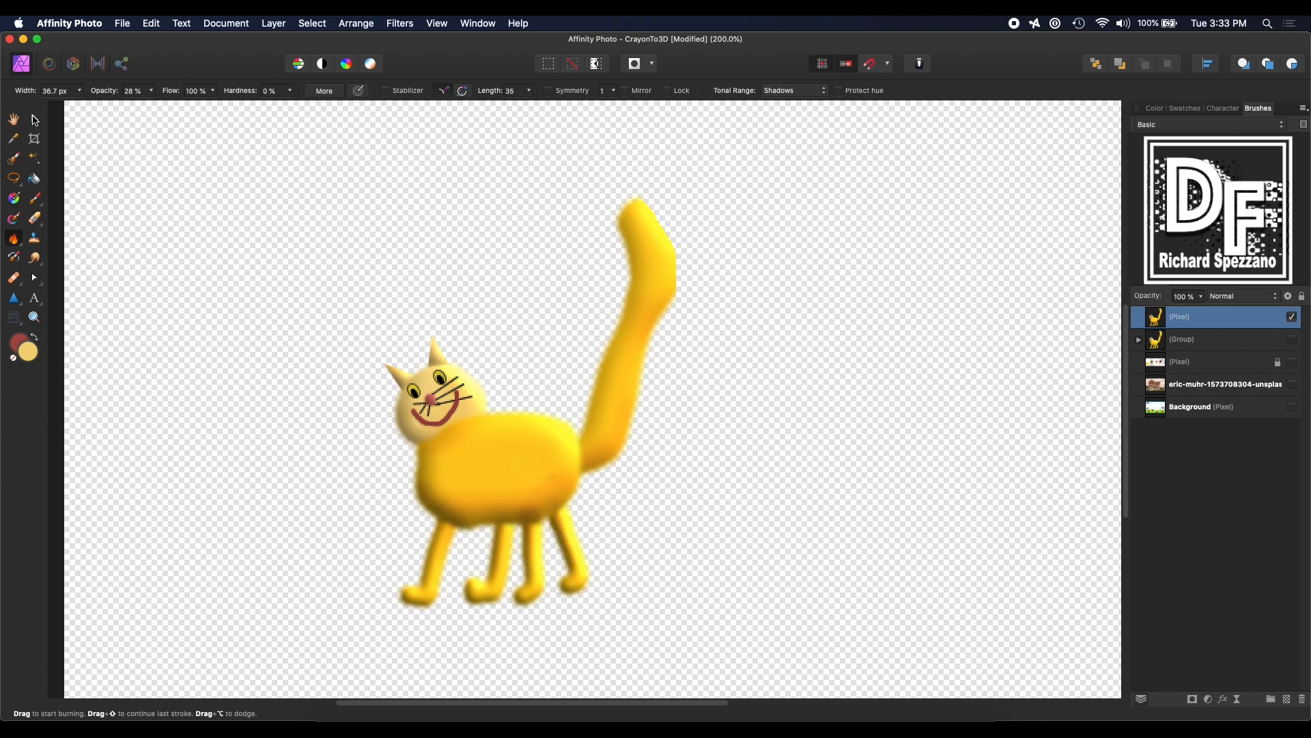
pyautogui.doubleClick(15, 121)
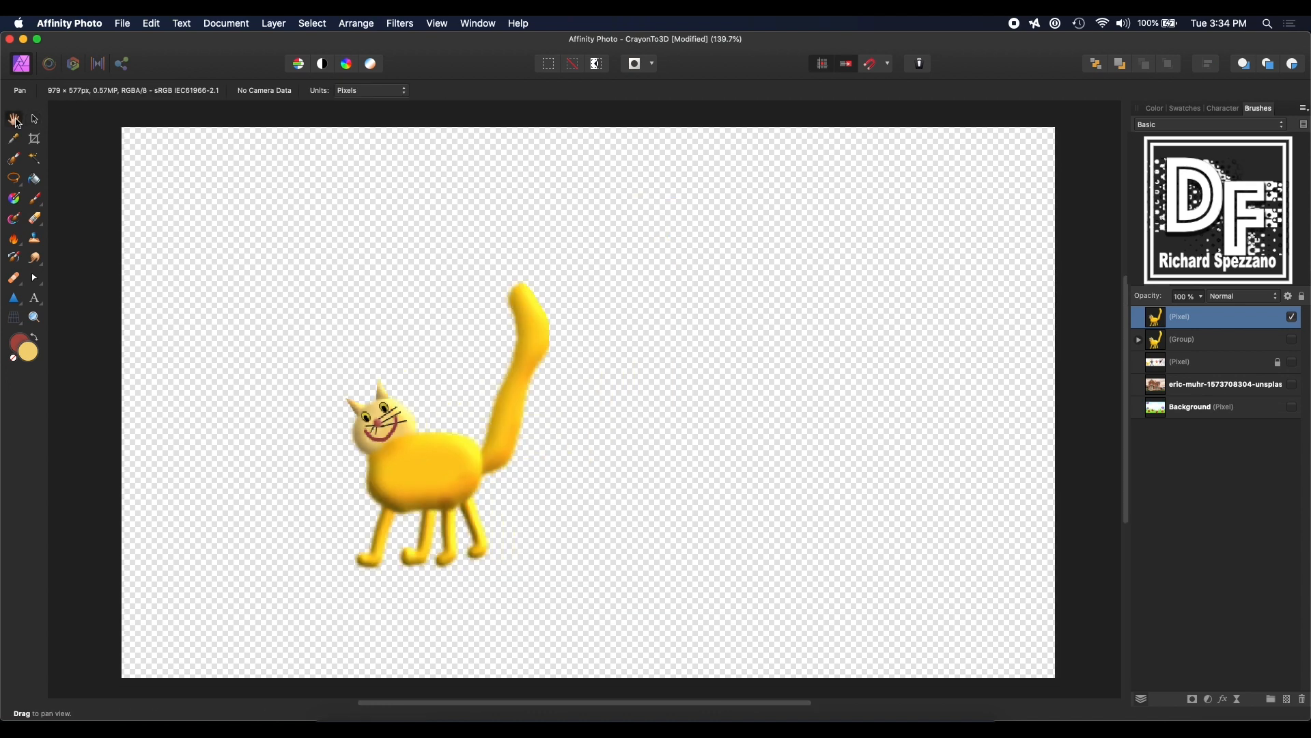
# Step: Show the house photo behind the flattened cat and place the cat on the lawn in front of the house
pyautogui.click(36, 120)
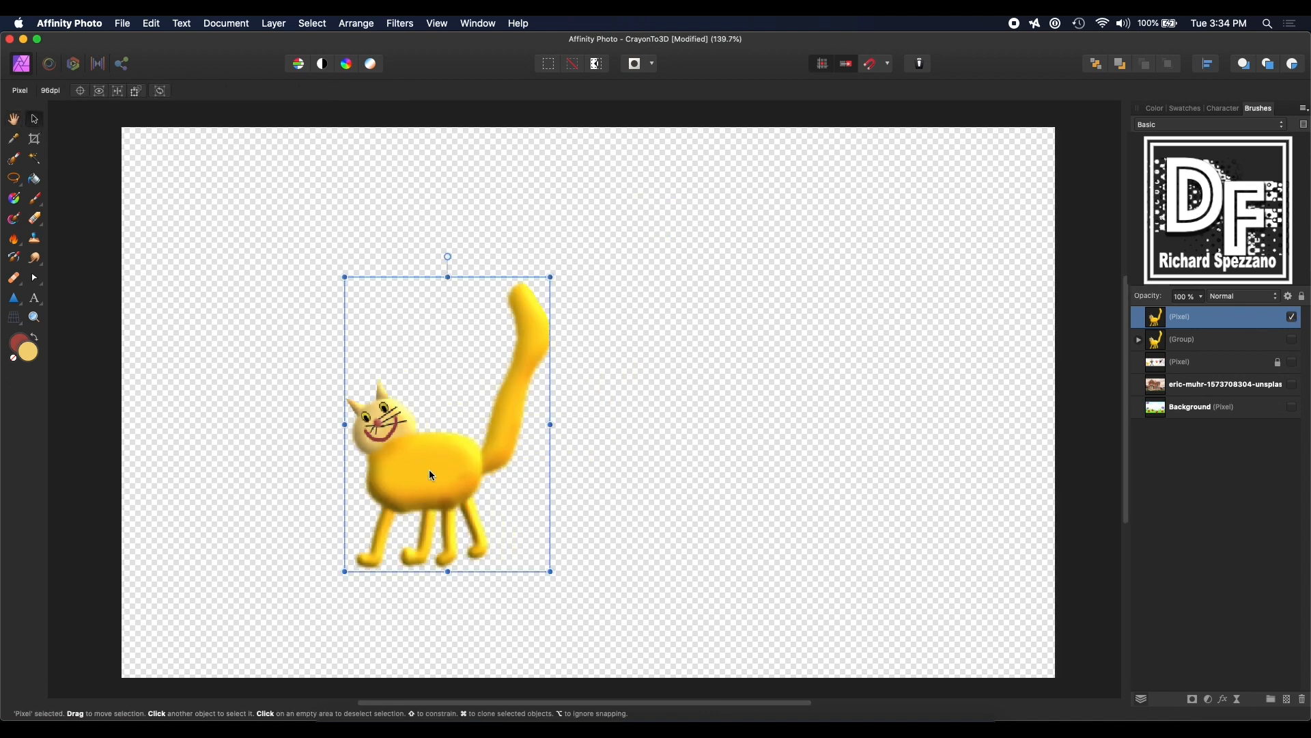
pyautogui.moveTo(429, 470); pyautogui.dragTo(337, 474)
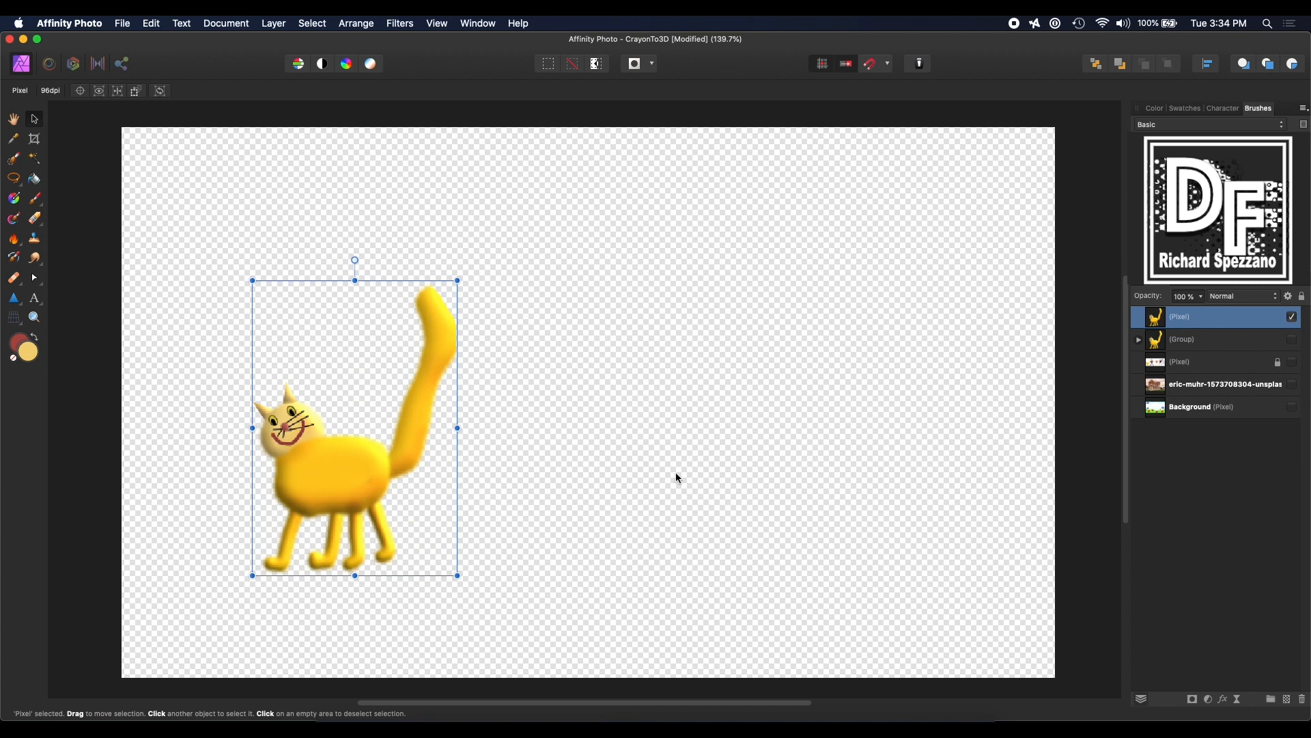
pyautogui.click(1292, 408)
pyautogui.click(1293, 407)
pyautogui.click(1293, 384)
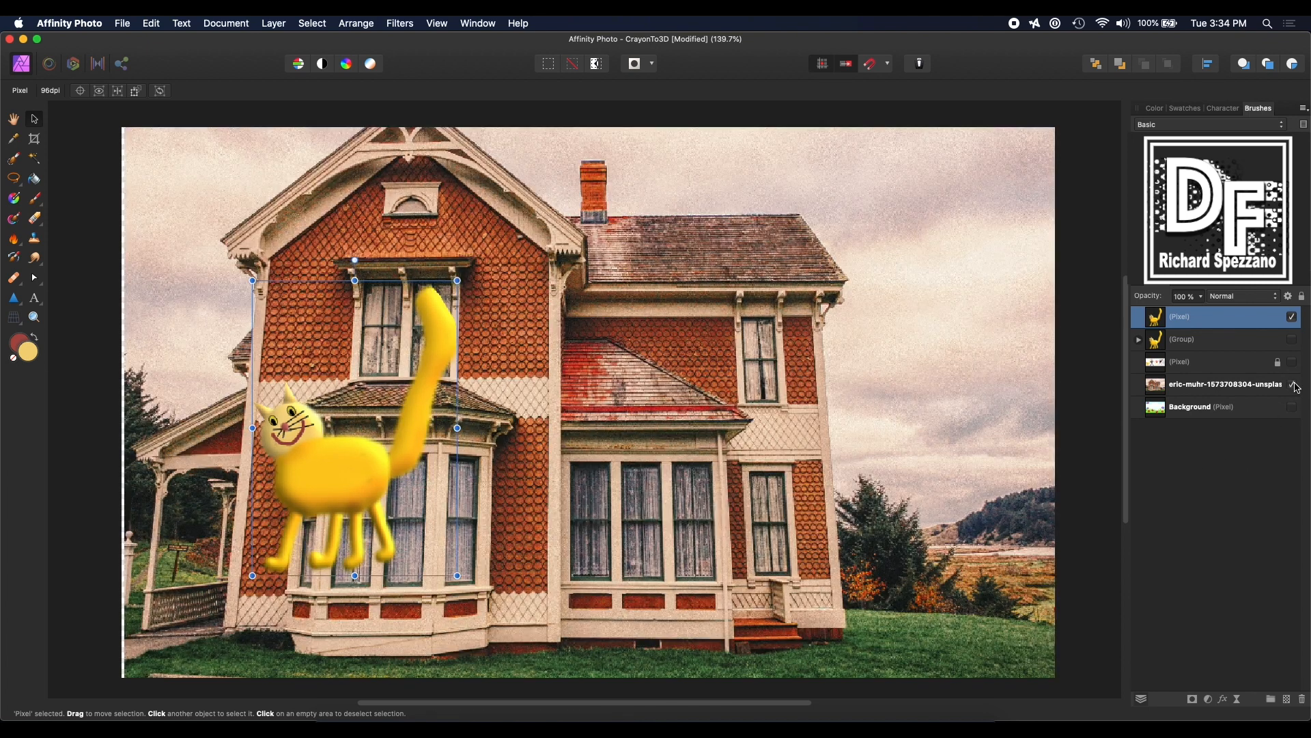
pyautogui.moveTo(329, 465); pyautogui.dragTo(592, 558)
# Step: Enlarge the house photo to about 63% and position it so the porch and bay window fill the canvas
pyautogui.click(883, 441)
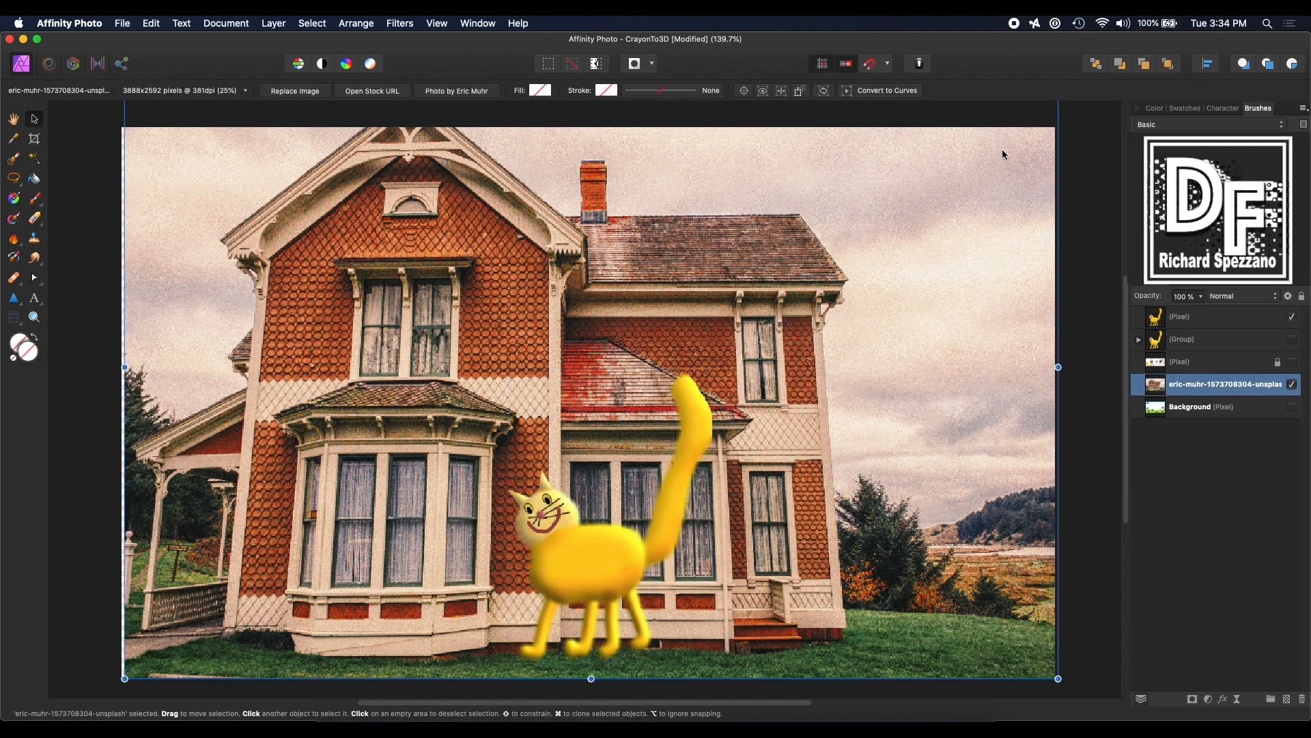
pyautogui.press('super+minus')
pyautogui.press('super+minus')
pyautogui.press('super+minus')
pyautogui.press('super+minus')
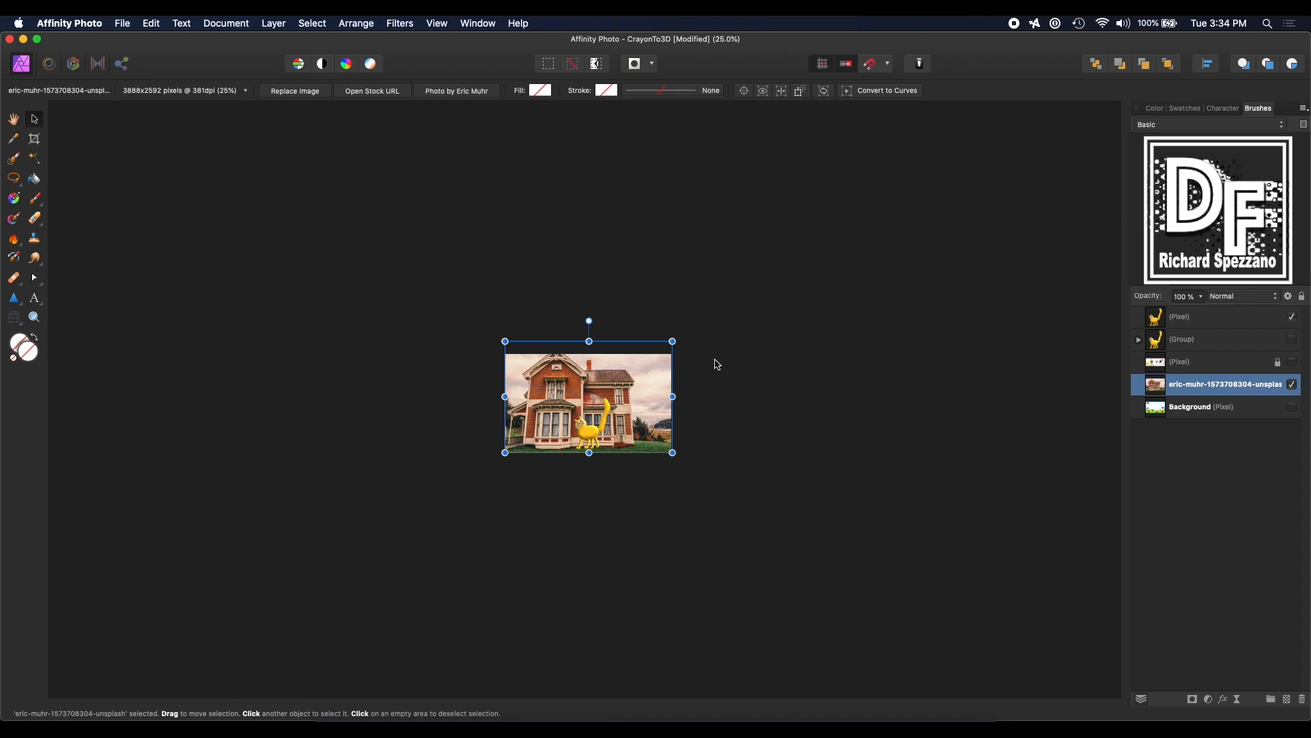
pyautogui.moveTo(673, 341); pyautogui.dragTo(952, 220)
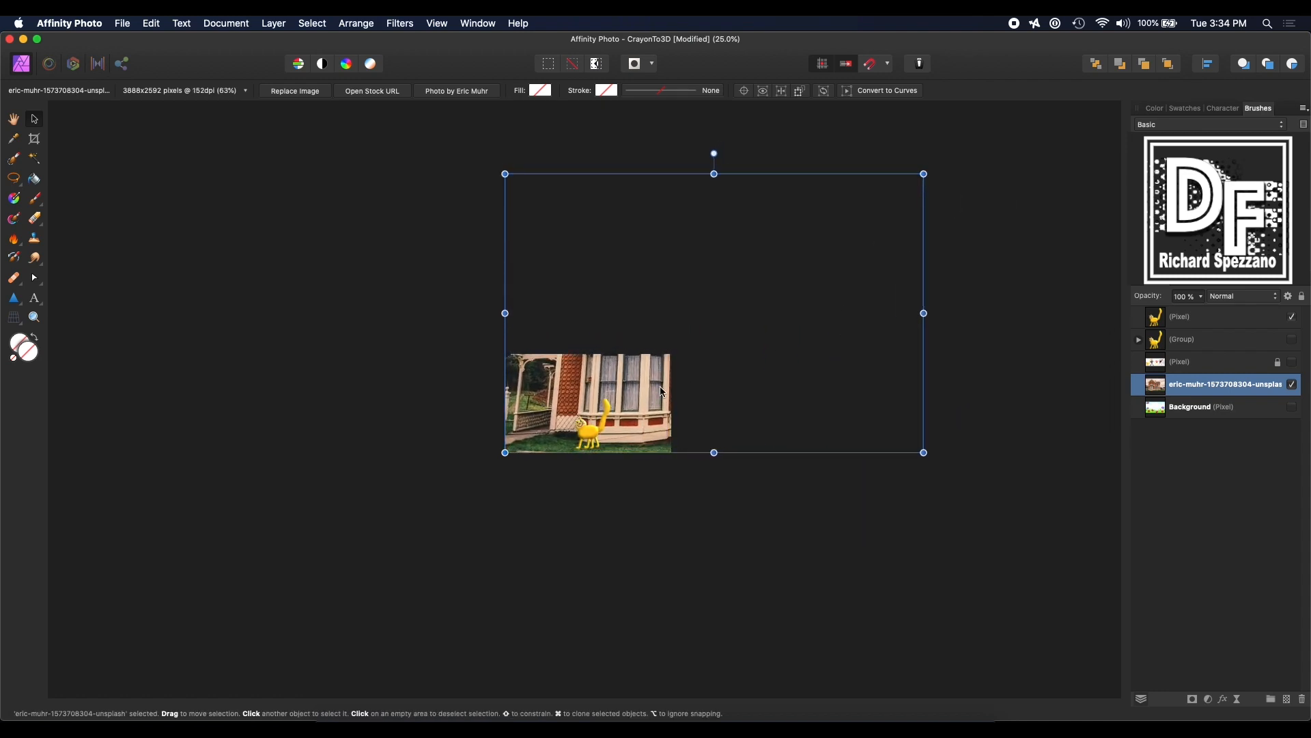
pyautogui.moveTo(662, 392); pyautogui.dragTo(653, 386)
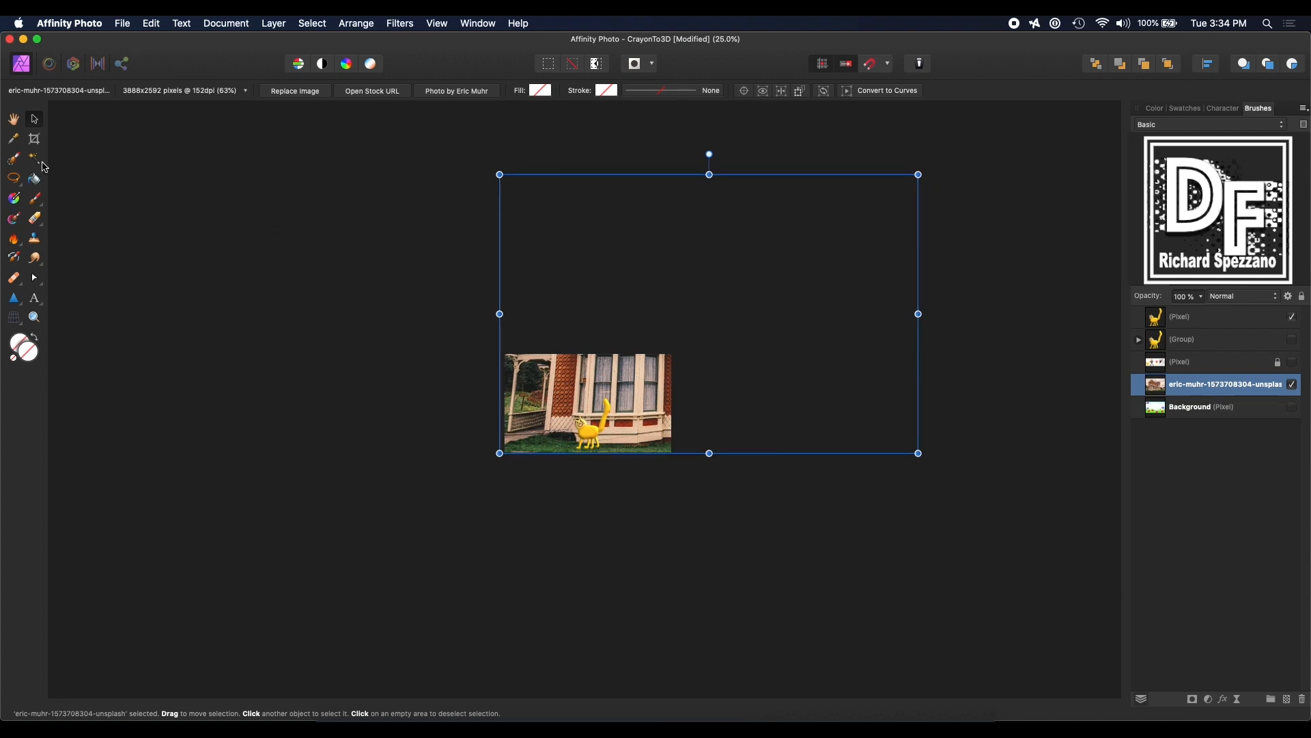
pyautogui.click(13, 121)
pyautogui.press('super+0')
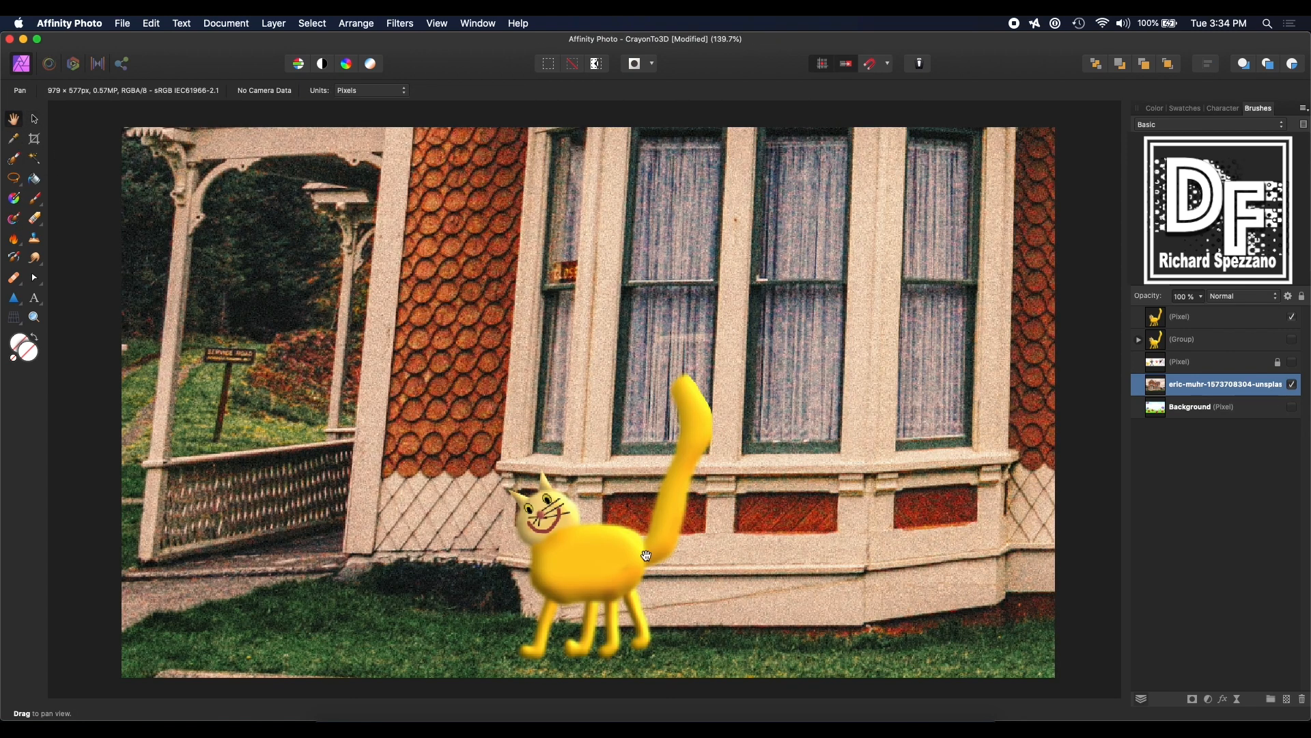
# Step: Shift the cat slightly up and left on the lawn in front of the bay window
pyautogui.click(37, 117)
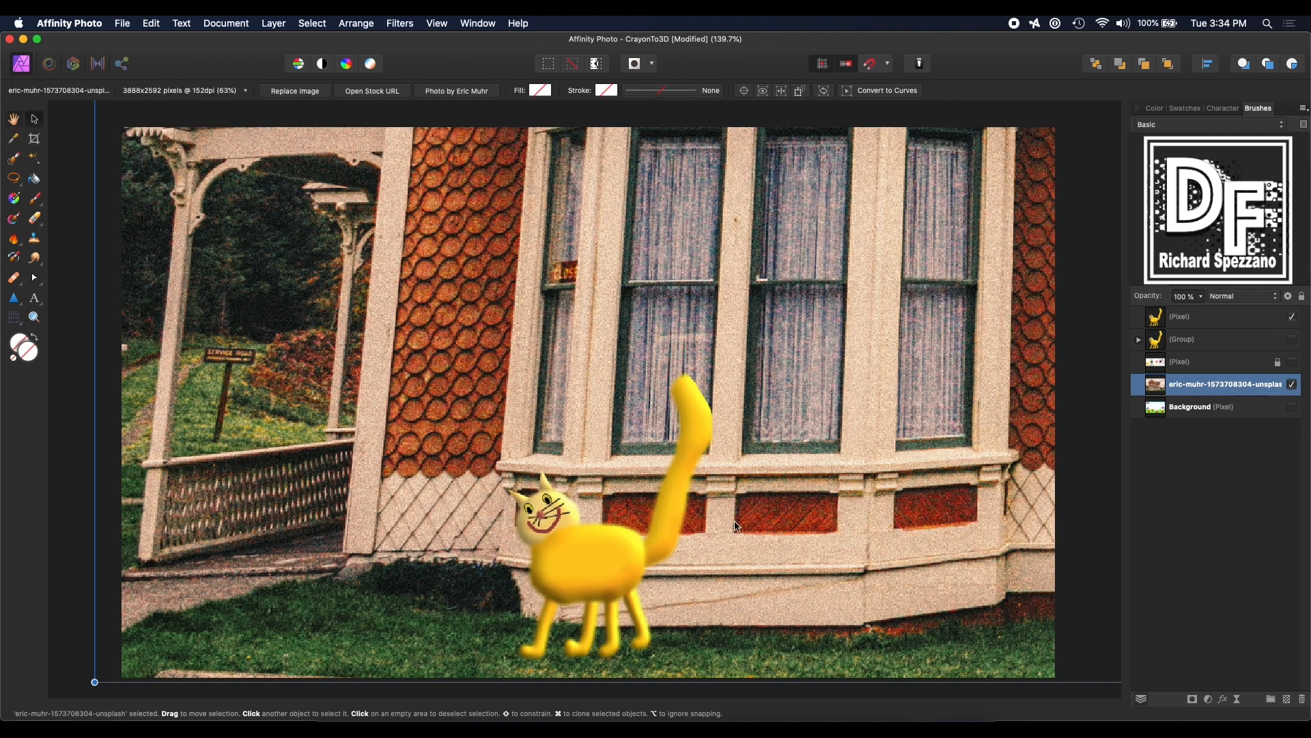
pyautogui.click(629, 575)
pyautogui.moveTo(628, 575)
pyautogui.mouseDown()
pyautogui.moveTo(207, 510)
pyautogui.moveTo(633, 578)
pyautogui.moveTo(607, 561)
pyautogui.mouseUp()
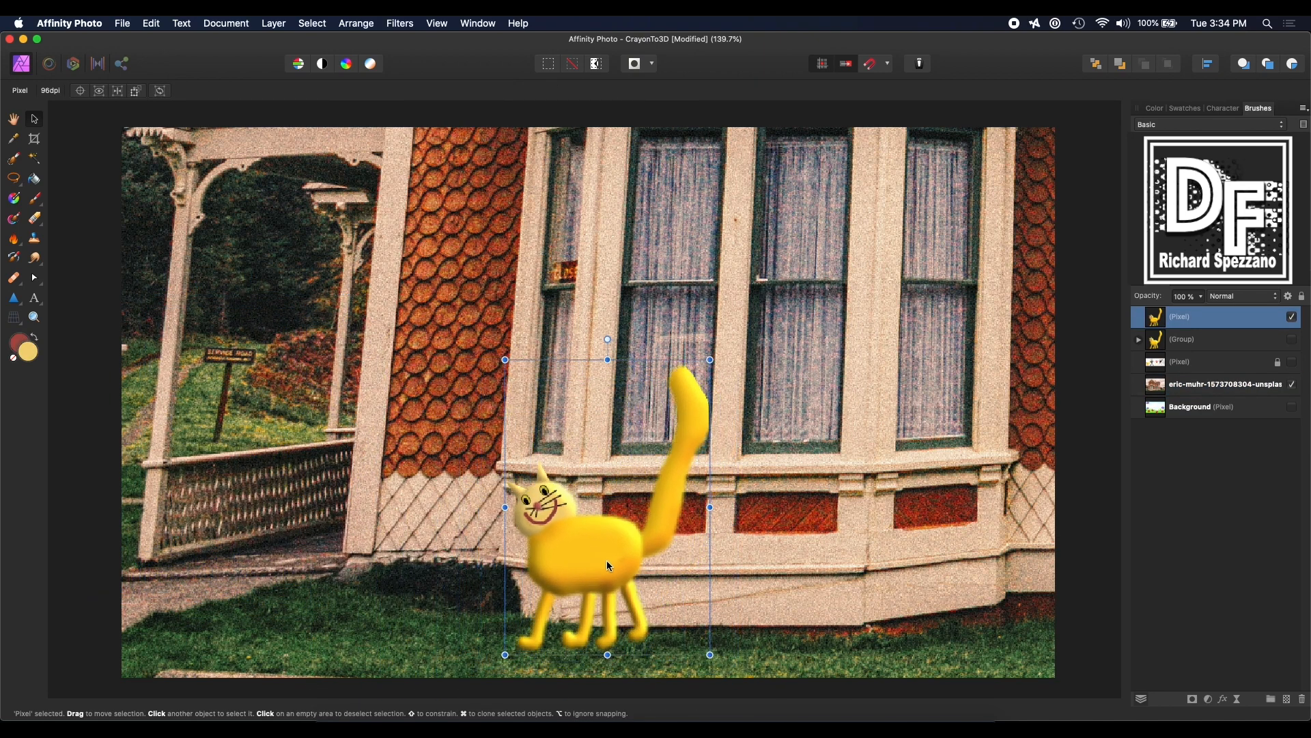
pyautogui.click(14, 118)
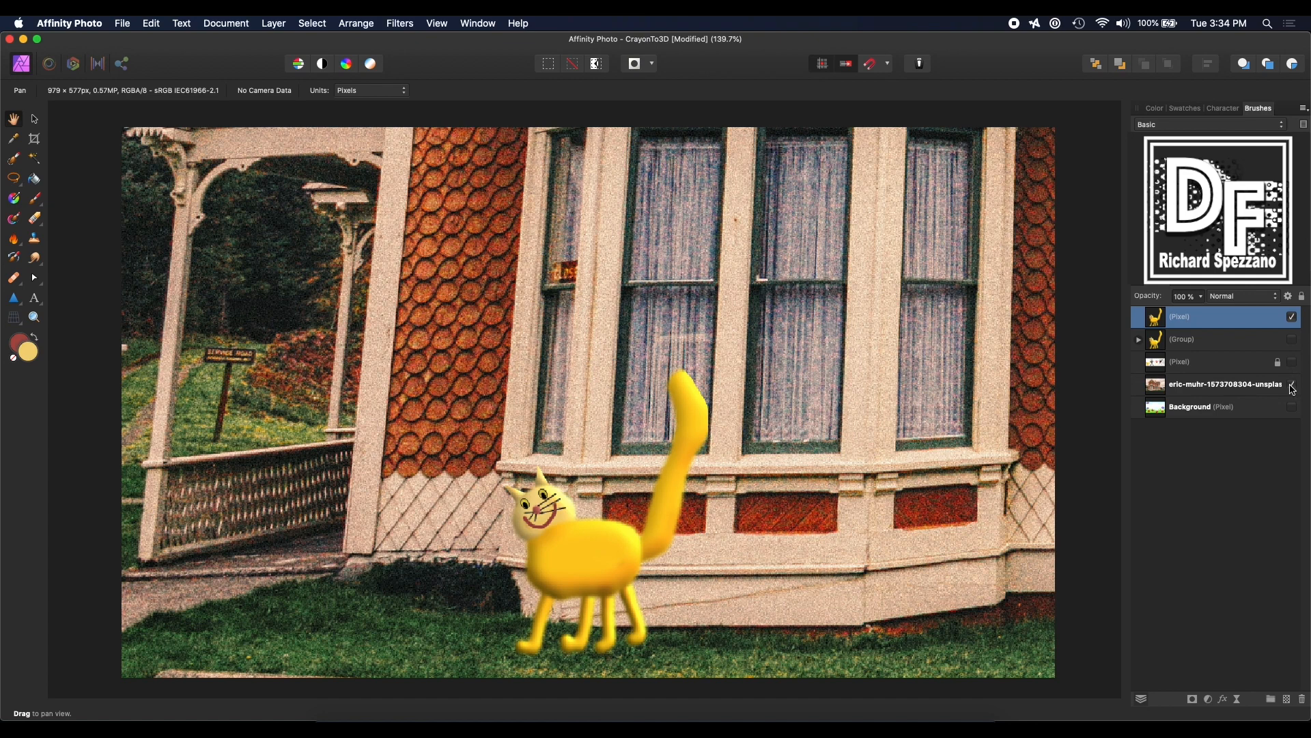
# Step: Hide the house photo, show the original crayon drawing, and move the 3D cat over the crayon cat
pyautogui.click(1292, 386)
pyautogui.click(1292, 362)
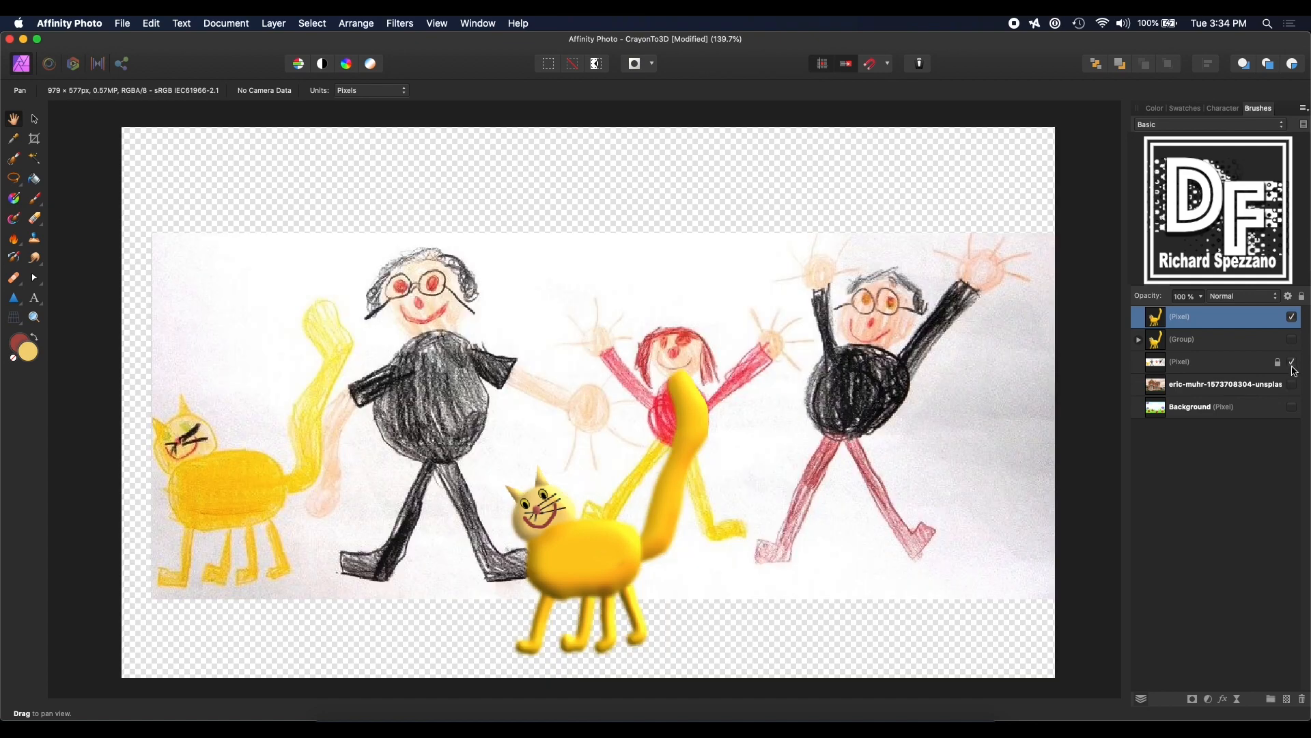
pyautogui.click(32, 119)
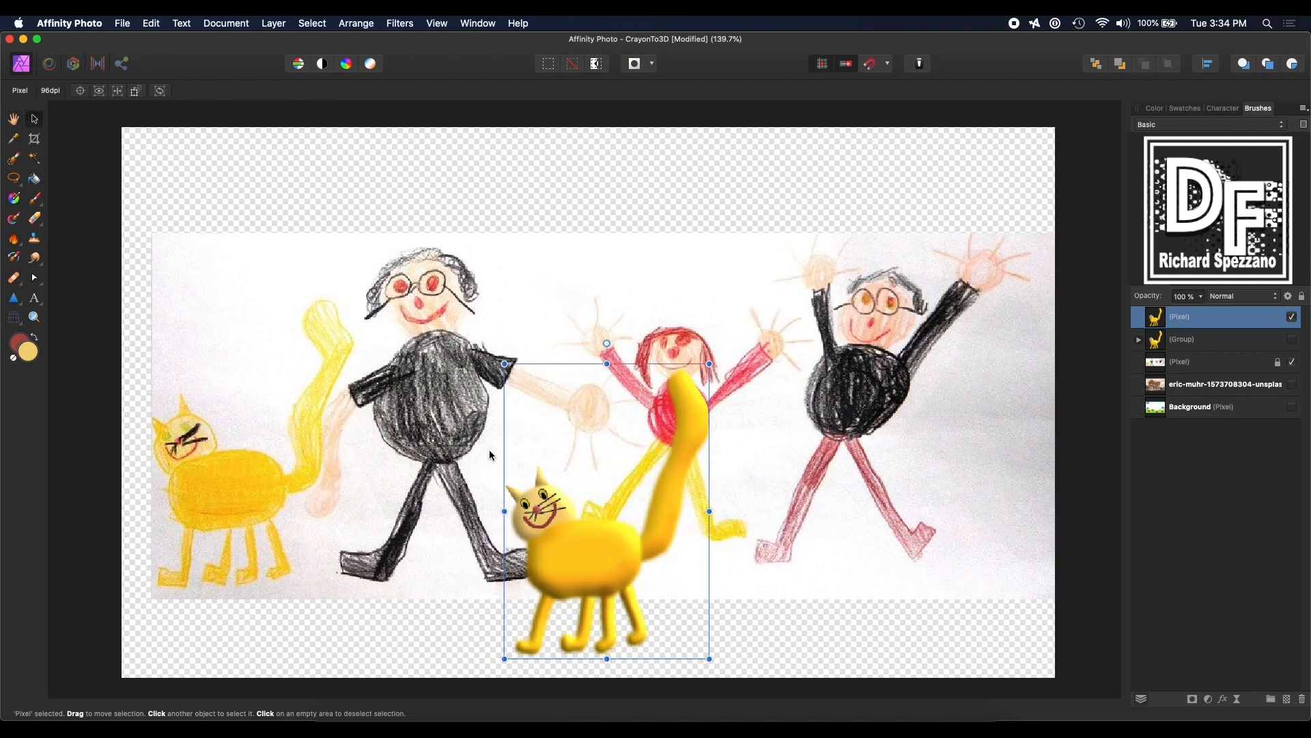
pyautogui.moveTo(594, 520)
pyautogui.mouseDown()
pyautogui.moveTo(478, 534)
pyautogui.moveTo(220, 506)
pyautogui.moveTo(206, 473)
pyautogui.mouseUp()
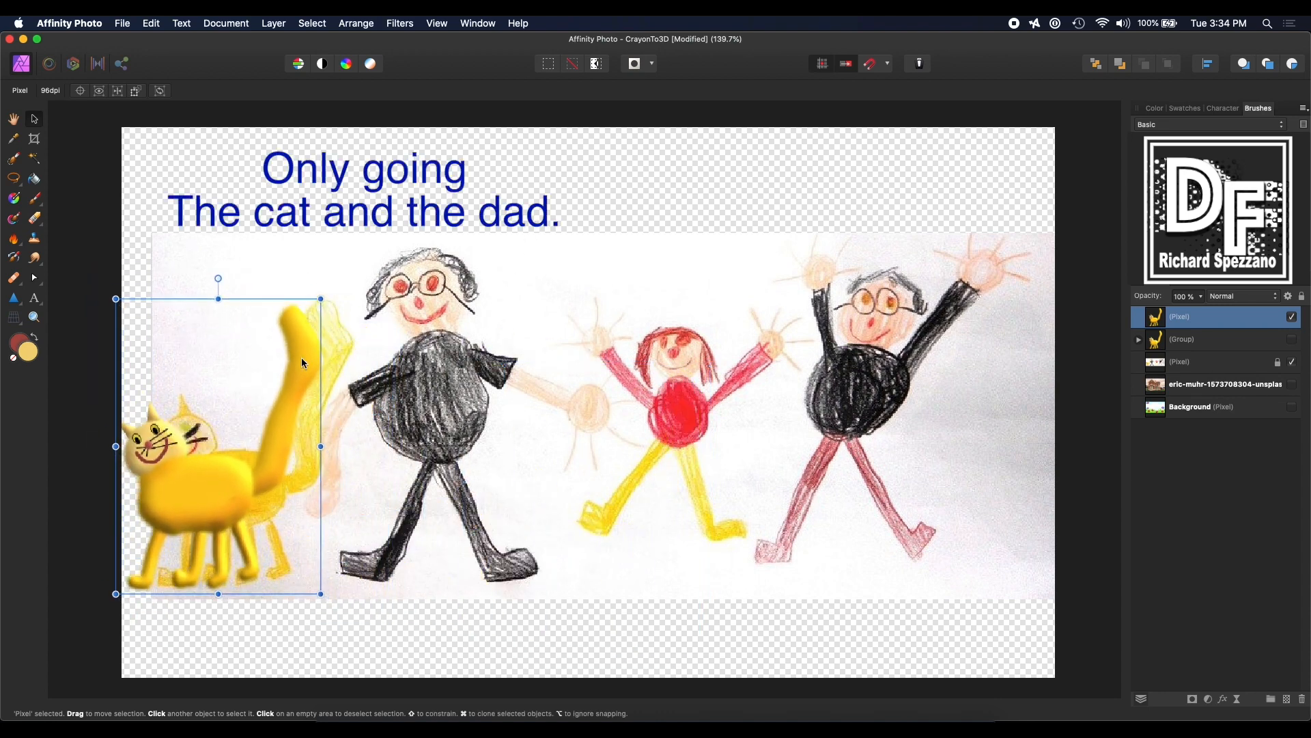
# Step: Add an empty pixel layer directly above the flattened cat layer
pyautogui.click(408, 391)
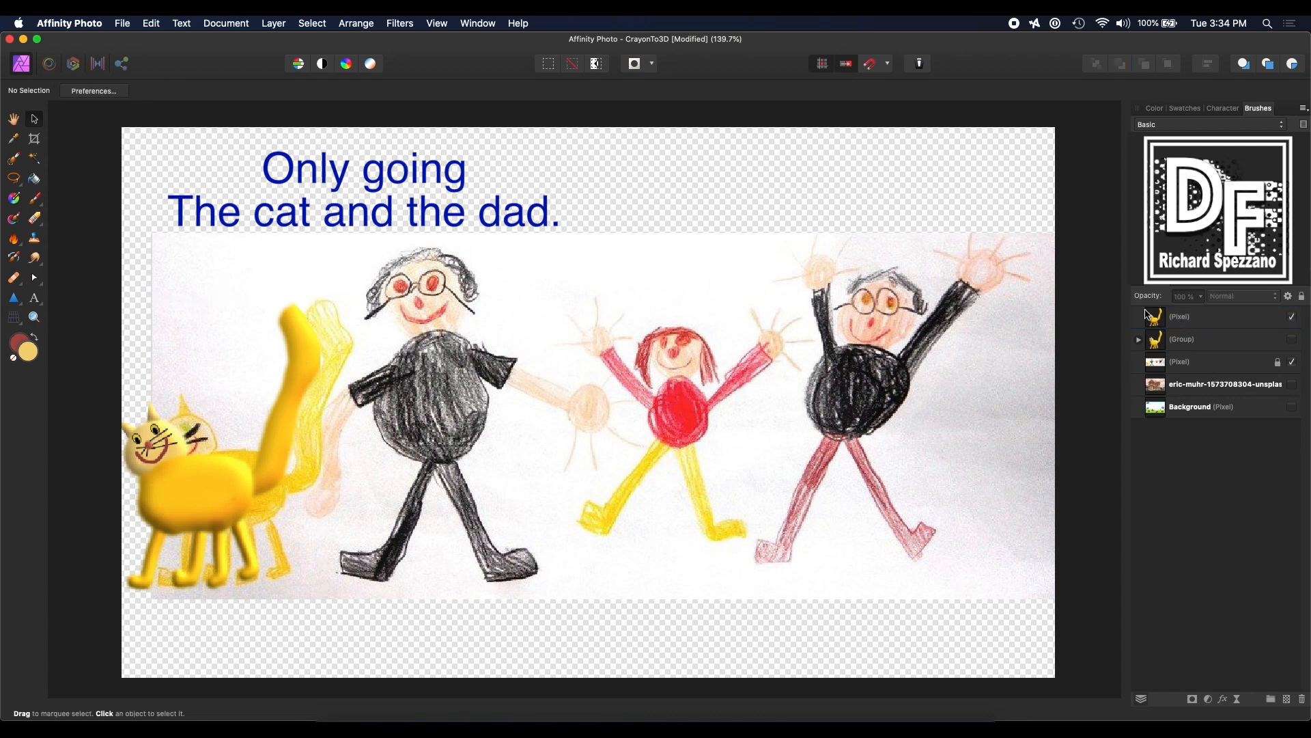
pyautogui.click(1177, 321)
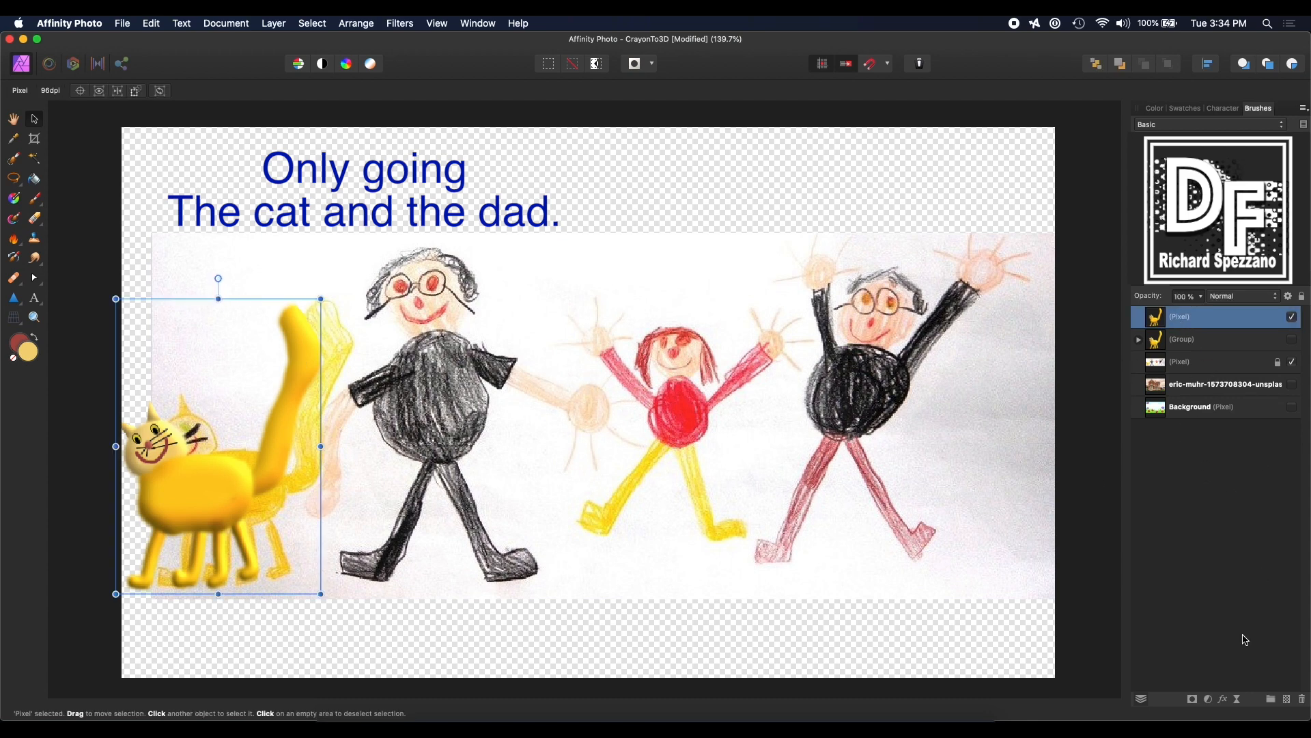
pyautogui.click(1287, 700)
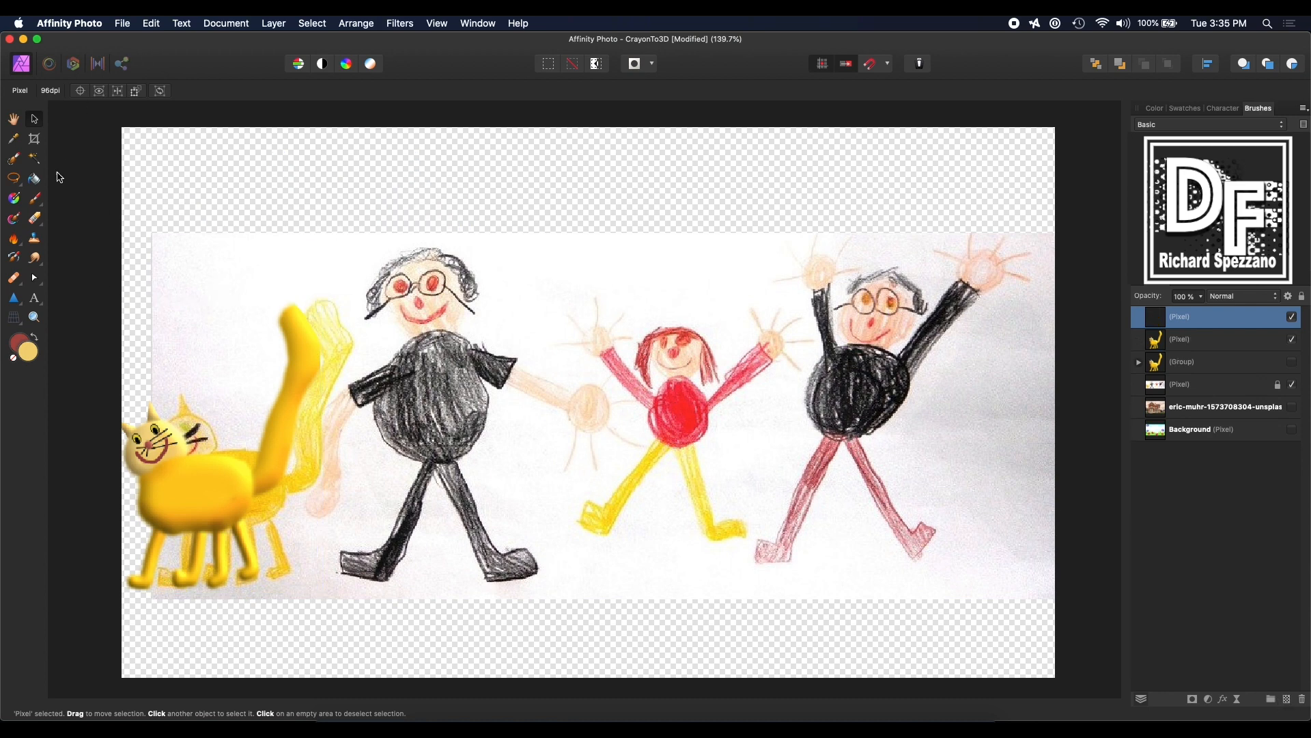
# Step: Switch to the Paint Brush and set its colour to near-black
pyautogui.click(36, 200)
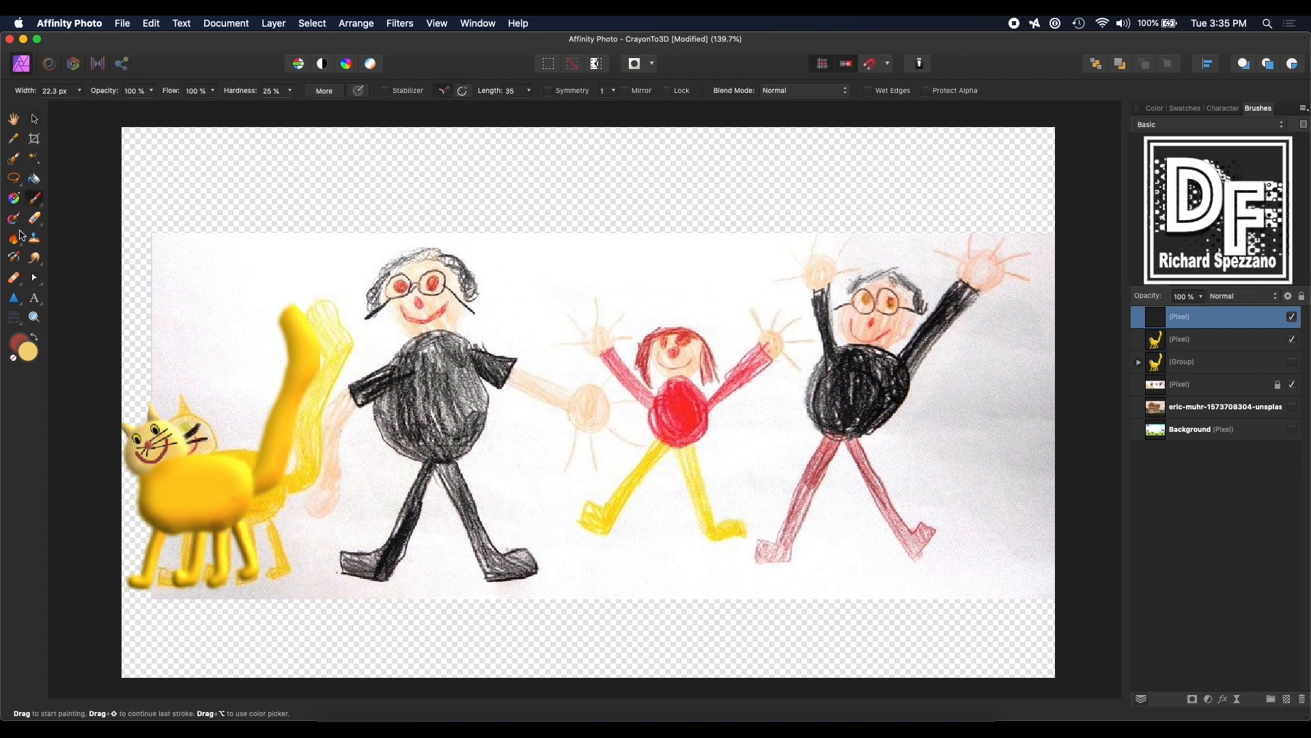
pyautogui.doubleClick(28, 353)
pyautogui.moveTo(828, 238); pyautogui.dragTo(685, 380)
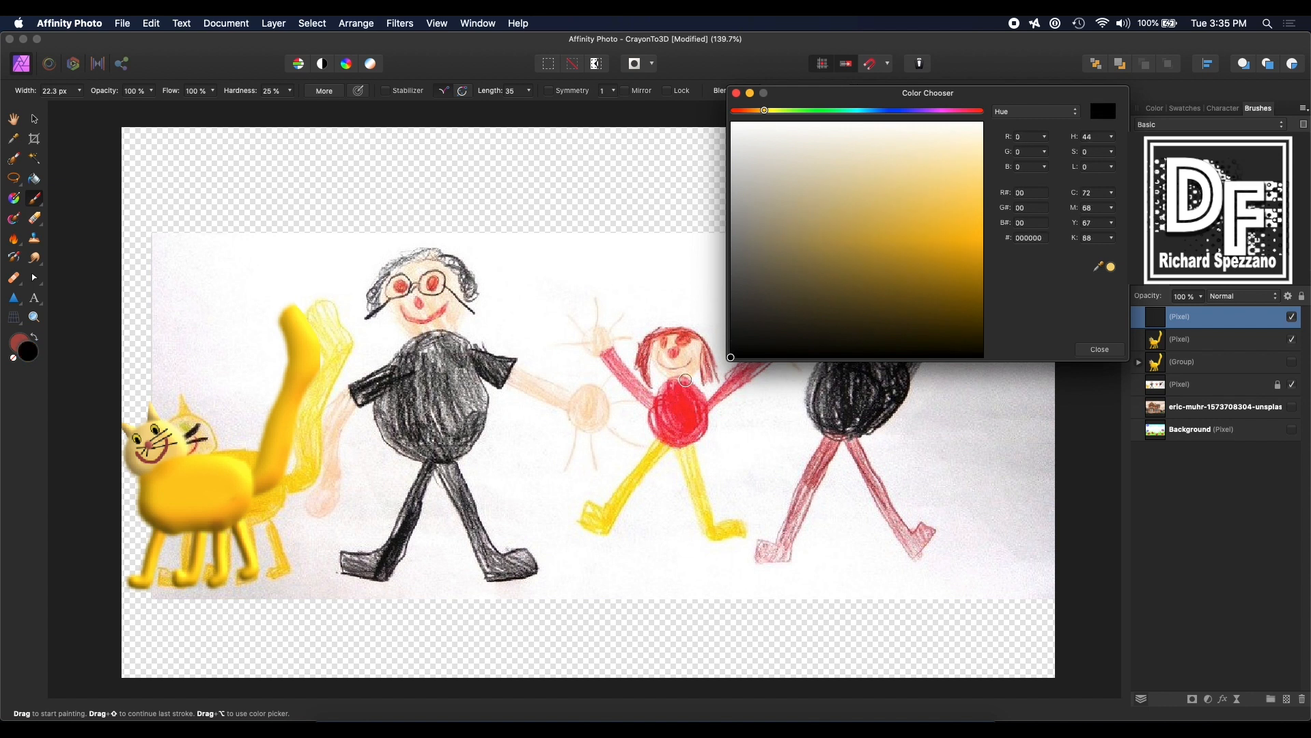
pyautogui.moveTo(785, 332)
pyautogui.mouseDown()
pyautogui.moveTo(733, 346)
pyautogui.moveTo(709, 312)
pyautogui.mouseUp()
pyautogui.click(1050, 373)
pyautogui.click(1117, 352)
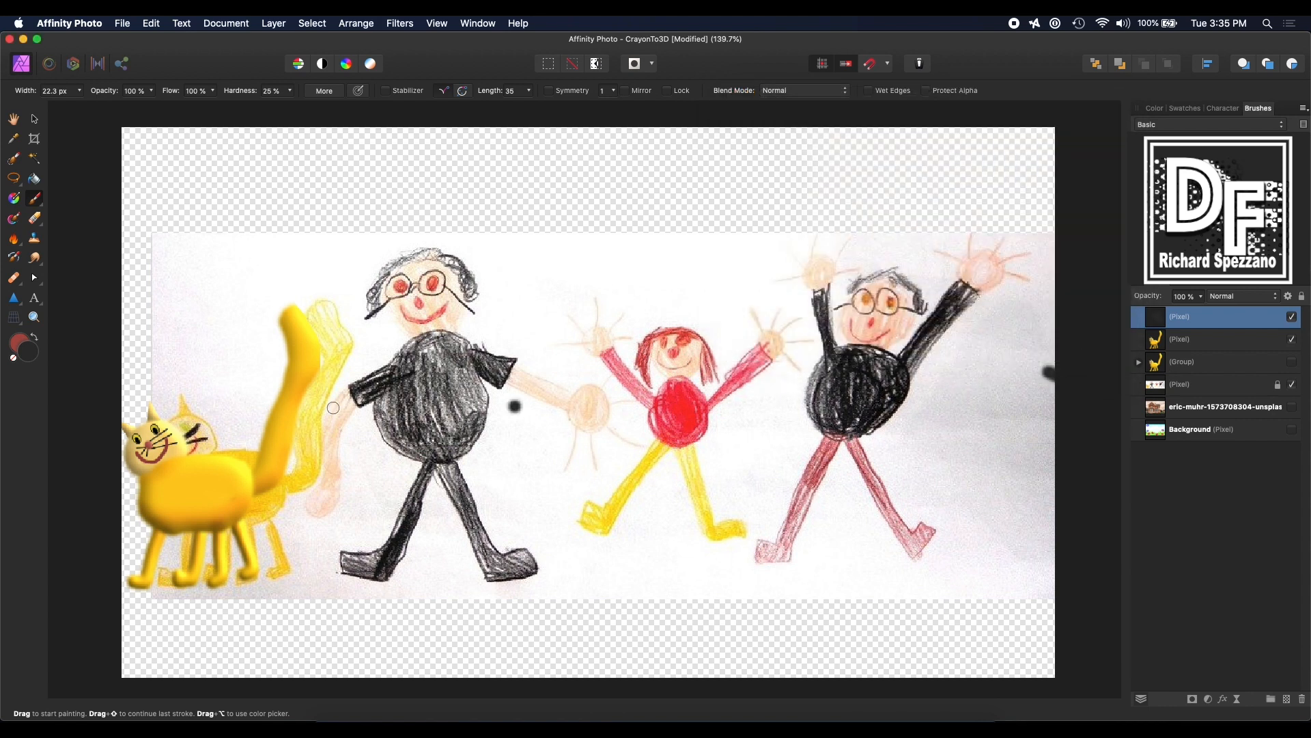
# Step: Set the paint brush to 35.7 px wide with 52% hardness
pyautogui.press(']')
pyautogui.press(']')
pyautogui.press(']')
pyautogui.press(']')
pyautogui.press(']')
pyautogui.press(']')
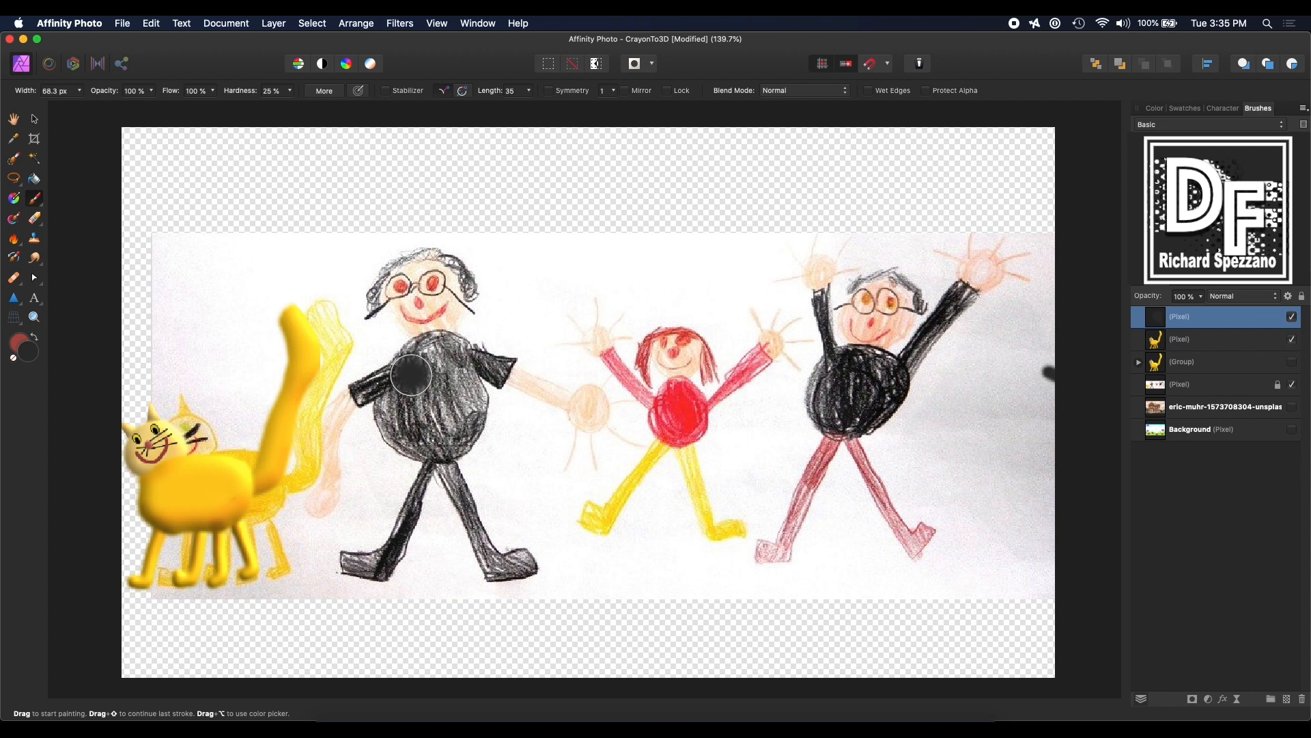
pyautogui.press('[')
pyautogui.press('[')
pyautogui.press('[')
pyautogui.press('[')
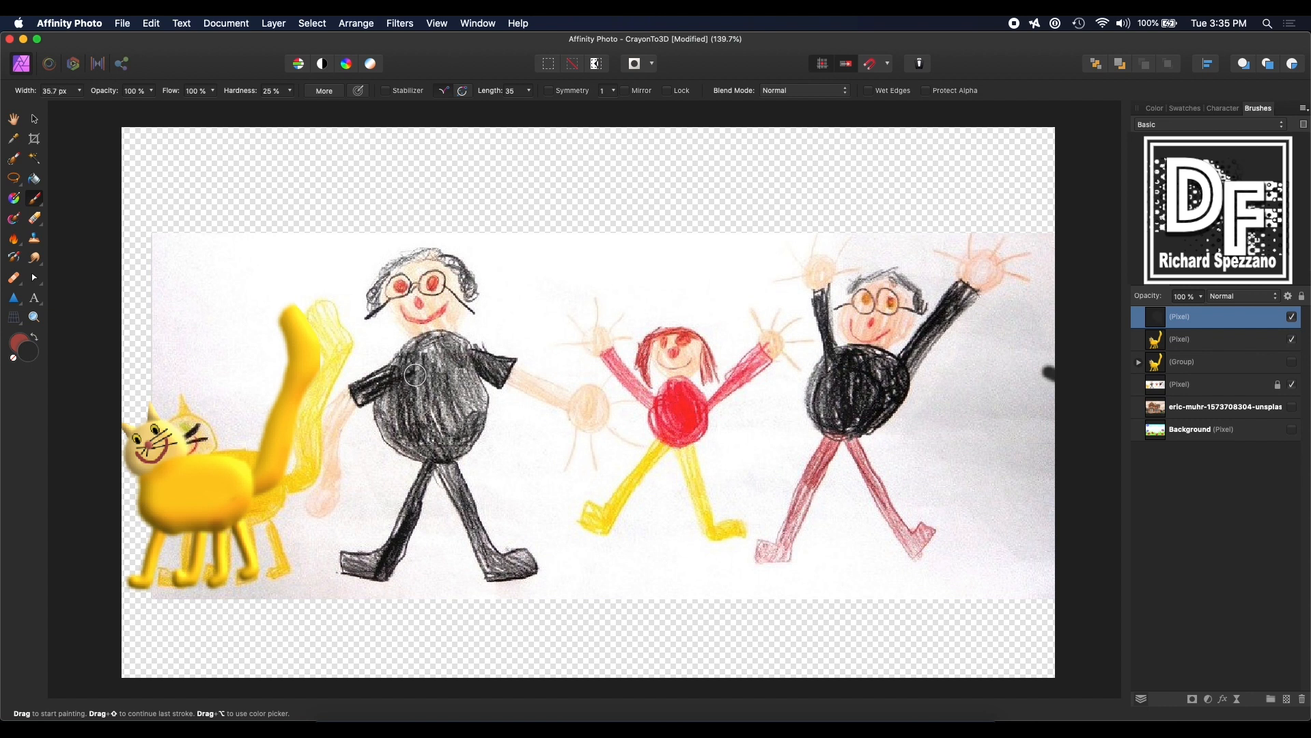
pyautogui.click(292, 92)
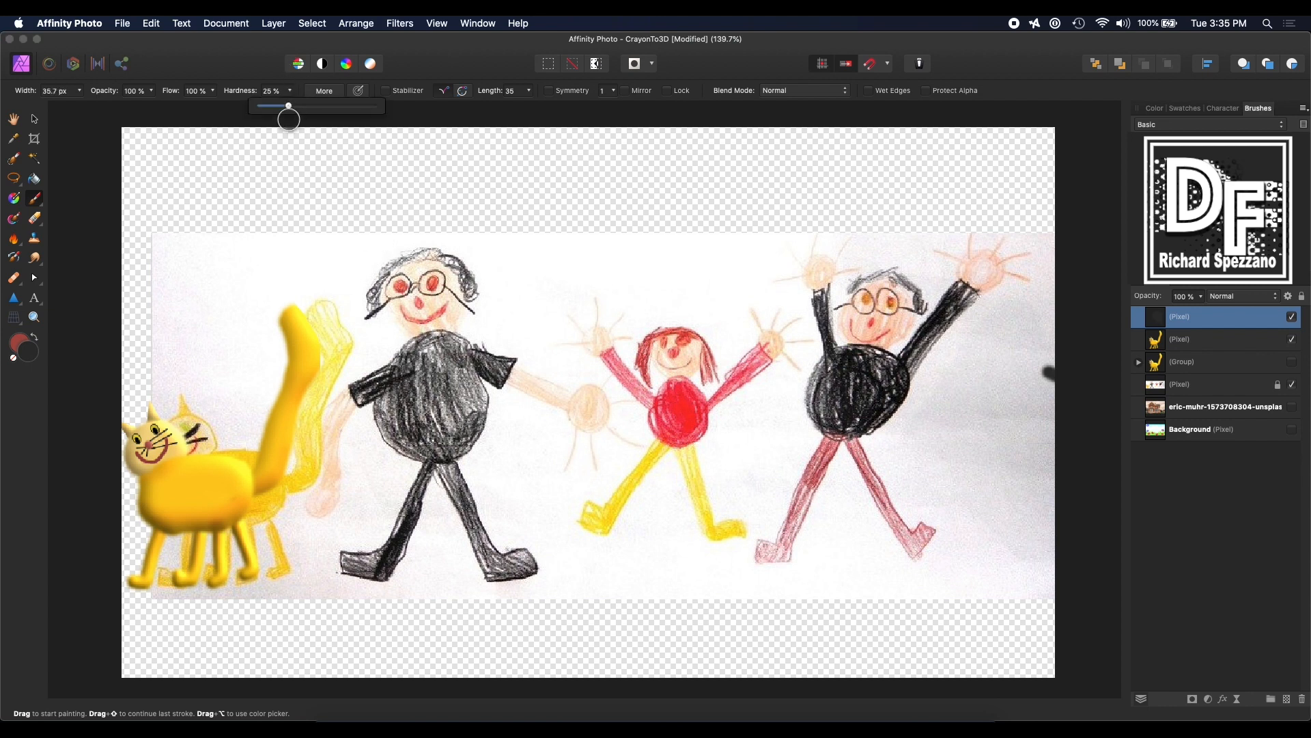
pyautogui.click(310, 114)
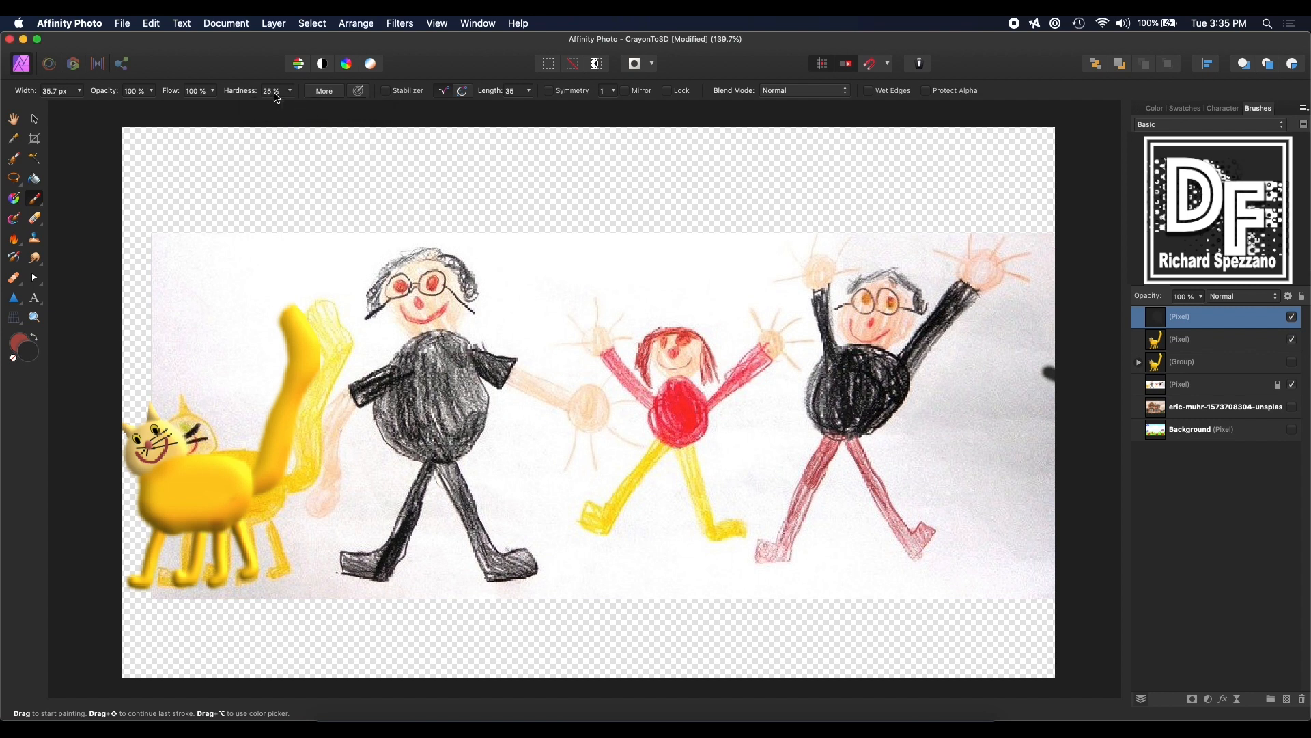
pyautogui.click(290, 92)
pyautogui.moveTo(293, 106); pyautogui.dragTo(321, 108)
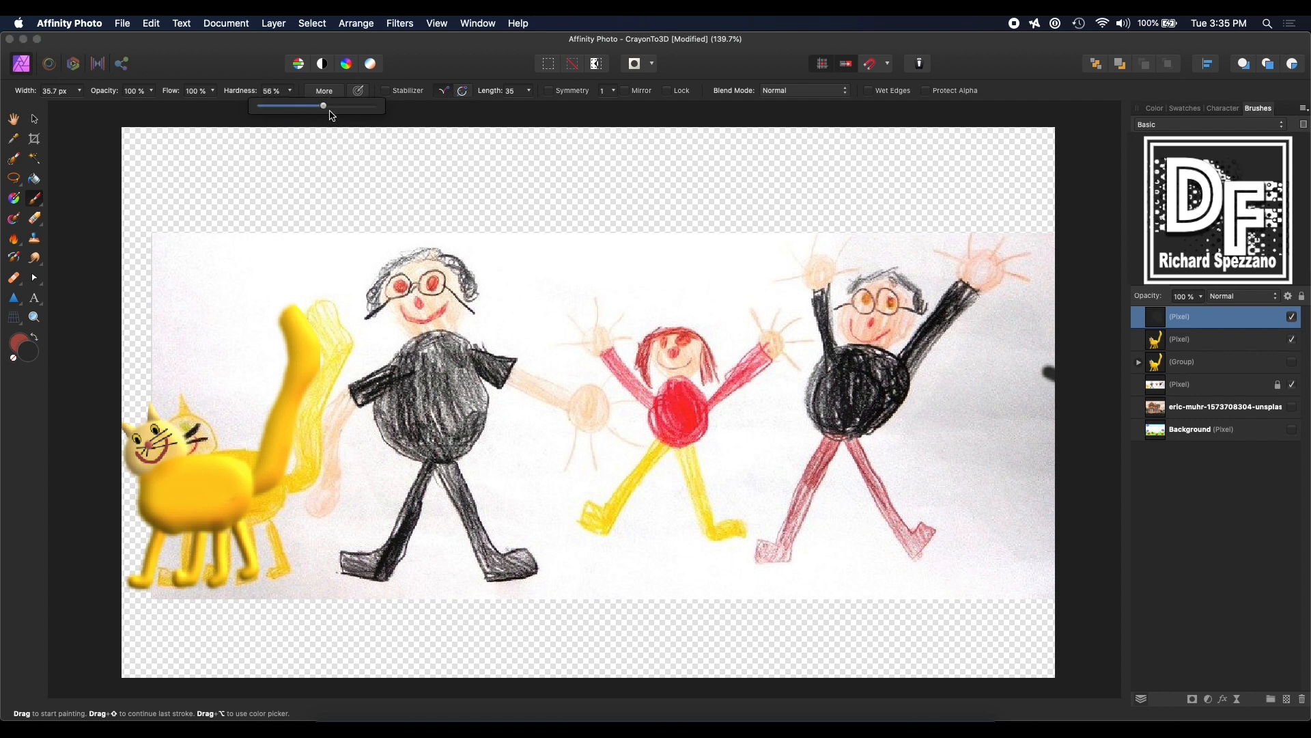
# Step: Paint the dad's torso solid near-black beside the cat, and fill both sleeves with the brush reduced to 25.8 px
pyautogui.moveTo(403, 367)
pyautogui.mouseDown()
pyautogui.moveTo(402, 427)
pyautogui.moveTo(452, 435)
pyautogui.moveTo(469, 416)
pyautogui.moveTo(464, 342)
pyautogui.moveTo(474, 414)
pyautogui.moveTo(458, 443)
pyautogui.moveTo(410, 447)
pyautogui.moveTo(393, 420)
pyautogui.moveTo(408, 357)
pyautogui.moveTo(439, 346)
pyautogui.moveTo(460, 429)
pyautogui.moveTo(433, 435)
pyautogui.moveTo(414, 415)
pyautogui.moveTo(437, 369)
pyautogui.moveTo(437, 431)
pyautogui.moveTo(420, 362)
pyautogui.moveTo(426, 419)
pyautogui.moveTo(435, 377)
pyautogui.moveTo(432, 427)
pyautogui.moveTo(364, 400)
pyautogui.moveTo(386, 380)
pyautogui.mouseUp()
pyautogui.press('super+z')
pyautogui.press('[')
pyautogui.press('[')
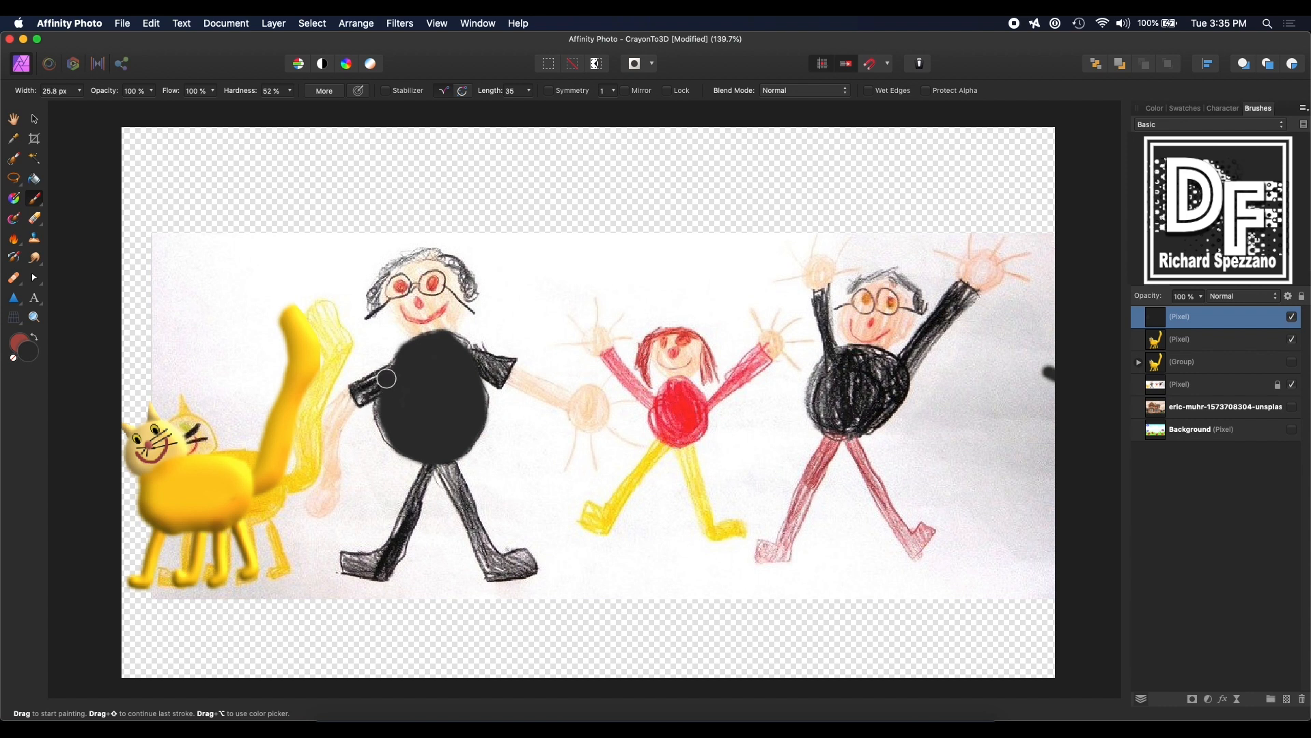
pyautogui.moveTo(383, 378)
pyautogui.mouseDown()
pyautogui.moveTo(362, 389)
pyautogui.moveTo(372, 399)
pyautogui.mouseUp()
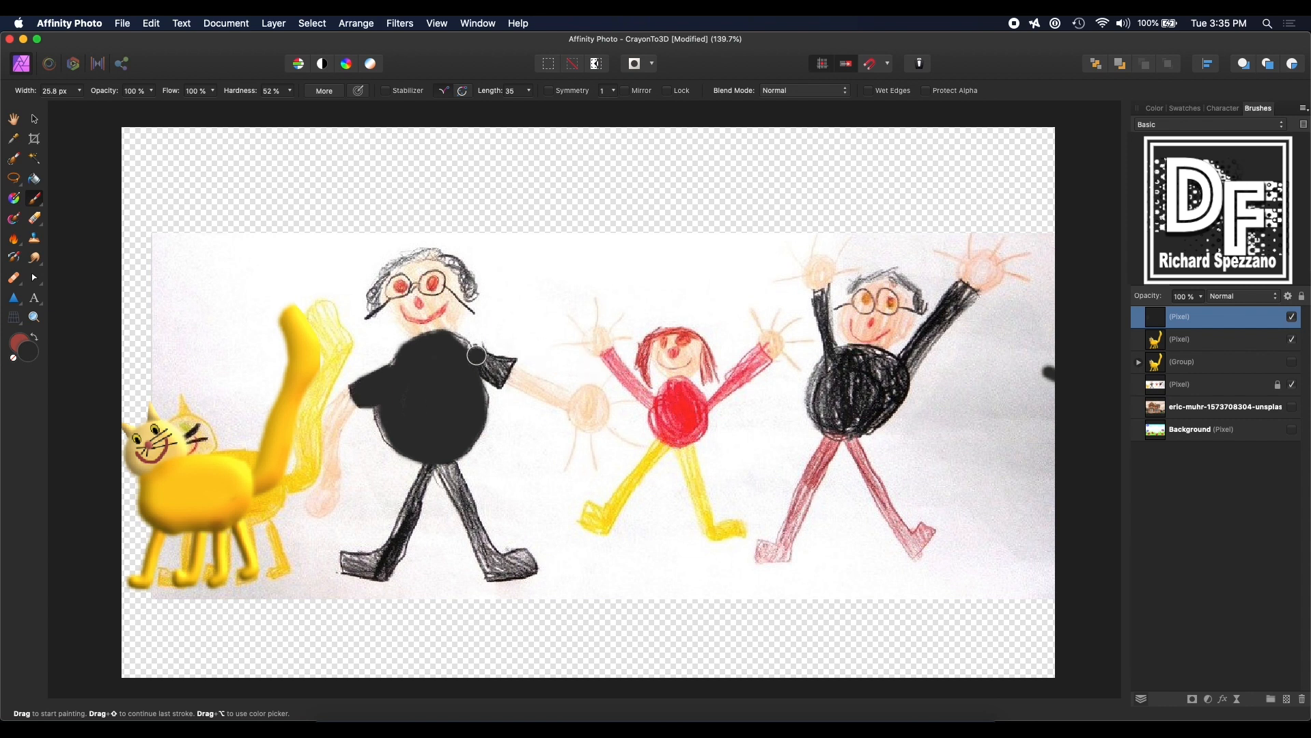
pyautogui.moveTo(476, 353)
pyautogui.mouseDown()
pyautogui.moveTo(511, 360)
pyautogui.moveTo(503, 377)
pyautogui.moveTo(475, 372)
pyautogui.moveTo(471, 350)
pyautogui.moveTo(437, 340)
pyautogui.mouseUp()
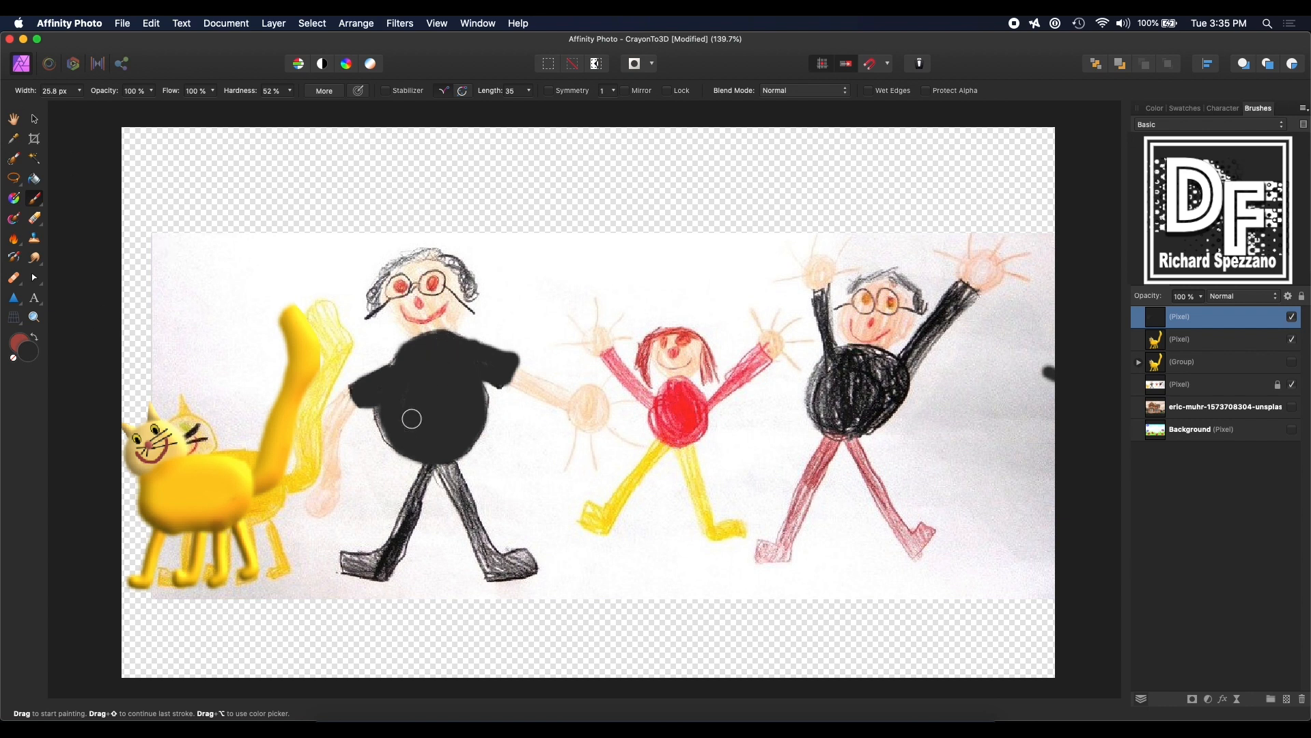
# Step: Apply a 3D Effect to the dad's torso layer, keeping the Outer Shadow effect off
pyautogui.click(34, 121)
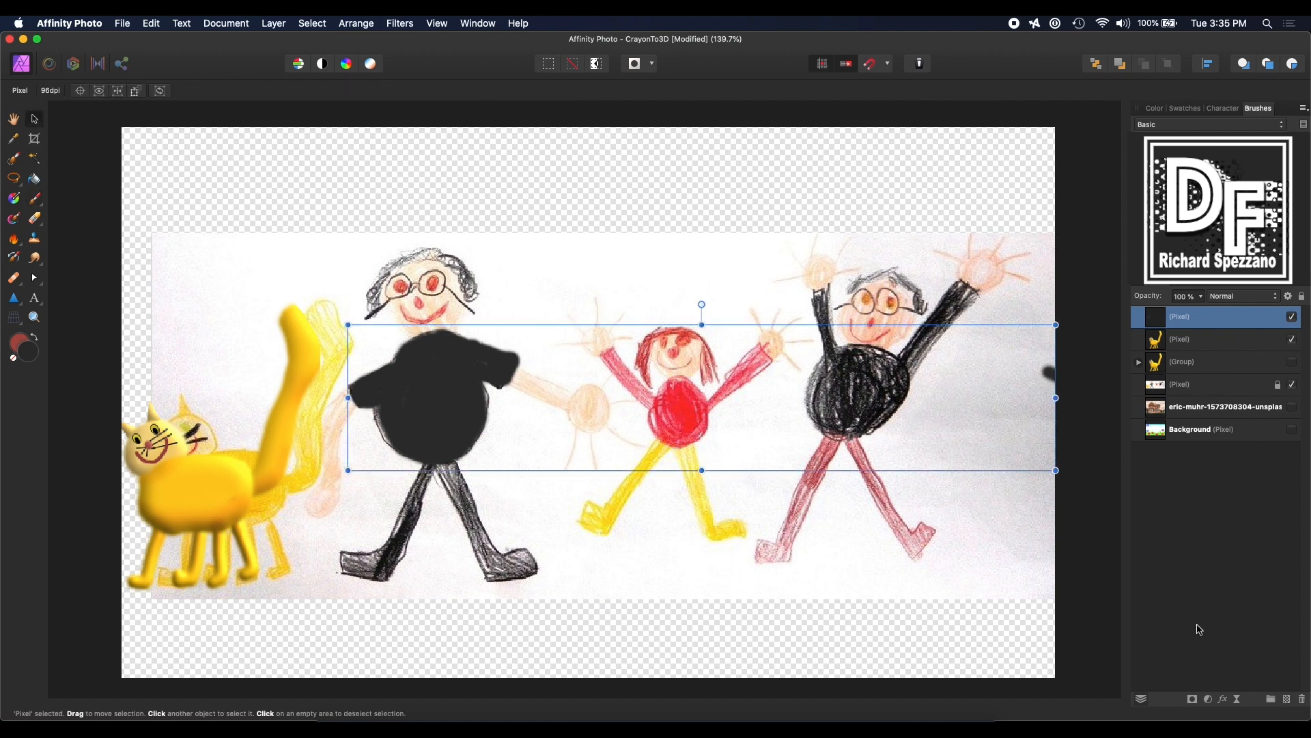
pyautogui.click(1223, 698)
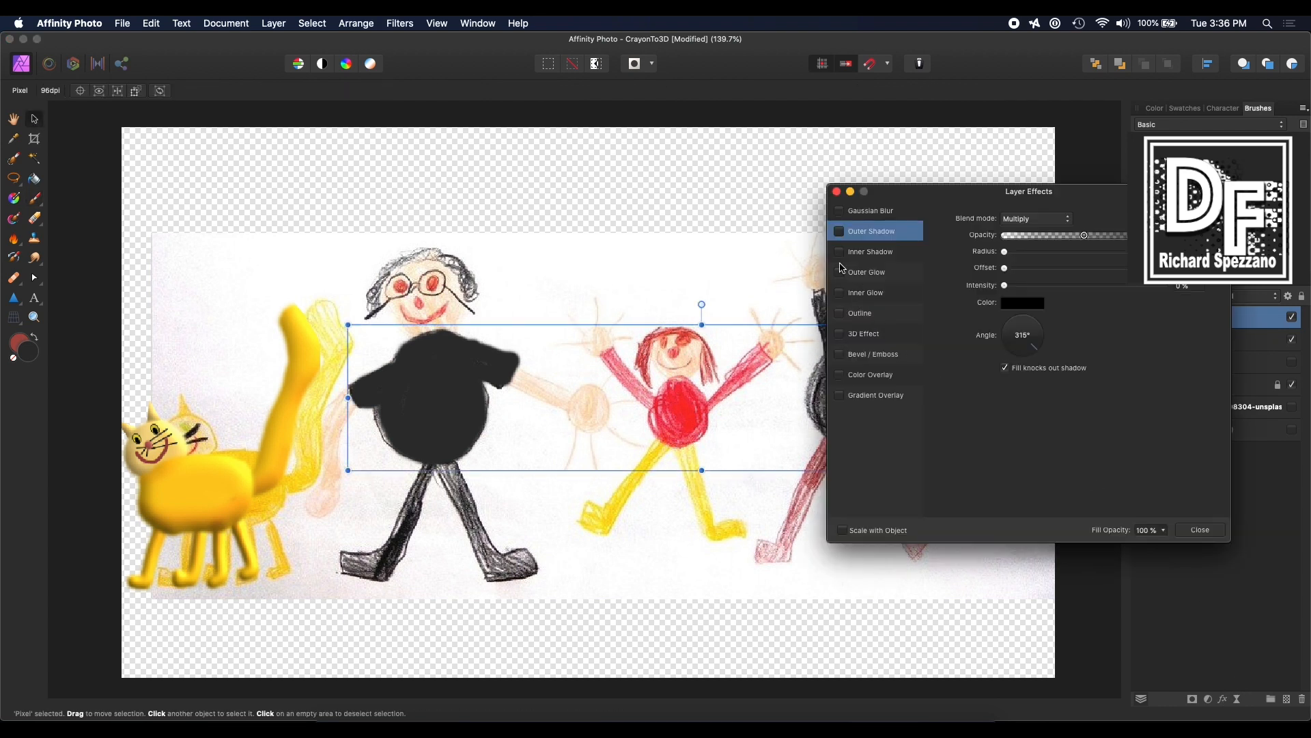
pyautogui.click(840, 334)
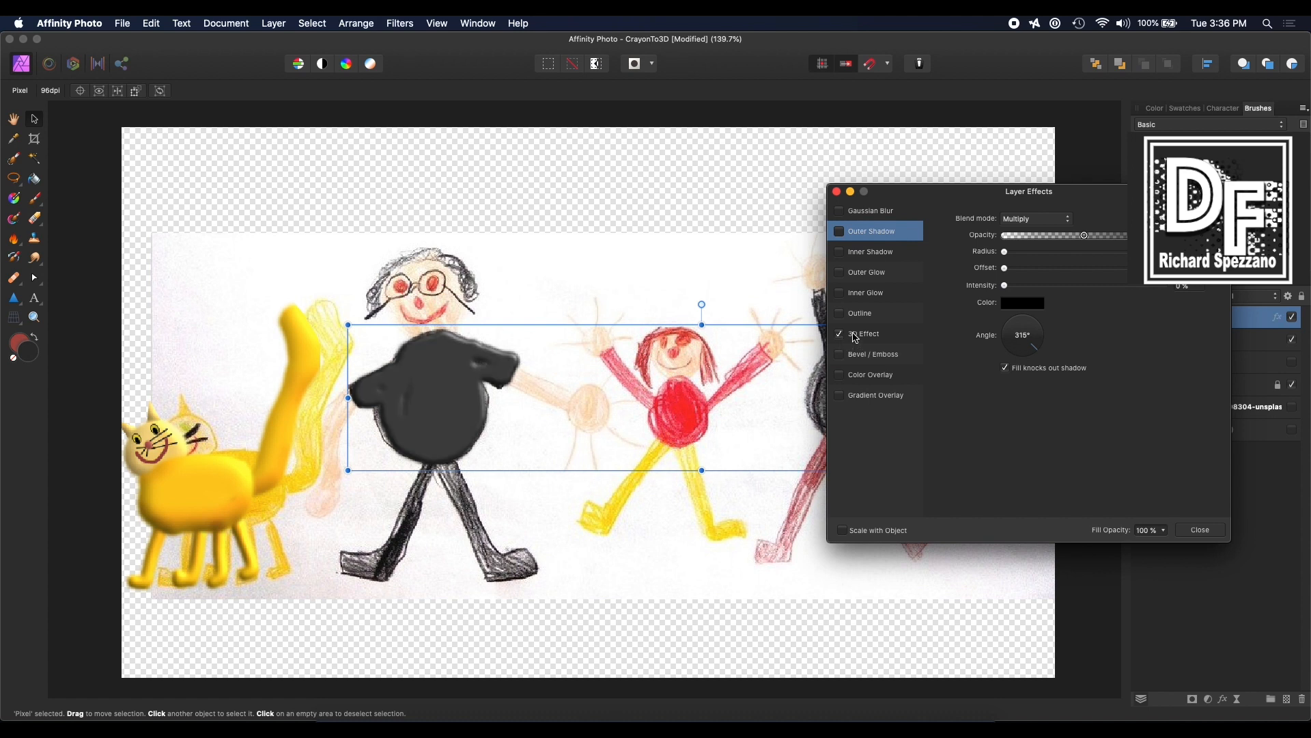
pyautogui.moveTo(1004, 257); pyautogui.dragTo(1079, 265)
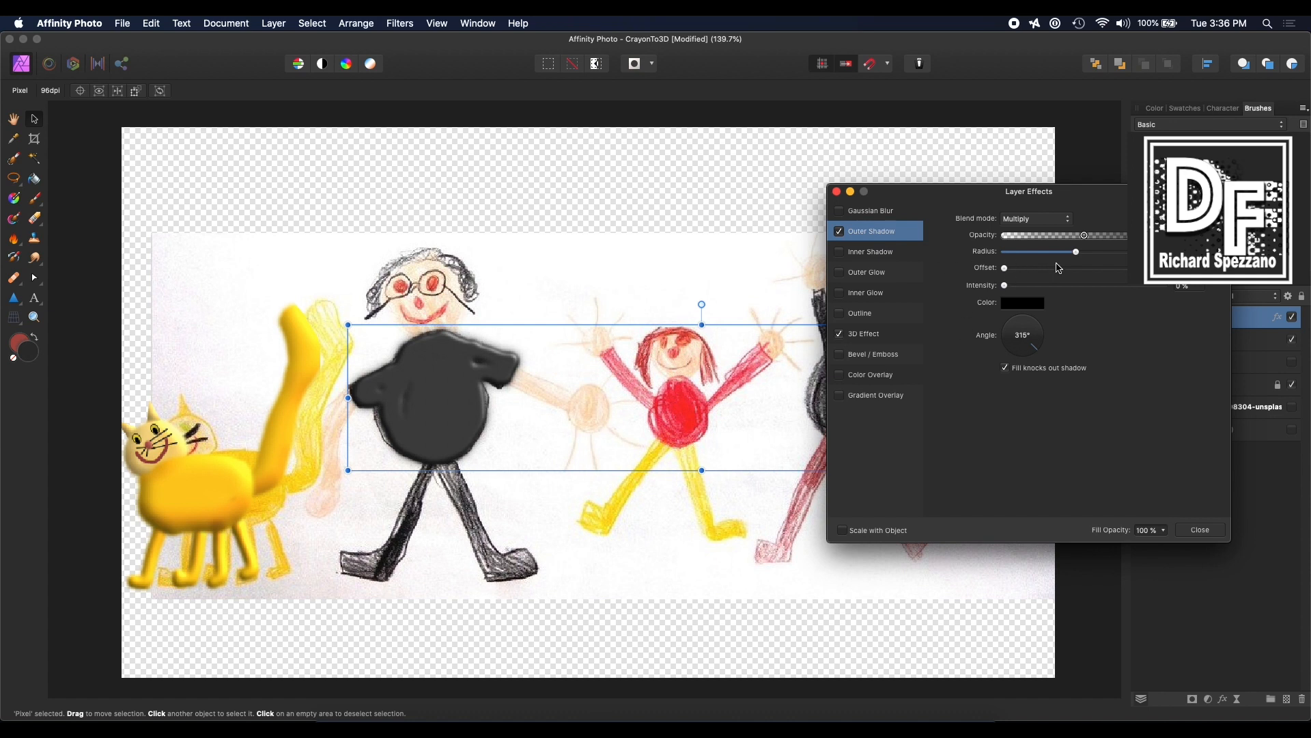
pyautogui.click(868, 237)
pyautogui.click(871, 335)
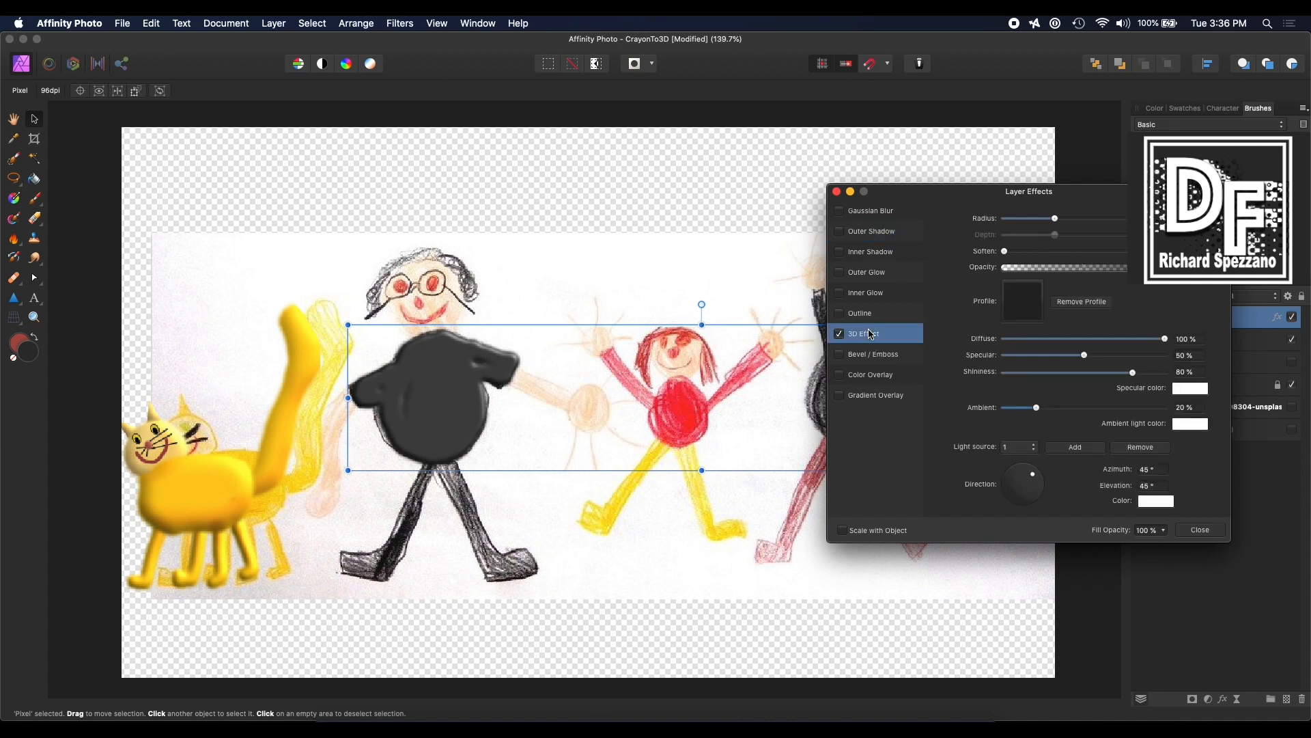
# Step: Soften the torso's 3D Effect and increase its radius for a rounder, smoother look
pyautogui.moveTo(1009, 254)
pyautogui.mouseDown()
pyautogui.moveTo(1126, 251)
pyautogui.moveTo(1110, 270)
pyautogui.moveTo(1133, 251)
pyautogui.moveTo(1042, 273)
pyautogui.moveTo(1102, 275)
pyautogui.moveTo(1005, 268)
pyautogui.mouseUp()
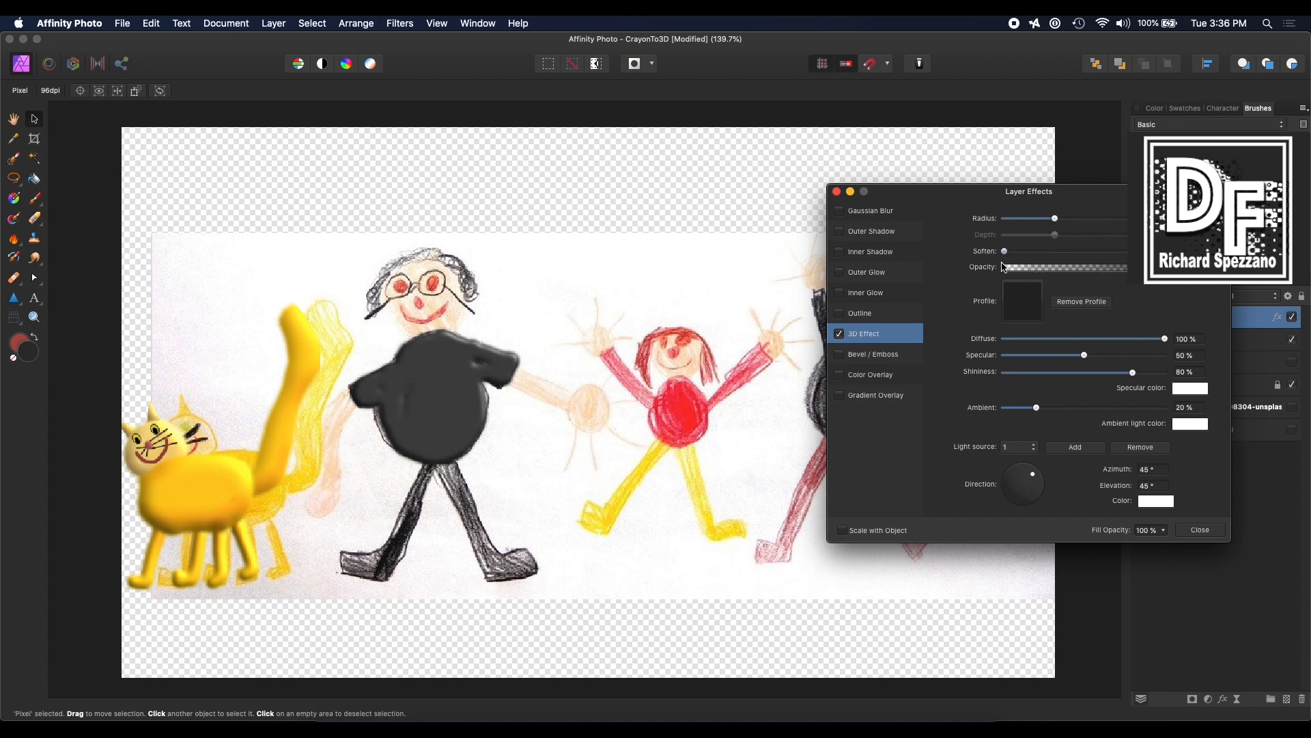
pyautogui.click(34, 198)
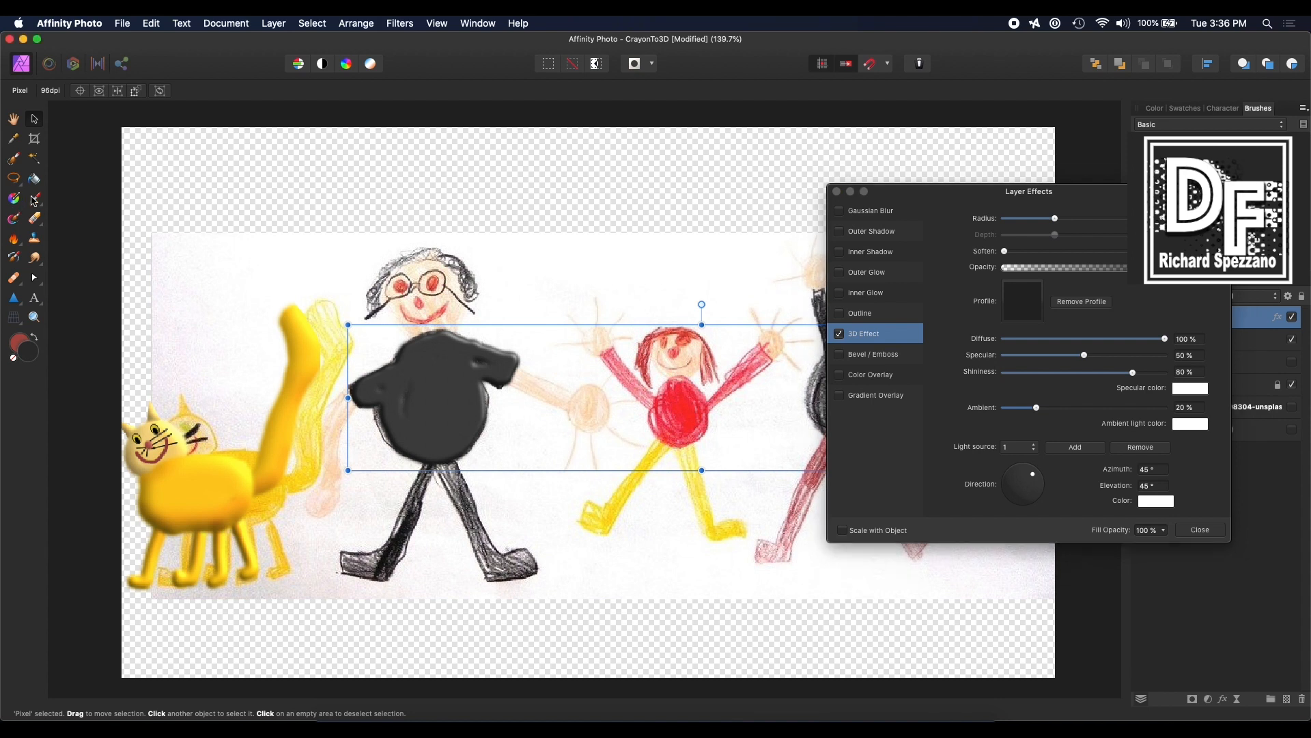
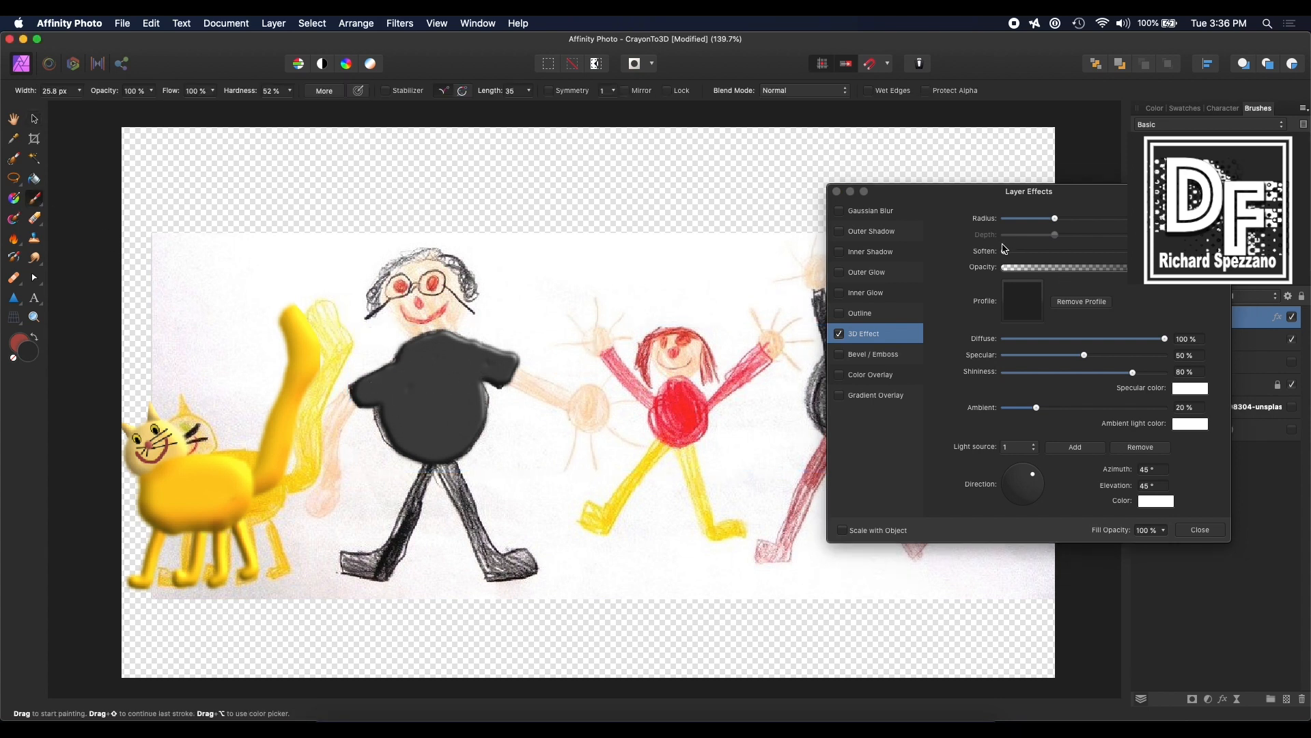
pyautogui.moveTo(1003, 259); pyautogui.dragTo(1064, 272)
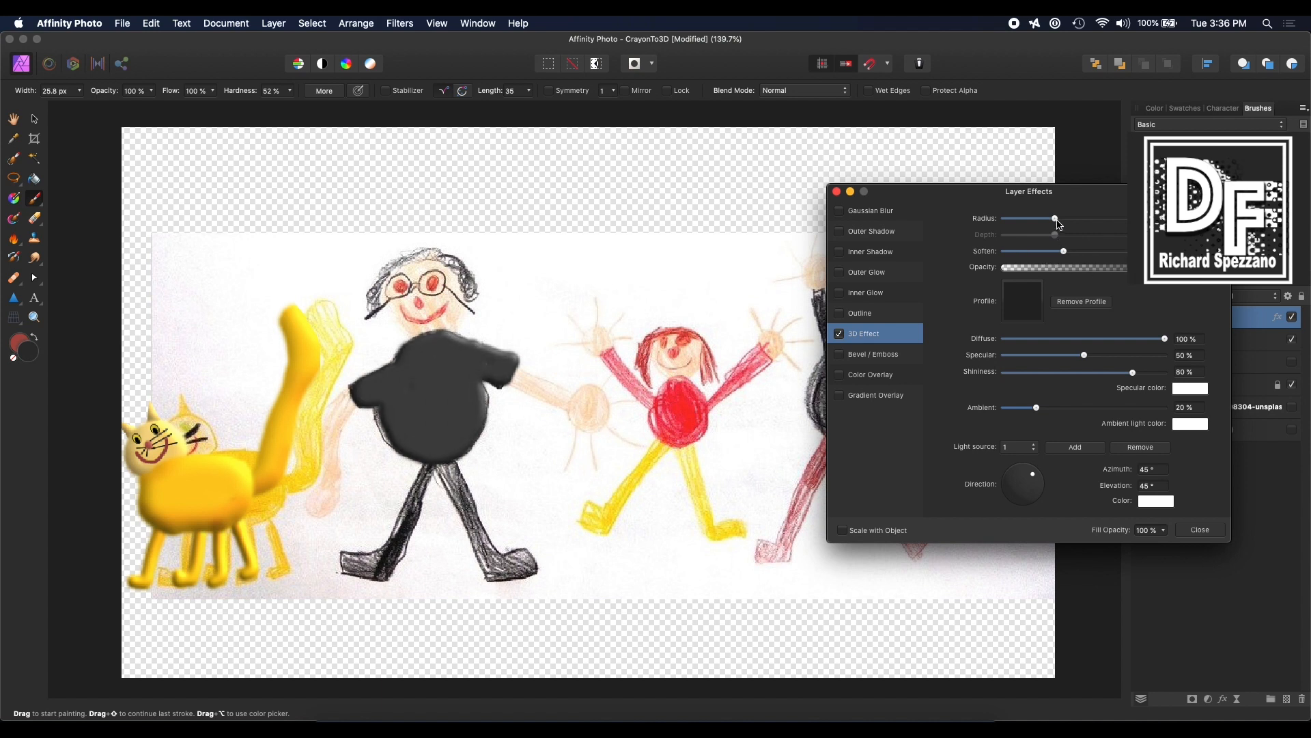
pyautogui.moveTo(1063, 223); pyautogui.dragTo(1087, 232)
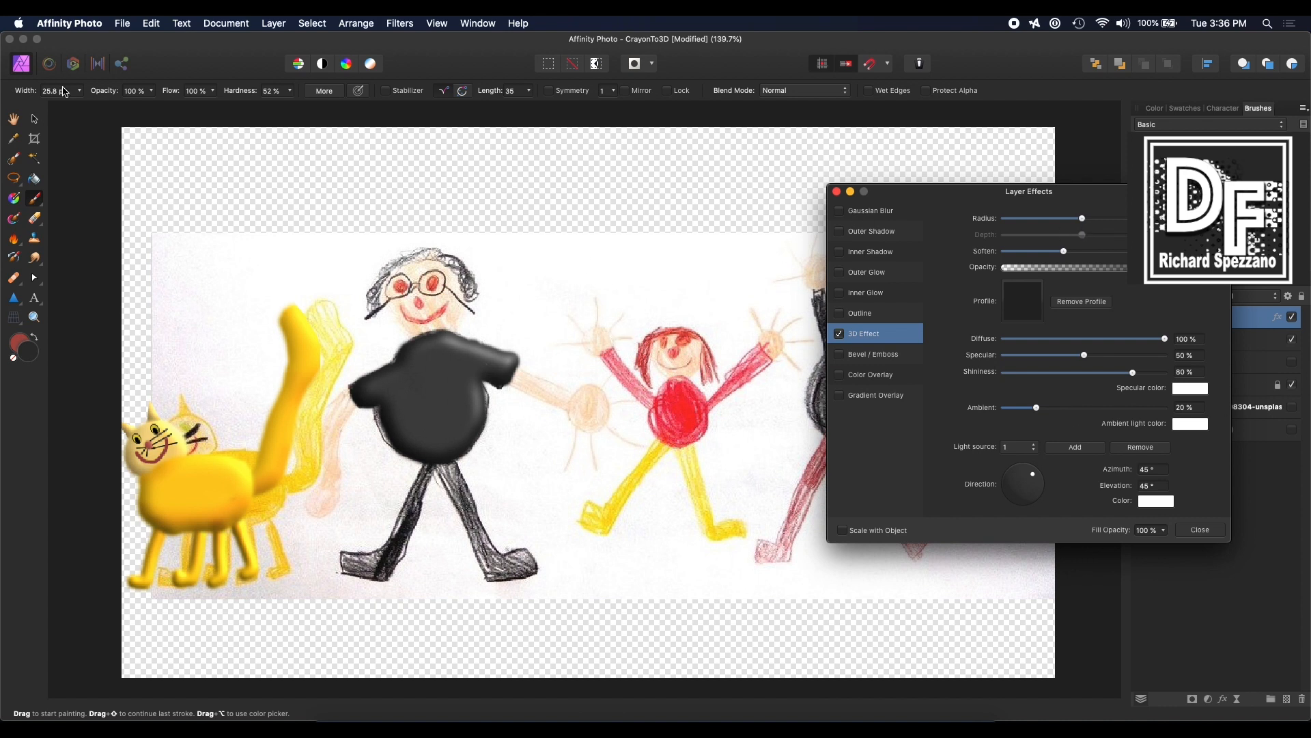
# Step: Add a pixel layer above the torso and paint both of the dad's legs and shoes solid near-black with the 25.8 px brush
pyautogui.click(34, 120)
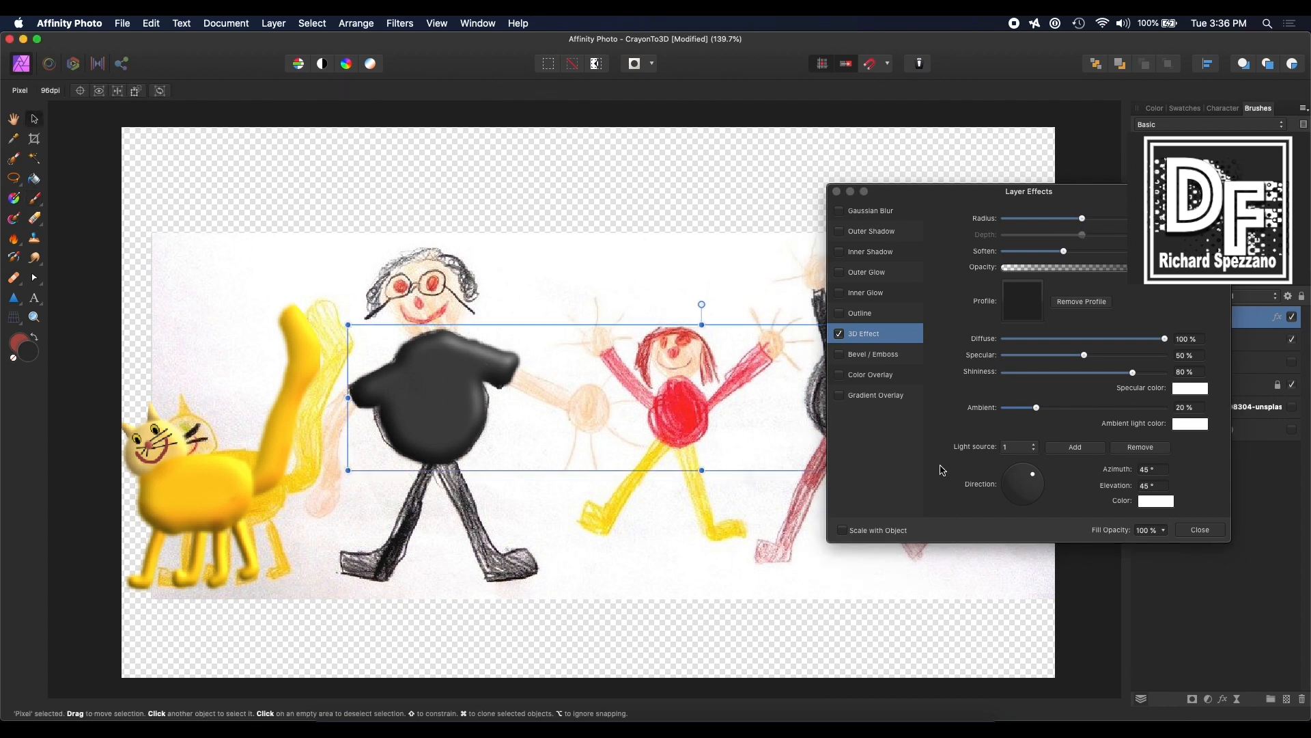
pyautogui.click(36, 200)
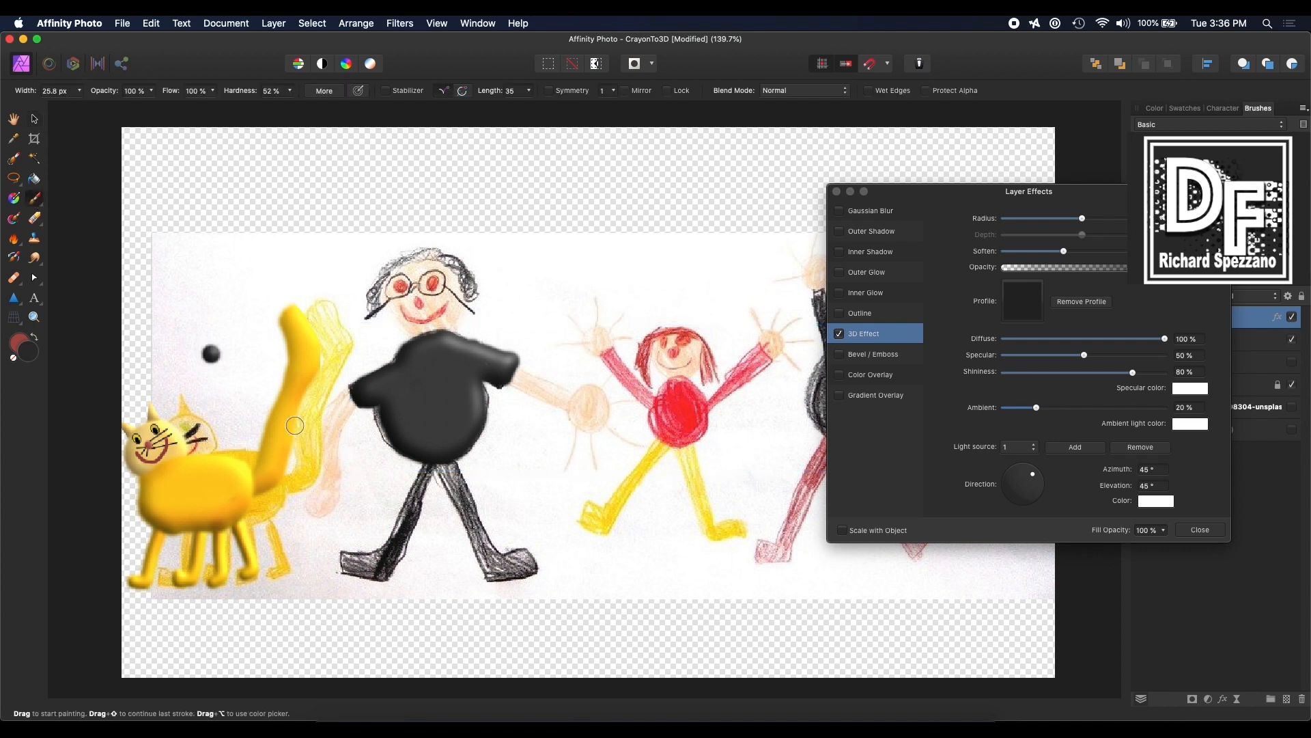
pyautogui.click(1288, 700)
pyautogui.moveTo(426, 459)
pyautogui.mouseDown()
pyautogui.moveTo(392, 565)
pyautogui.moveTo(345, 563)
pyautogui.moveTo(384, 558)
pyautogui.mouseUp()
pyautogui.moveTo(424, 502)
pyautogui.mouseDown()
pyautogui.moveTo(399, 539)
pyautogui.moveTo(426, 512)
pyautogui.mouseUp()
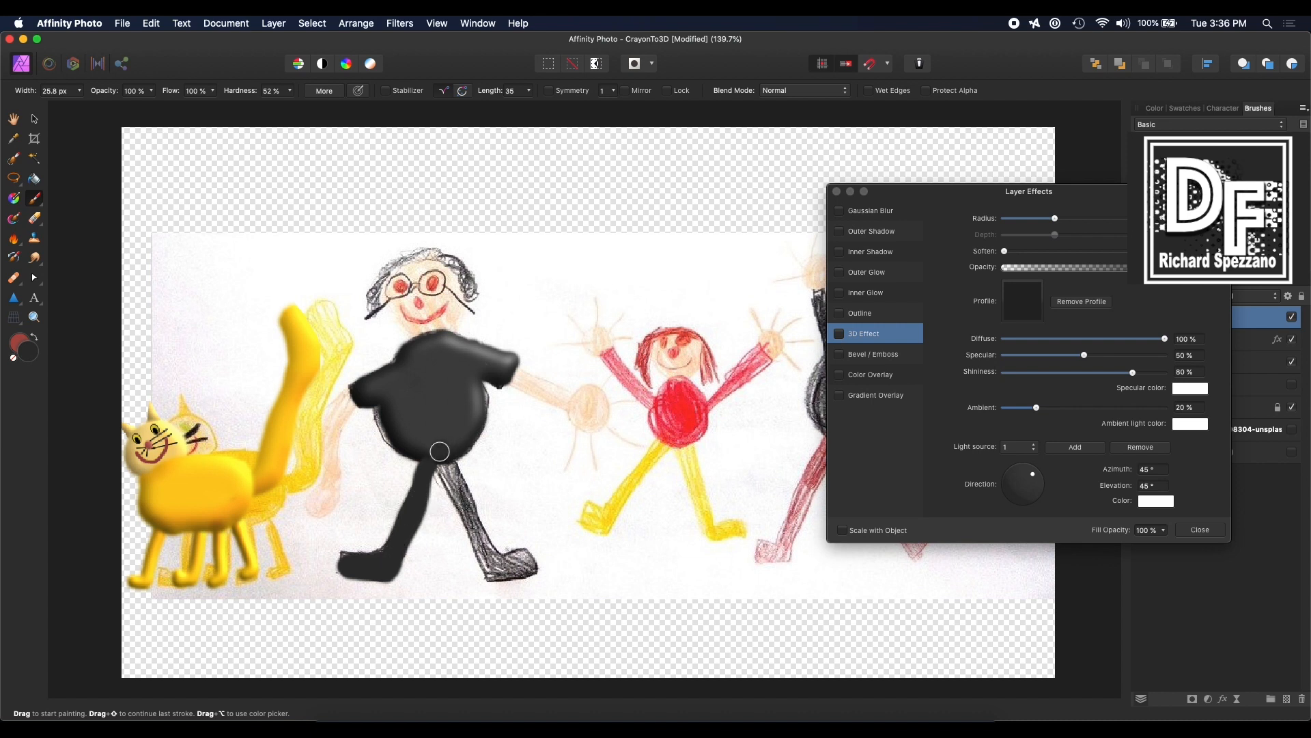
pyautogui.moveTo(443, 452)
pyautogui.mouseDown()
pyautogui.moveTo(491, 578)
pyautogui.moveTo(534, 568)
pyautogui.moveTo(523, 555)
pyautogui.moveTo(495, 561)
pyautogui.moveTo(446, 460)
pyautogui.mouseUp()
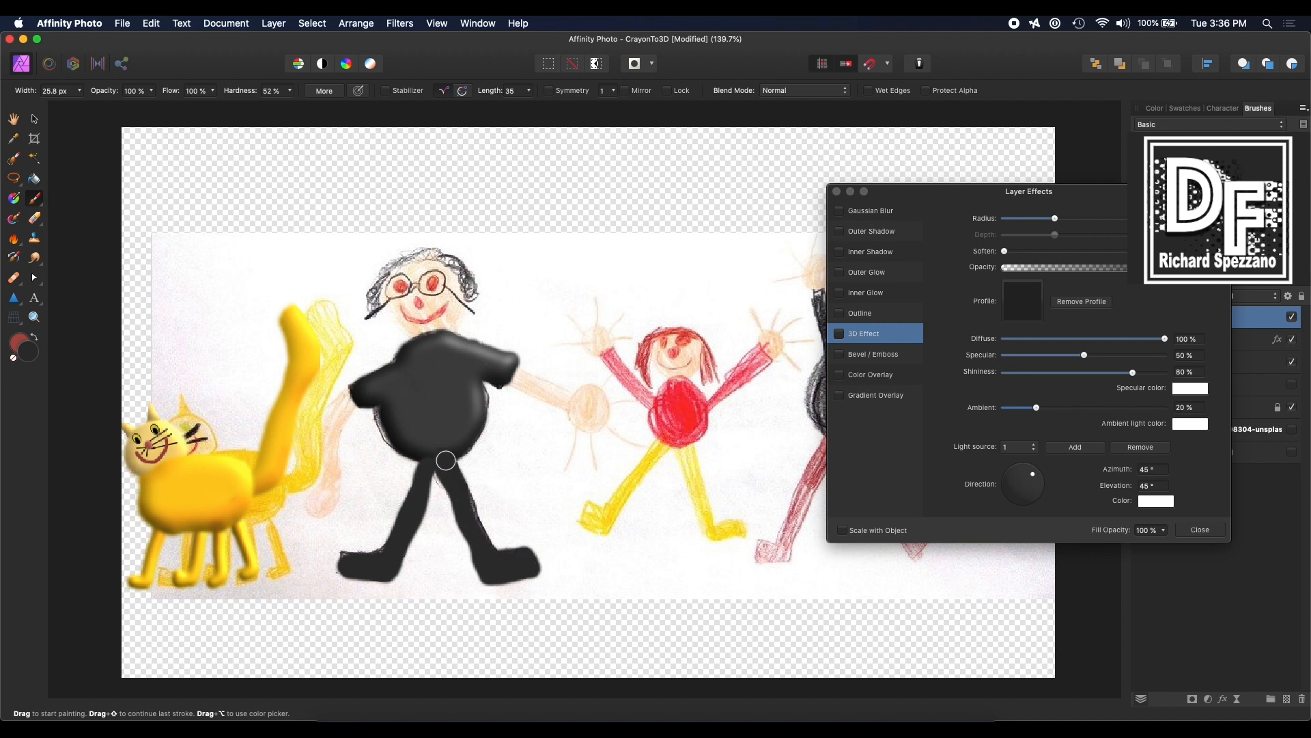
# Step: Close the layer effects and stretch the legs layer slightly upward so it overlaps further into the torso
pyautogui.click(35, 121)
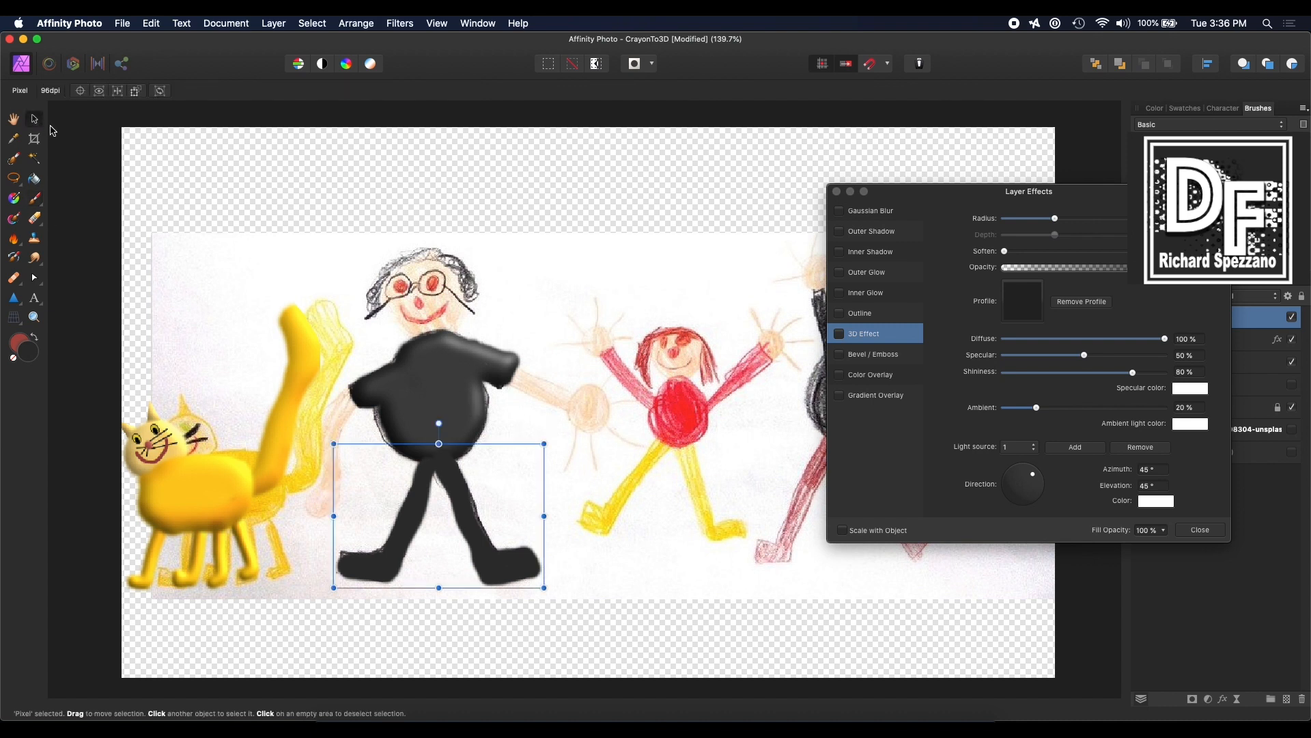
pyautogui.click(80, 157)
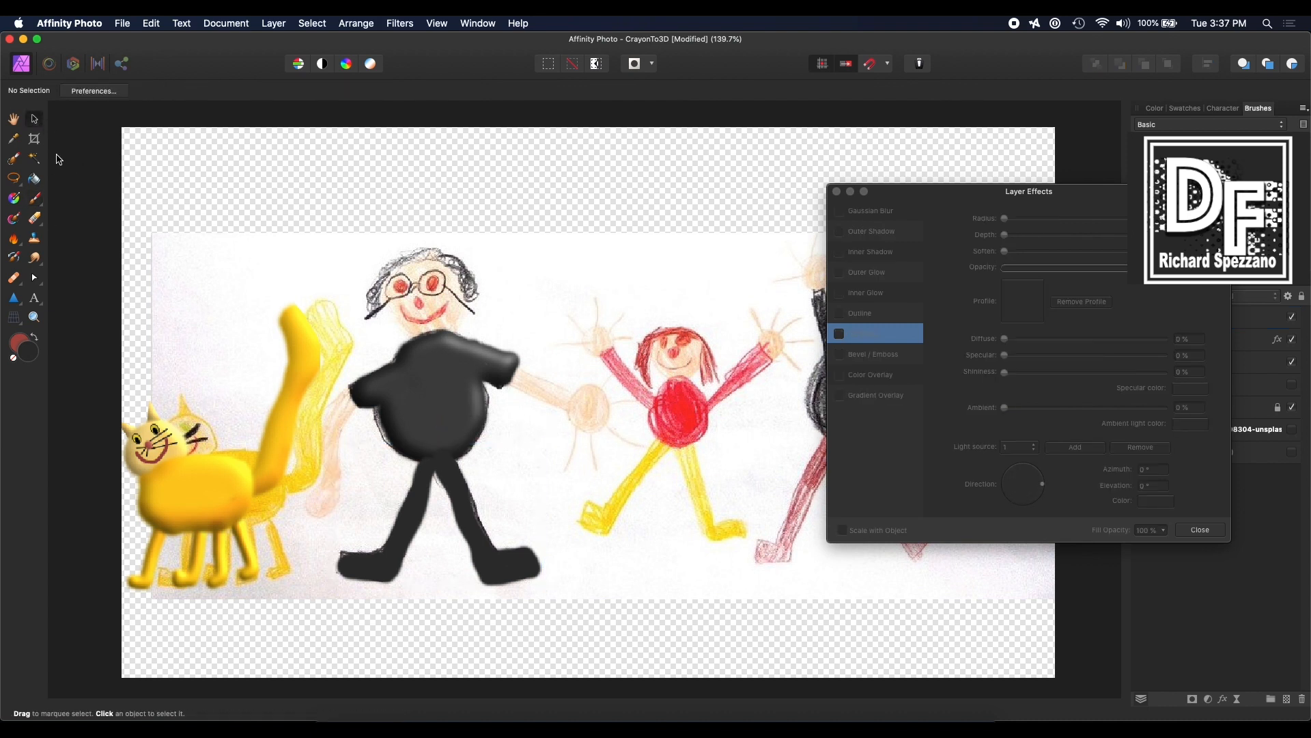
pyautogui.click(836, 191)
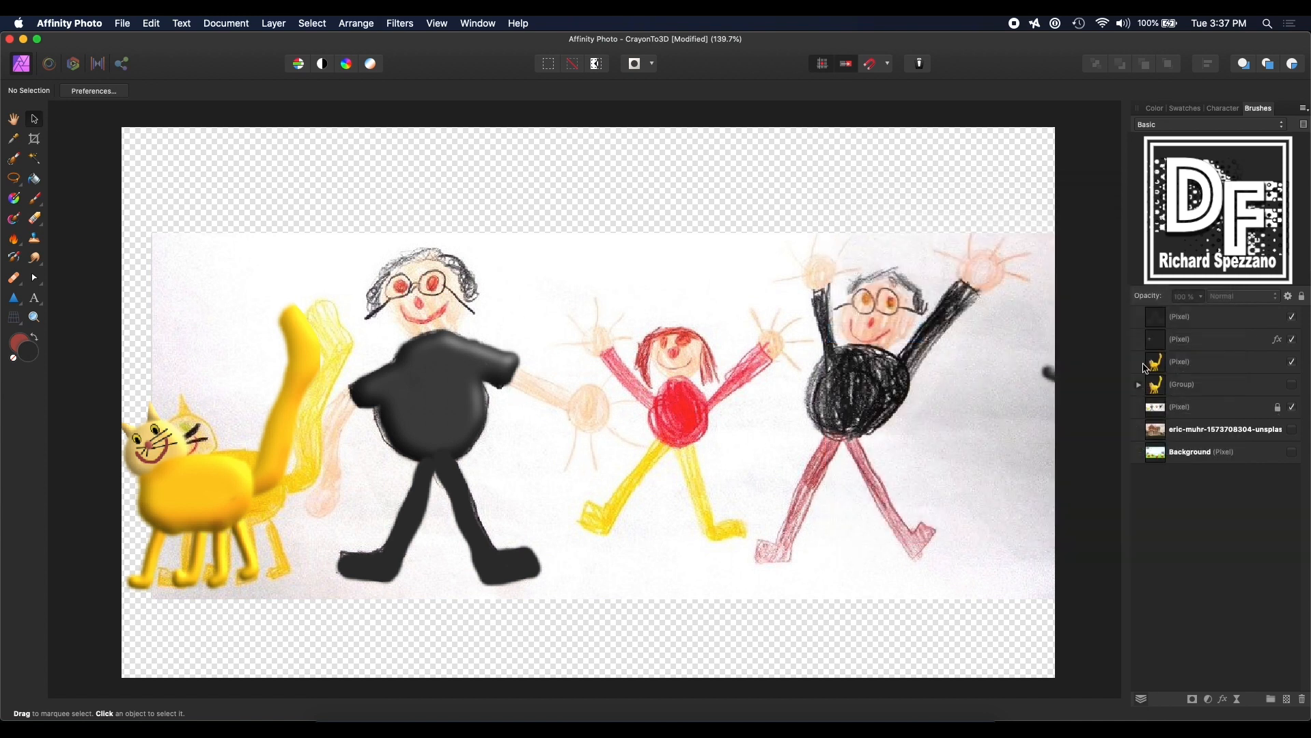
pyautogui.click(1182, 320)
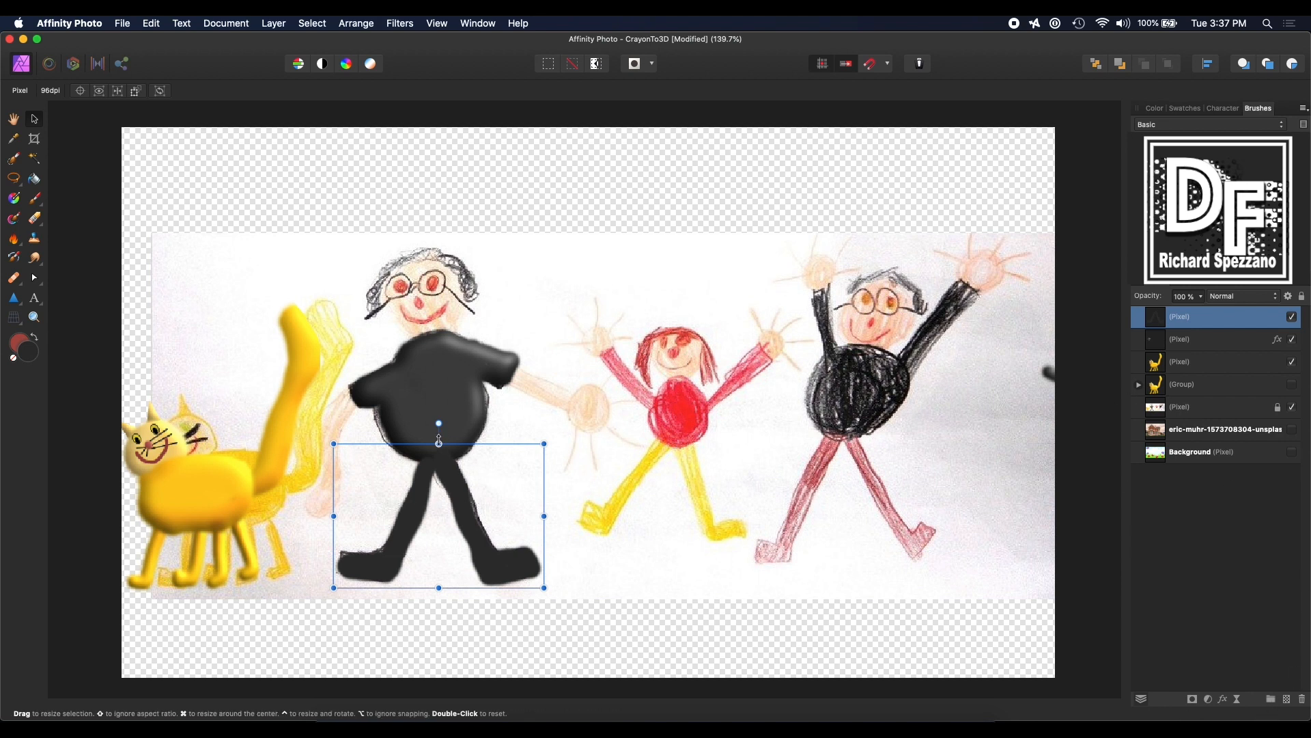
pyautogui.moveTo(439, 444); pyautogui.dragTo(440, 436)
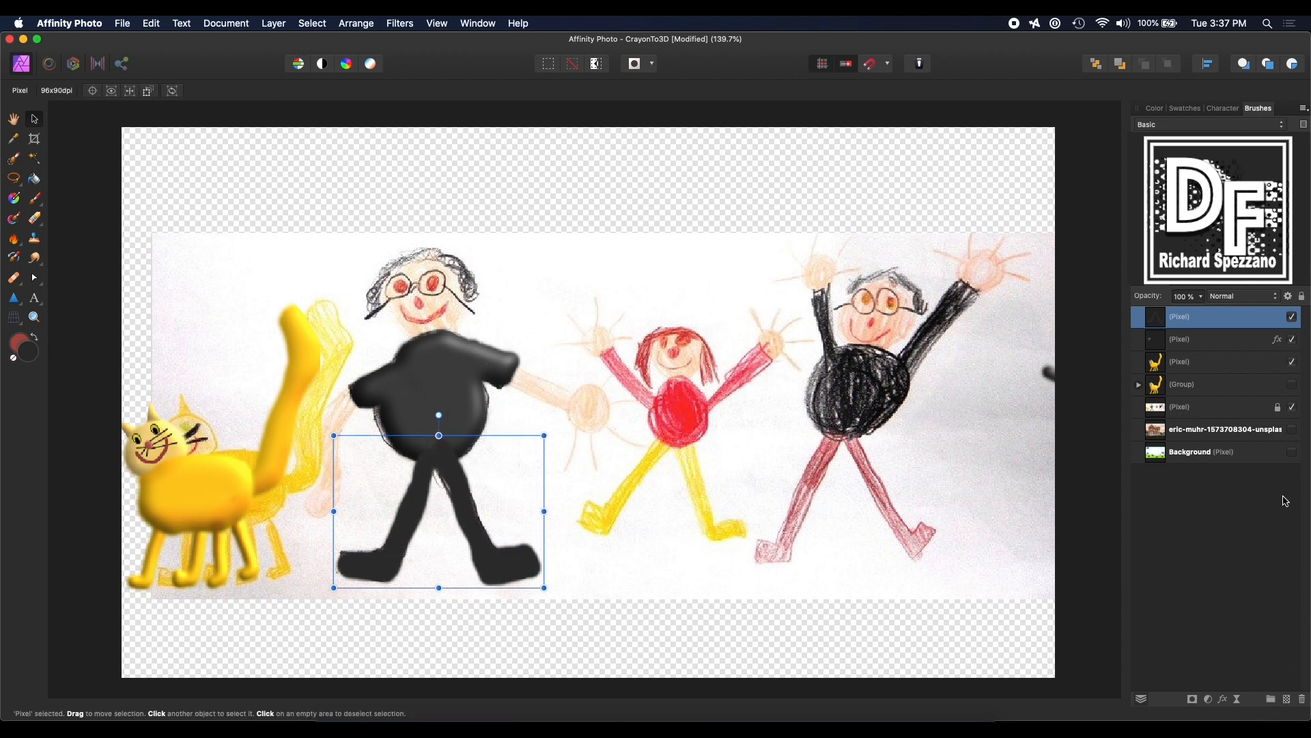
# Step: Apply a slightly softened 3D Effect to the legs and place their layer below the torso layer
pyautogui.click(1224, 701)
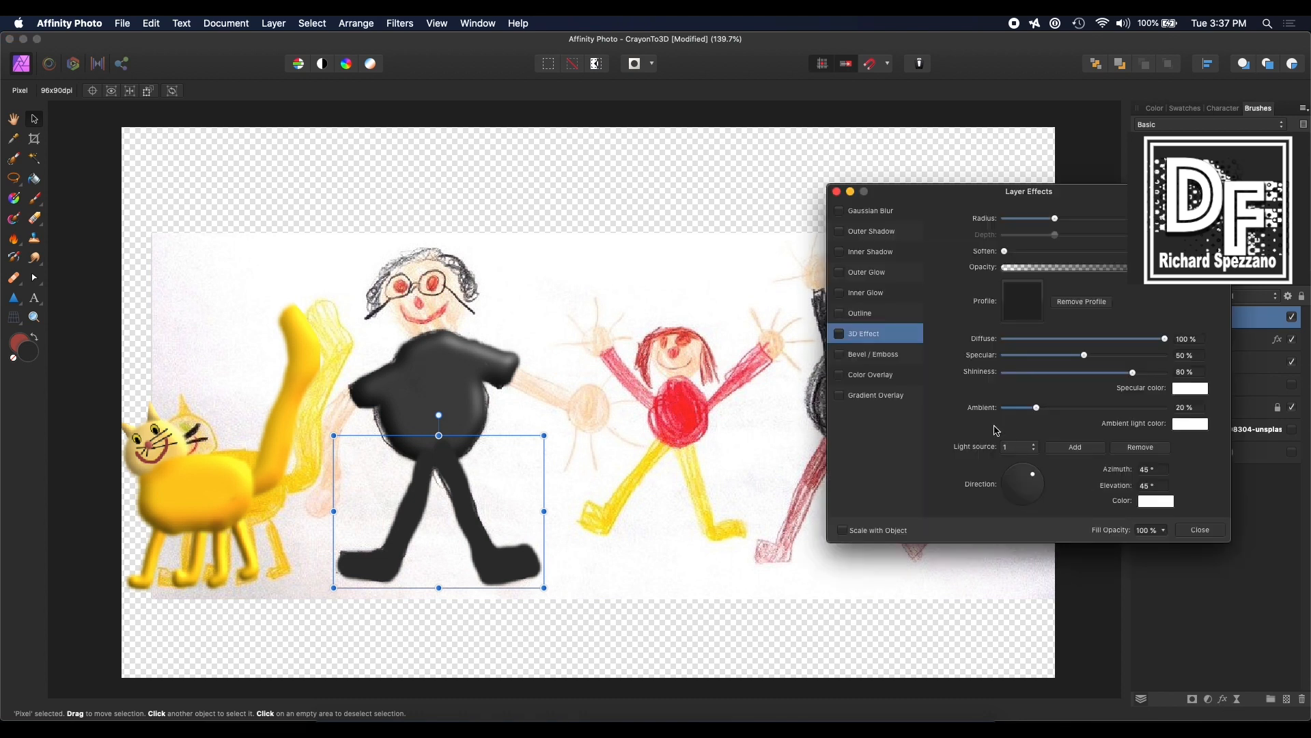
pyautogui.click(838, 333)
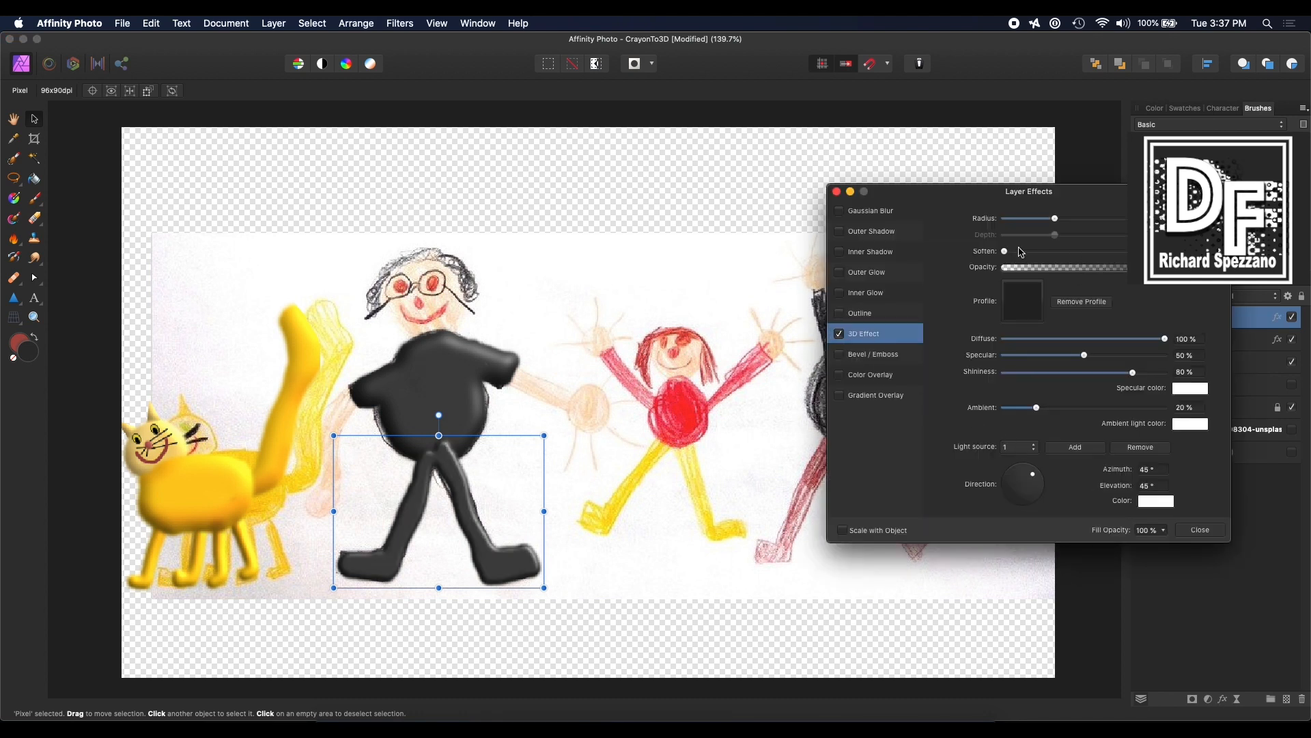
pyautogui.moveTo(1005, 252); pyautogui.dragTo(1037, 261)
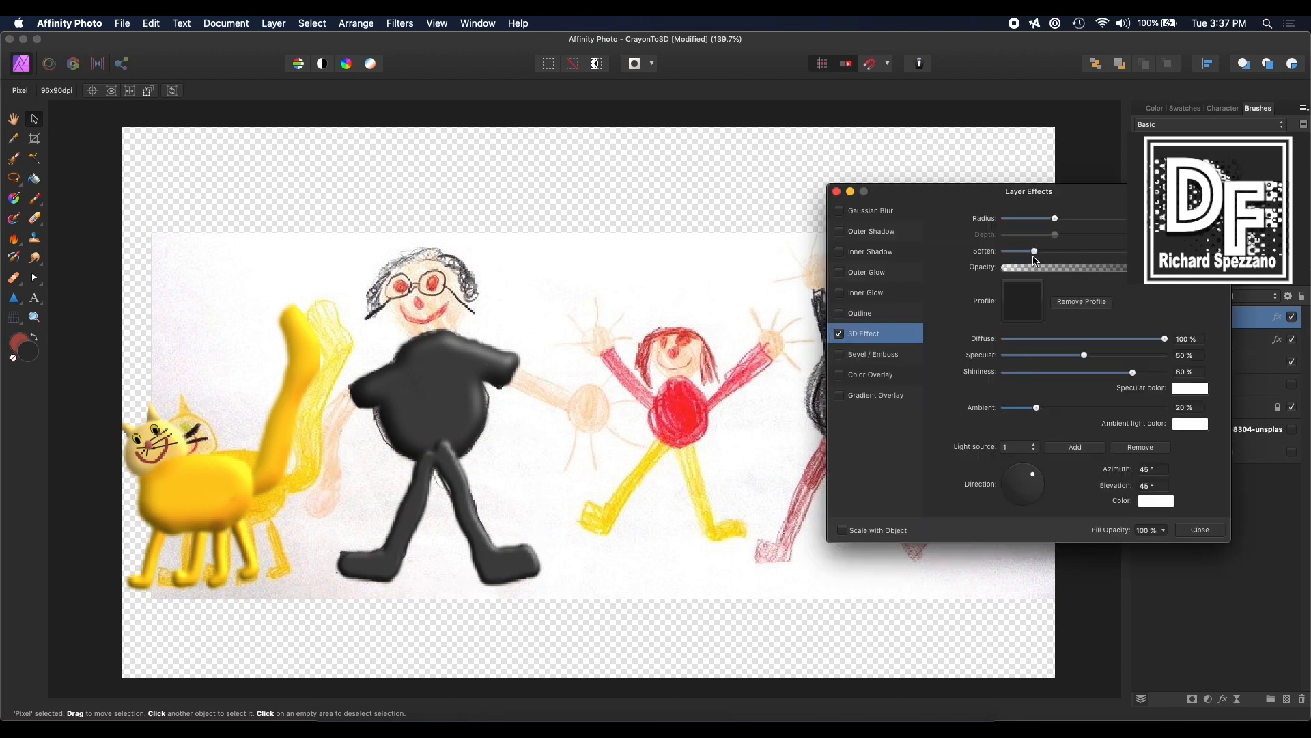
pyautogui.click(837, 192)
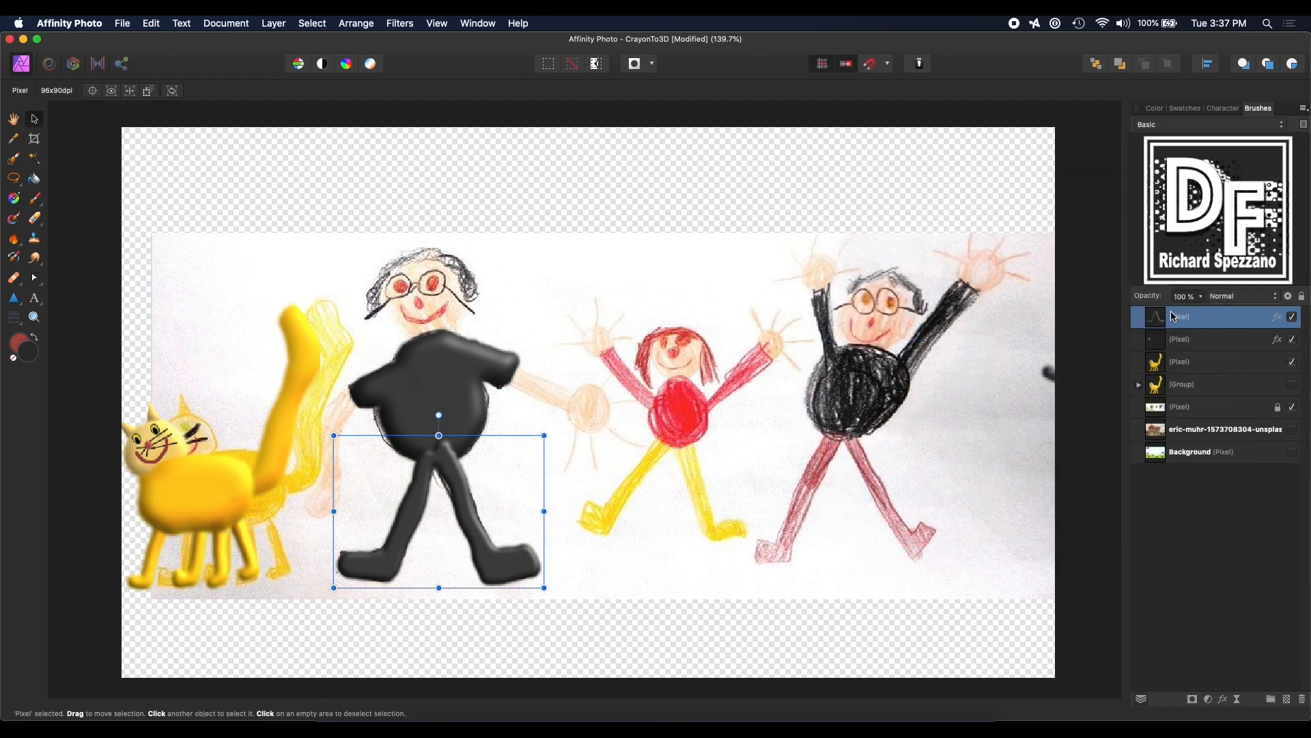
pyautogui.moveTo(1174, 316); pyautogui.dragTo(1161, 359)
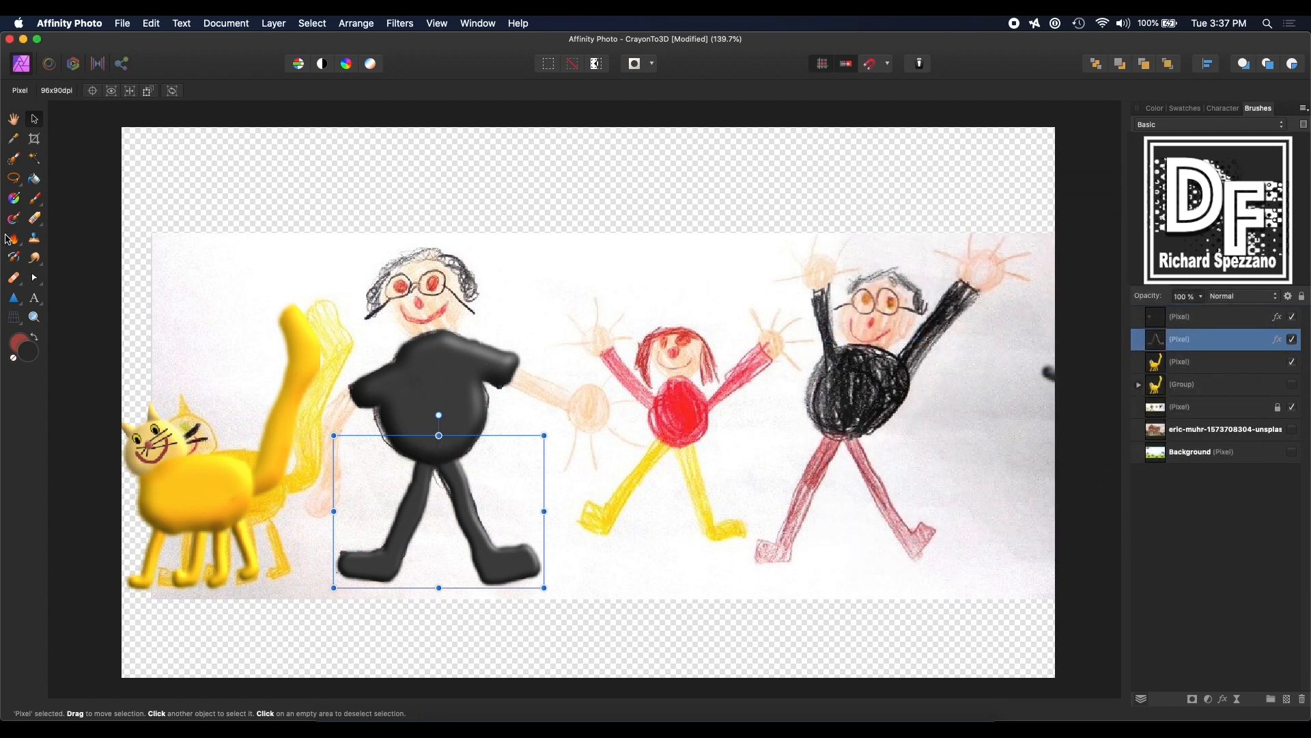
pyautogui.click(14, 120)
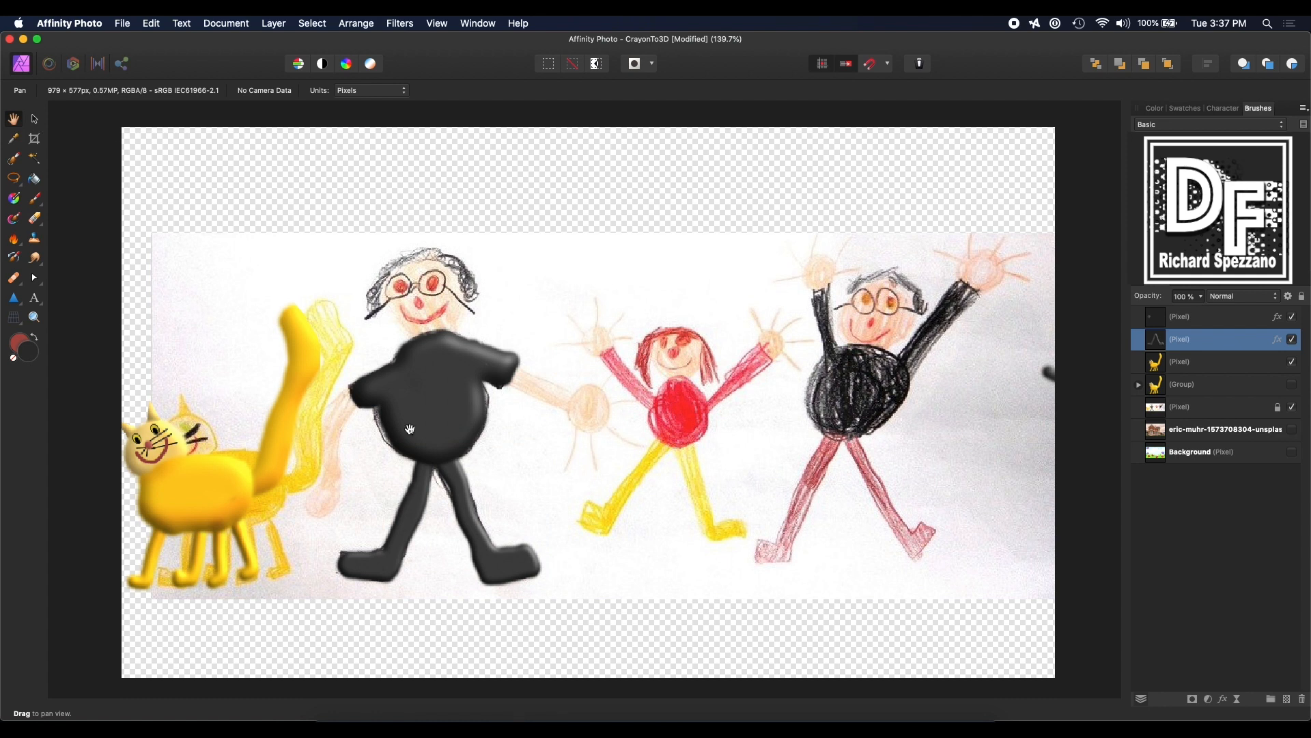
# Step: Add an empty pixel layer between the cat layer and the dad's legs layer
pyautogui.click(1183, 324)
pyautogui.click(1189, 365)
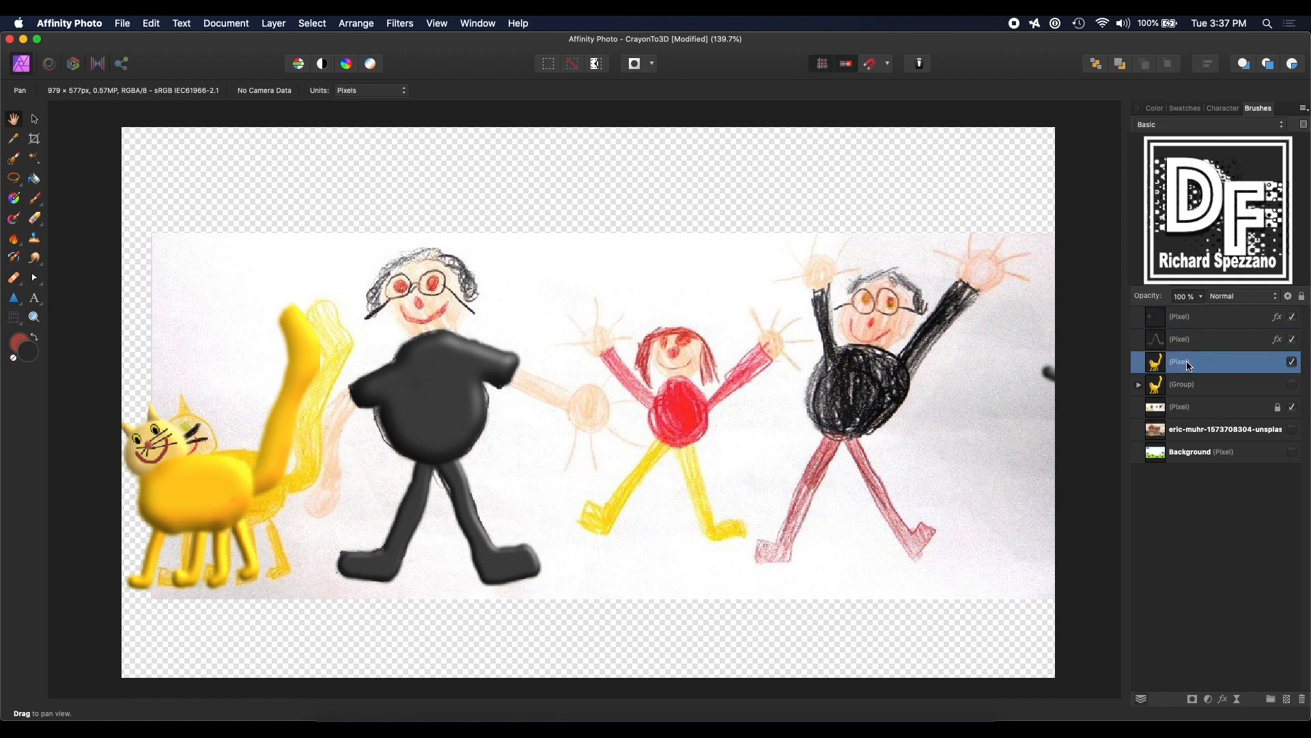
pyautogui.click(1287, 702)
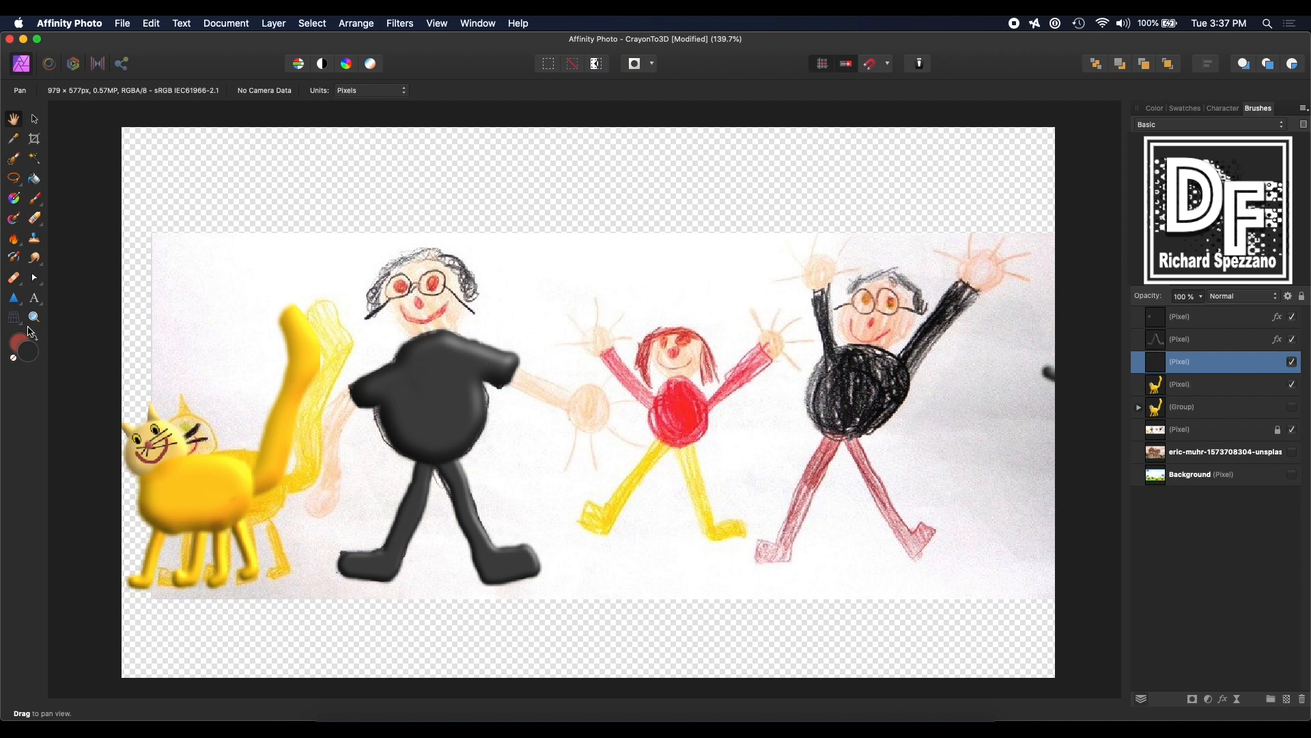
# Step: Set the paint colour to skin tone F7DDB8, sampled from the dad's crayon hand
pyautogui.doubleClick(30, 354)
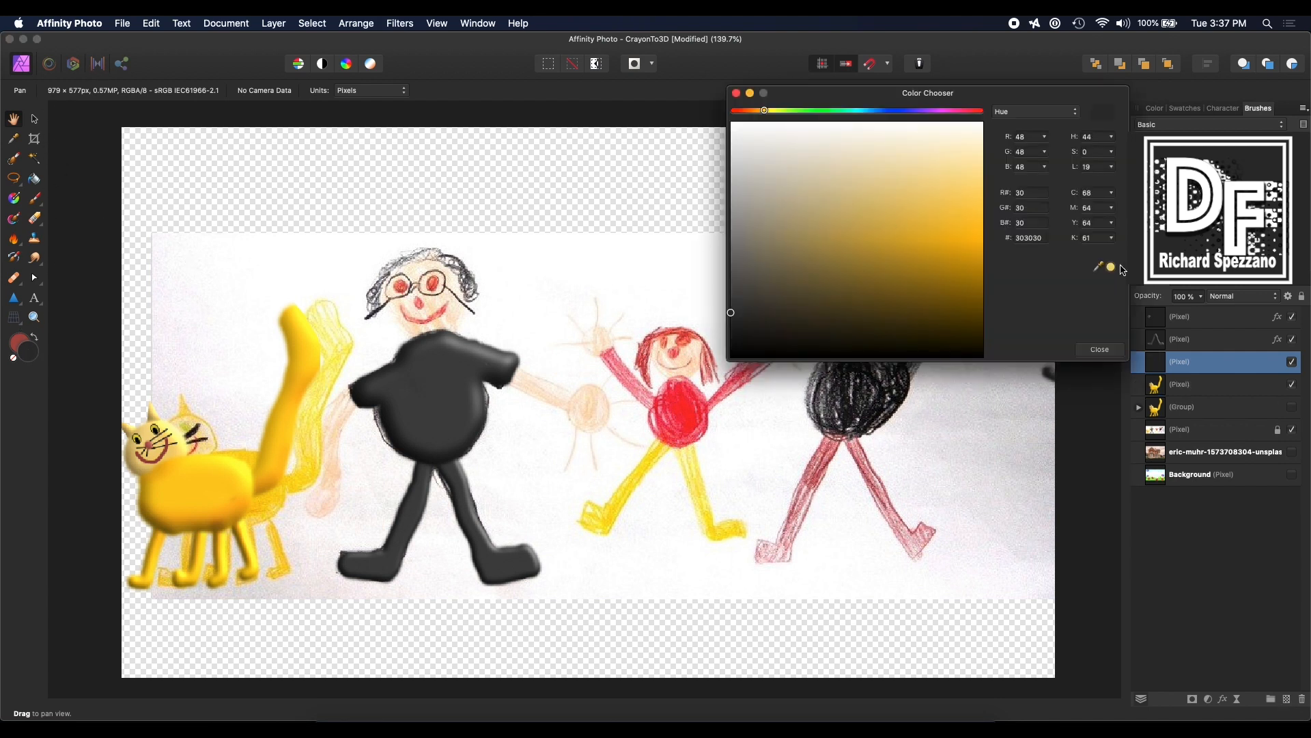
pyautogui.moveTo(1114, 274); pyautogui.dragTo(536, 391)
pyautogui.moveTo(1114, 266); pyautogui.dragTo(590, 404)
pyautogui.click(1112, 268)
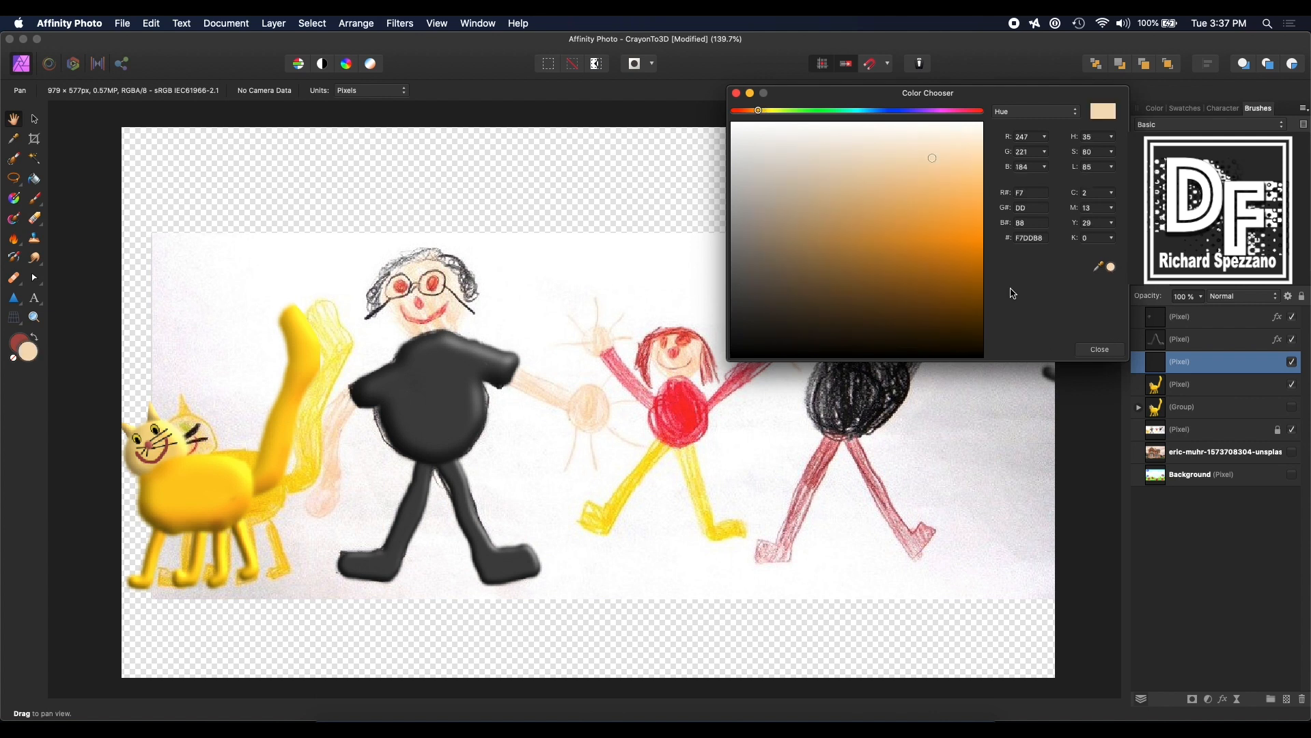
# Step: Paint both of the dad's arms and the palm of his outstretched hand in the skin tone with the 25.8 px brush
pyautogui.click(35, 199)
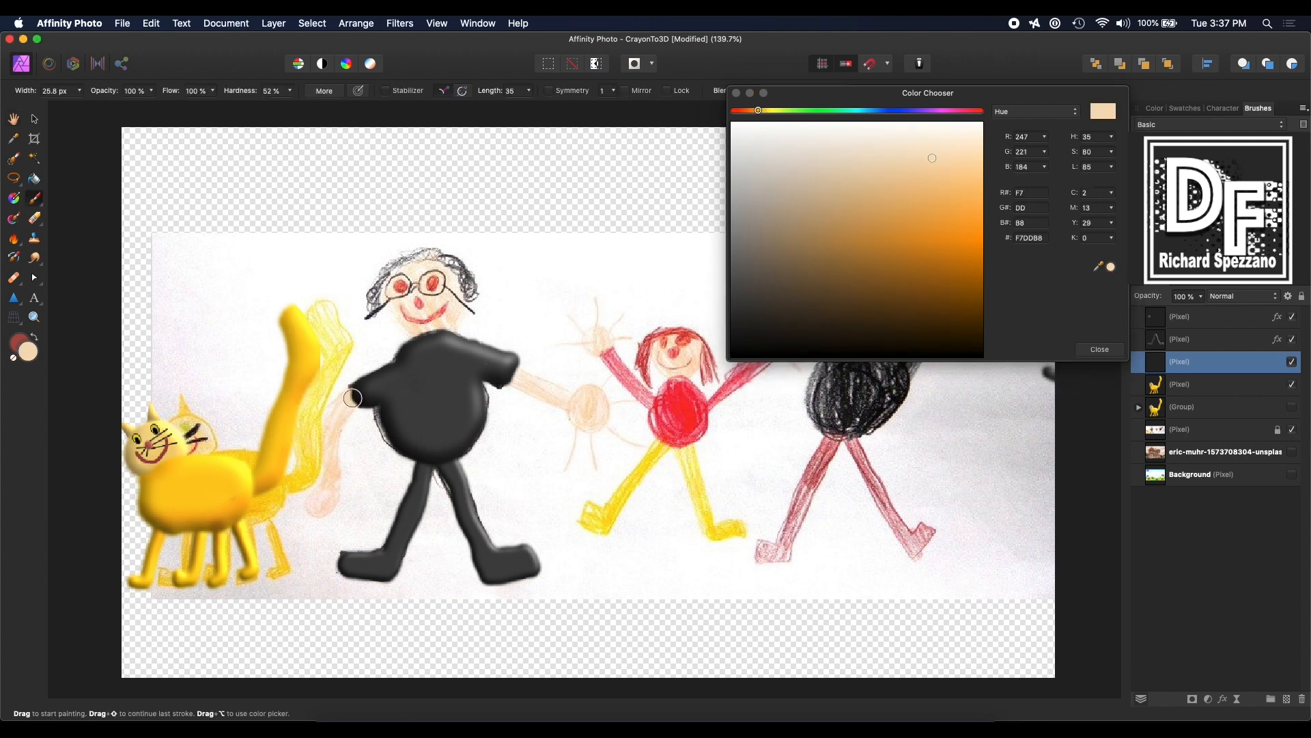
pyautogui.moveTo(353, 398)
pyautogui.mouseDown()
pyautogui.moveTo(374, 388)
pyautogui.moveTo(340, 407)
pyautogui.moveTo(317, 508)
pyautogui.moveTo(322, 494)
pyautogui.mouseUp()
pyautogui.click(482, 470)
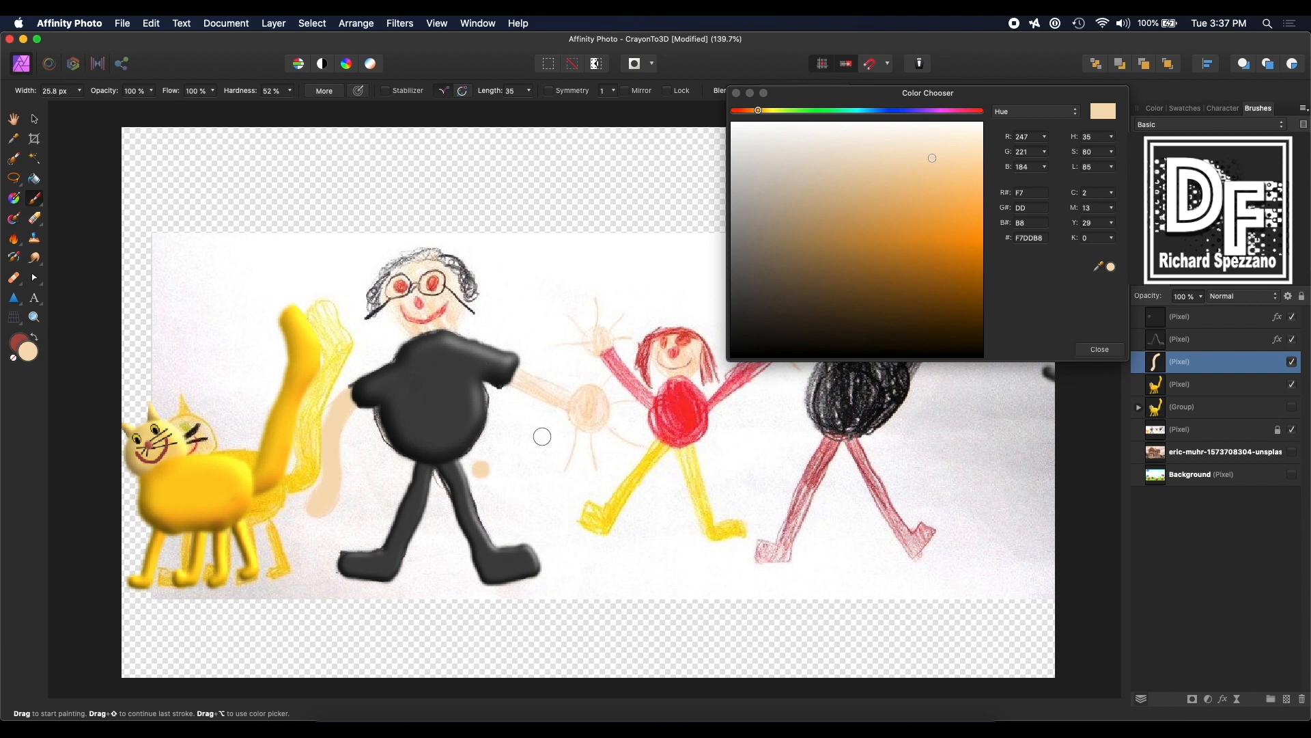
pyautogui.press('super+z')
pyautogui.moveTo(504, 372)
pyautogui.mouseDown()
pyautogui.moveTo(568, 409)
pyautogui.moveTo(506, 379)
pyautogui.moveTo(533, 380)
pyautogui.moveTo(590, 423)
pyautogui.moveTo(603, 388)
pyautogui.mouseUp()
# Step: Undo the last stroke and paint the fingers of the outstretched hand with the brush reduced to 13.5 px
pyautogui.press('super+z')
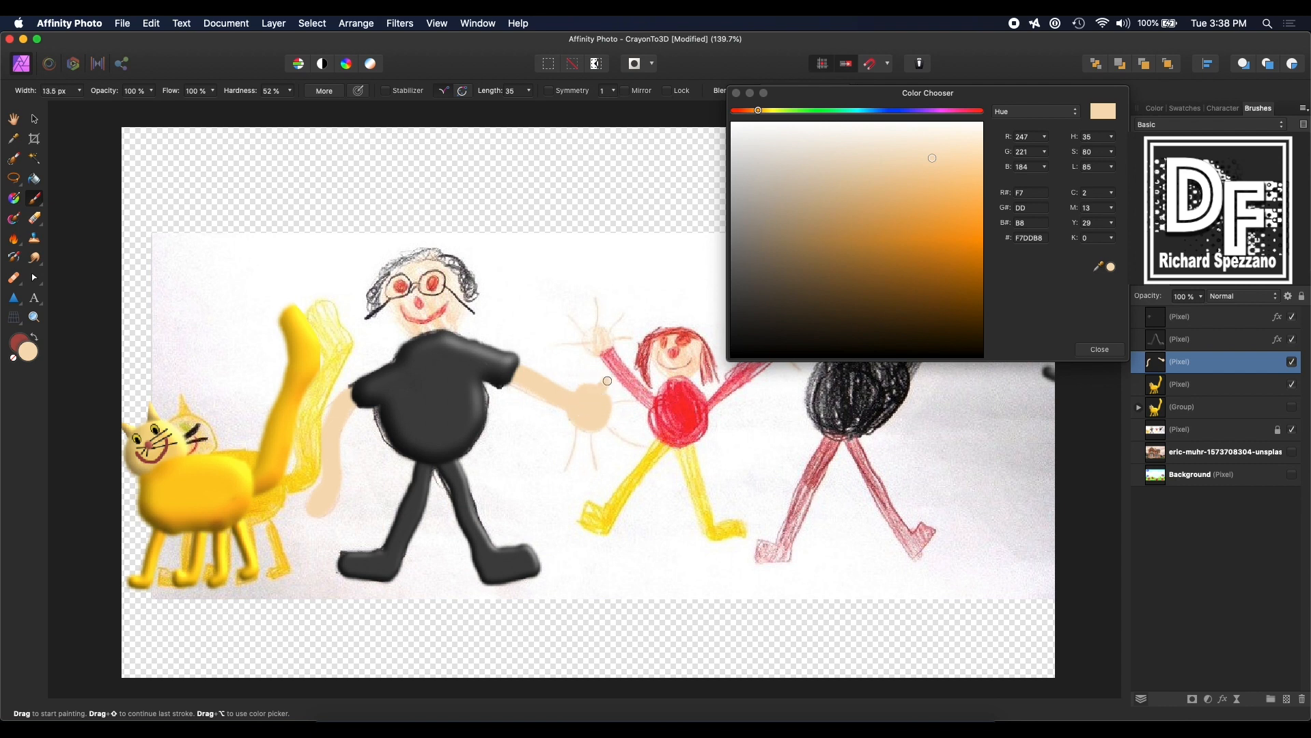
pyautogui.moveTo(607, 380)
pyautogui.mouseDown()
pyautogui.moveTo(618, 367)
pyautogui.moveTo(616, 401)
pyautogui.moveTo(645, 397)
pyautogui.moveTo(636, 445)
pyautogui.mouseUp()
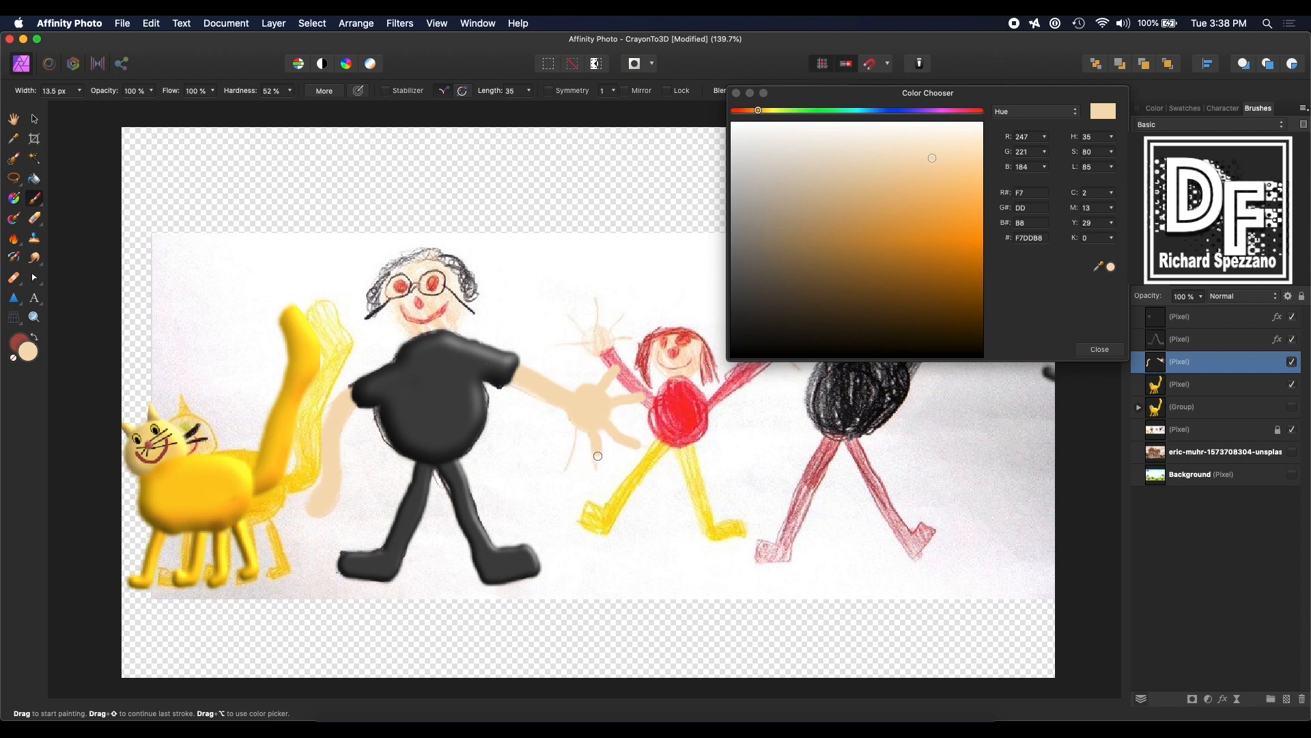
pyautogui.moveTo(581, 425); pyautogui.dragTo(574, 457)
# Step: Apply a 3D Effect with strongly increased Soften to the dad's arms and hand layer
pyautogui.click(35, 121)
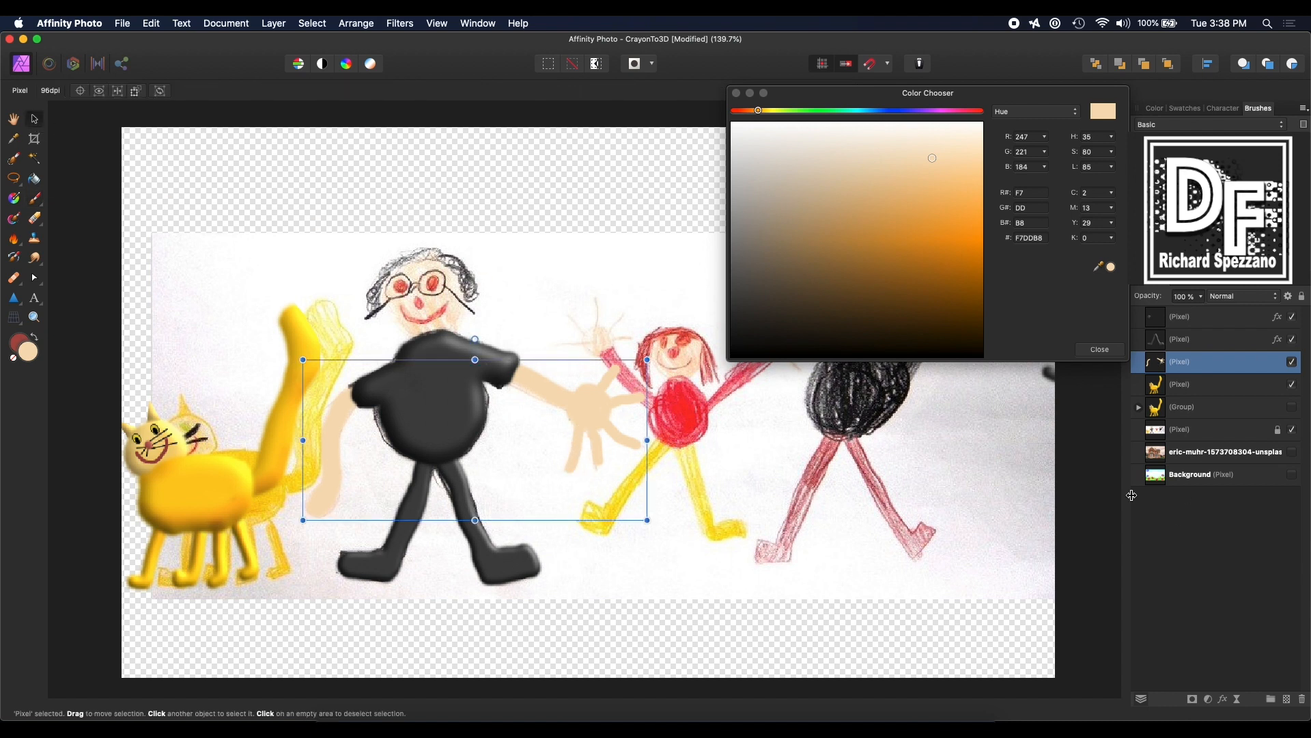
pyautogui.click(1227, 700)
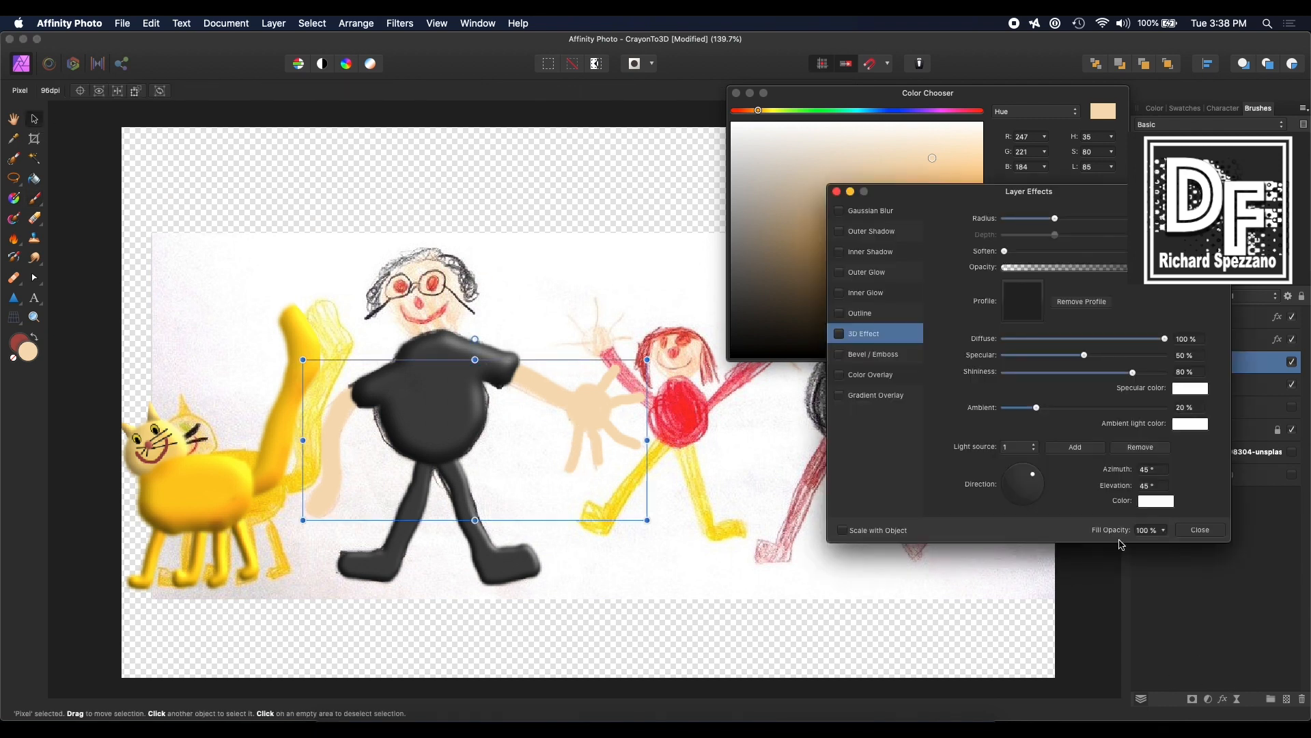
pyautogui.click(839, 334)
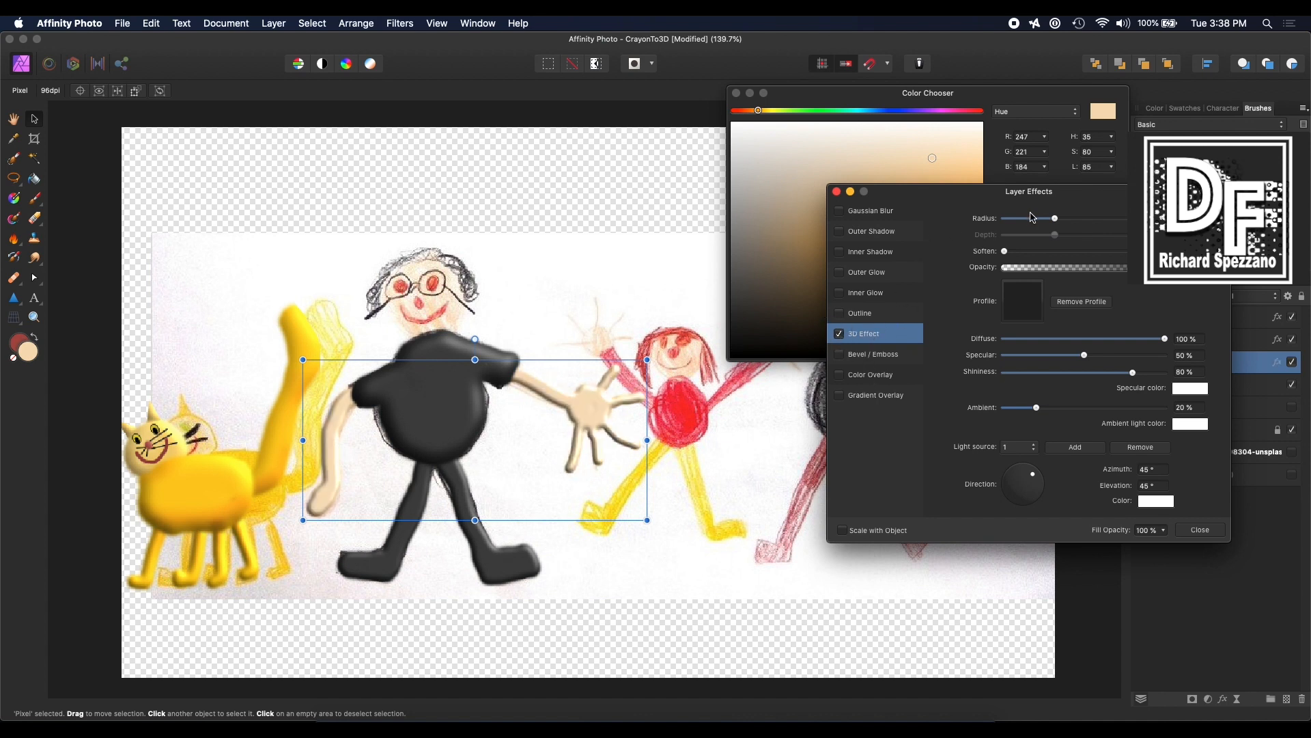
pyautogui.moveTo(1005, 254)
pyautogui.mouseDown()
pyautogui.moveTo(1161, 255)
pyautogui.moveTo(1126, 275)
pyautogui.mouseUp()
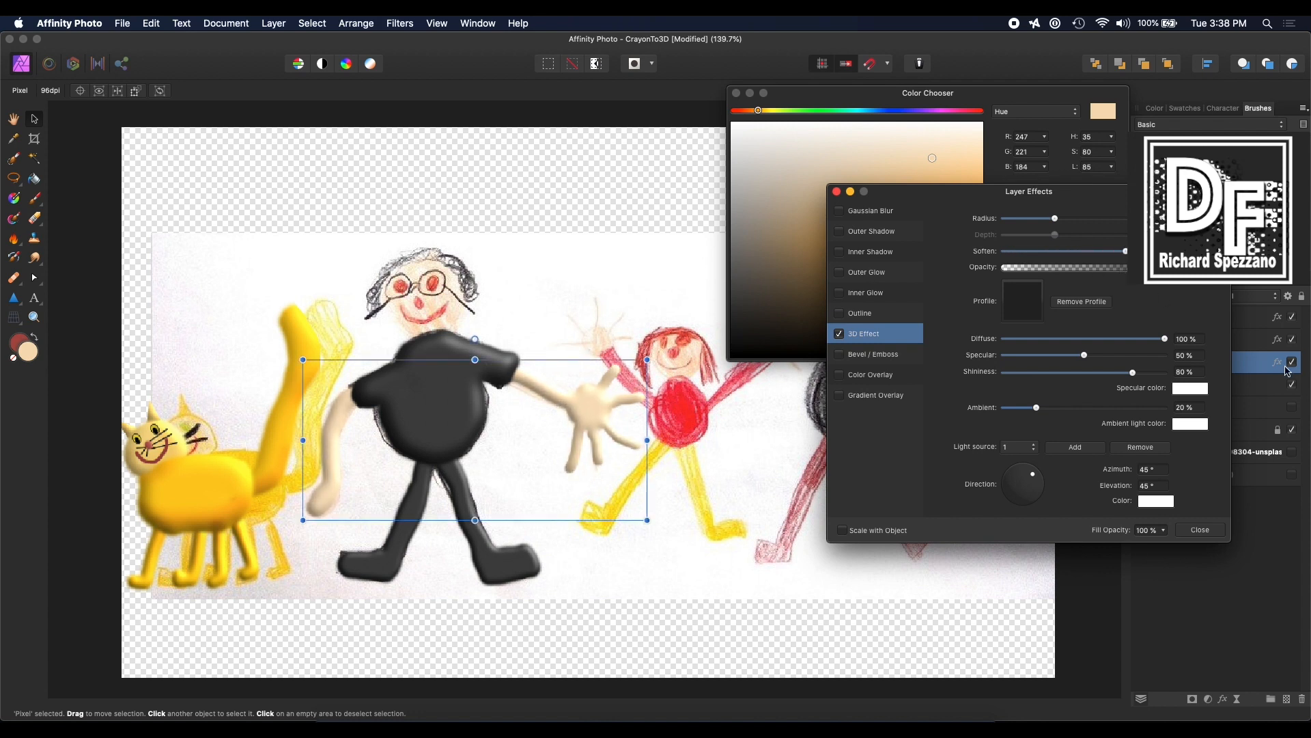
pyautogui.click(838, 192)
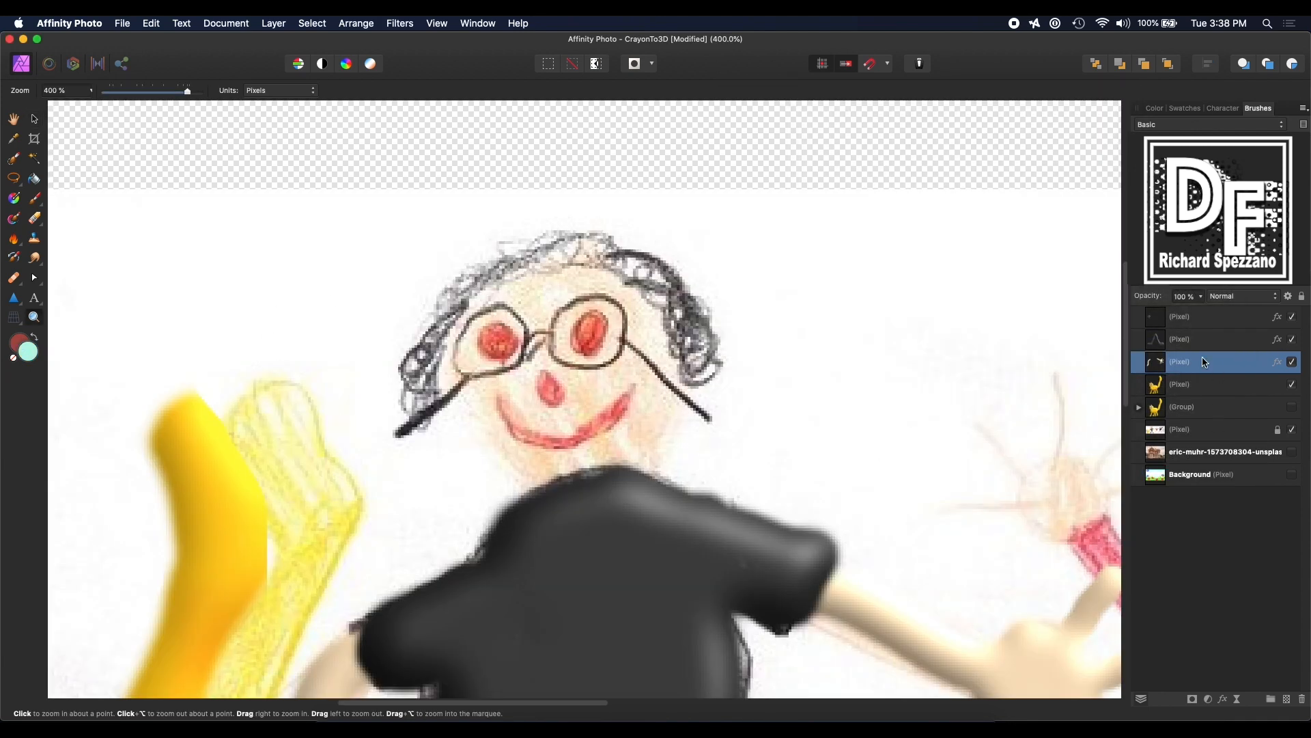
# Step: Add an empty pixel layer between the cat and arms layers and set the paint colour back to skin tone F7DDB8
pyautogui.click(1182, 386)
pyautogui.click(1288, 700)
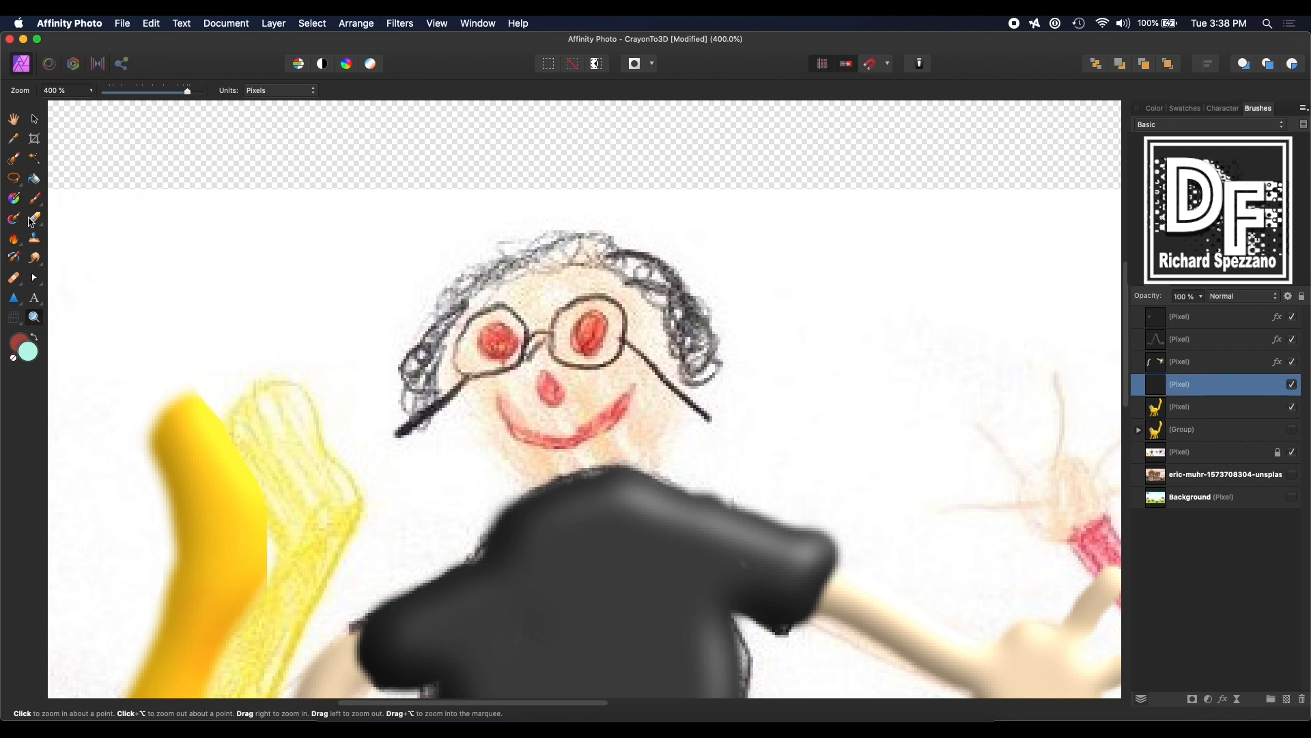
pyautogui.doubleClick(28, 353)
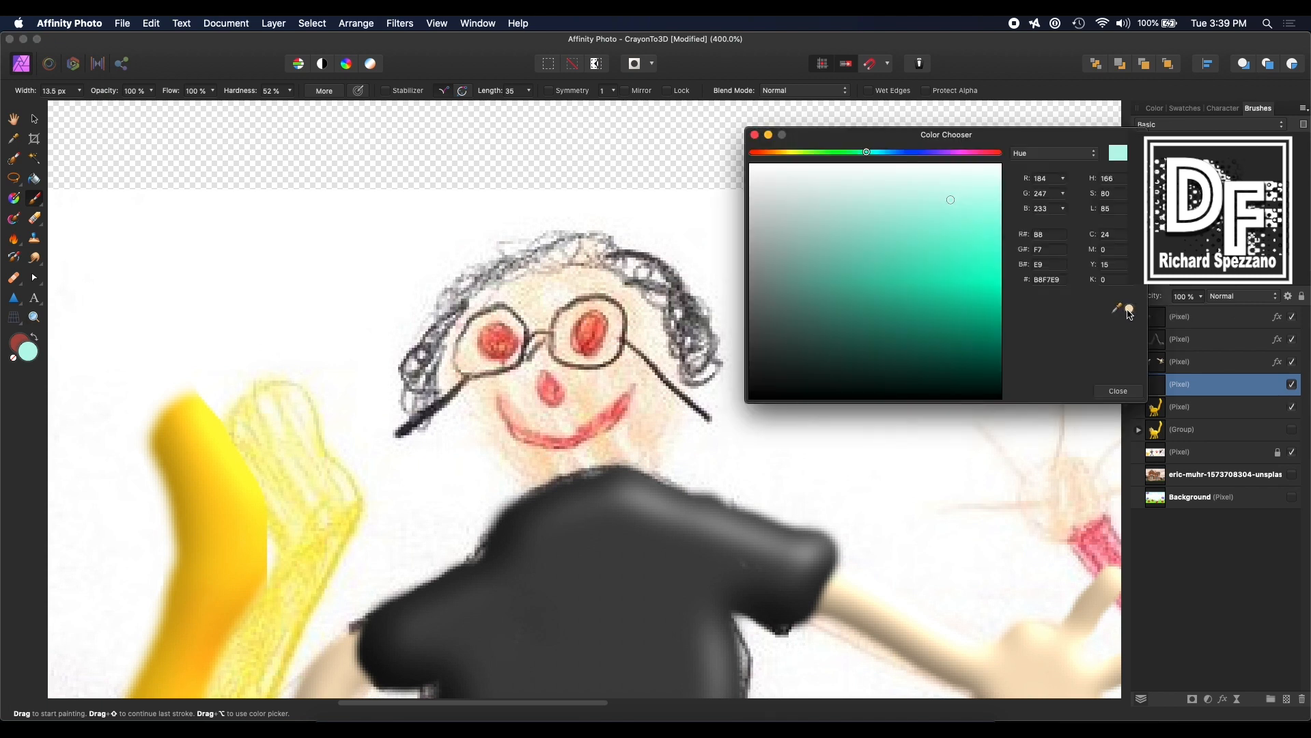
pyautogui.moveTo(1130, 308)
pyautogui.mouseDown()
pyautogui.moveTo(519, 287)
pyautogui.moveTo(492, 348)
pyautogui.moveTo(530, 457)
pyautogui.moveTo(662, 461)
pyautogui.moveTo(681, 410)
pyautogui.mouseUp()
# Step: Paint the dad's whole head and neck over the crayon face in the skin tone, enlarging the brush to 21 px
pyautogui.press('super+z')
pyautogui.moveTo(681, 362)
pyautogui.mouseDown()
pyautogui.moveTo(648, 442)
pyautogui.moveTo(619, 467)
pyautogui.moveTo(566, 479)
pyautogui.moveTo(523, 456)
pyautogui.moveTo(465, 355)
pyautogui.moveTo(502, 293)
pyautogui.moveTo(569, 280)
pyautogui.moveTo(628, 299)
pyautogui.moveTo(682, 365)
pyautogui.mouseUp()
pyautogui.moveTo(539, 309)
pyautogui.mouseDown()
pyautogui.moveTo(529, 377)
pyautogui.moveTo(494, 324)
pyautogui.moveTo(498, 404)
pyautogui.moveTo(553, 425)
pyautogui.moveTo(601, 325)
pyautogui.moveTo(644, 383)
pyautogui.mouseUp()
pyautogui.press(']')
pyautogui.press(']')
pyautogui.press(']')
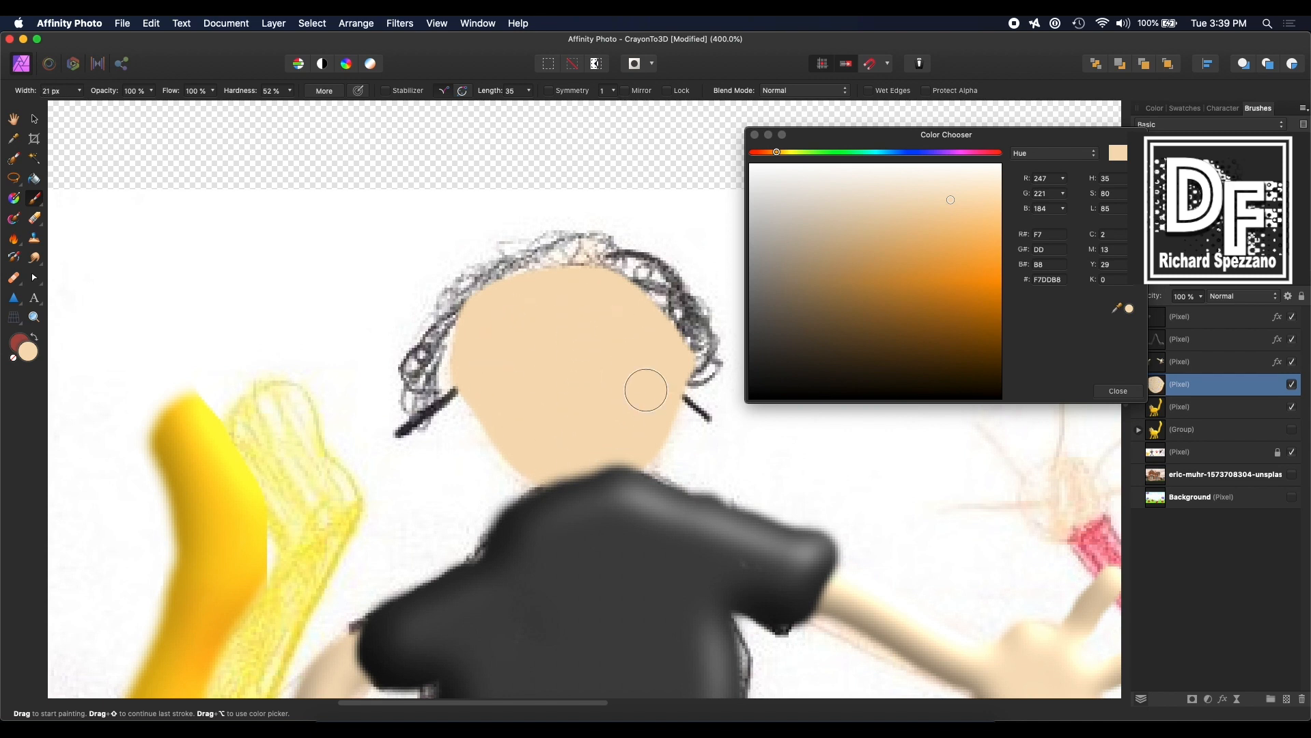
# Step: Apply a 3D Effect with increased Soften to the dad's head layer
pyautogui.click(756, 135)
pyautogui.click(1221, 702)
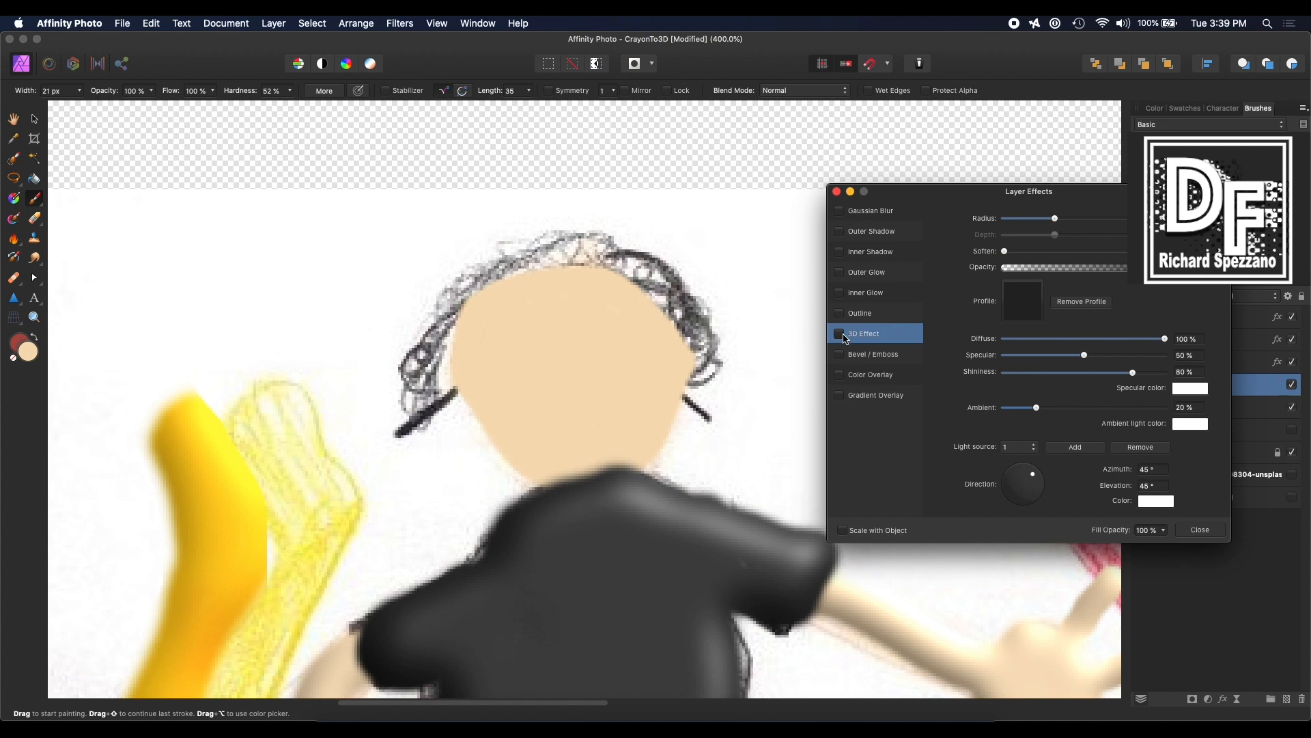
pyautogui.click(839, 334)
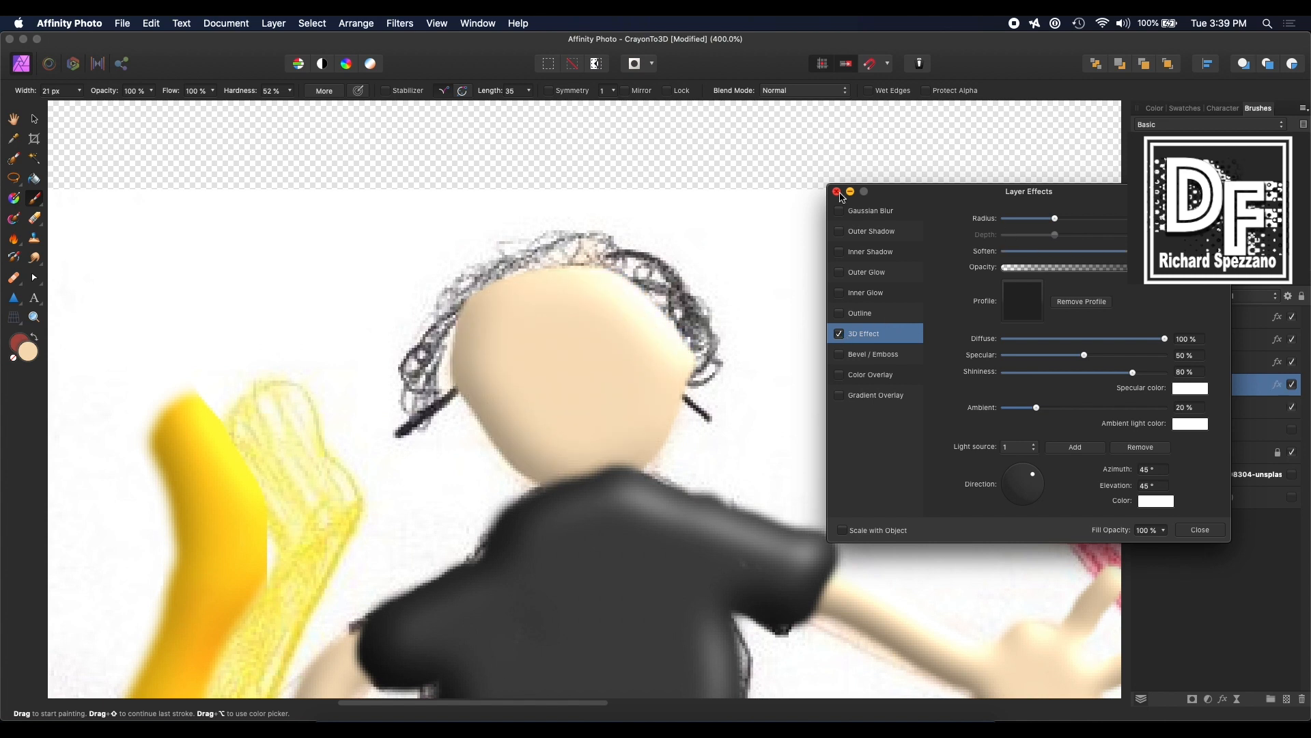
pyautogui.click(836, 192)
pyautogui.click(35, 121)
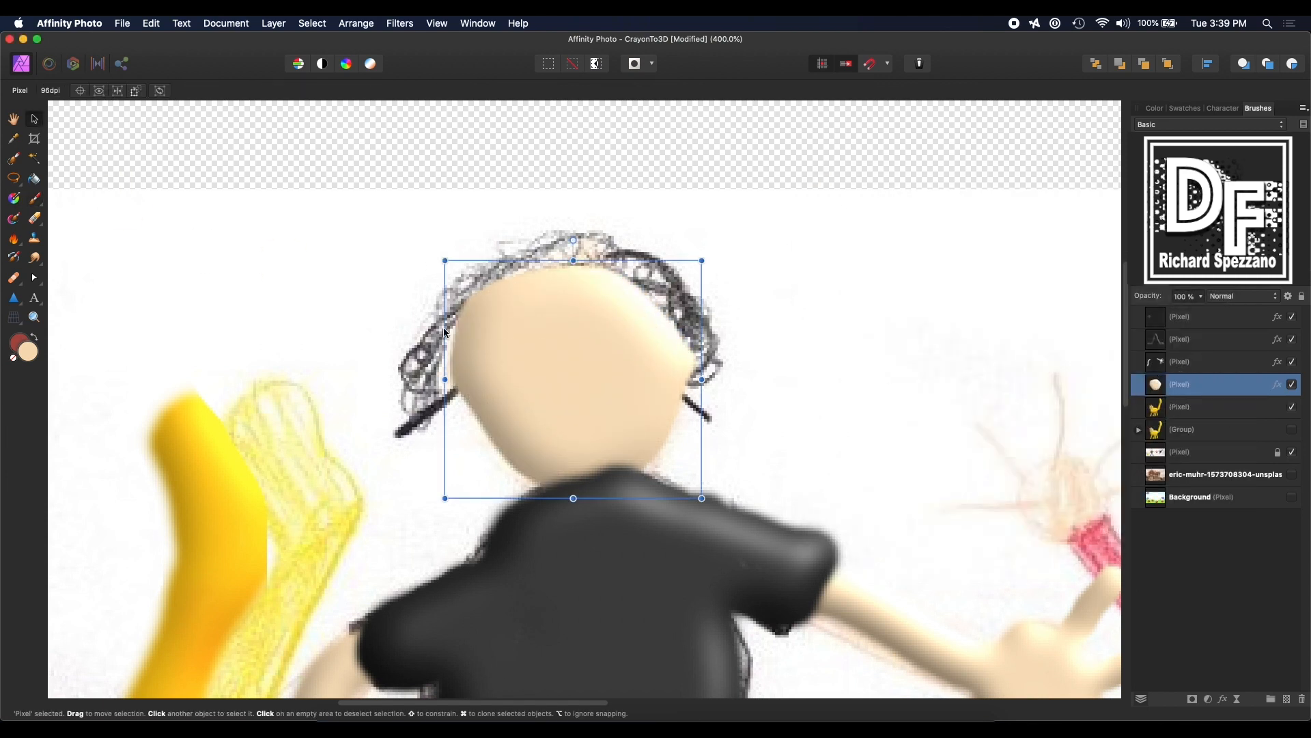
# Step: Set the paint colour to black and try a hair stroke beside the head with the brush reduced to 4.9 px
pyautogui.click(34, 198)
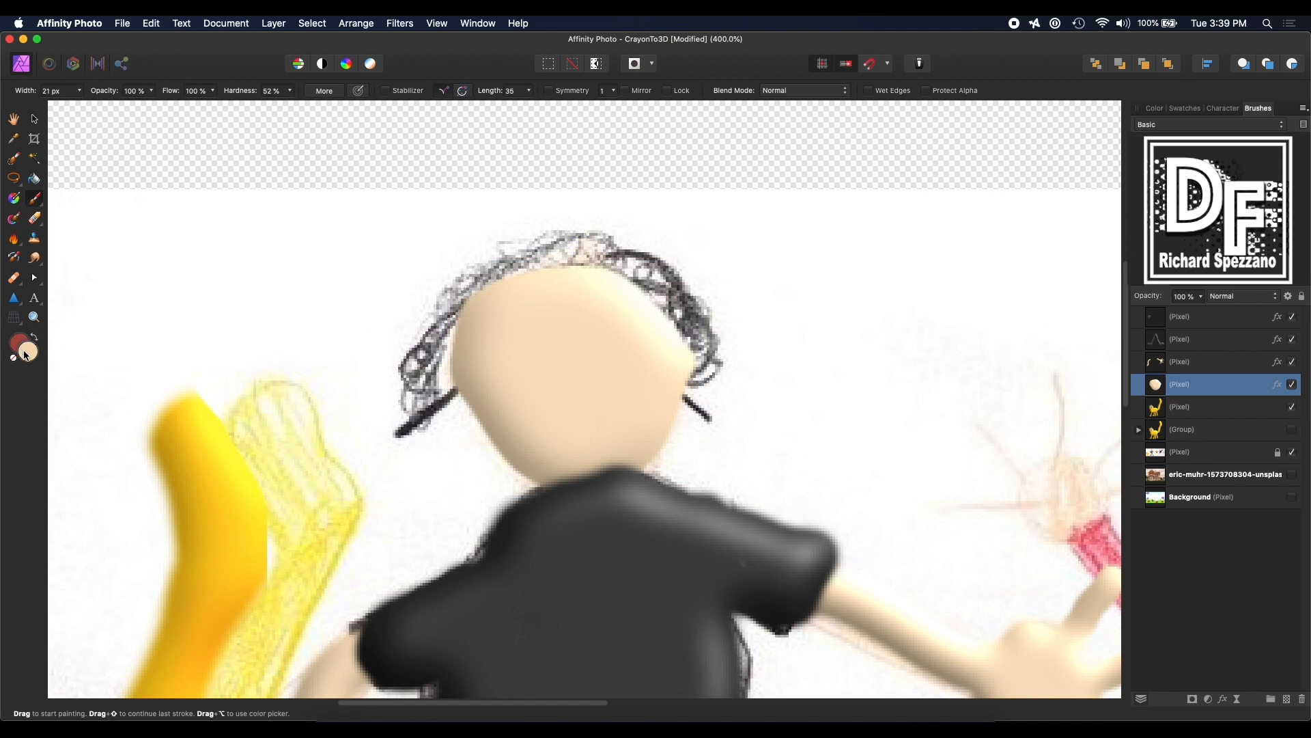
pyautogui.press('d')
pyautogui.click(34, 337)
pyautogui.press('[')
pyautogui.press('[')
pyautogui.press('[')
pyautogui.moveTo(414, 392); pyautogui.dragTo(437, 408)
# Step: Add a pixel layer above the head layer and scribble the dad's curly black hair with a 1.8 px brush
pyautogui.click(1284, 701)
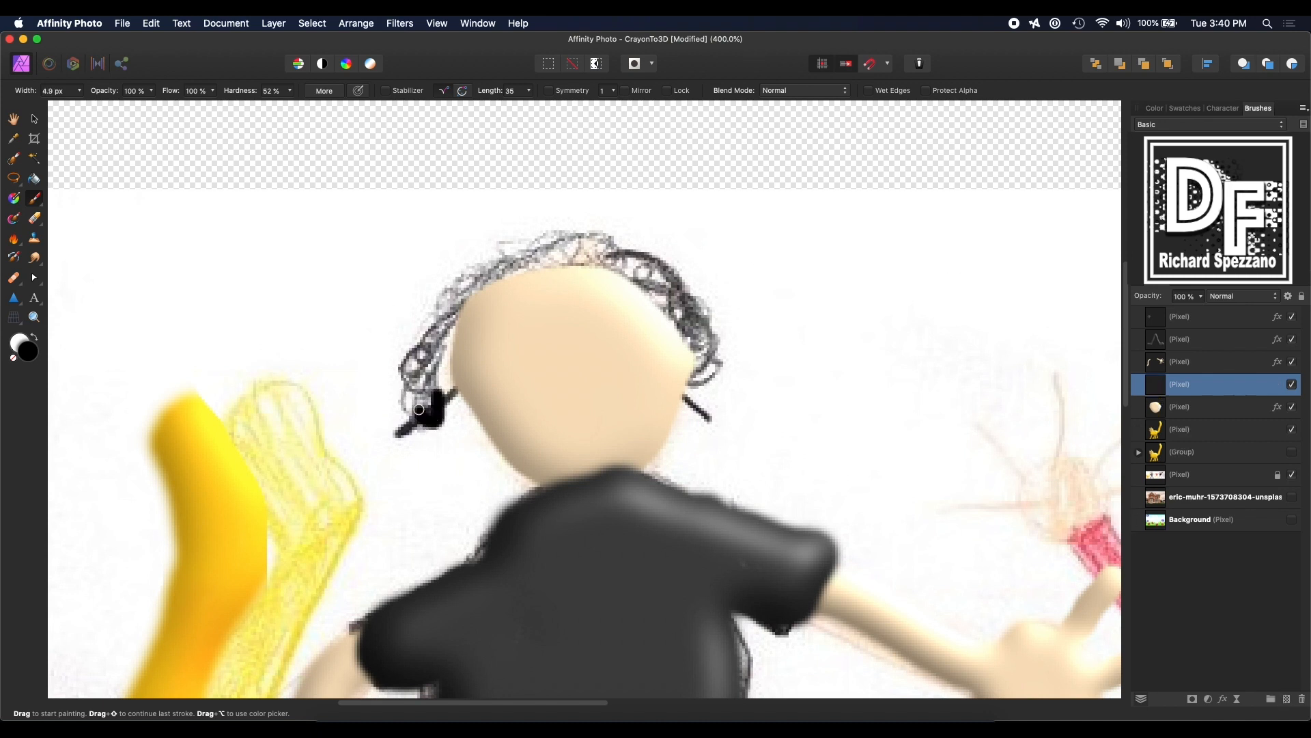
pyautogui.press('[')
pyautogui.press('[')
pyautogui.press('[')
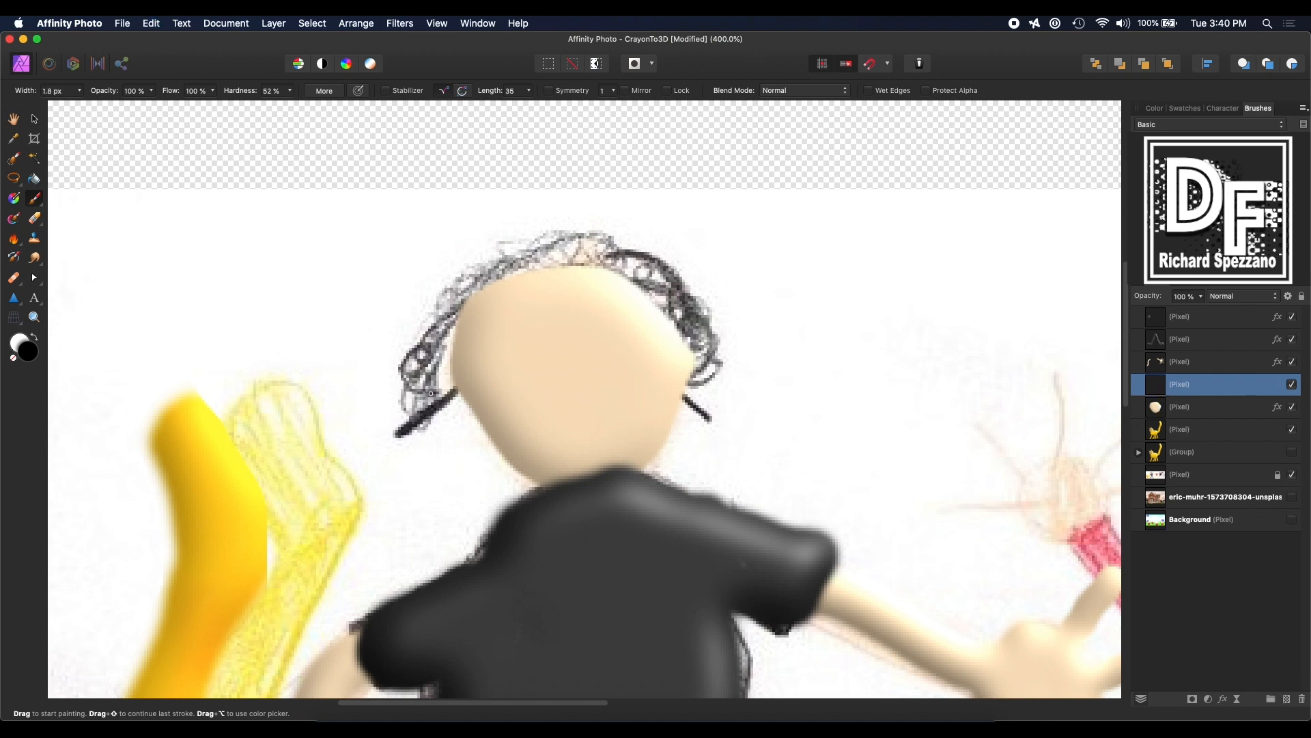
pyautogui.moveTo(434, 409)
pyautogui.mouseDown()
pyautogui.moveTo(407, 415)
pyautogui.moveTo(429, 395)
pyautogui.moveTo(408, 377)
pyautogui.moveTo(444, 378)
pyautogui.moveTo(415, 363)
pyautogui.moveTo(436, 356)
pyautogui.moveTo(432, 306)
pyautogui.moveTo(442, 345)
pyautogui.moveTo(465, 279)
pyautogui.moveTo(474, 291)
pyautogui.moveTo(518, 279)
pyautogui.moveTo(502, 275)
pyautogui.moveTo(517, 258)
pyautogui.moveTo(556, 246)
pyautogui.moveTo(584, 260)
pyautogui.moveTo(593, 249)
pyautogui.moveTo(591, 278)
pyautogui.moveTo(600, 267)
pyautogui.moveTo(614, 283)
pyautogui.moveTo(623, 264)
pyautogui.moveTo(662, 269)
pyautogui.moveTo(658, 287)
pyautogui.moveTo(674, 281)
pyautogui.moveTo(696, 332)
pyautogui.moveTo(689, 357)
pyautogui.moveTo(708, 374)
pyautogui.moveTo(689, 358)
pyautogui.moveTo(709, 381)
pyautogui.moveTo(607, 269)
pyautogui.moveTo(583, 269)
pyautogui.moveTo(596, 280)
pyautogui.moveTo(535, 263)
pyautogui.moveTo(500, 282)
pyautogui.moveTo(523, 281)
pyautogui.moveTo(480, 276)
pyautogui.moveTo(466, 308)
pyautogui.moveTo(516, 322)
pyautogui.mouseUp()
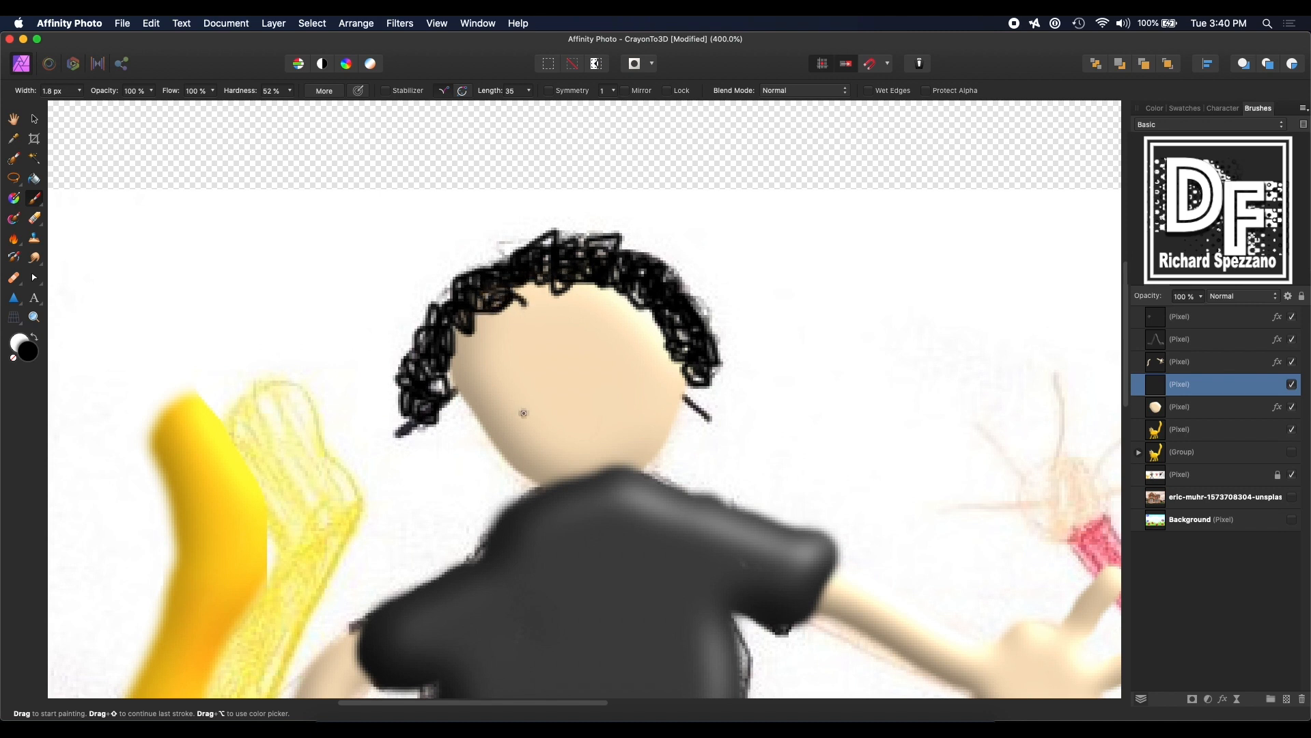
# Step: Erase the stray hair strand on the dad's forehead with a 13.1 px eraser
pyautogui.moveTo(35, 219); pyautogui.dragTo(89, 220)
pyautogui.click(89, 220)
pyautogui.click(37, 222)
pyautogui.press('[')
pyautogui.press('[')
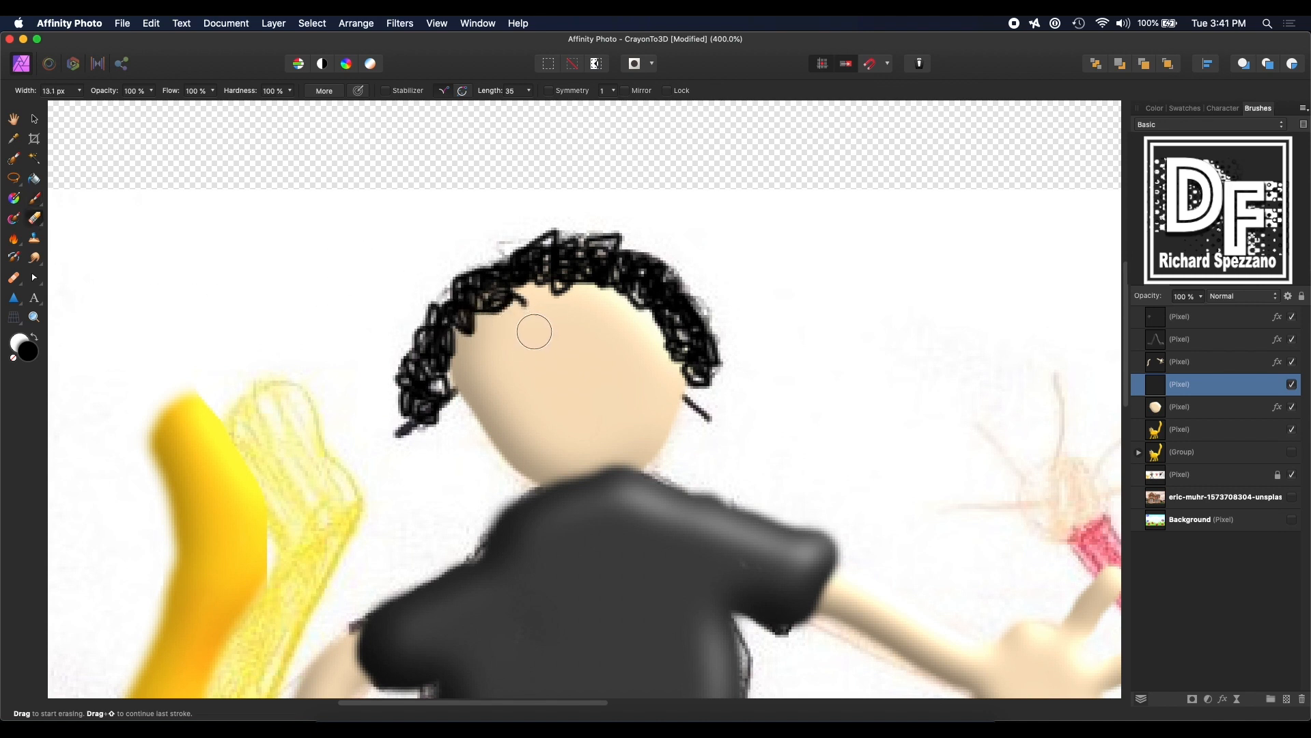
pyautogui.moveTo(526, 314); pyautogui.dragTo(523, 308)
pyautogui.click(34, 119)
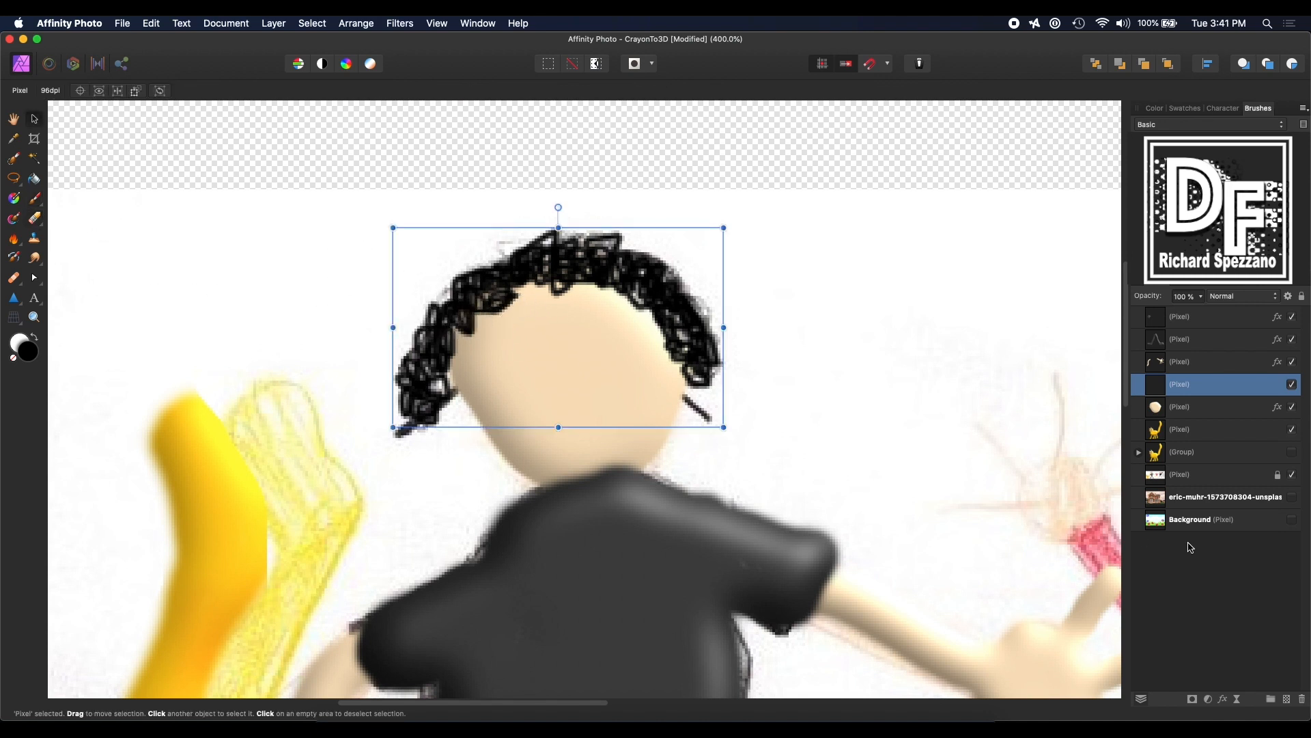
# Step: Hide the head layer and add an empty pixel layer above the hair layer for painting
pyautogui.click(1292, 408)
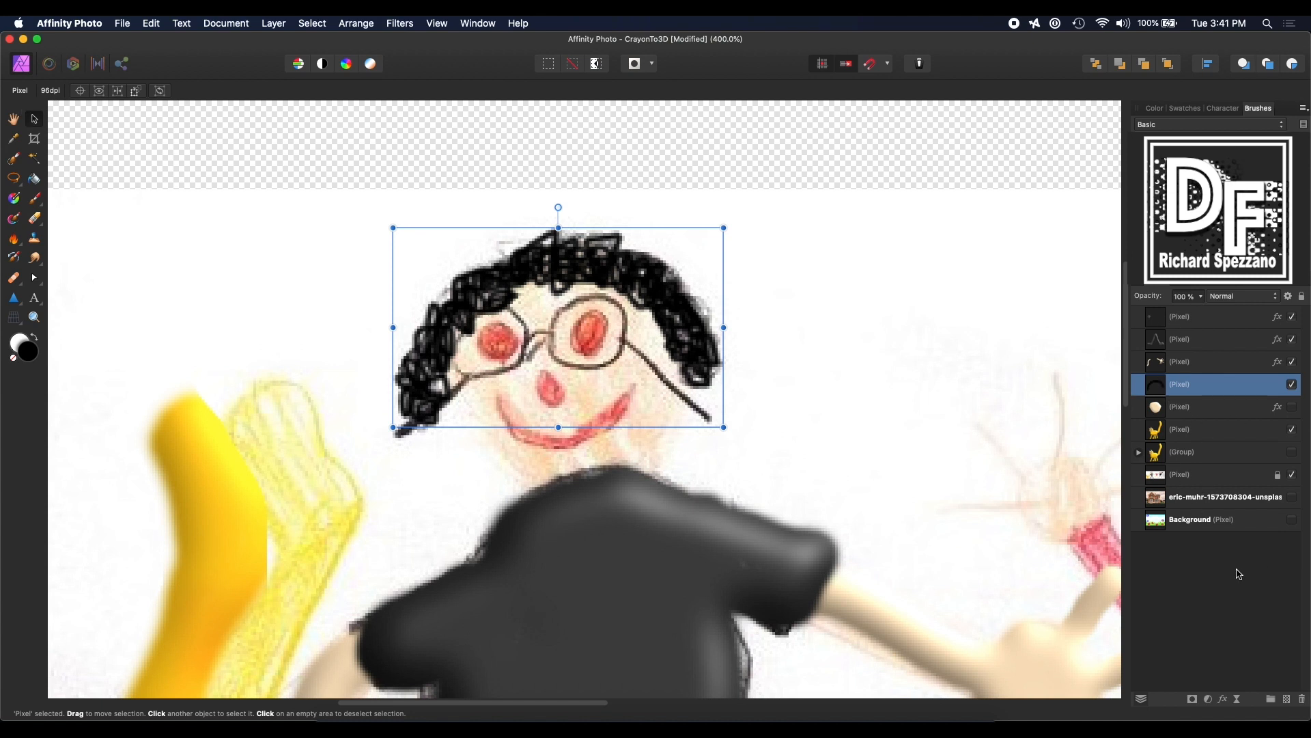
pyautogui.click(1287, 700)
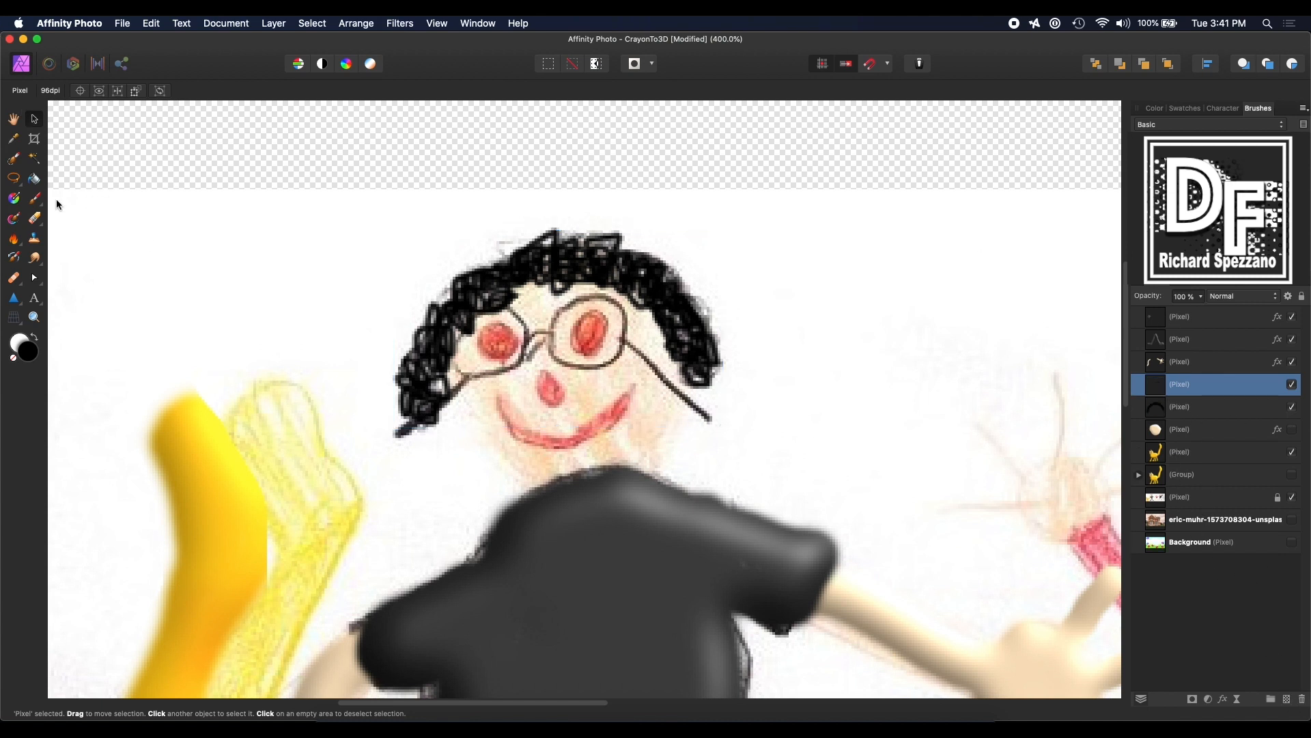
pyautogui.click(34, 200)
# Step: Set the paint colour to red CE493A, sampled from the dad's crayon eye
pyautogui.doubleClick(25, 339)
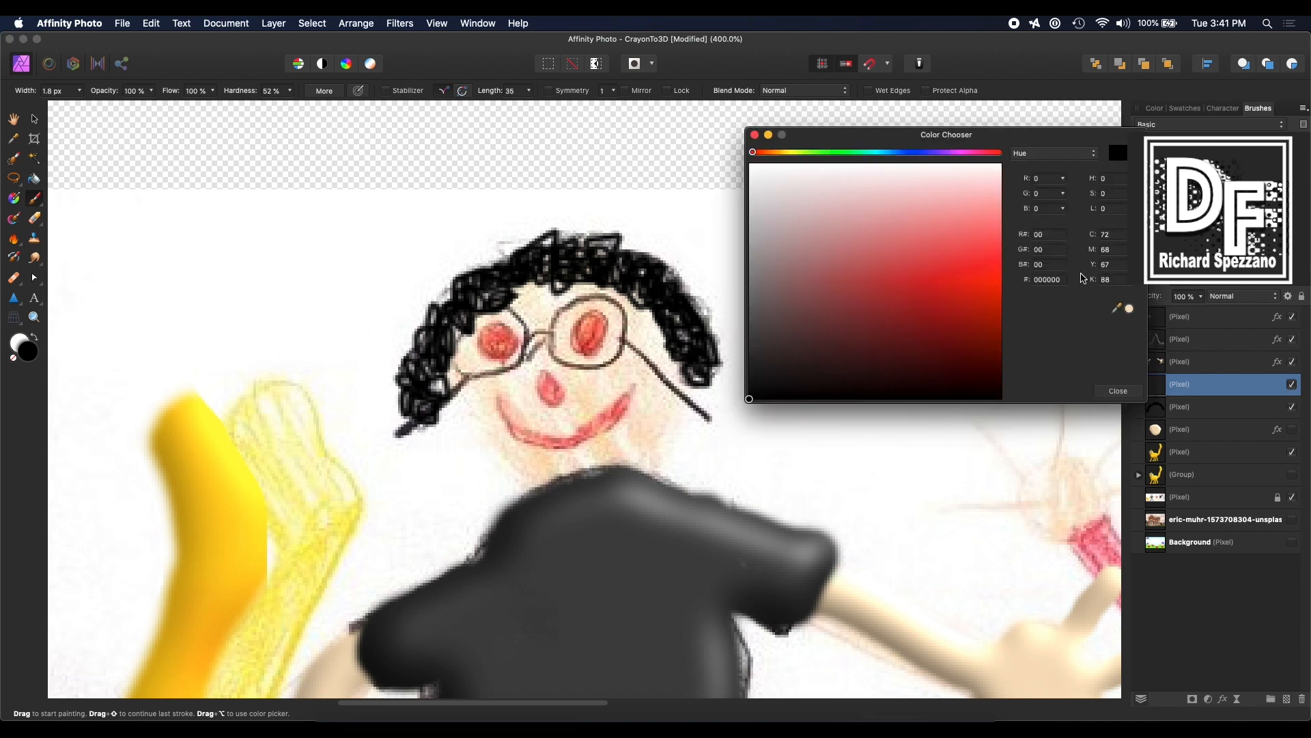
pyautogui.moveTo(1116, 308); pyautogui.dragTo(592, 336)
pyautogui.moveTo(822, 136); pyautogui.dragTo(1000, 403)
pyautogui.click(33, 200)
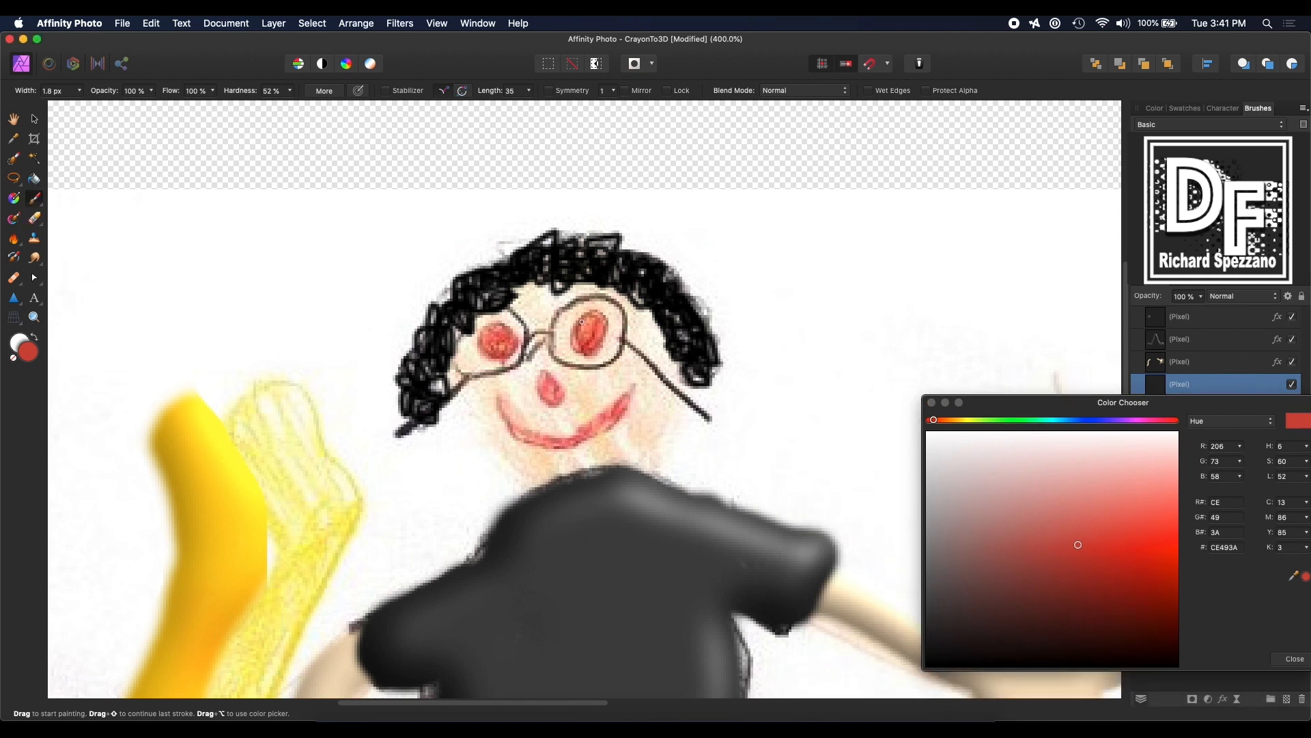
# Step: Paint the dad's eyes in red with a 7.4 px brush, and his nose and smile with a 5.4 px brush
pyautogui.press(']')
pyautogui.moveTo(585, 321)
pyautogui.mouseDown()
pyautogui.moveTo(596, 319)
pyautogui.moveTo(586, 345)
pyautogui.moveTo(601, 323)
pyautogui.mouseUp()
pyautogui.moveTo(497, 344)
pyautogui.mouseDown()
pyautogui.moveTo(488, 336)
pyautogui.moveTo(490, 347)
pyautogui.mouseUp()
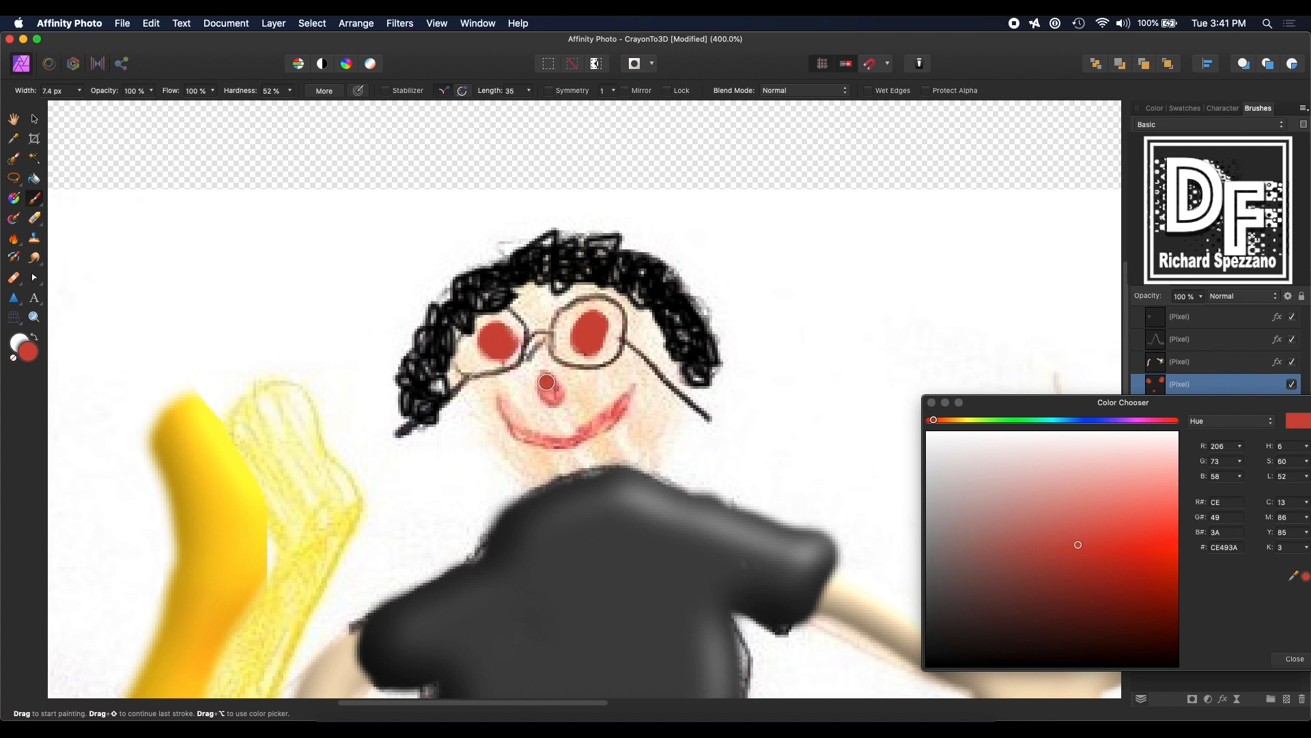
pyautogui.press('[')
pyautogui.moveTo(552, 397); pyautogui.dragTo(546, 375)
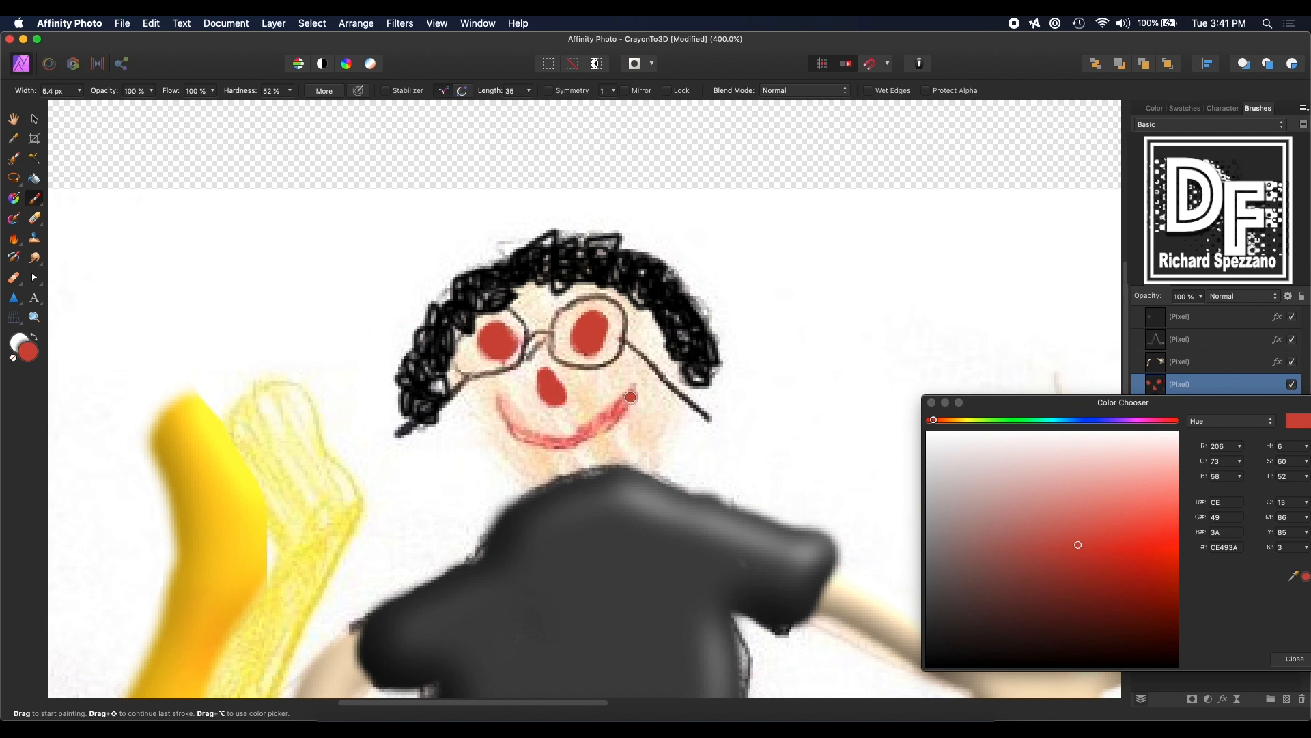
pyautogui.moveTo(635, 391)
pyautogui.mouseDown()
pyautogui.moveTo(570, 441)
pyautogui.moveTo(520, 431)
pyautogui.moveTo(500, 396)
pyautogui.mouseUp()
pyautogui.press('super+z')
pyautogui.click(932, 402)
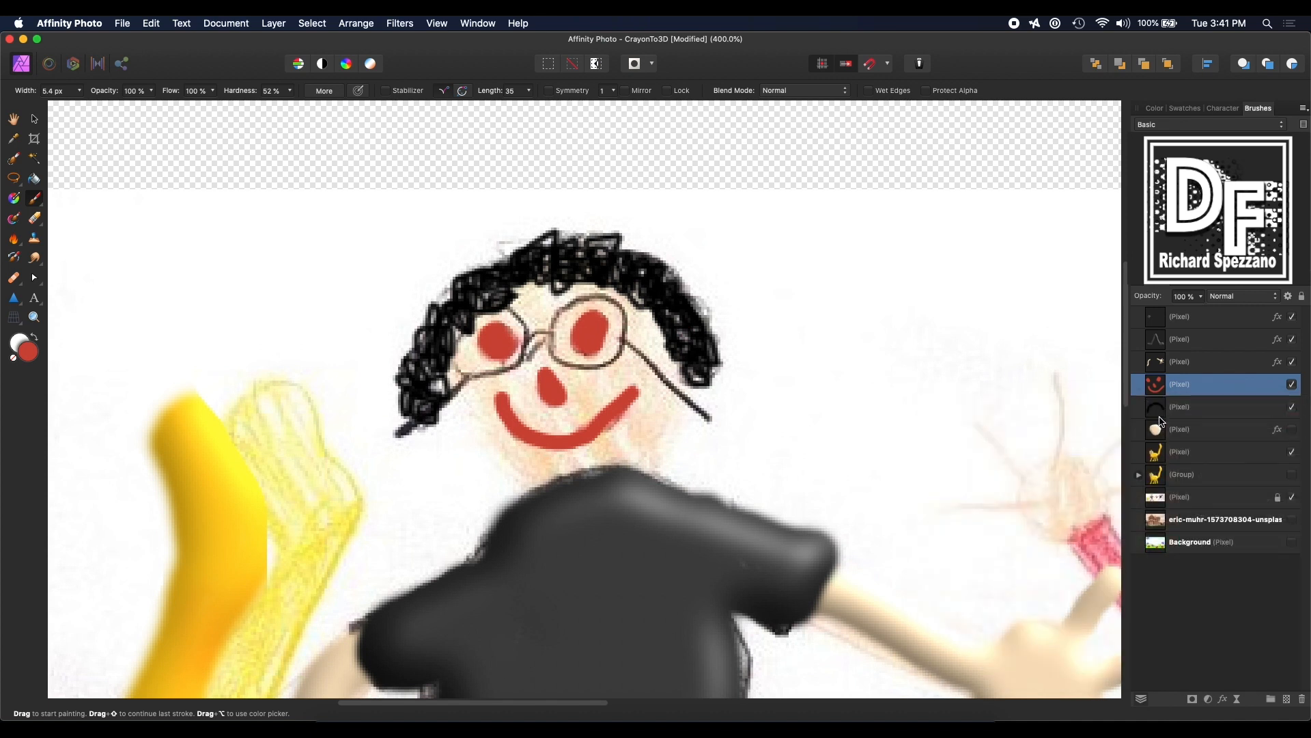
# Step: Switch the head layer on and off to check the painted facial features against it
pyautogui.click(1294, 432)
pyautogui.click(1291, 431)
pyautogui.click(1291, 430)
pyautogui.click(1291, 430)
pyautogui.click(1290, 432)
pyautogui.click(1290, 432)
# Step: Move the facial features layer below the hair layer and add an empty pixel layer directly above the features
pyautogui.click(1181, 426)
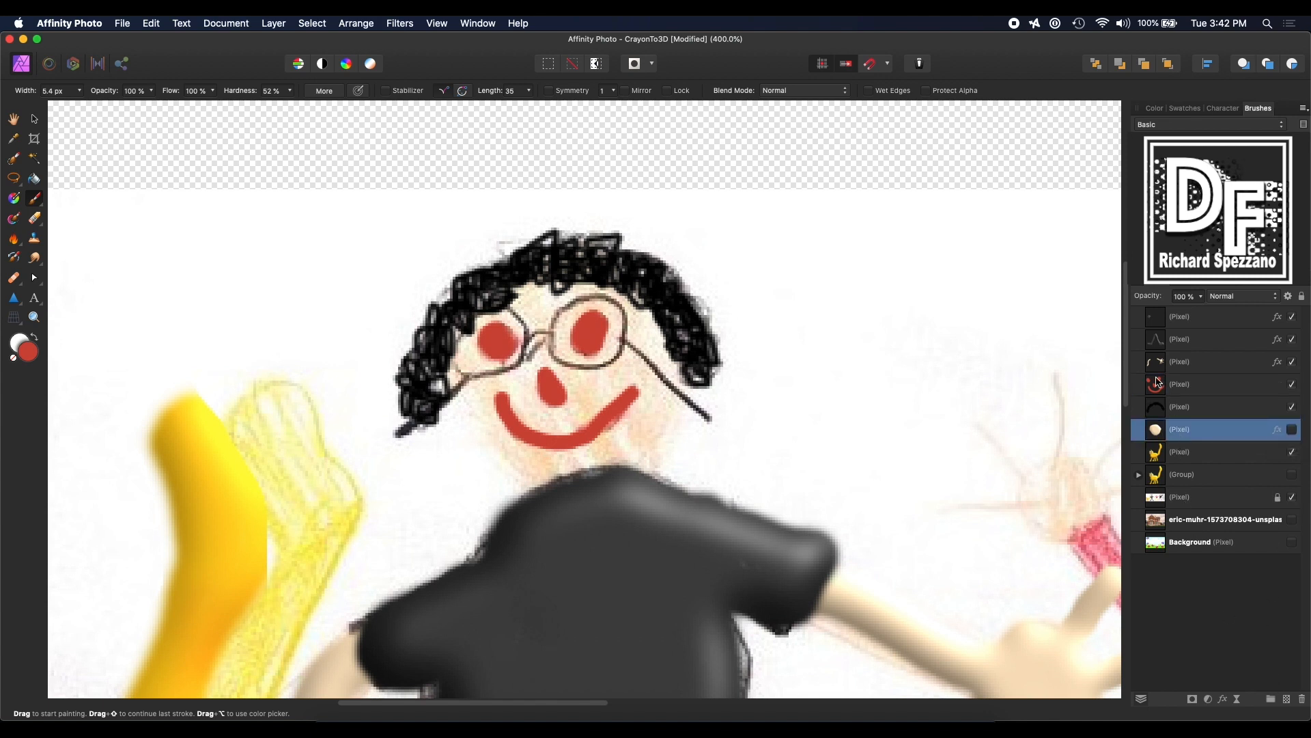
pyautogui.moveTo(1158, 383); pyautogui.dragTo(1175, 418)
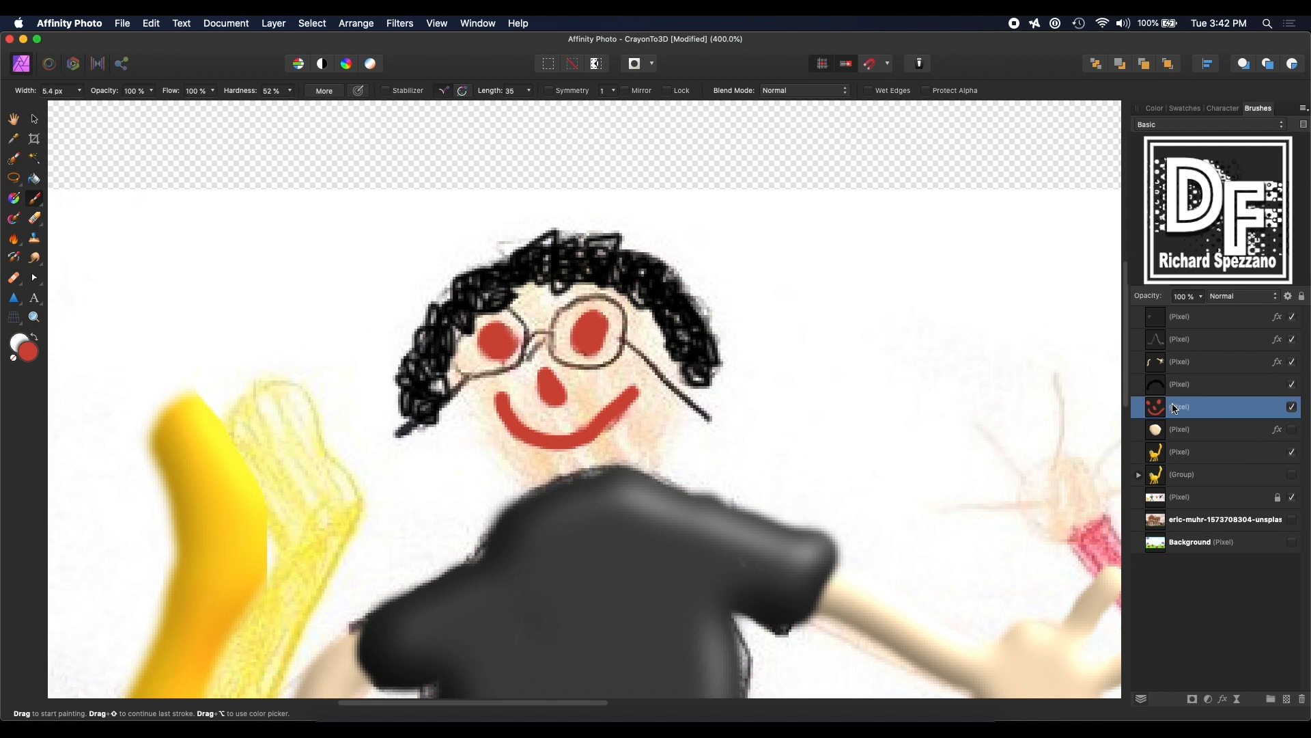
pyautogui.click(1287, 699)
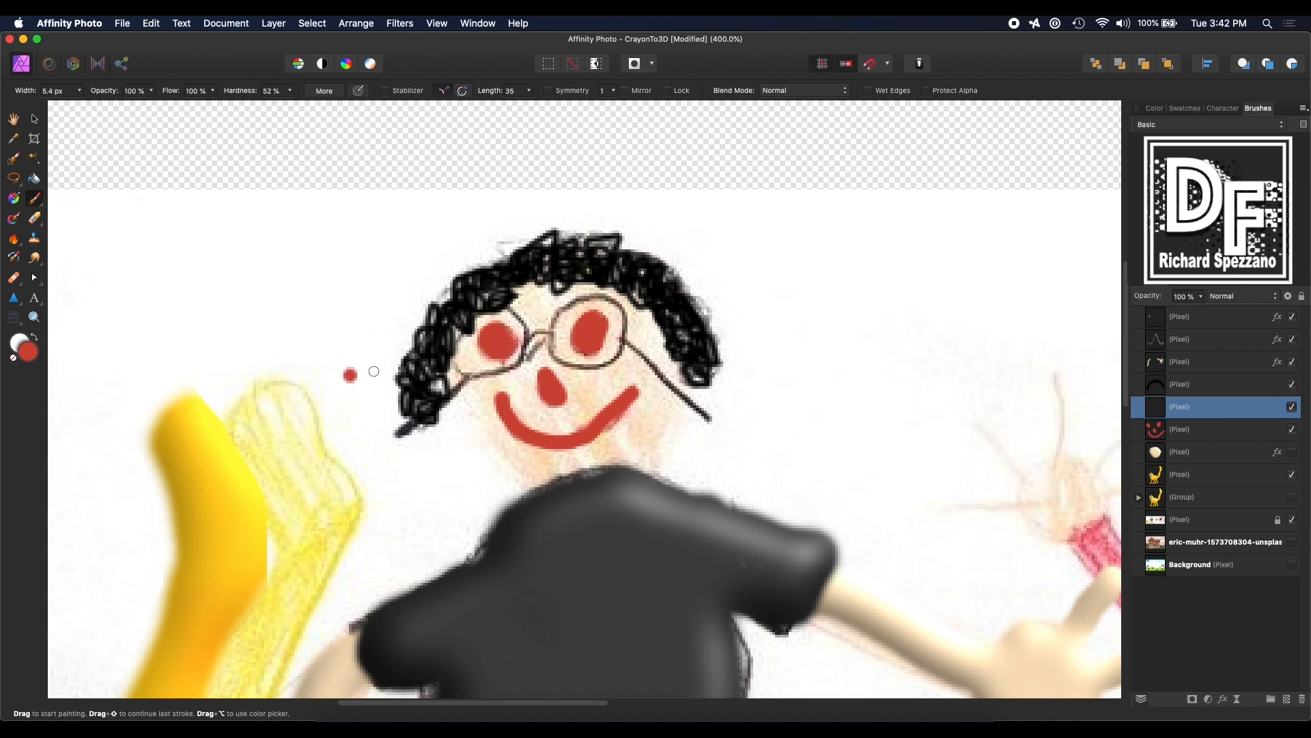
# Step: Paint the dad's glasses, including the side arms, bridge and both frames, in black with a 3.9 px brush
pyautogui.click(16, 356)
pyautogui.click(36, 336)
pyautogui.moveTo(464, 381); pyautogui.dragTo(406, 435)
pyautogui.moveTo(620, 349); pyautogui.dragTo(717, 422)
pyautogui.moveTo(525, 345)
pyautogui.mouseDown()
pyautogui.moveTo(593, 294)
pyautogui.moveTo(551, 339)
pyautogui.moveTo(565, 363)
pyautogui.moveTo(605, 368)
pyautogui.moveTo(623, 336)
pyautogui.moveTo(618, 306)
pyautogui.moveTo(598, 295)
pyautogui.moveTo(552, 337)
pyautogui.moveTo(511, 324)
pyautogui.moveTo(510, 308)
pyautogui.moveTo(525, 345)
pyautogui.moveTo(482, 375)
pyautogui.moveTo(453, 353)
pyautogui.moveTo(467, 331)
pyautogui.moveTo(496, 304)
pyautogui.moveTo(485, 348)
pyautogui.moveTo(511, 308)
pyautogui.moveTo(525, 336)
pyautogui.moveTo(501, 366)
pyautogui.moveTo(451, 361)
pyautogui.moveTo(473, 310)
pyautogui.mouseUp()
pyautogui.press('super+z')
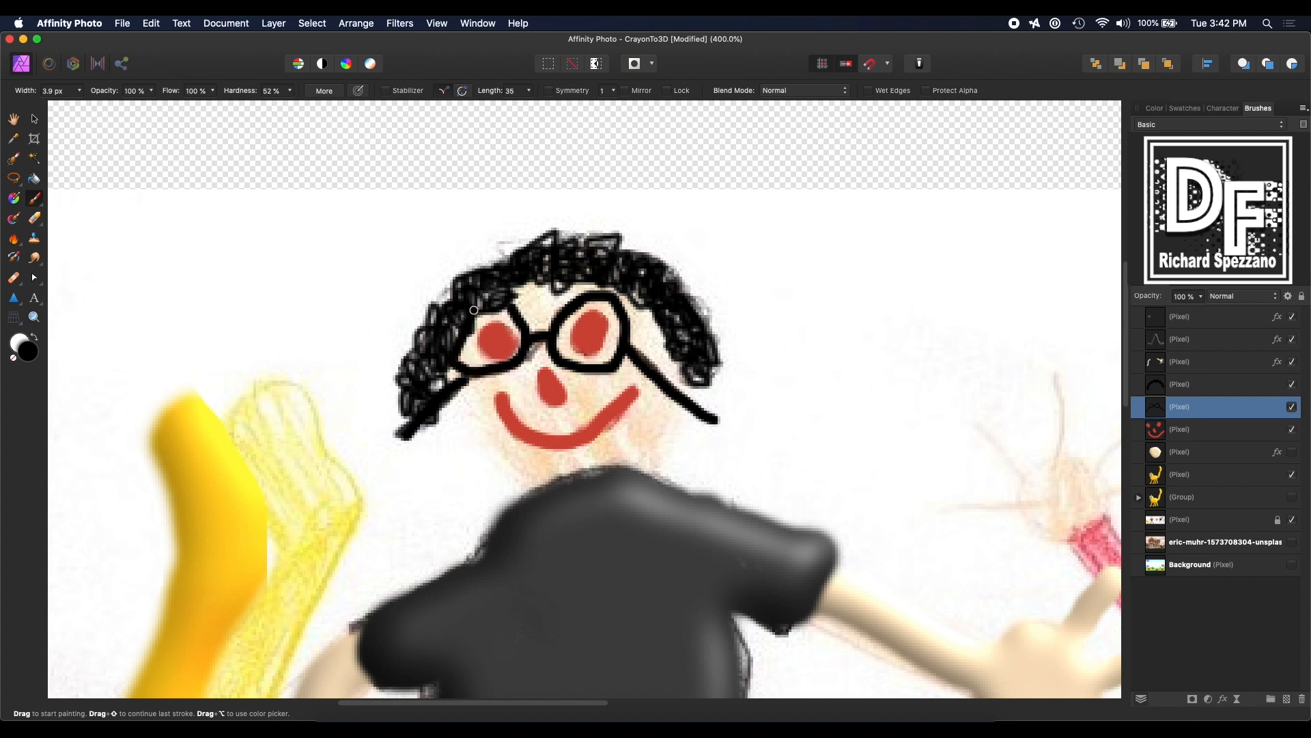
# Step: Apply a 3D Effect with moderately increased Soften to the glasses layer, leaving Bevel / Emboss off
pyautogui.click(33, 117)
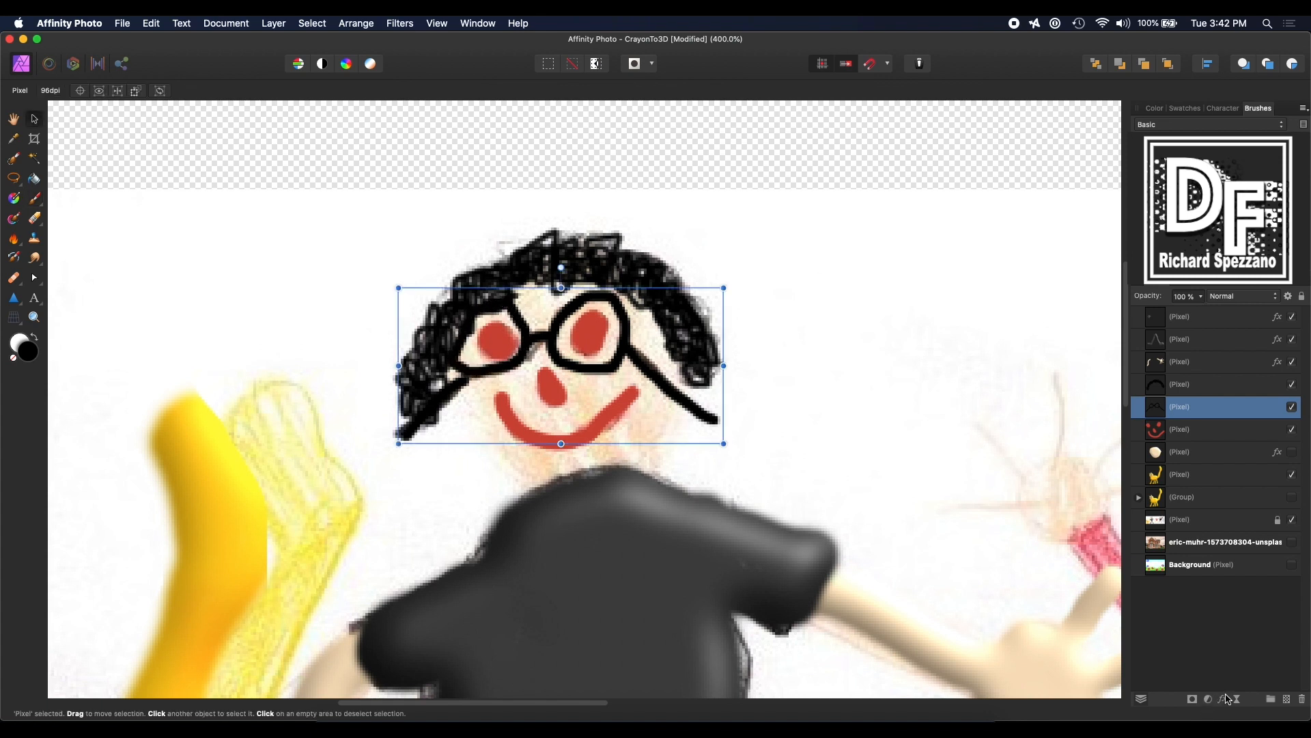
pyautogui.click(1222, 699)
pyautogui.click(838, 333)
pyautogui.click(886, 348)
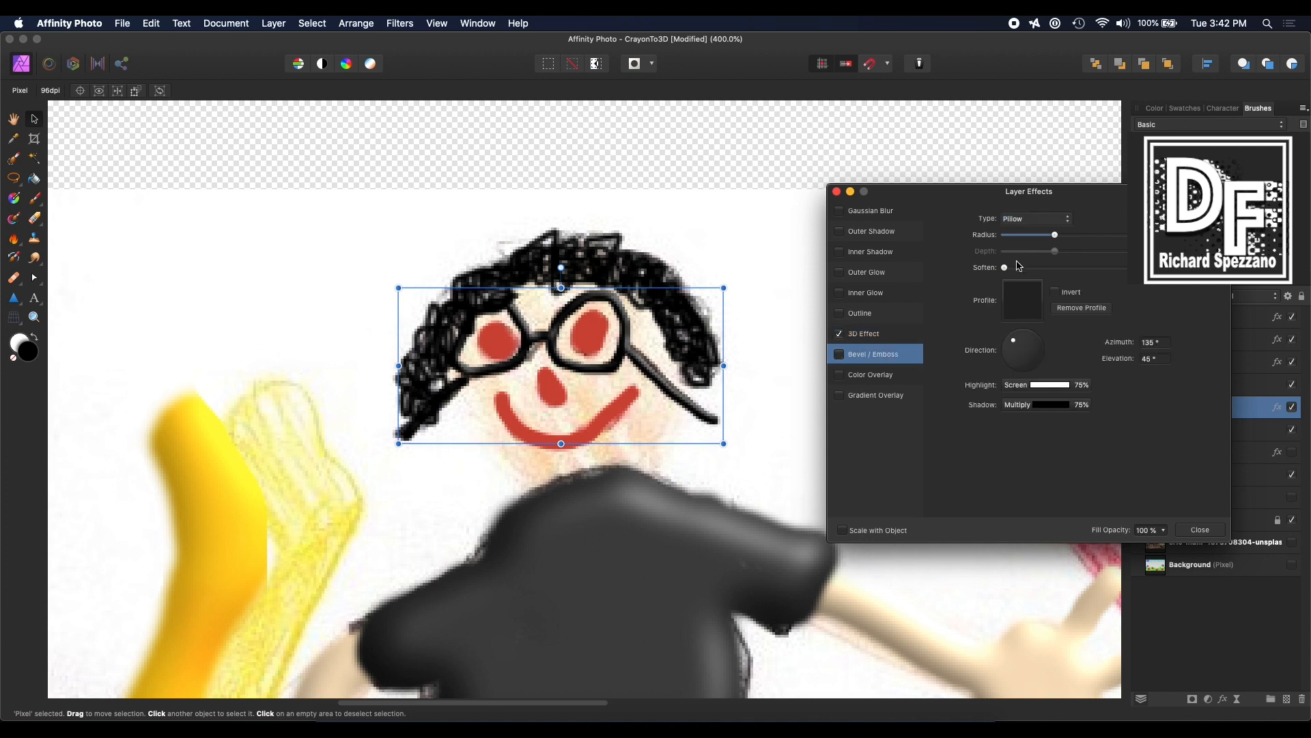
pyautogui.moveTo(1019, 267); pyautogui.dragTo(1083, 267)
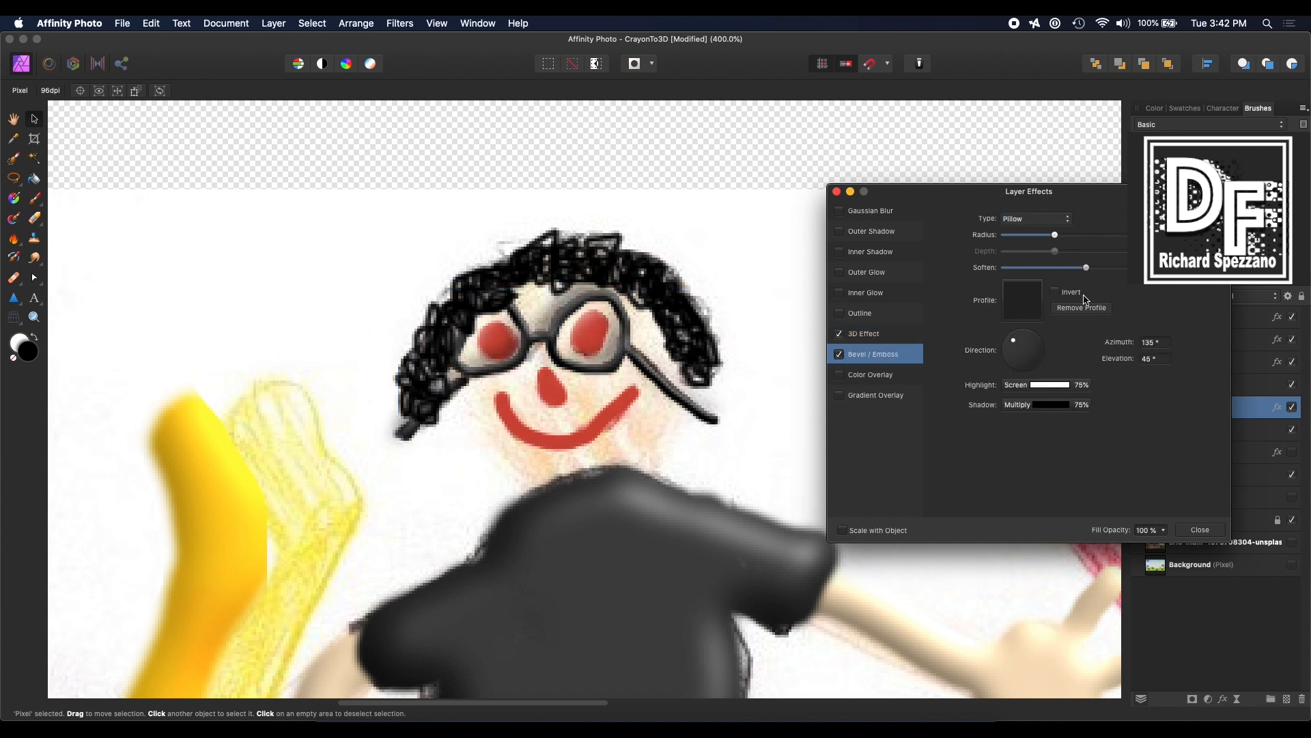
pyautogui.click(855, 334)
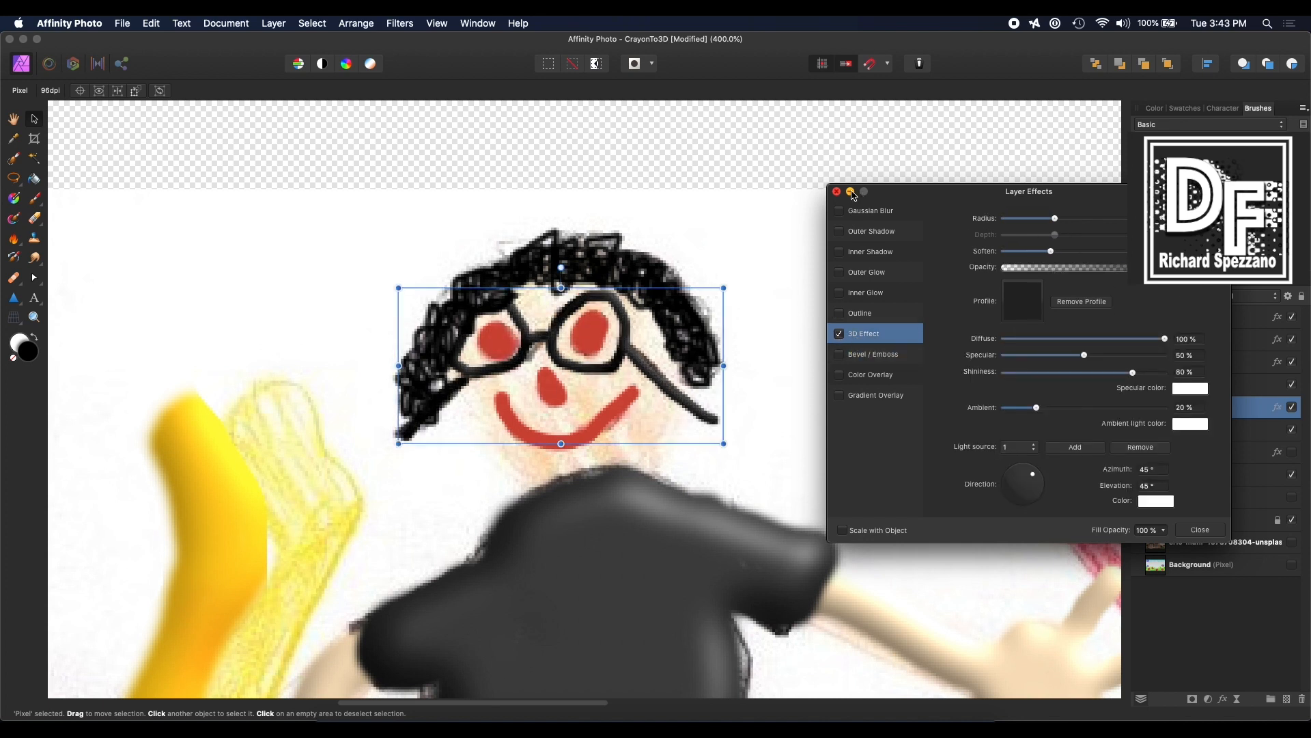
pyautogui.click(850, 192)
# Step: Make the dad's head layer visible again behind the facial features
pyautogui.click(1292, 452)
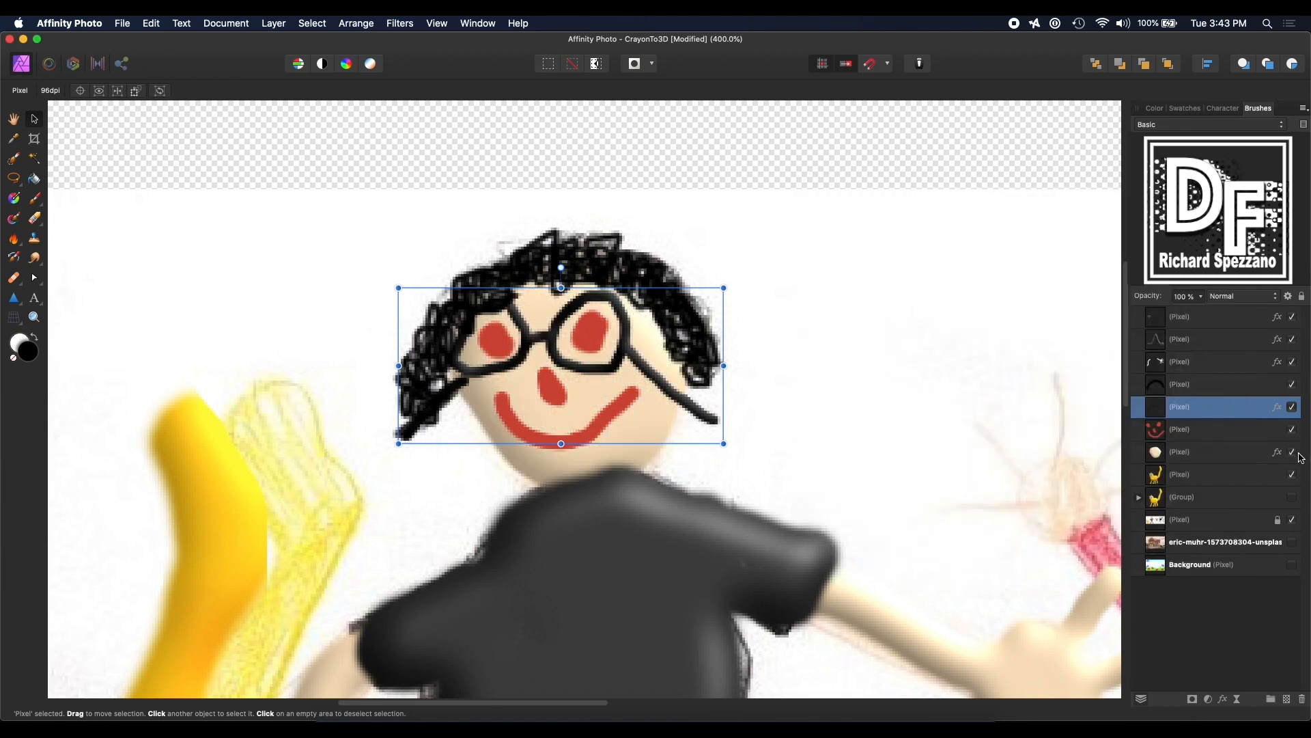
pyautogui.doubleClick(13, 118)
pyautogui.press('v')
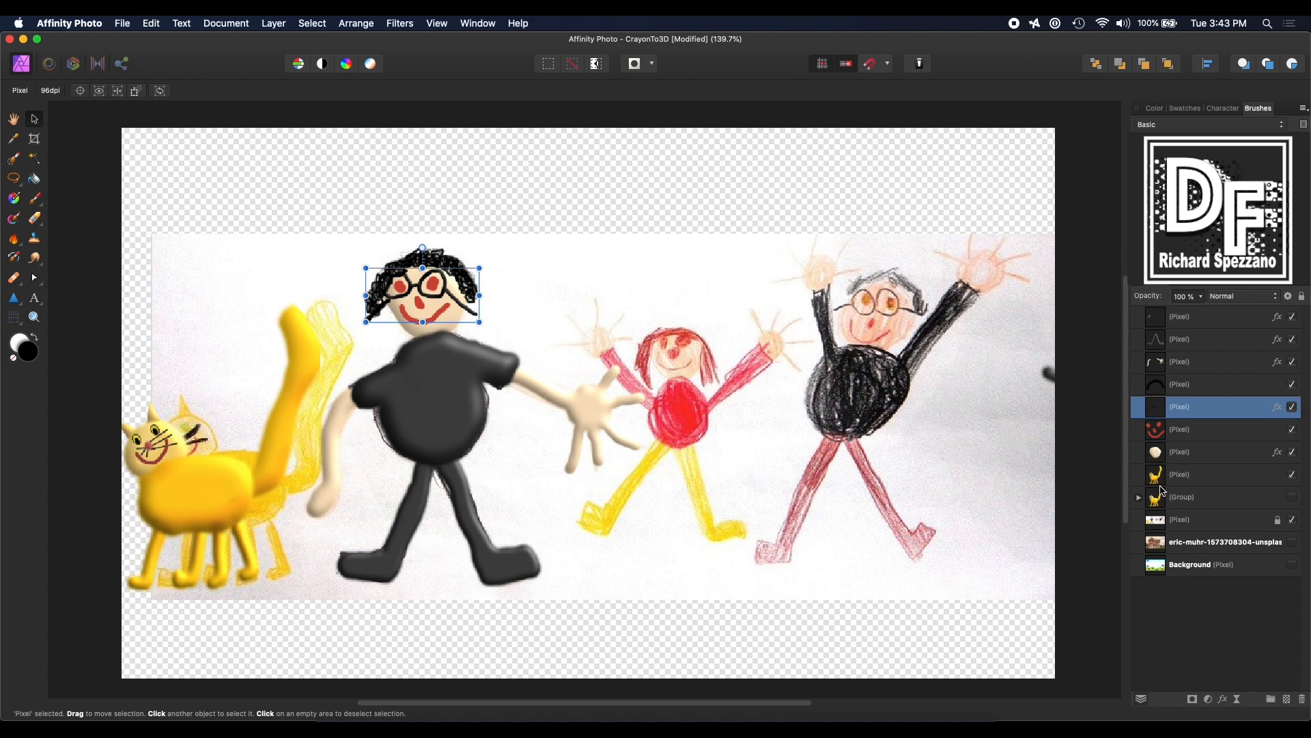
# Step: Group all the layers that make up the dad, from the head layer up to the topmost pixel layer
pyautogui.click(1163, 456)
pyautogui.keyDown('shift'); pyautogui.click(1165, 321); pyautogui.keyUp('shift')
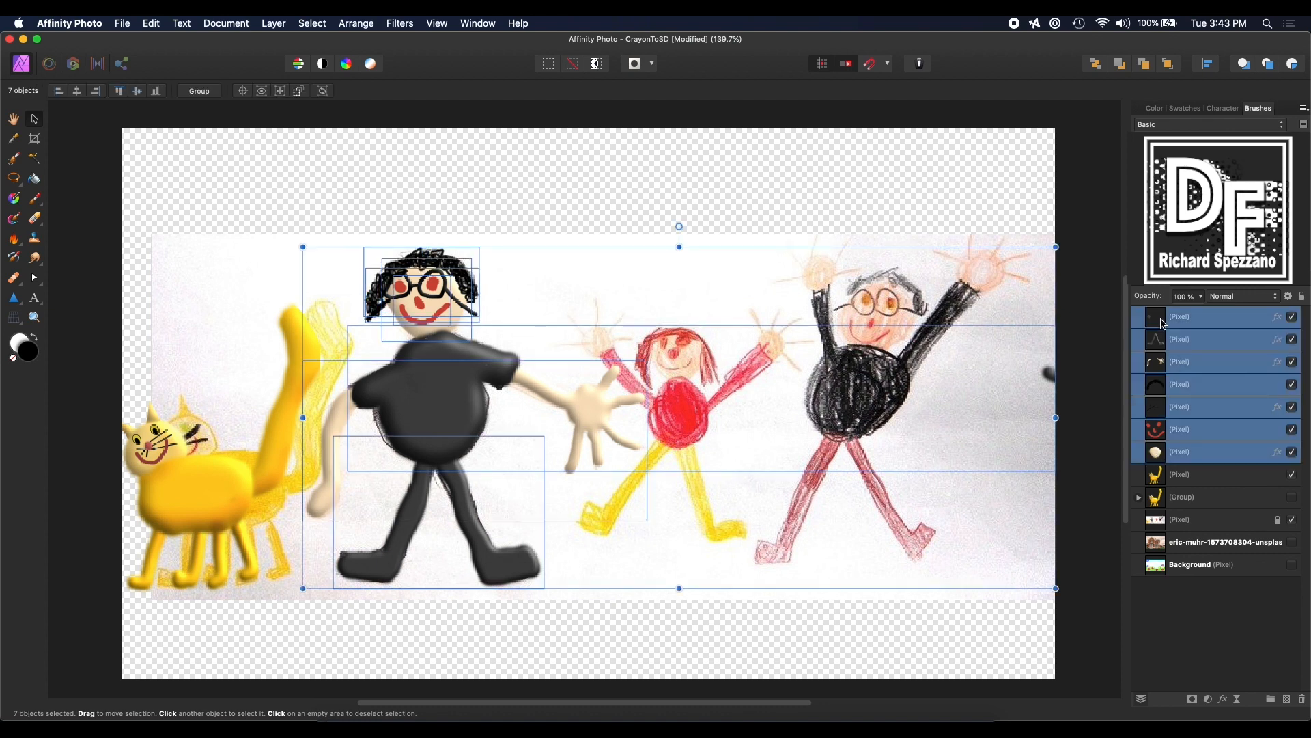
pyautogui.press('super+g')
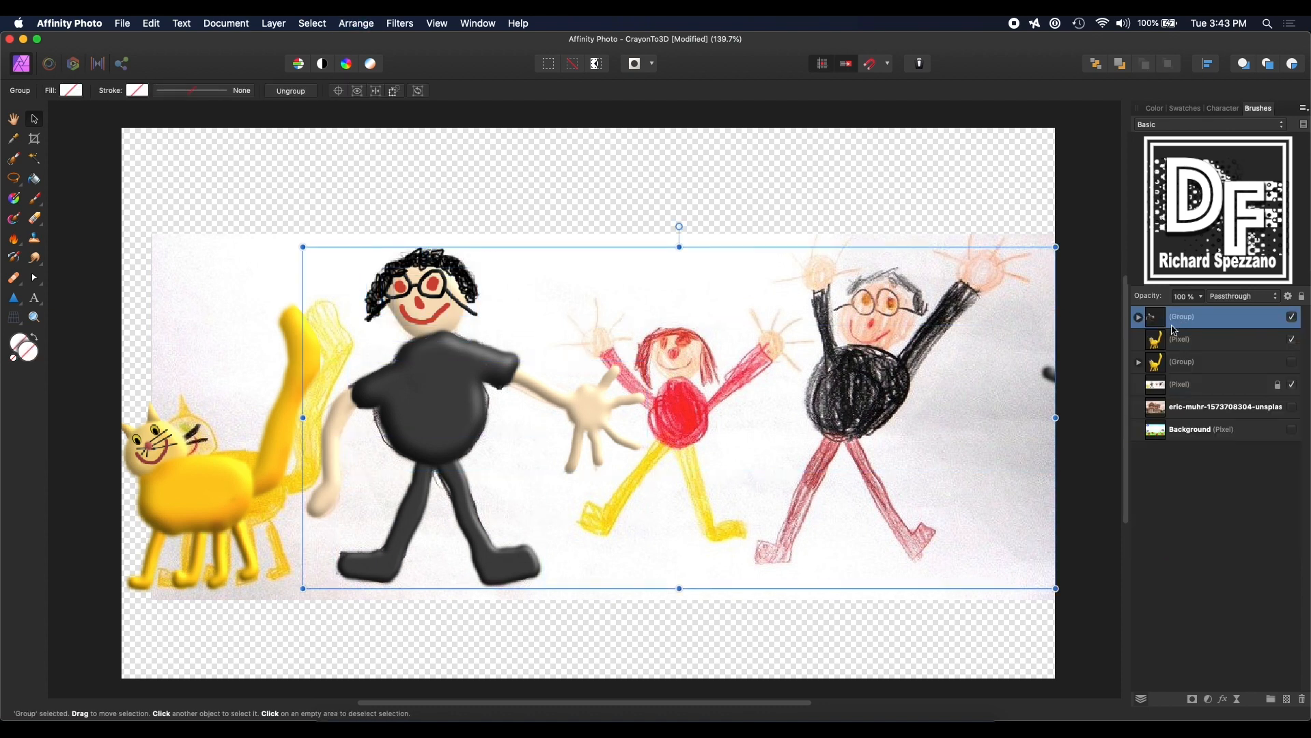
# Step: Duplicate the dad's group and rasterize the copy, with the original group and the crayon drawing hidden
pyautogui.press('super+j')
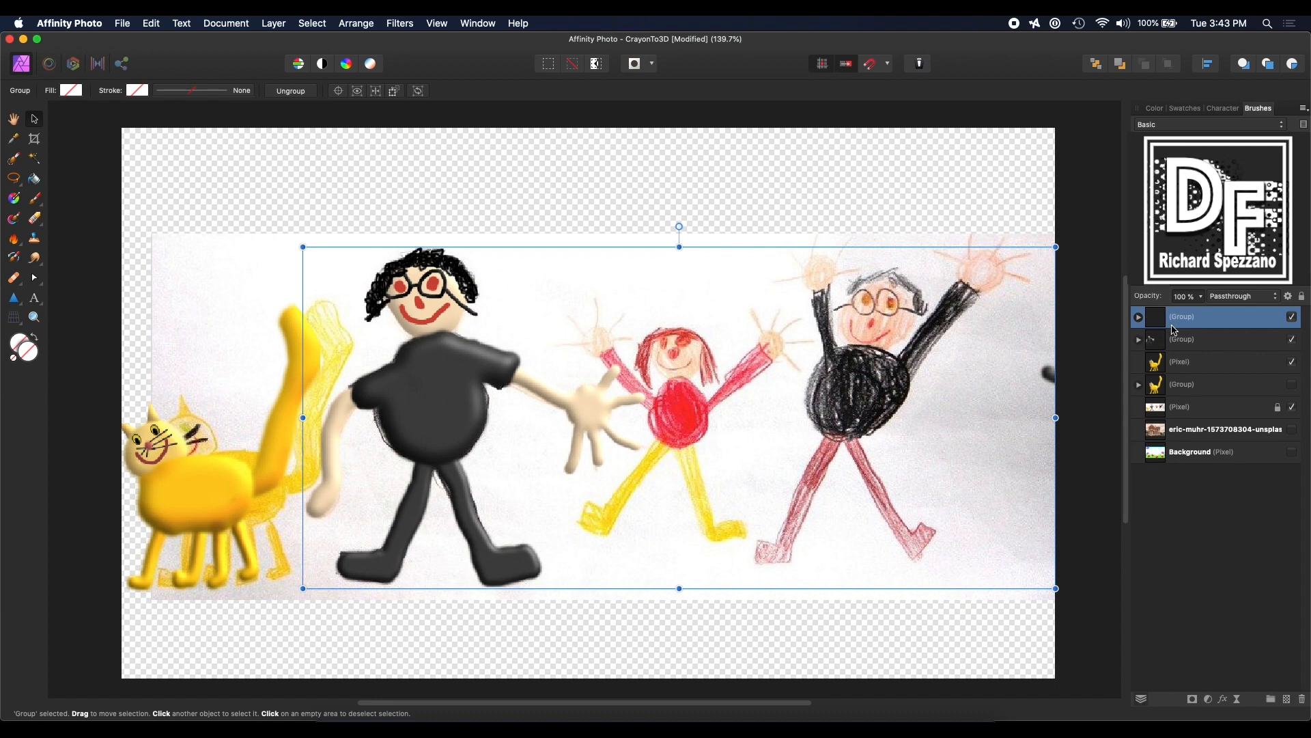
pyautogui.rightClick(1277, 317)
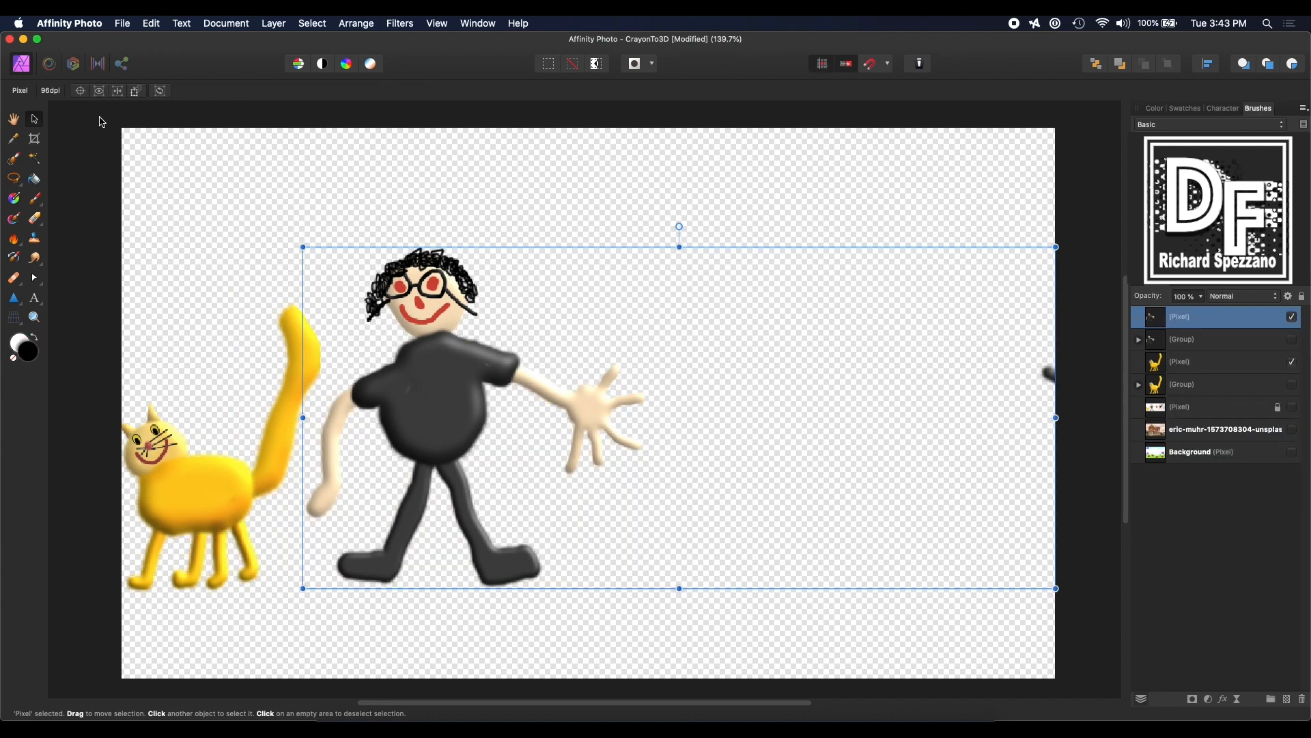
pyautogui.click(1202, 561)
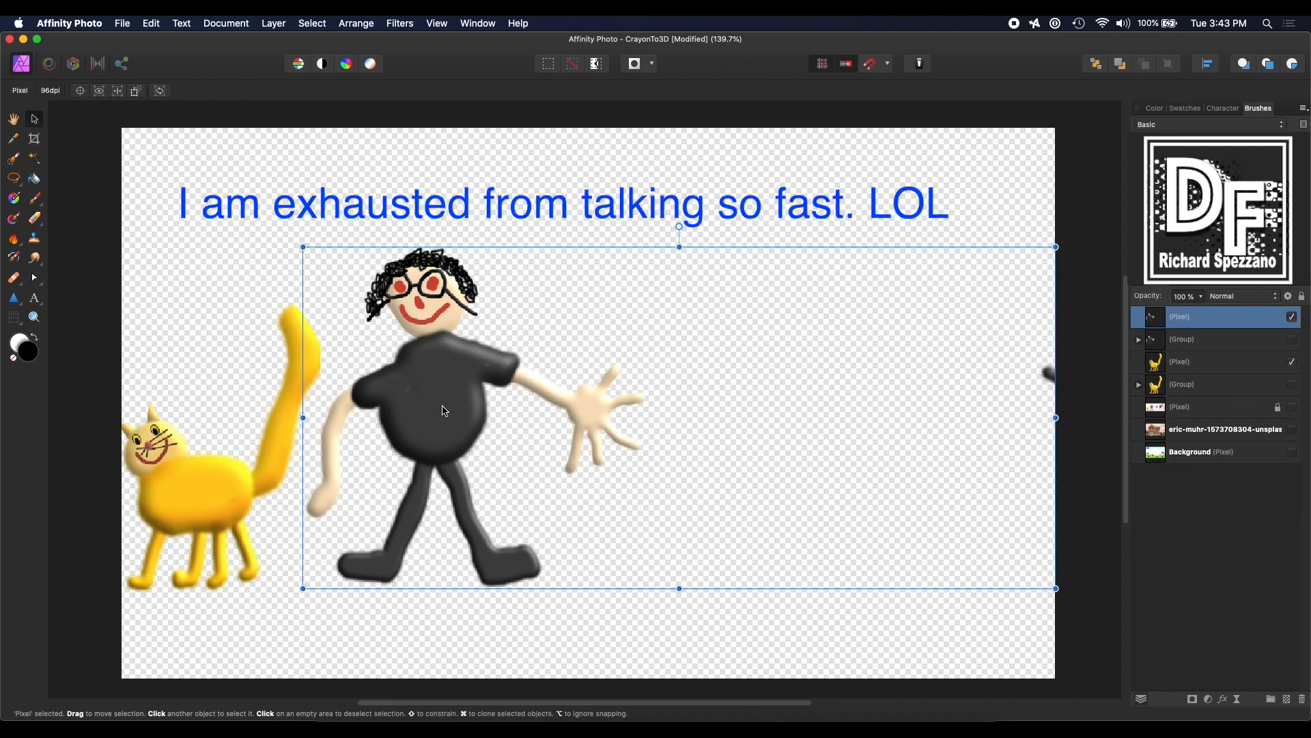
# Step: Shift the dad away from the canvas edge and erase the stray dark mark beside him using a rectangular marquee, then deselect
pyautogui.moveTo(445, 411); pyautogui.dragTo(308, 362)
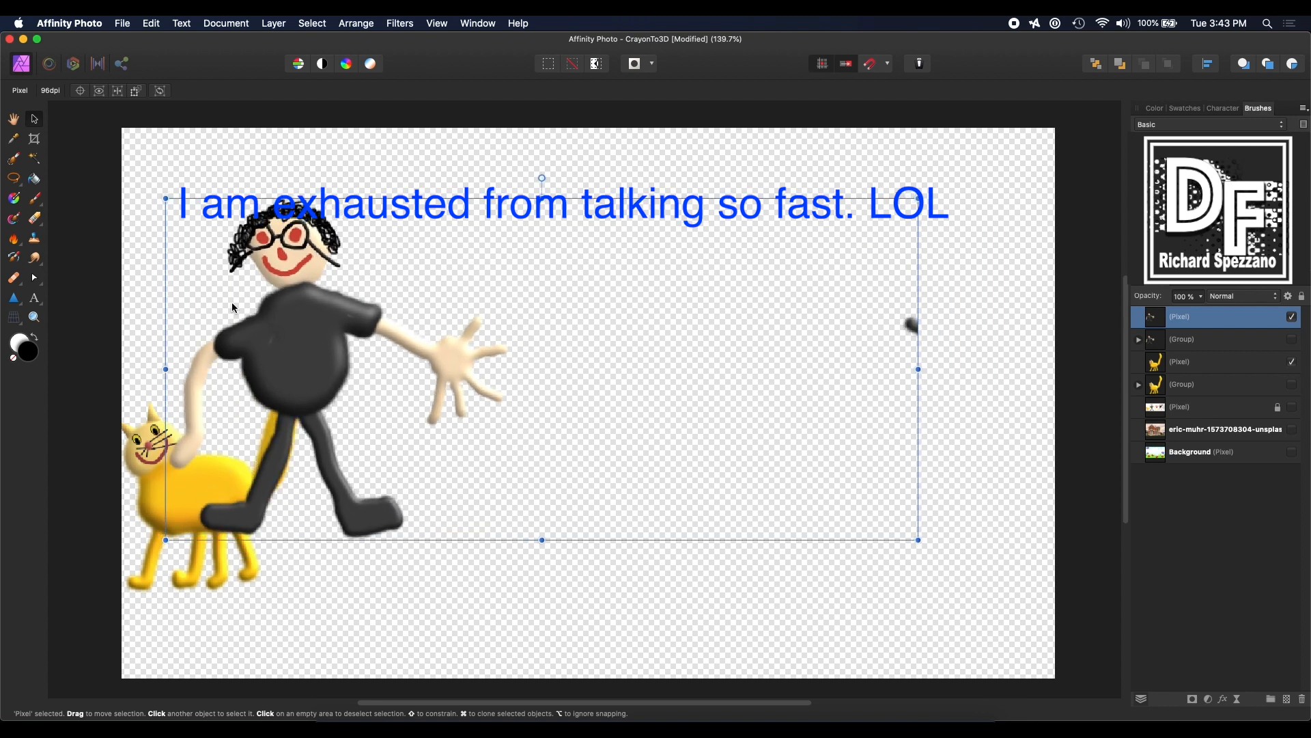
pyautogui.click(17, 181)
pyautogui.click(96, 179)
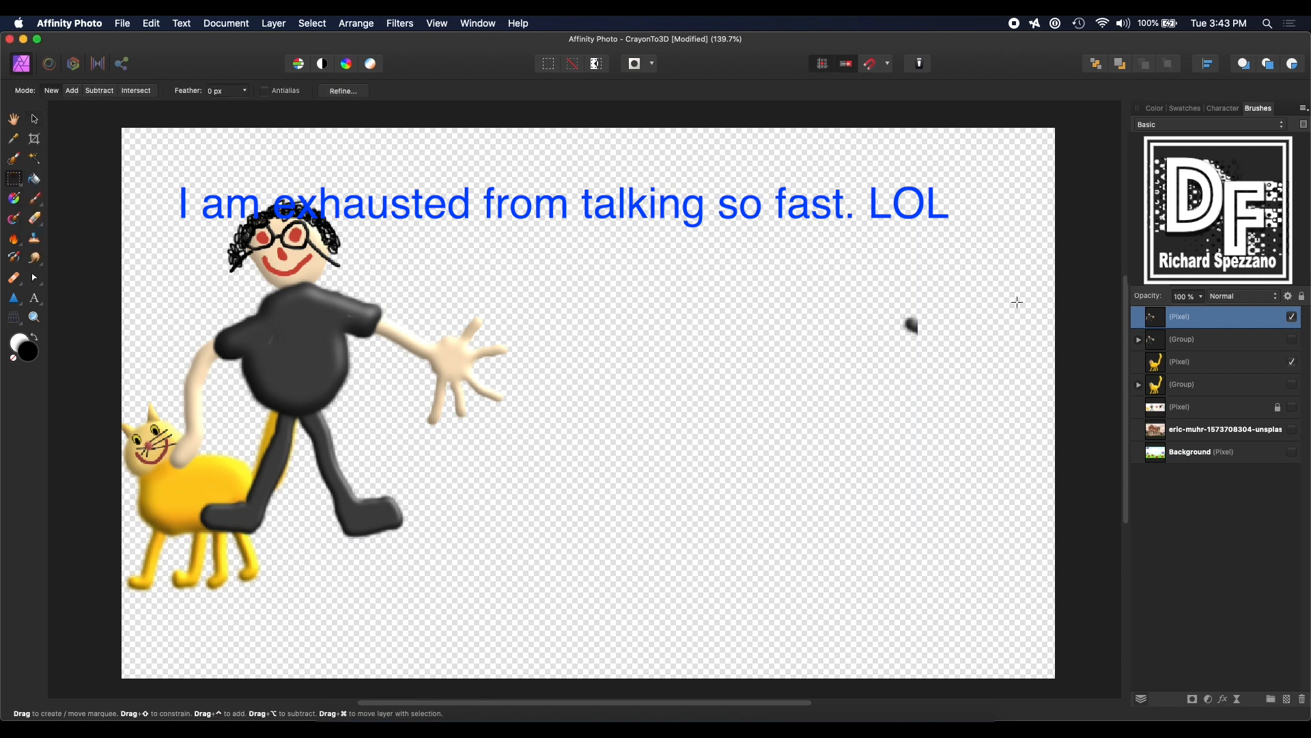
pyautogui.moveTo(825, 372); pyautogui.dragTo(518, 562)
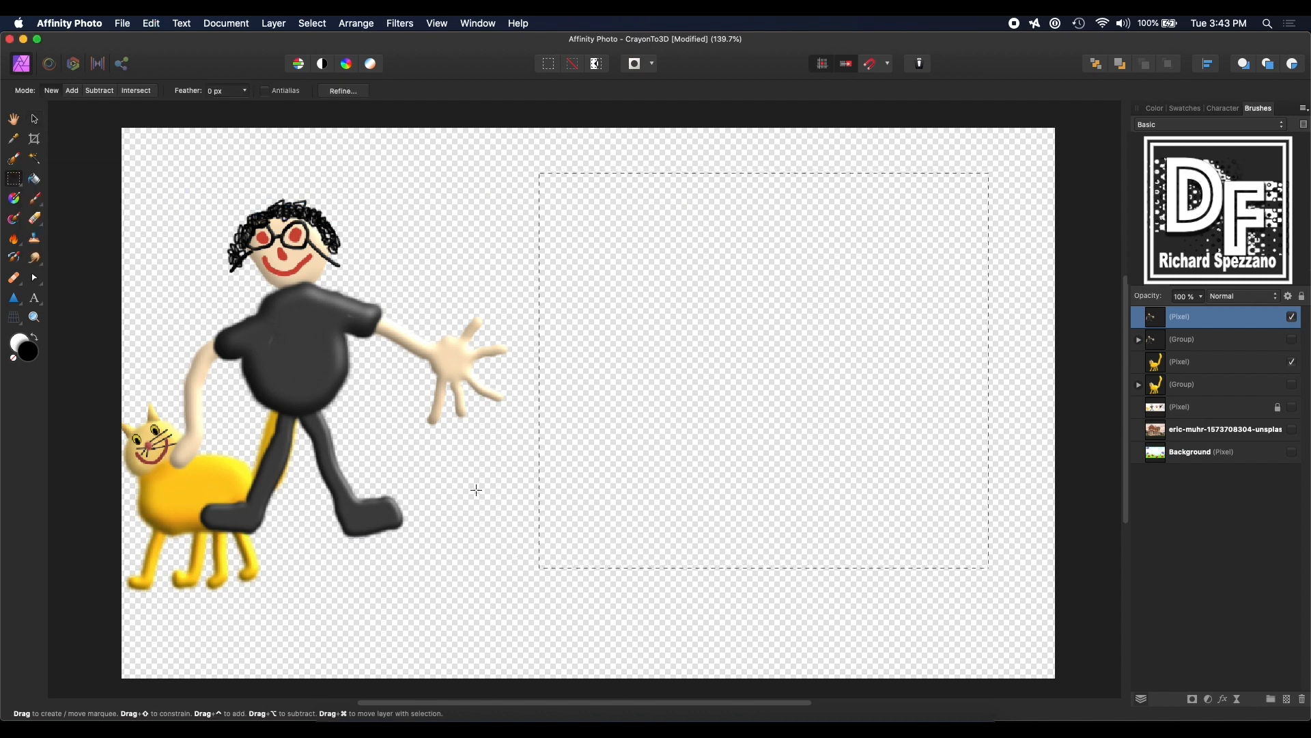
pyautogui.click(36, 121)
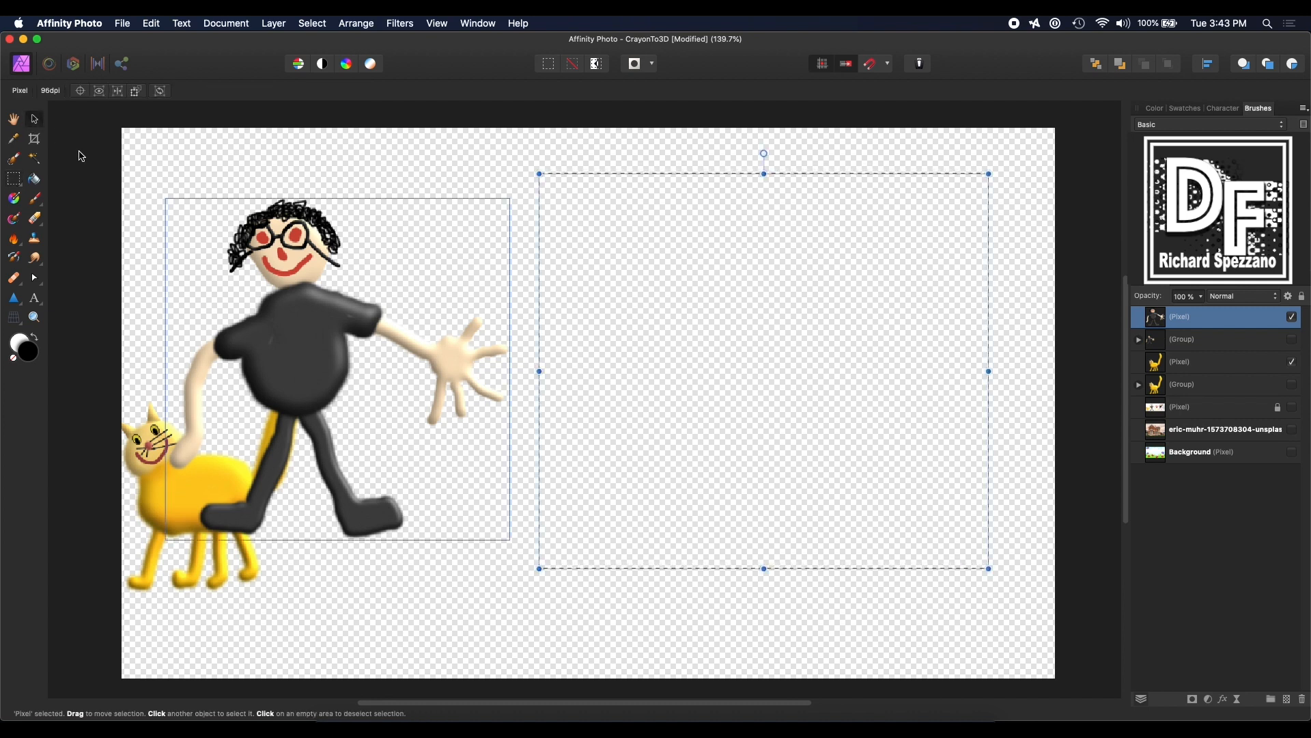
pyautogui.press('super+d')
# Step: Arrange the dad near the canvas centre with the cat beside his open hand, and stack the cat's layer above the dad's
pyautogui.moveTo(296, 337); pyautogui.dragTo(606, 380)
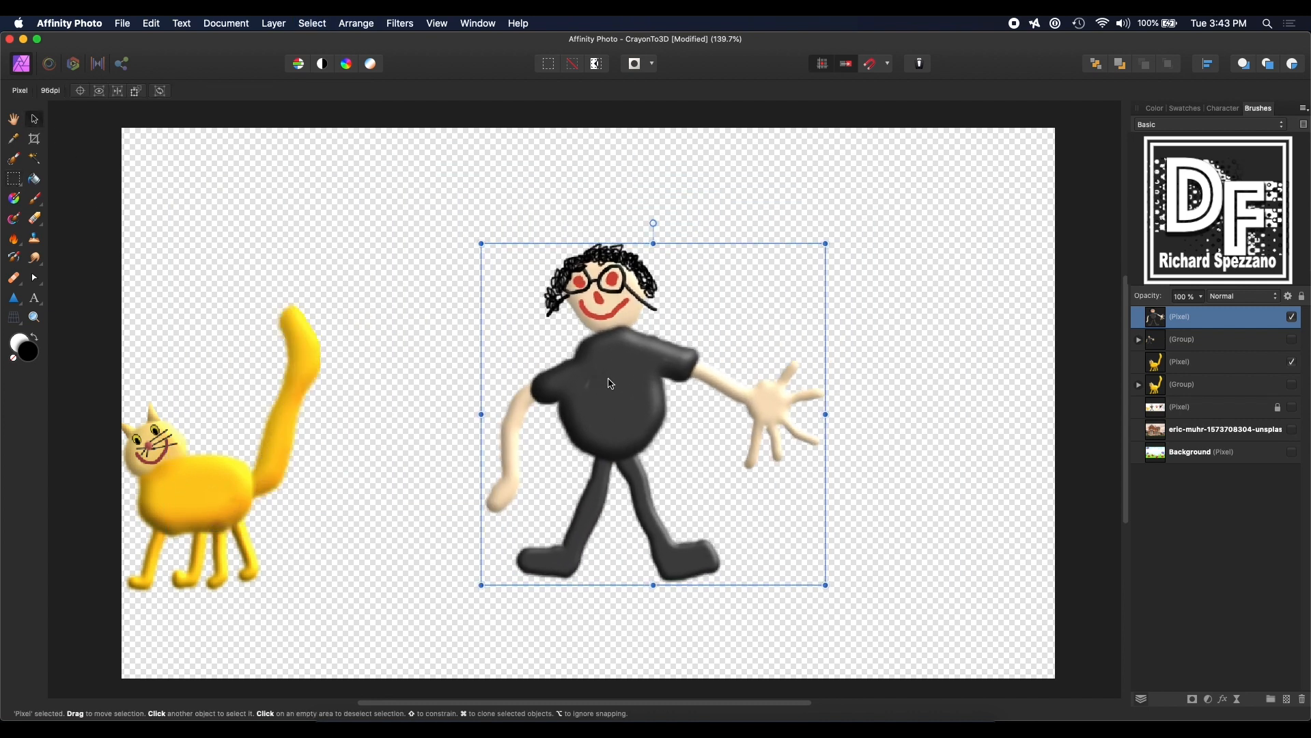
pyautogui.moveTo(191, 493); pyautogui.dragTo(837, 493)
pyautogui.moveTo(1167, 369); pyautogui.dragTo(1169, 312)
pyautogui.moveTo(826, 487)
pyautogui.mouseDown()
pyautogui.moveTo(813, 465)
pyautogui.moveTo(810, 492)
pyautogui.mouseUp()
pyautogui.moveTo(608, 427); pyautogui.dragTo(601, 439)
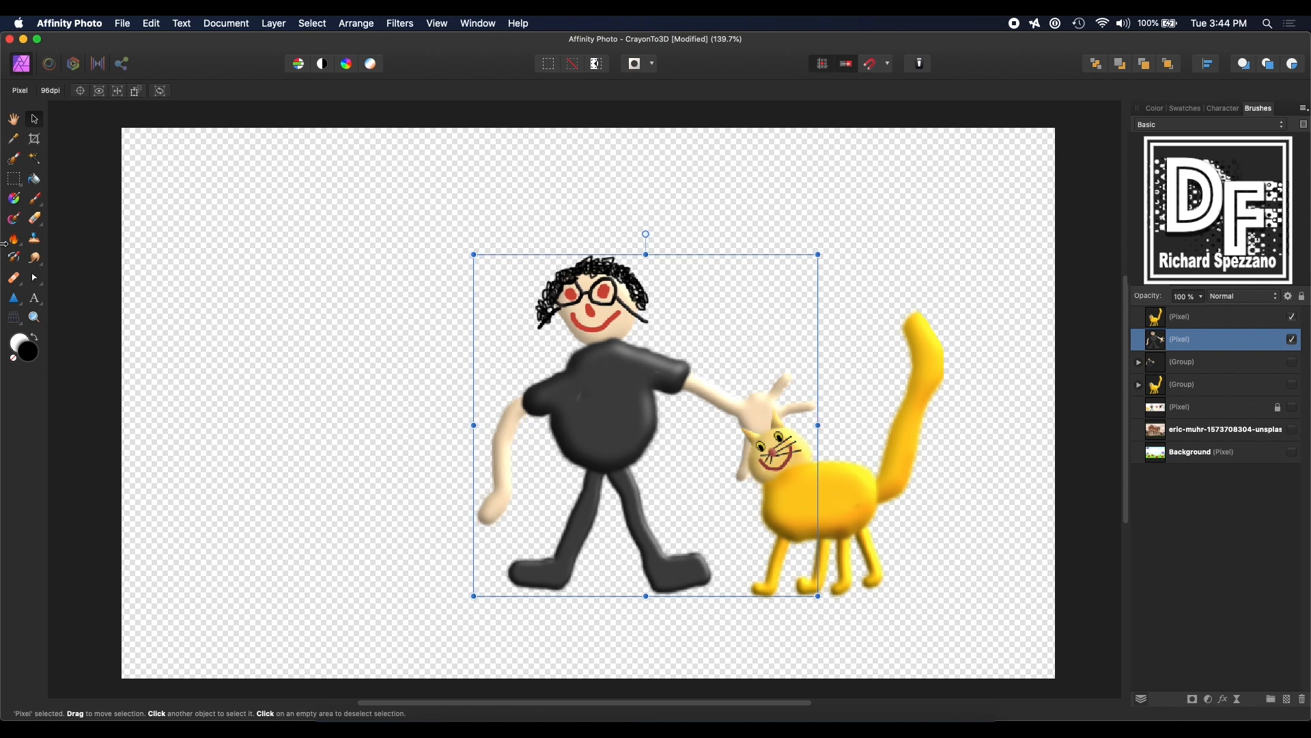
# Step: Brighten the centre of the dad's shirt with the Dodge tool at 112.3 px, using the Midtones range
pyautogui.click(14, 239)
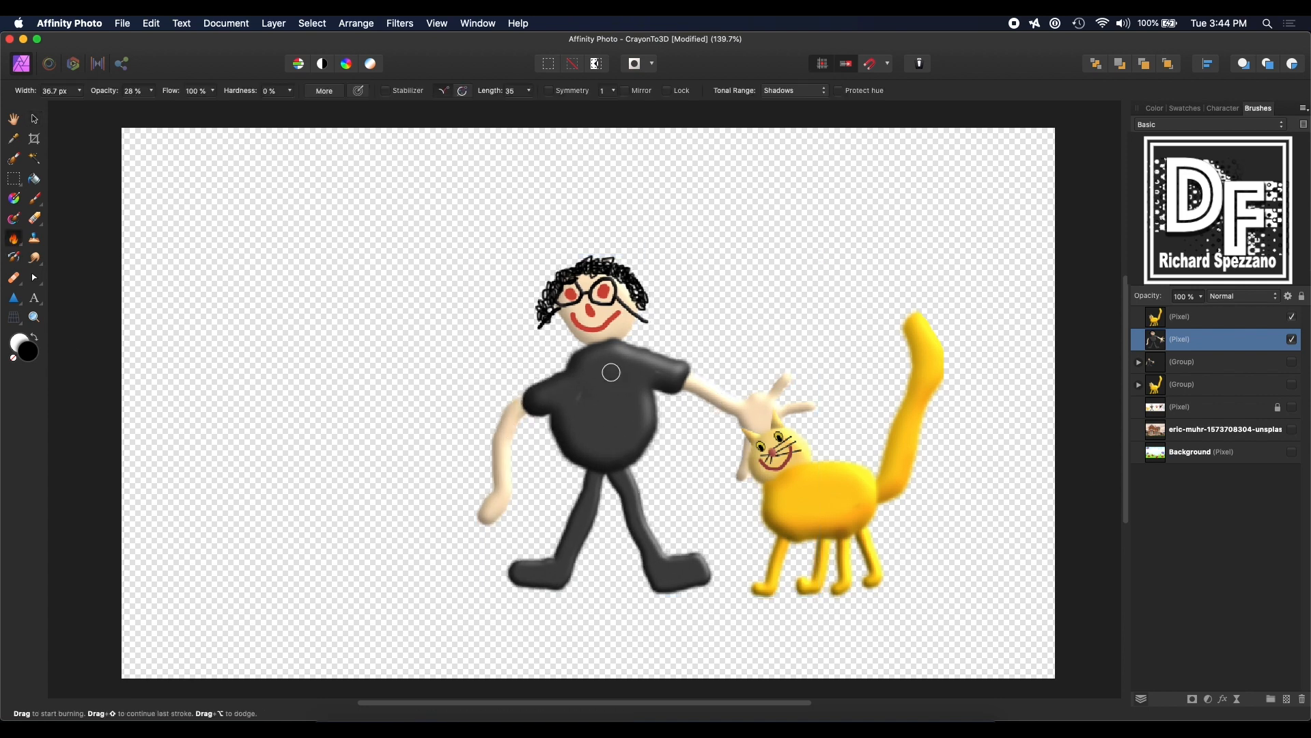
pyautogui.click(15, 242)
pyautogui.click(71, 242)
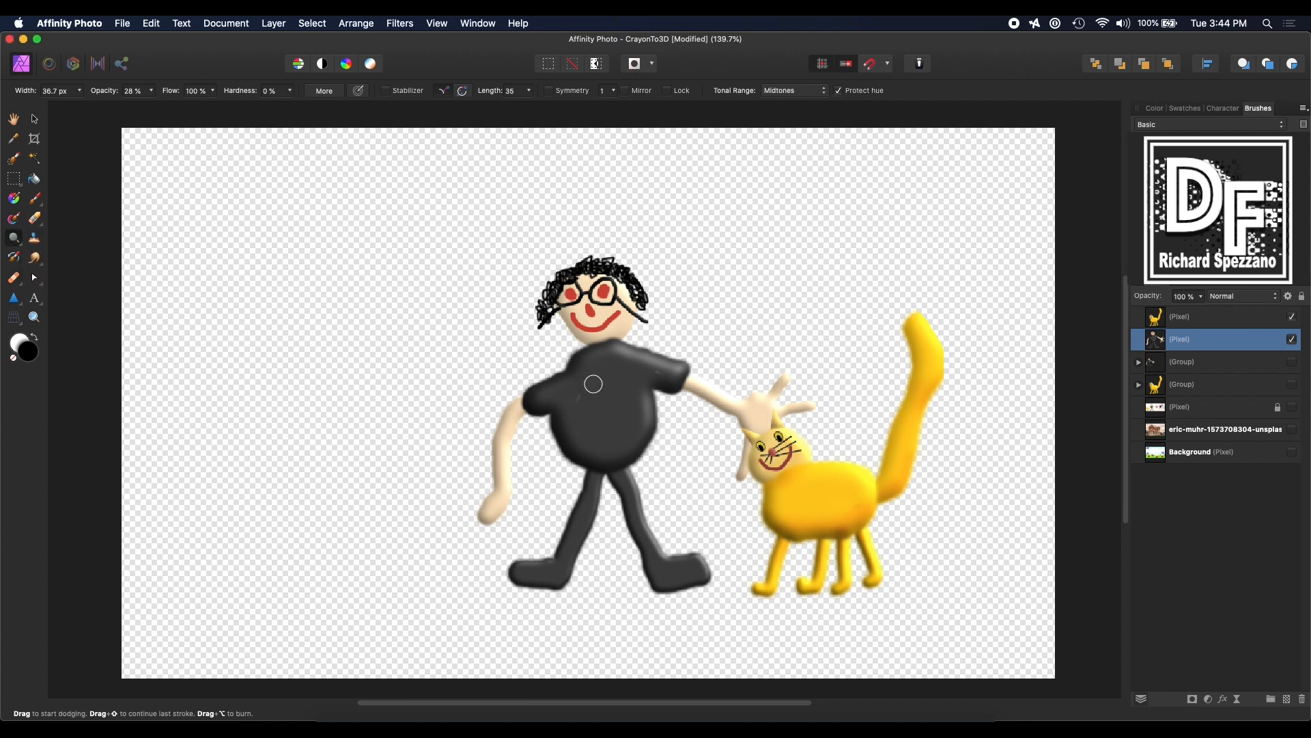
pyautogui.press(']')
pyautogui.press(']')
pyautogui.press(']')
pyautogui.press(']')
pyautogui.press(']')
pyautogui.press(']')
pyautogui.press(']')
pyautogui.press(']')
pyautogui.moveTo(625, 426)
pyautogui.mouseDown()
pyautogui.moveTo(576, 430)
pyautogui.moveTo(602, 423)
pyautogui.mouseUp()
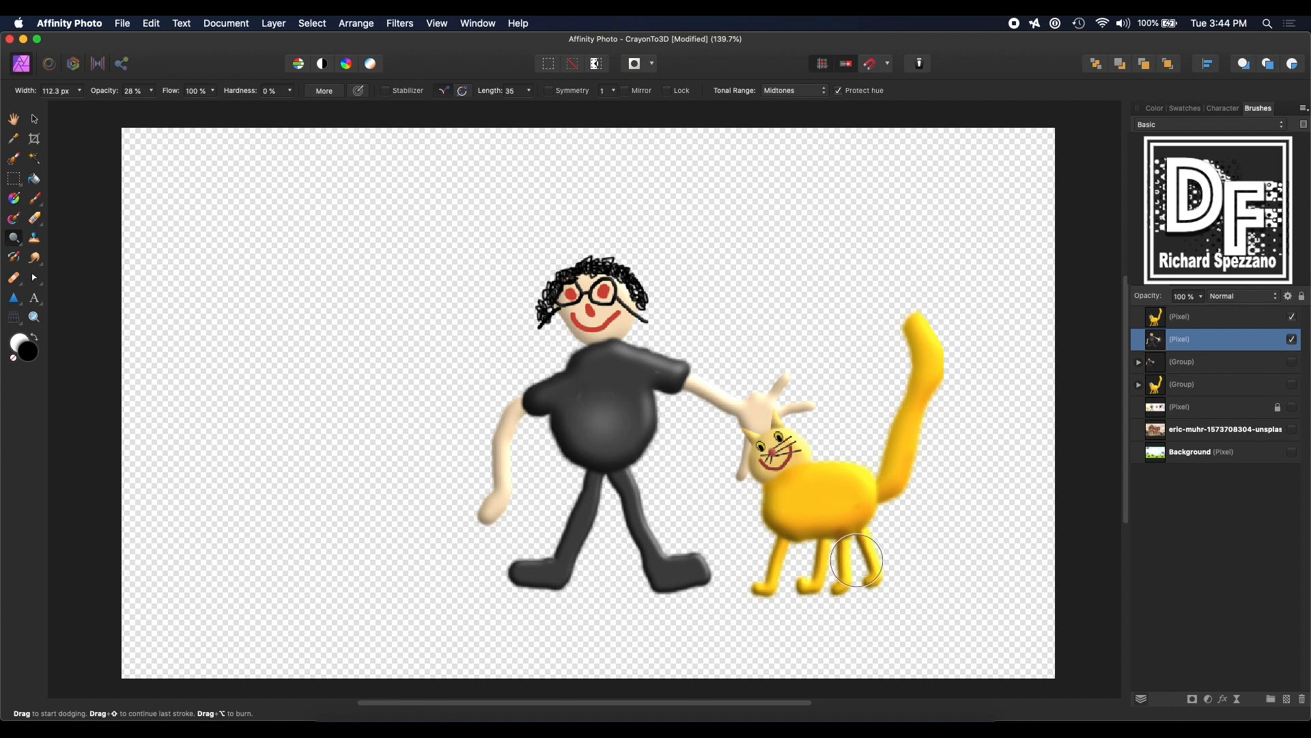
pyautogui.moveTo(619, 359)
pyautogui.mouseDown()
pyautogui.moveTo(630, 378)
pyautogui.moveTo(565, 384)
pyautogui.moveTo(592, 386)
pyautogui.mouseUp()
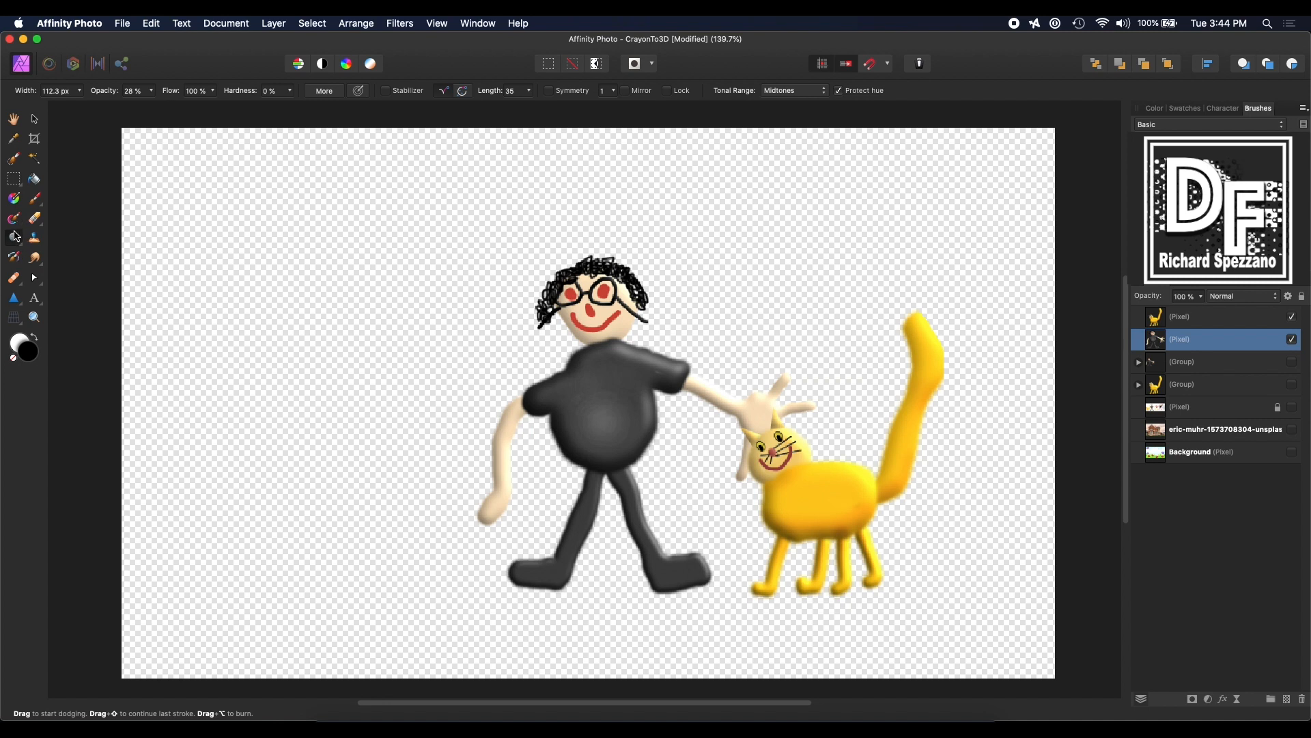
# Step: Darken the shaded areas of the dad's figure with the Burn tool at 42.4 px, using the Shadows range
pyautogui.click(15, 242)
pyautogui.click(82, 257)
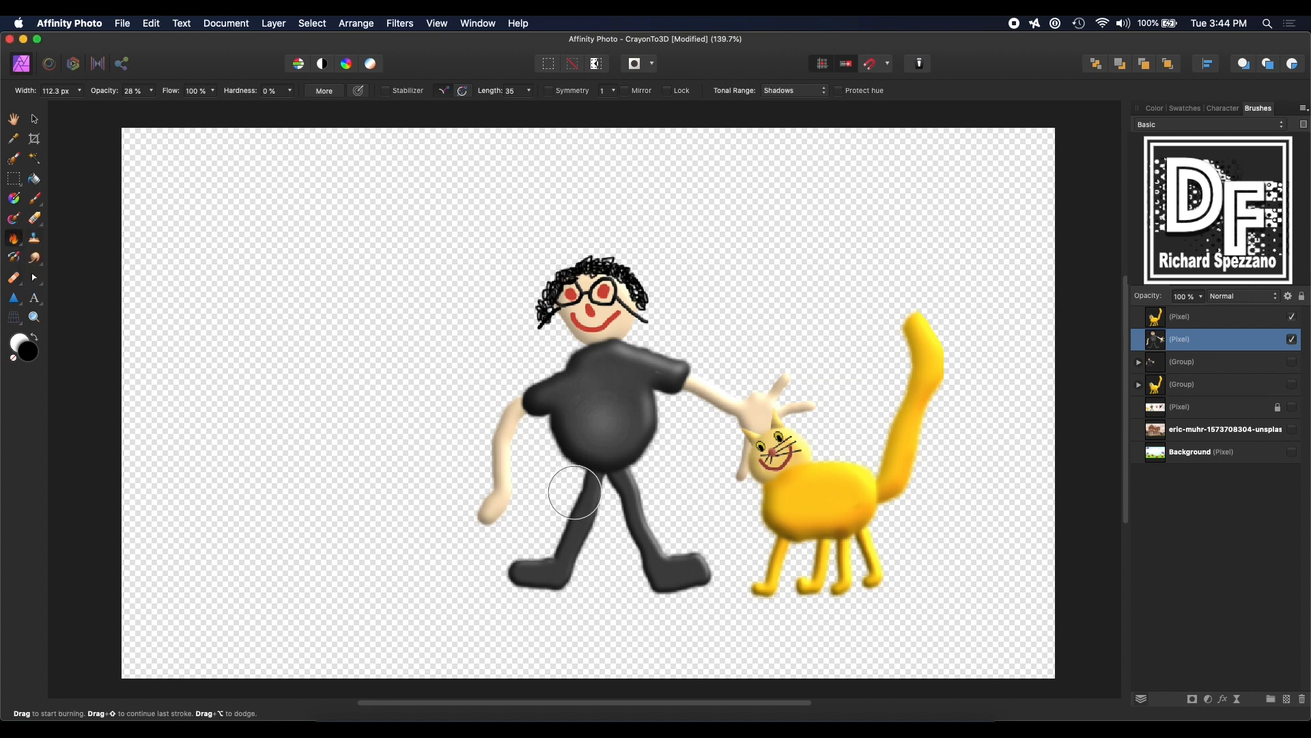
pyautogui.press('[')
pyautogui.press('[')
pyautogui.press('[')
pyautogui.press('[')
pyautogui.press('[')
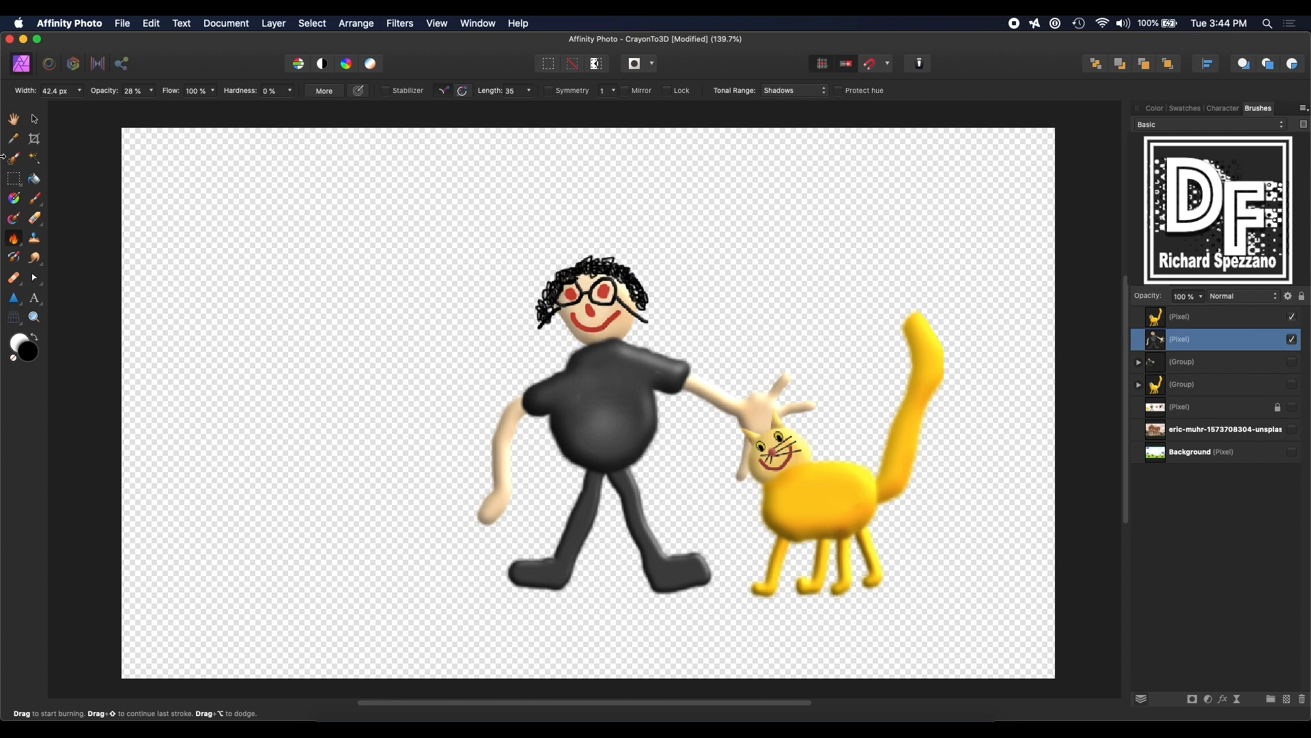
# Step: Show the cartoon flower Background layer and reposition the dad so his open hand is just above the cat's head
pyautogui.click(34, 119)
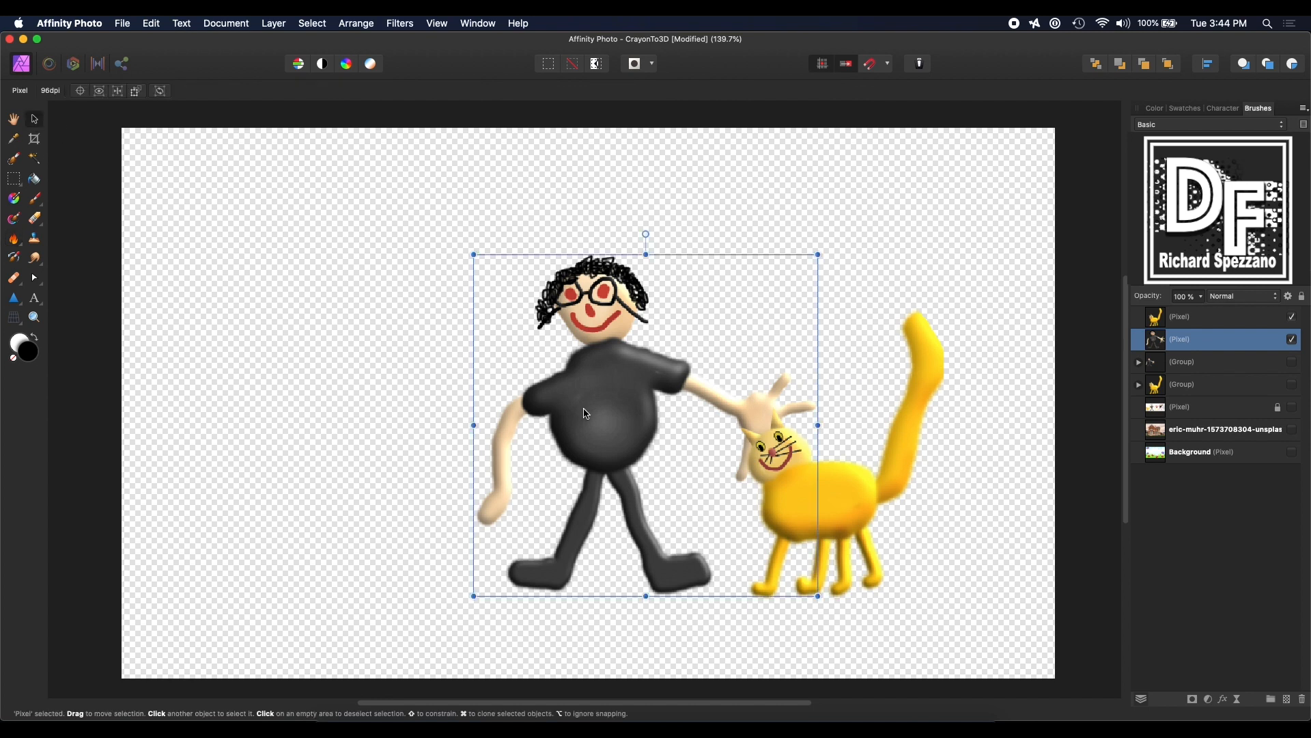
pyautogui.moveTo(586, 413); pyautogui.dragTo(488, 427)
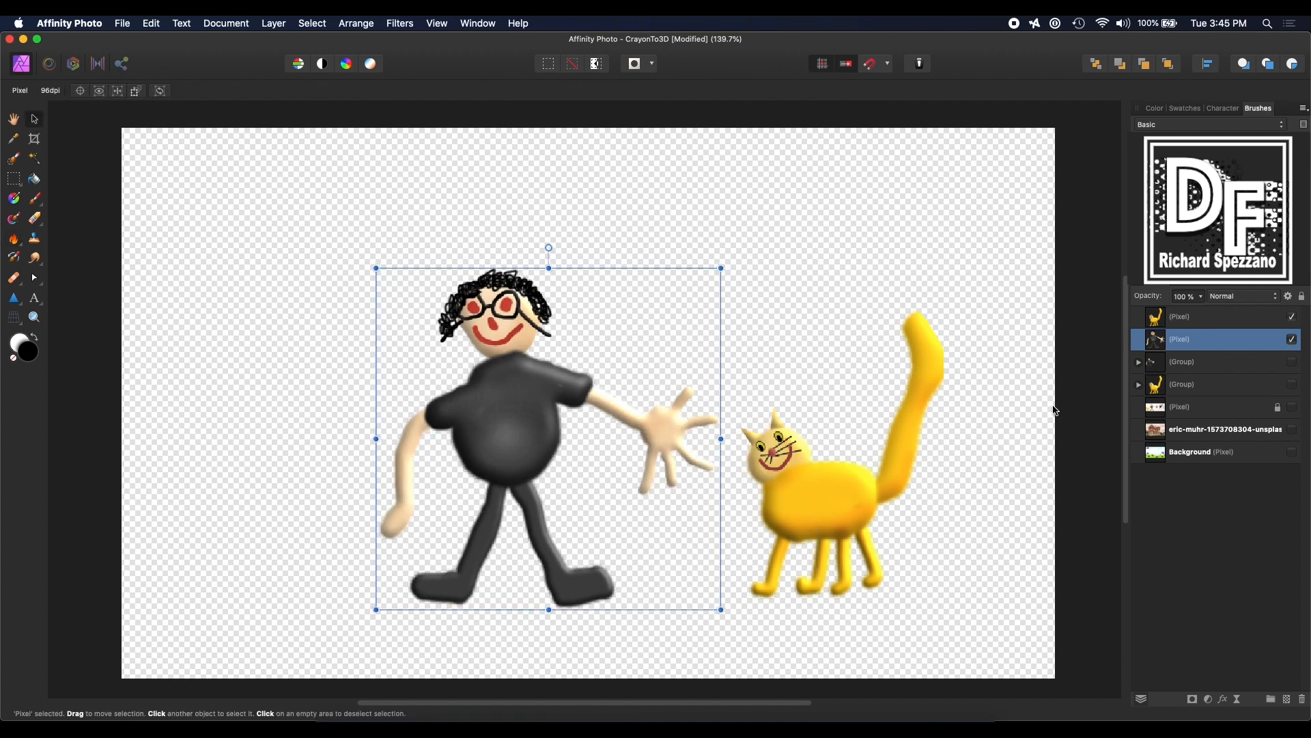
pyautogui.click(1292, 453)
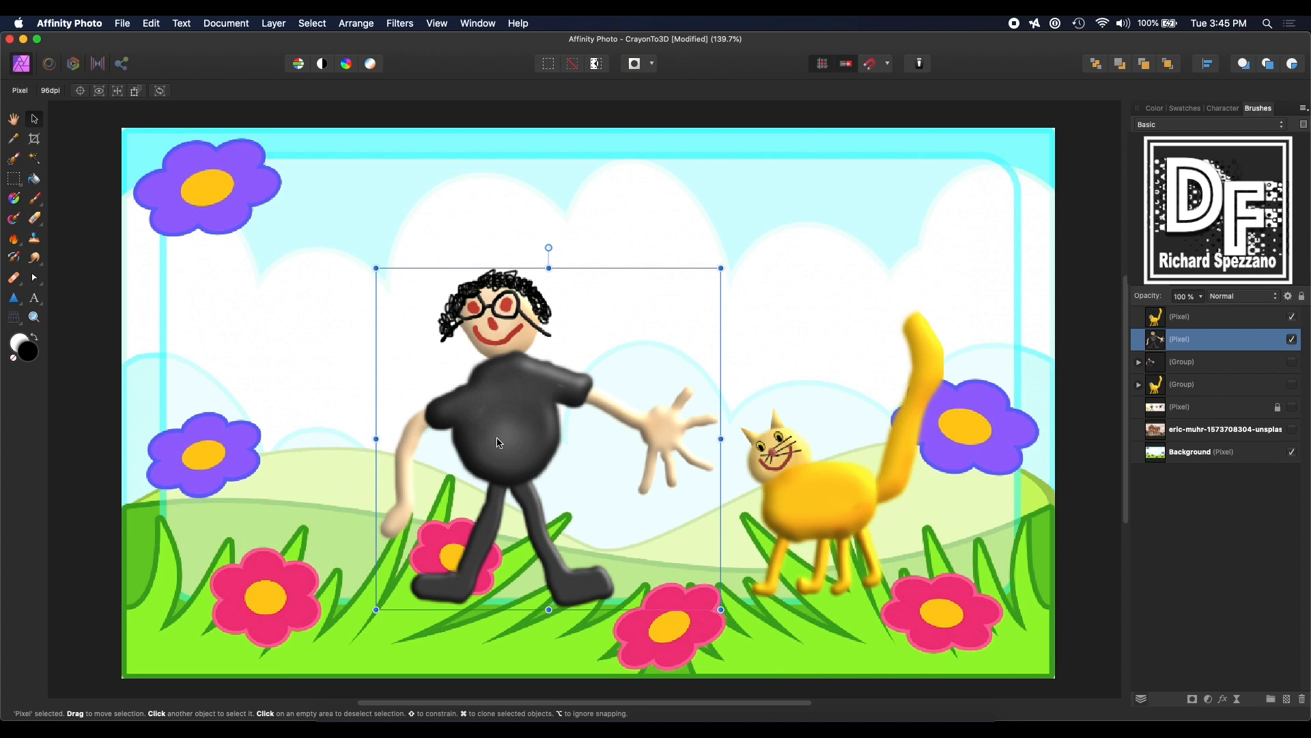
pyautogui.moveTo(499, 443); pyautogui.dragTo(419, 360)
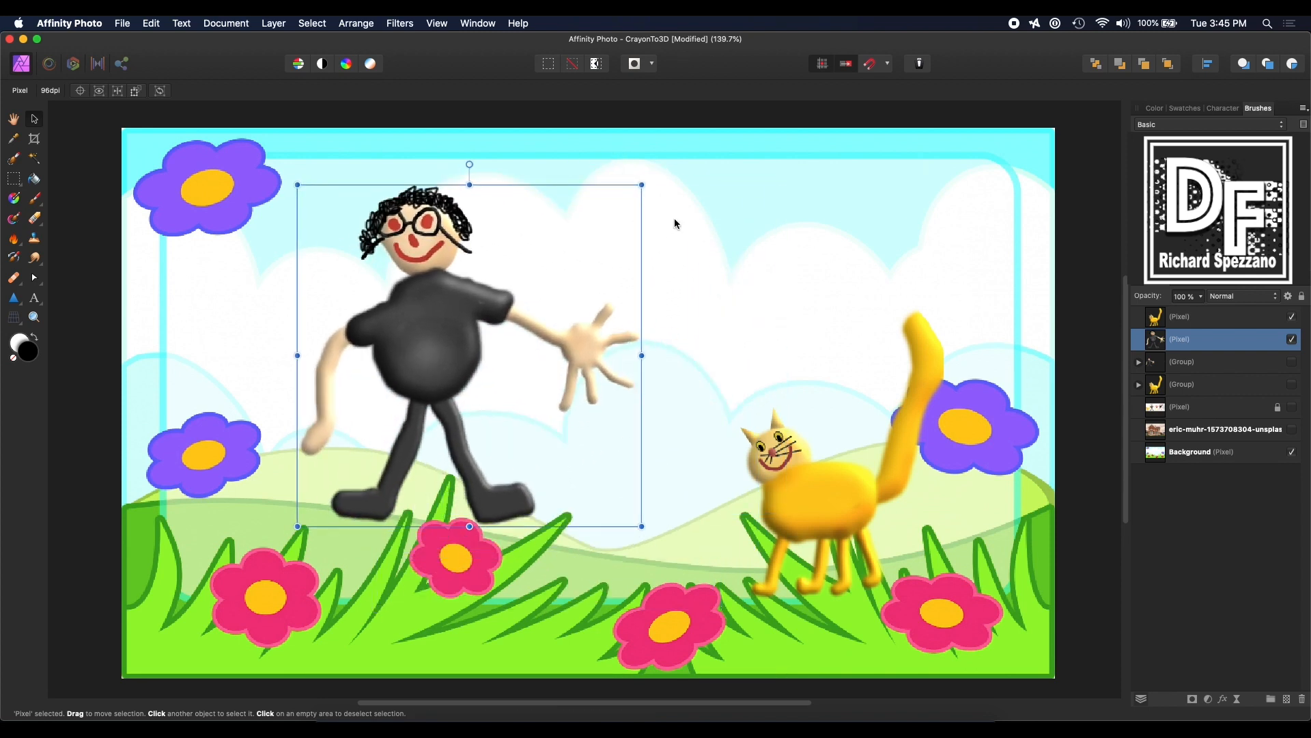
pyautogui.moveTo(420, 293); pyautogui.dragTo(588, 315)
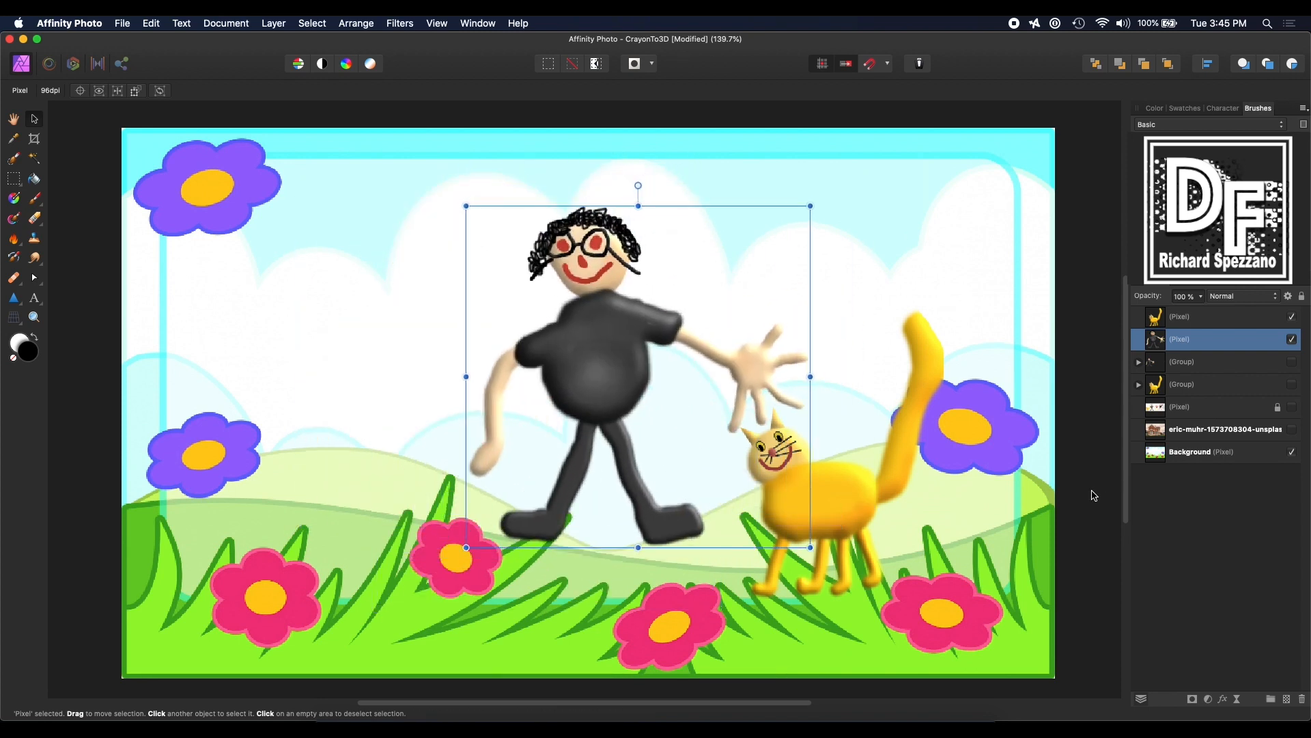
# Step: Enlarge the cartoon Background layer well beyond the canvas edges so the flowers and grass fill more of the scene
pyautogui.click(969, 509)
pyautogui.moveTo(852, 508)
pyautogui.mouseDown()
pyautogui.moveTo(818, 461)
pyautogui.moveTo(894, 502)
pyautogui.moveTo(865, 489)
pyautogui.mouseUp()
pyautogui.press('super+minus')
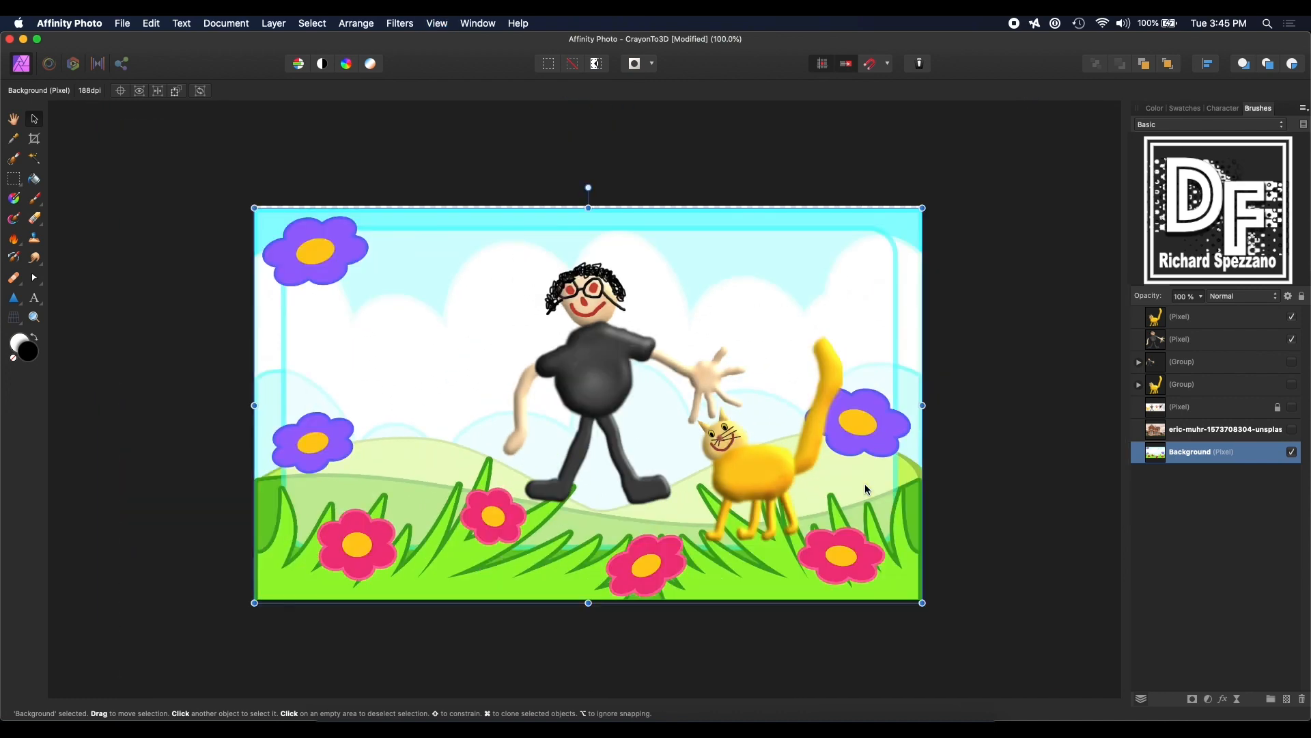
pyautogui.press('super+minus')
pyautogui.moveTo(839, 256); pyautogui.dragTo(970, 179)
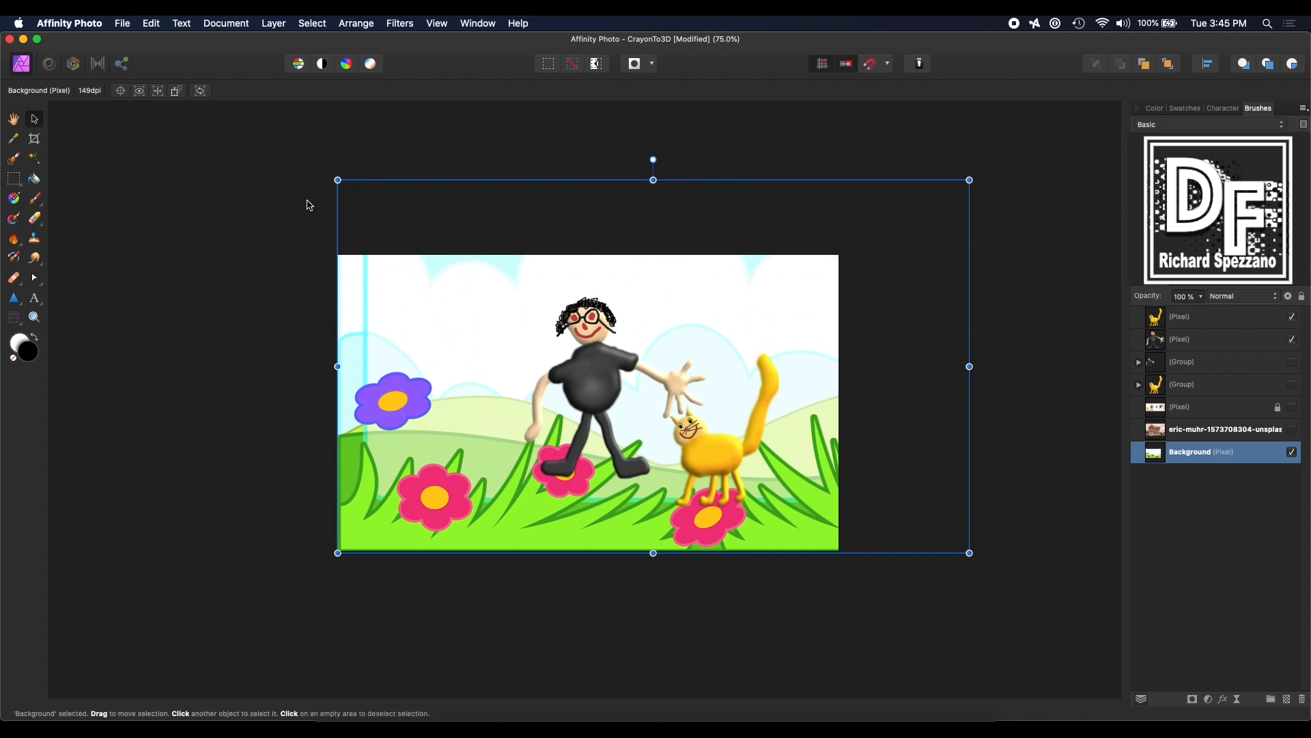
pyautogui.moveTo(337, 180); pyautogui.dragTo(233, 213)
# Step: Move the dad and the cat up onto the hills, with the cat's head at his hand
pyautogui.click(581, 377)
pyautogui.moveTo(582, 377); pyautogui.dragTo(613, 365)
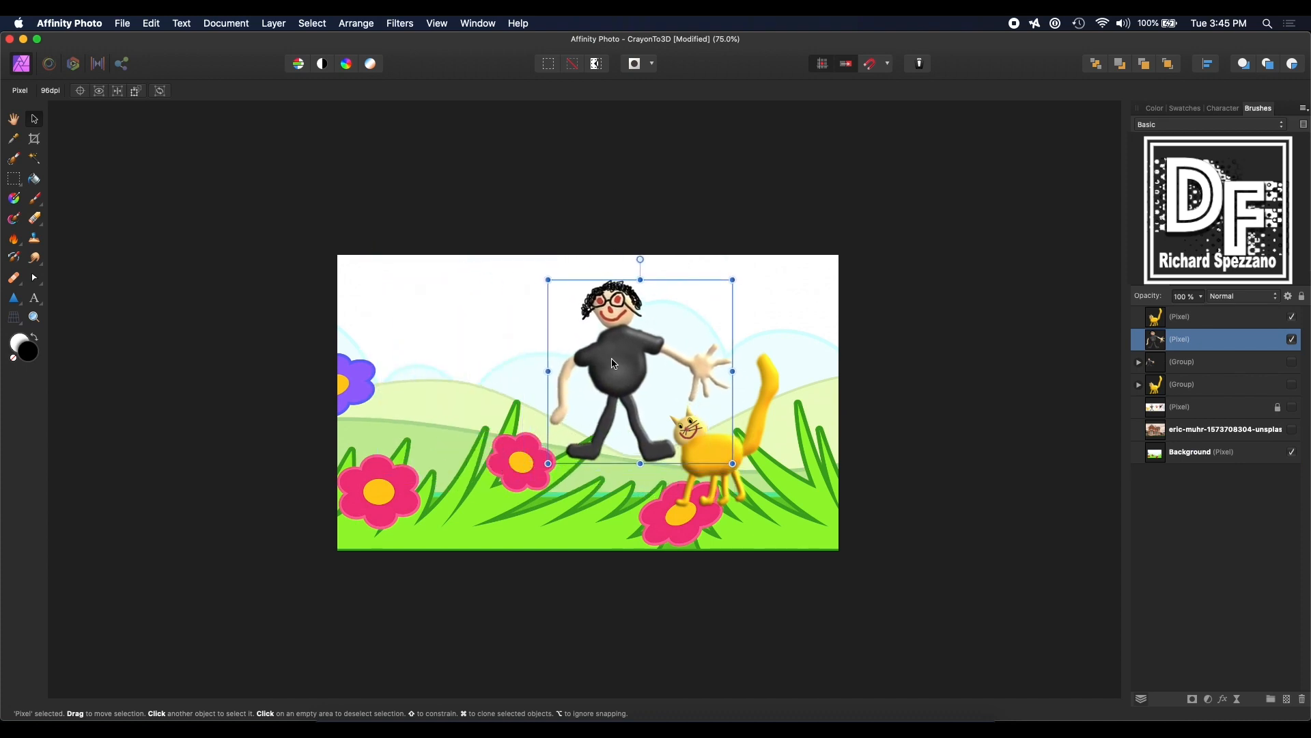
pyautogui.click(717, 449)
pyautogui.moveTo(718, 448); pyautogui.dragTo(747, 413)
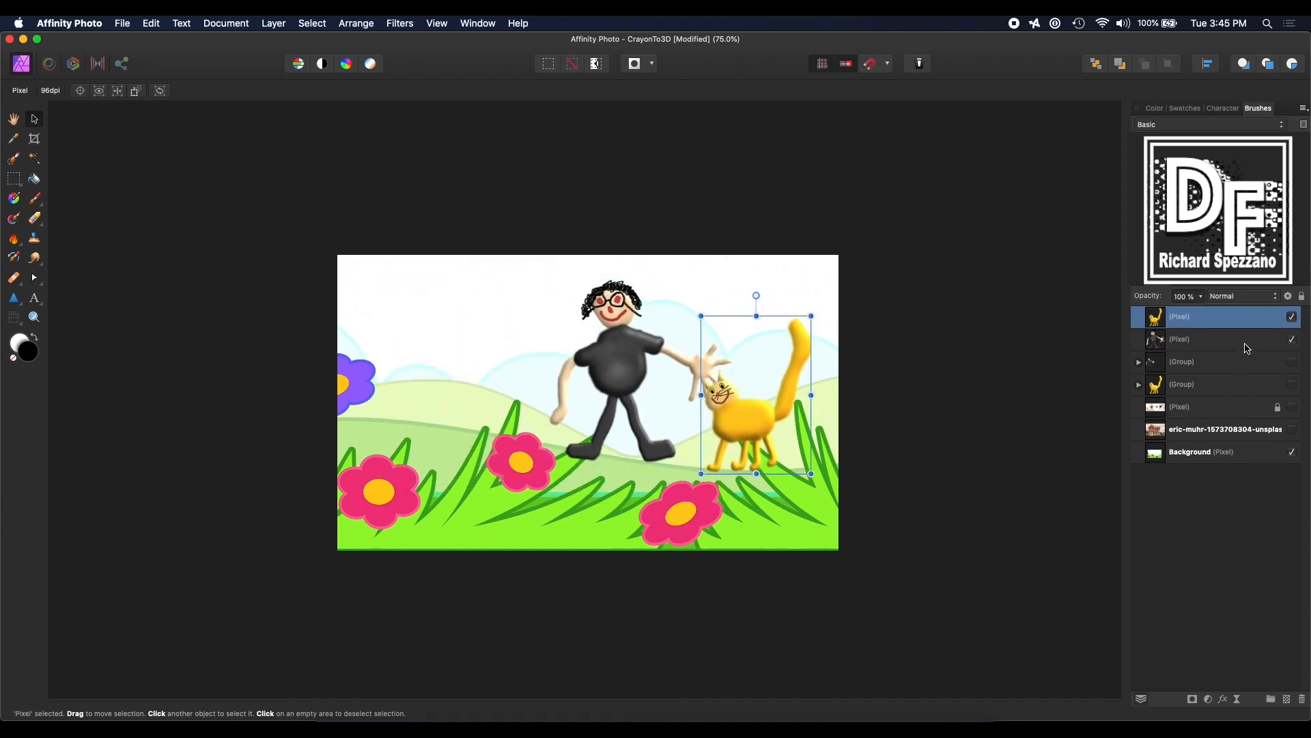
# Step: Show the house photo layer and move the dad and the cat in front of the porch railing and lawn
pyautogui.click(1292, 431)
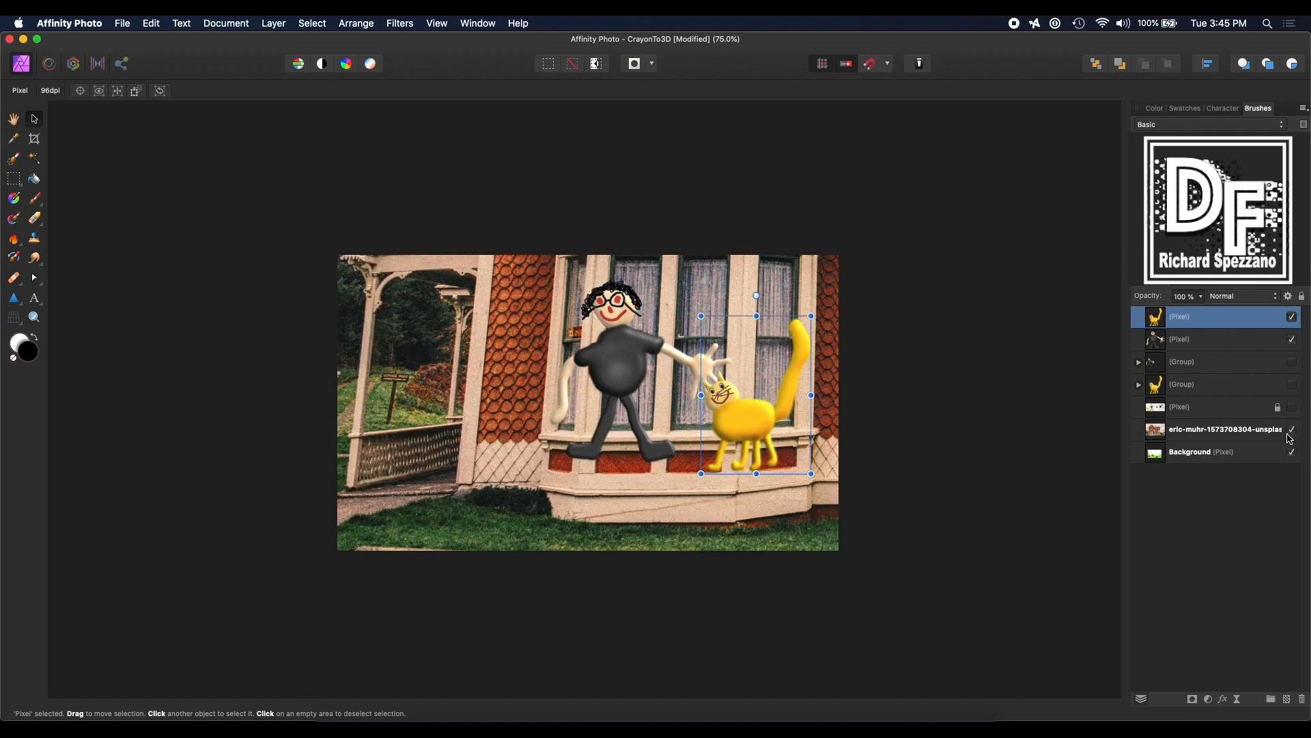
pyautogui.moveTo(593, 340); pyautogui.dragTo(401, 395)
pyautogui.moveTo(736, 411); pyautogui.dragTo(535, 478)
pyautogui.moveTo(409, 418)
pyautogui.mouseDown()
pyautogui.moveTo(438, 382)
pyautogui.moveTo(432, 407)
pyautogui.mouseUp()
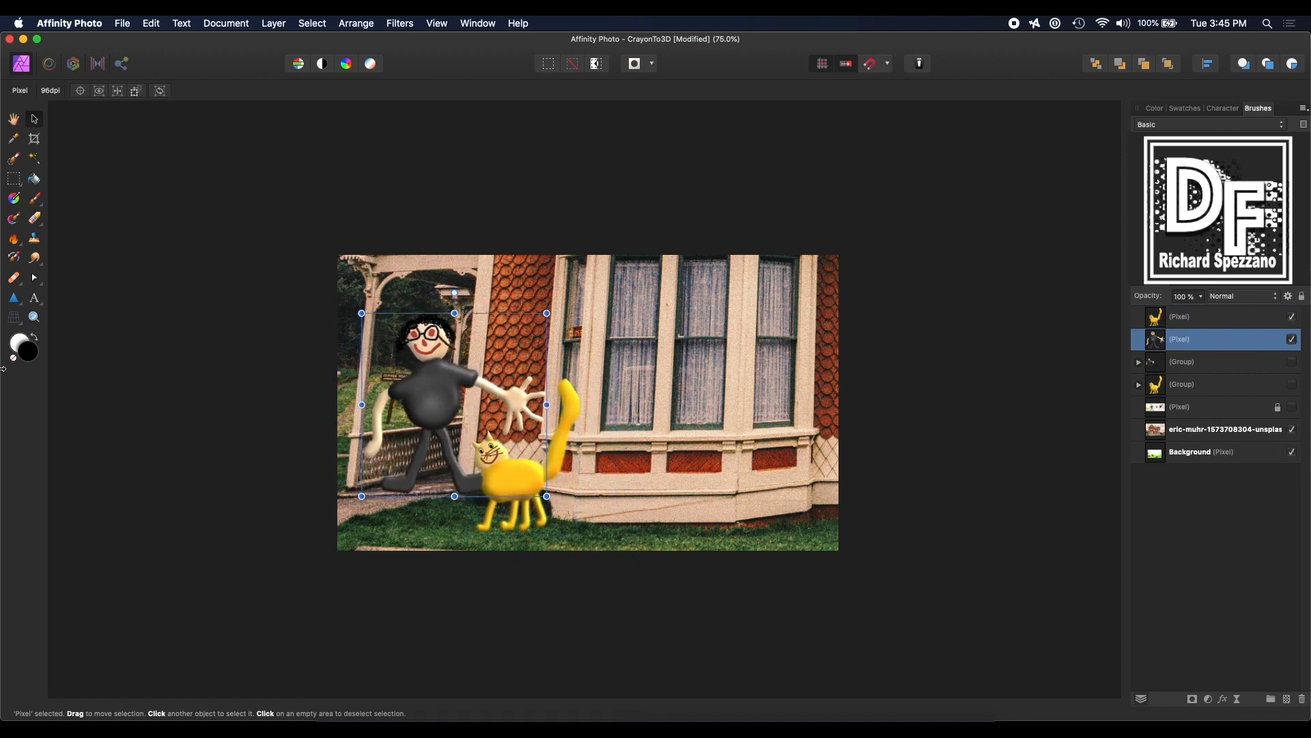
# Step: Separate the figures in the house scene by moving the cat toward the windows and the dad back against the porch railing
pyautogui.click(33, 317)
pyautogui.click(445, 385)
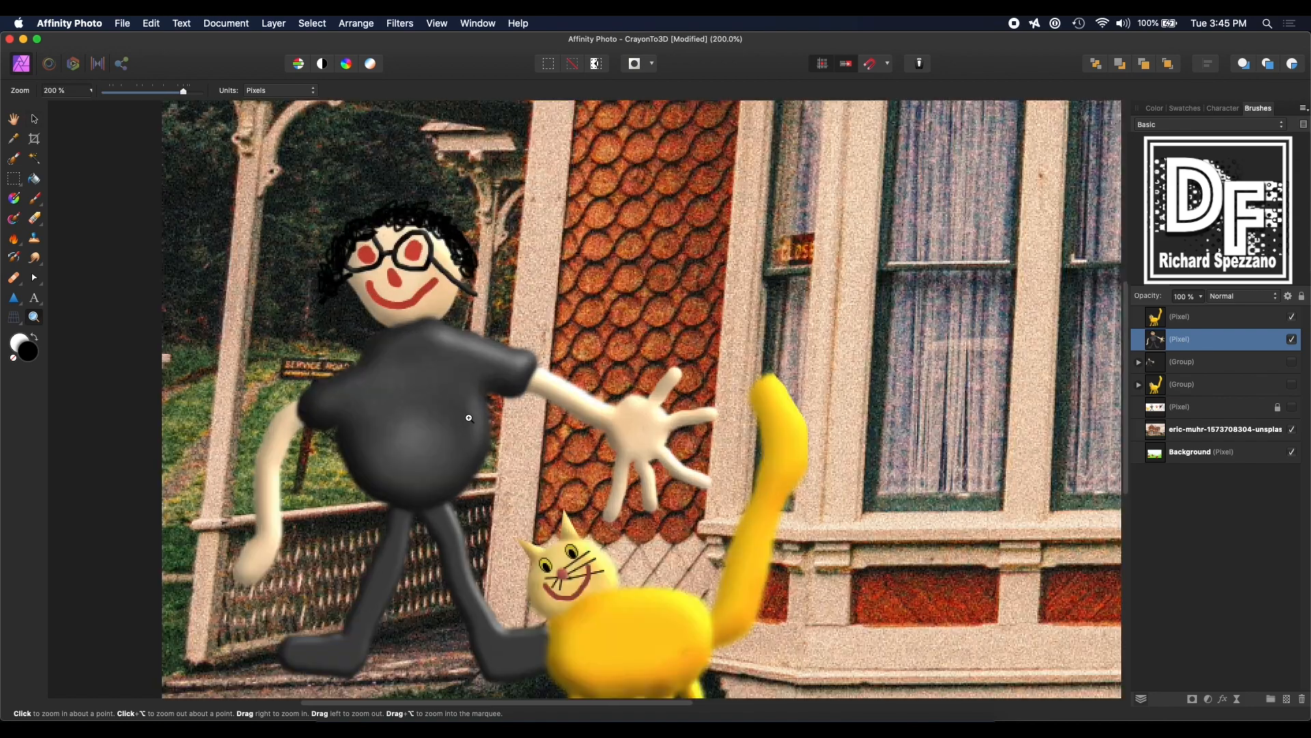
pyautogui.click(33, 120)
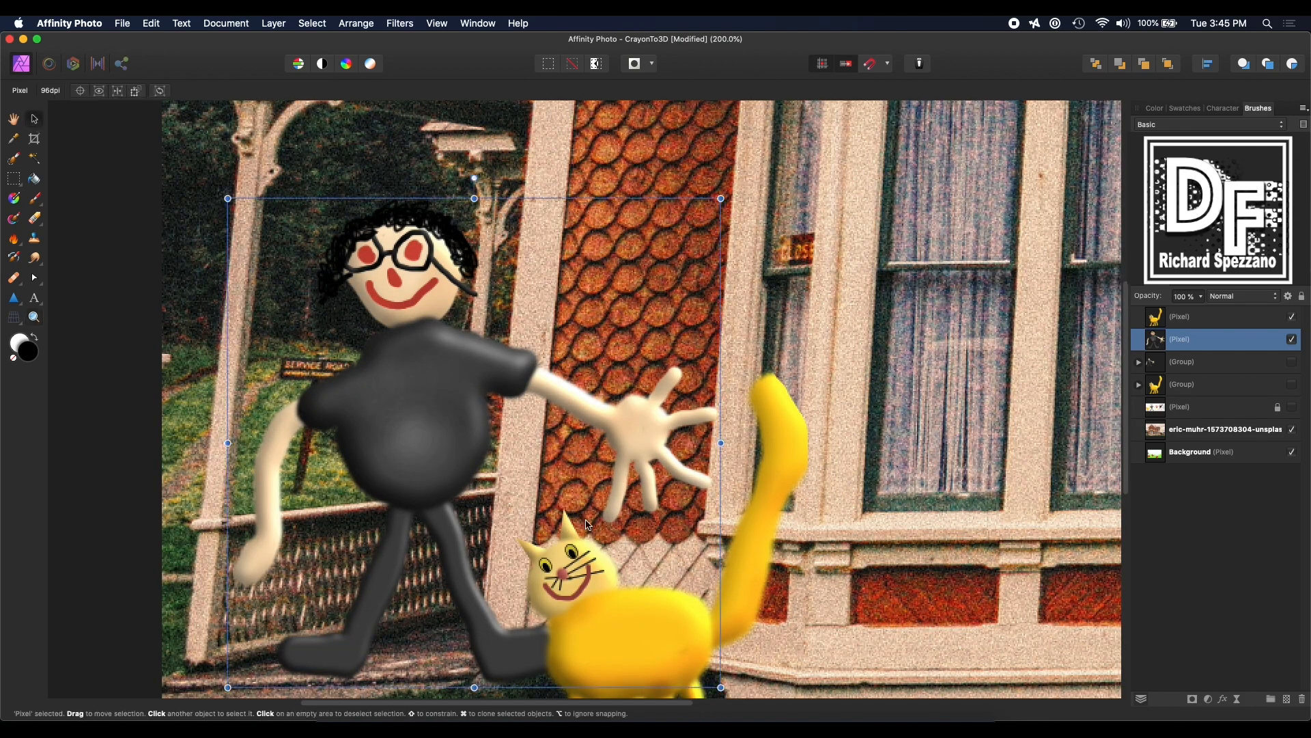
pyautogui.moveTo(644, 622); pyautogui.dragTo(764, 594)
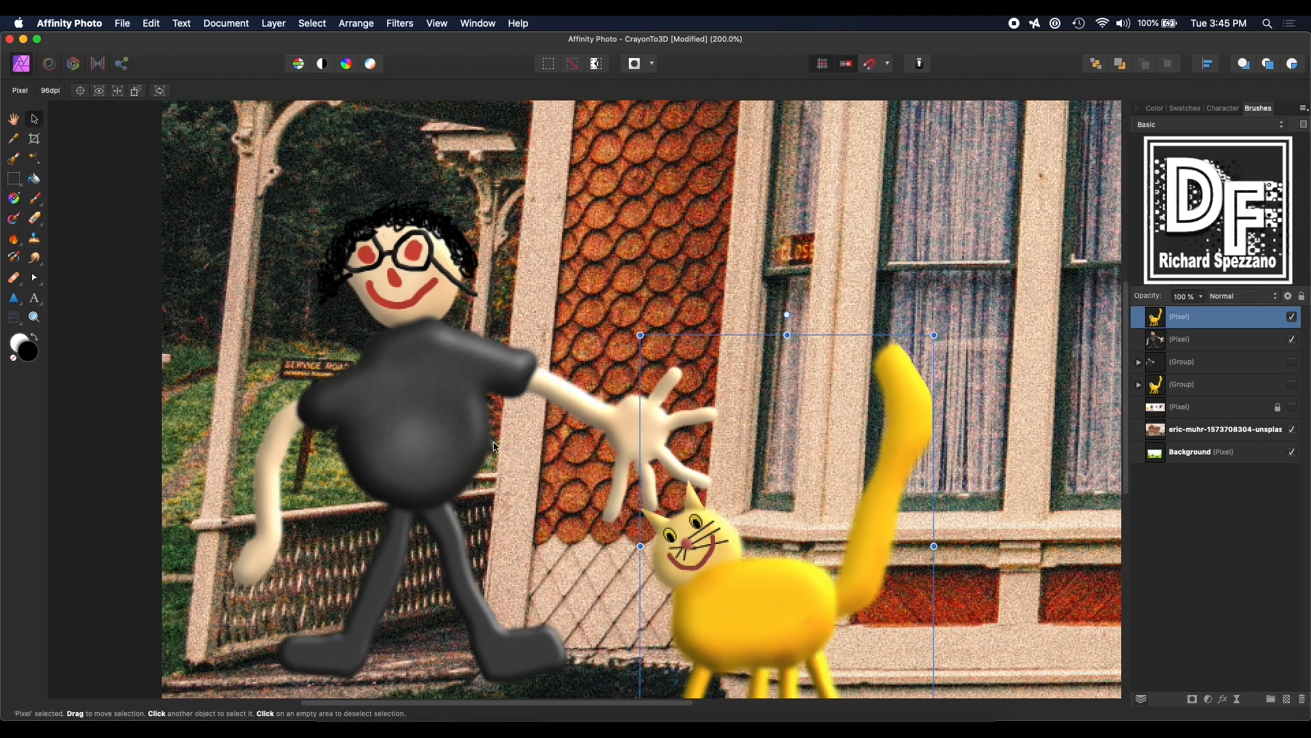
pyautogui.click(459, 439)
pyautogui.moveTo(442, 423); pyautogui.dragTo(433, 422)
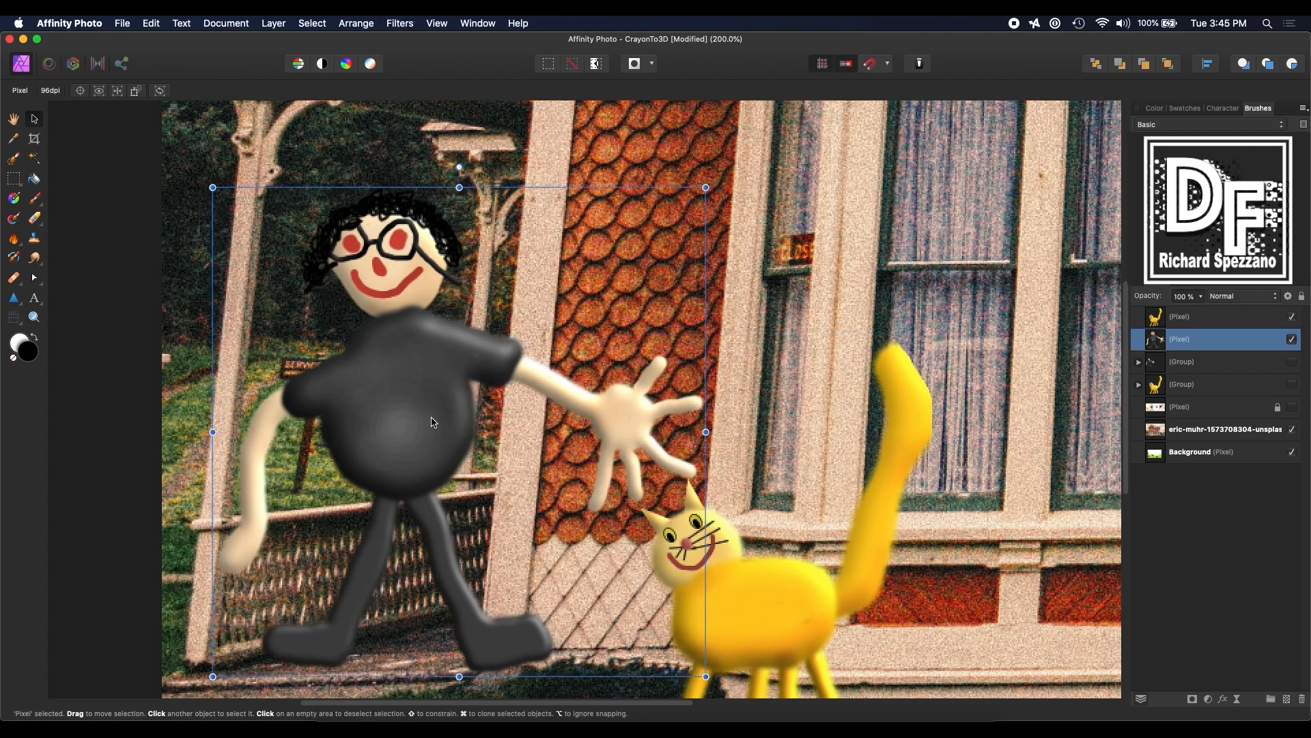
pyautogui.moveTo(386, 473); pyautogui.dragTo(352, 460)
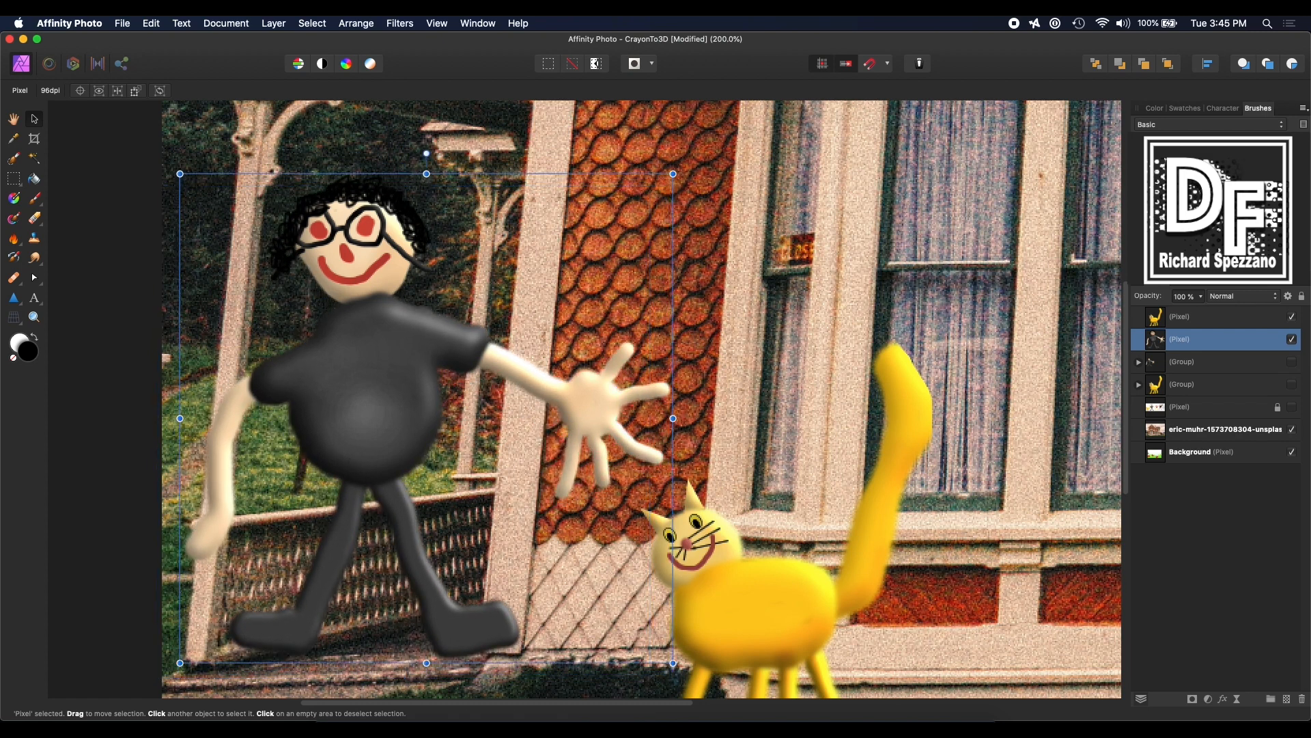
# Step: Add a mask to the dad layer and, with a brush of about 36 px, hide the part of his foot overlapping the wall post beside the cat
pyautogui.click(1192, 699)
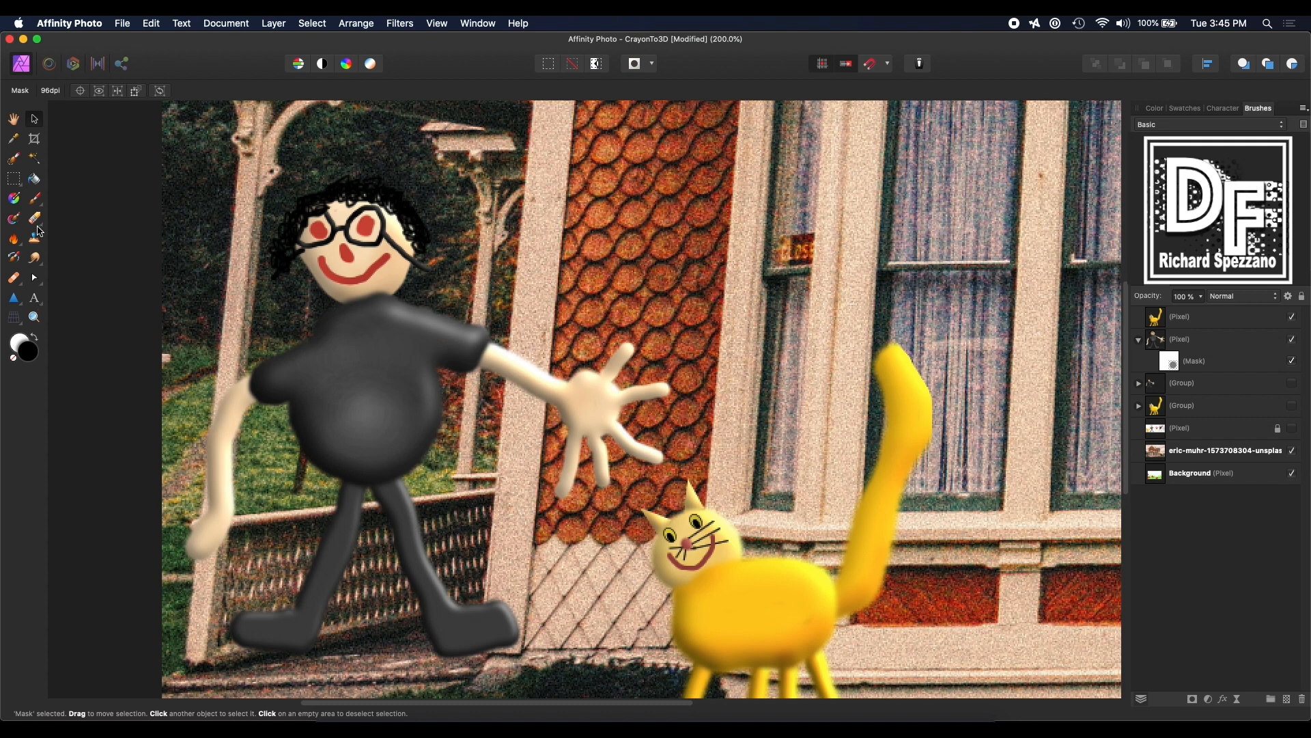
pyautogui.click(37, 199)
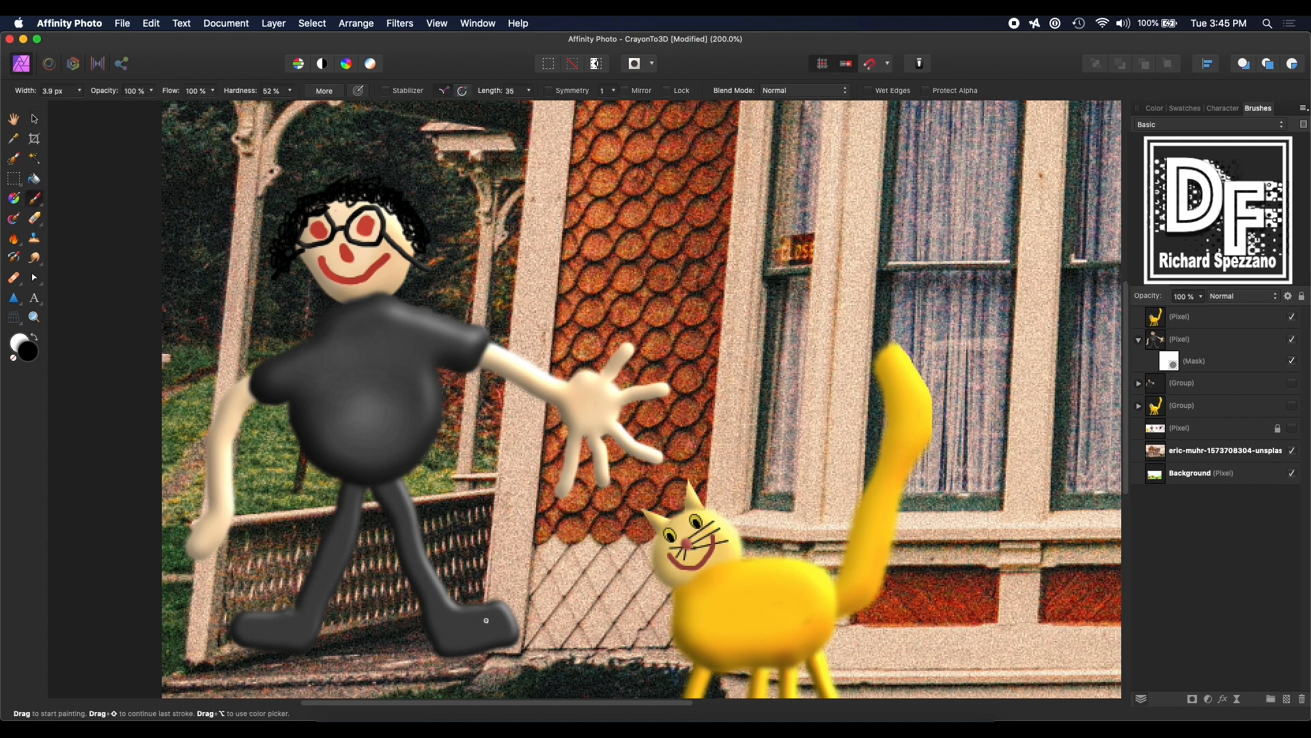
pyautogui.press(']')
pyautogui.press(']')
pyautogui.press(']')
pyautogui.press(']')
pyautogui.press(']')
pyautogui.moveTo(505, 599); pyautogui.dragTo(508, 669)
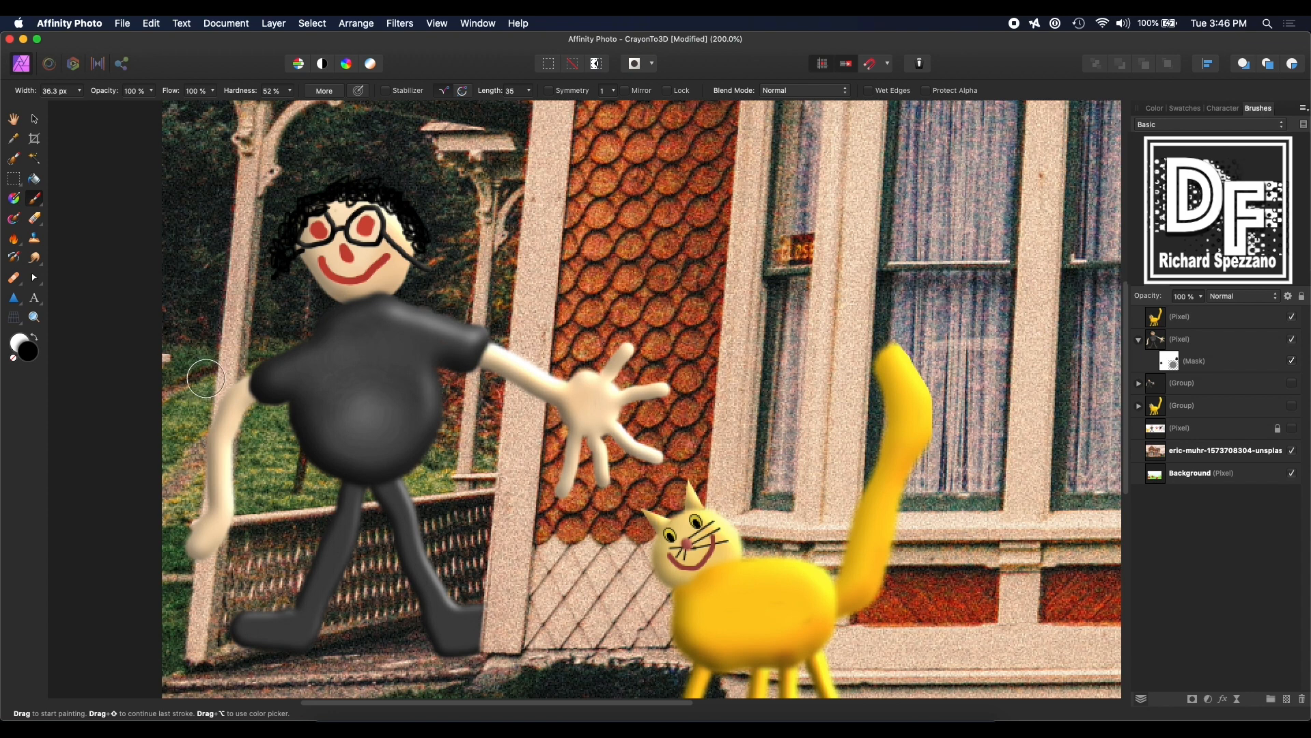
# Step: Reduce the brush to about 22 px and mask out the dad's lowered arm and hand where they cross the porch post
pyautogui.moveTo(218, 401); pyautogui.dragTo(224, 353)
pyautogui.press('[')
pyautogui.press('[')
pyautogui.press('[')
pyautogui.press('[')
pyautogui.press('[')
pyautogui.press('[')
pyautogui.press('[')
pyautogui.moveTo(232, 371)
pyautogui.mouseDown()
pyautogui.moveTo(200, 551)
pyautogui.moveTo(206, 527)
pyautogui.mouseUp()
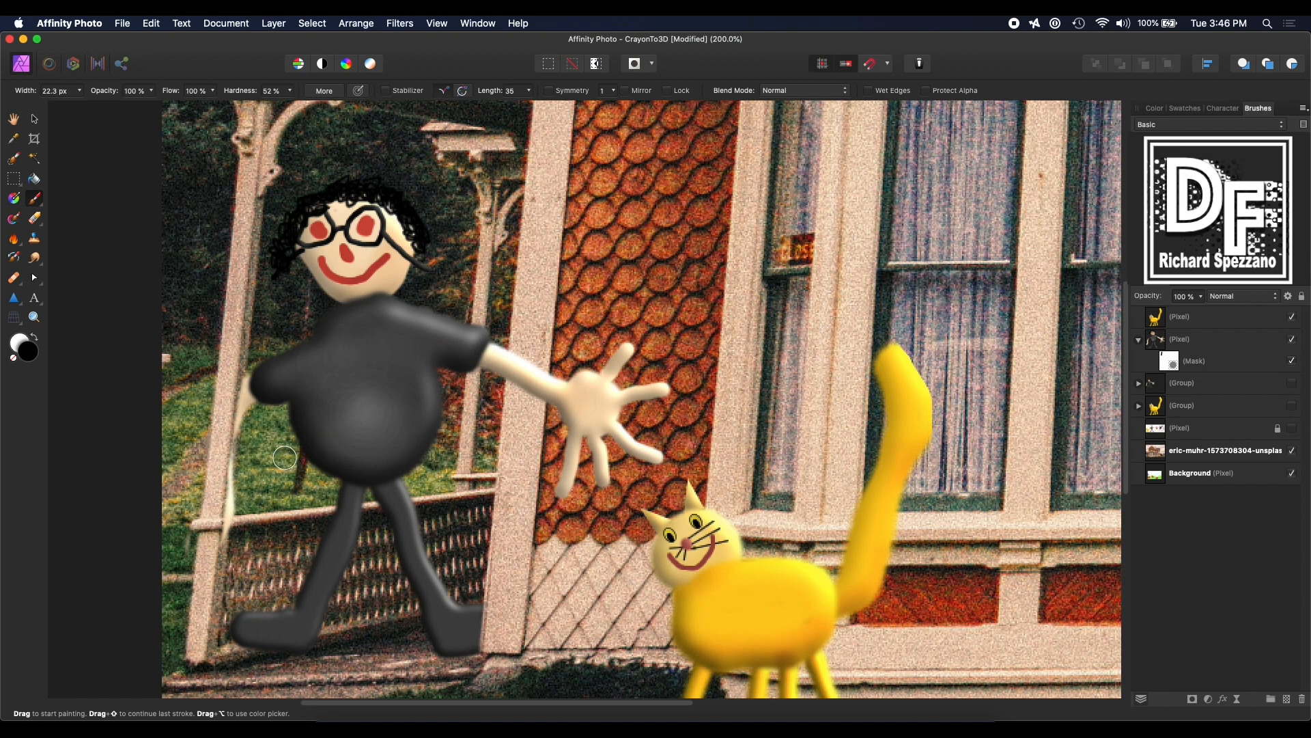
# Step: Paint white on the mask to restore the edge of the dad's lowered arm alongside the porch post
pyautogui.press('x')
pyautogui.moveTo(248, 383); pyautogui.dragTo(221, 552)
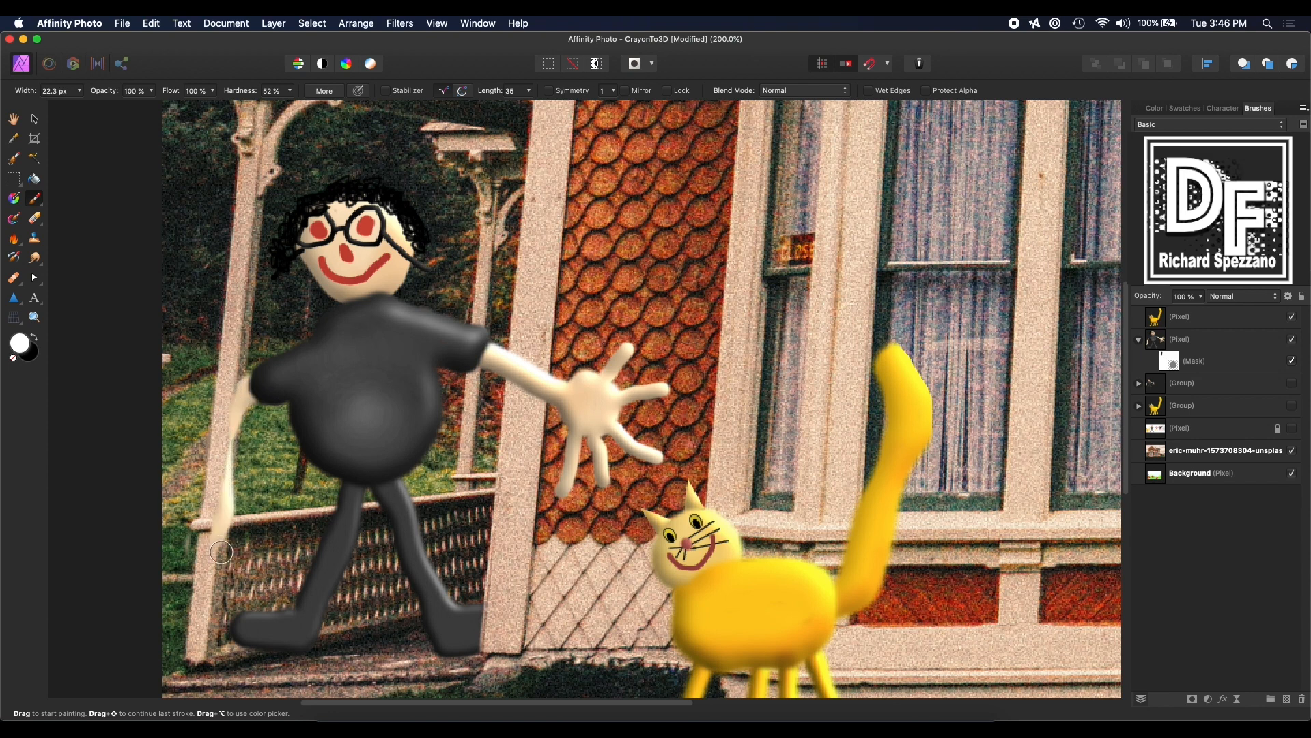
pyautogui.press('x')
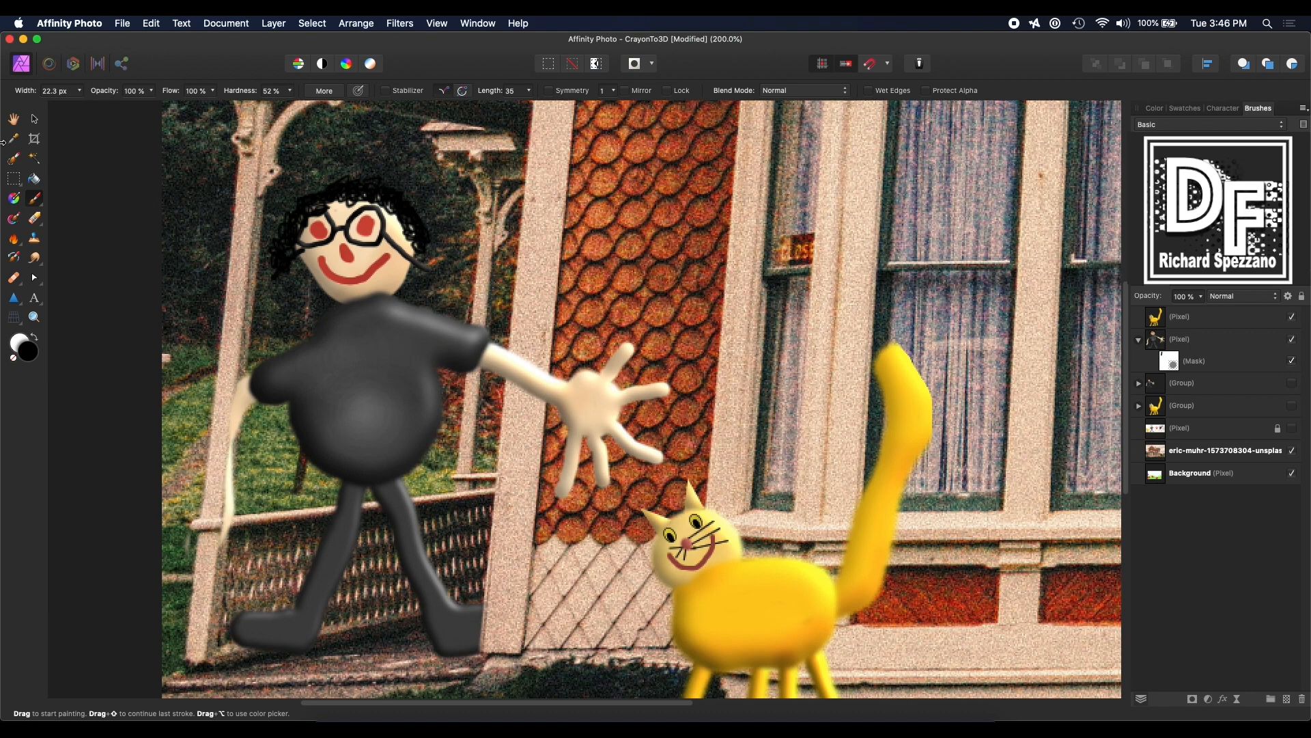
pyautogui.click(35, 120)
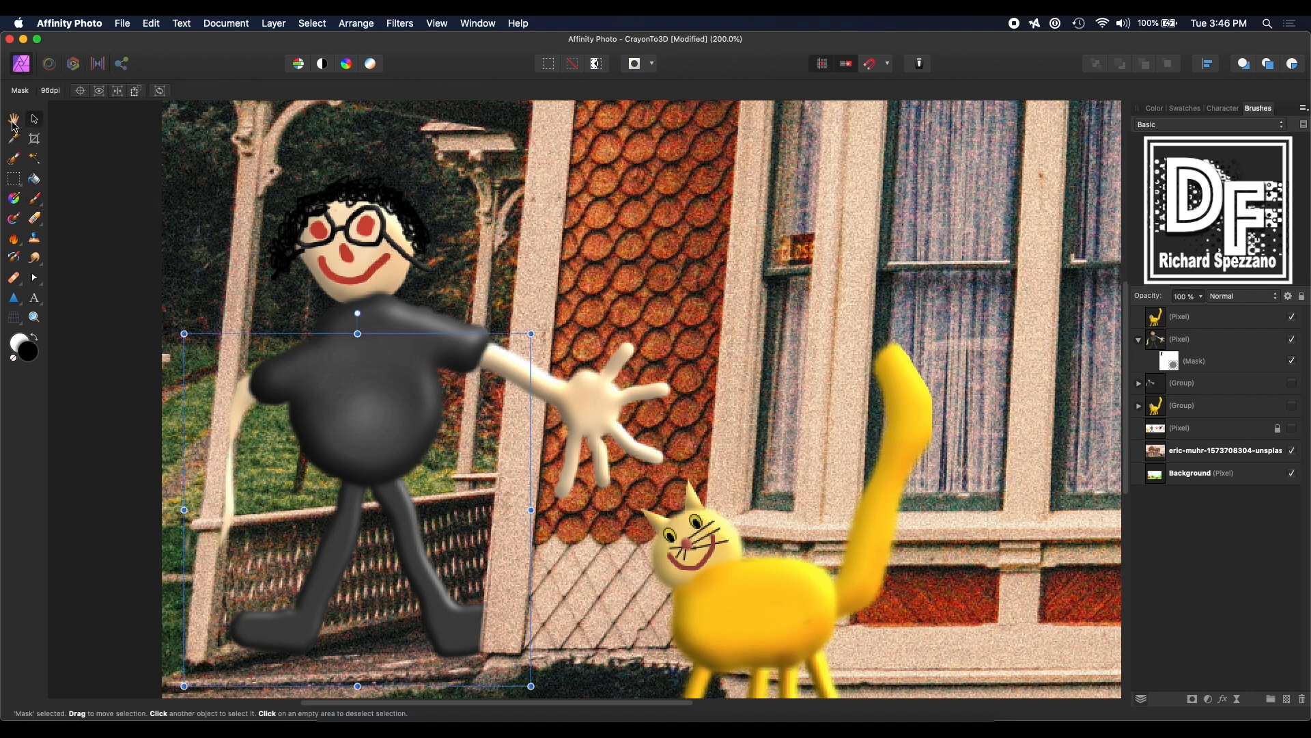
# Step: Add a new pixel layer above the cat and sample orange #CD6B28 from the scene as the brush colour
pyautogui.press('super+0')
pyautogui.click(443, 565)
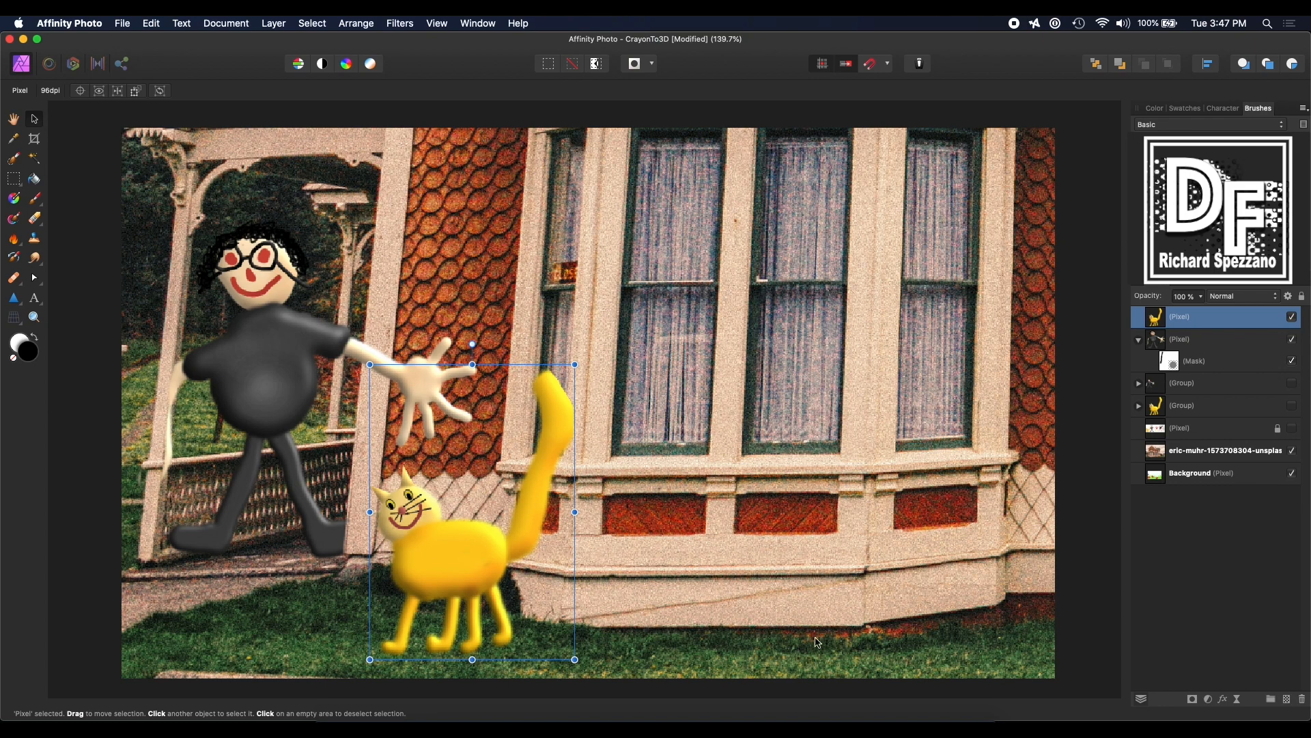
pyautogui.click(1285, 700)
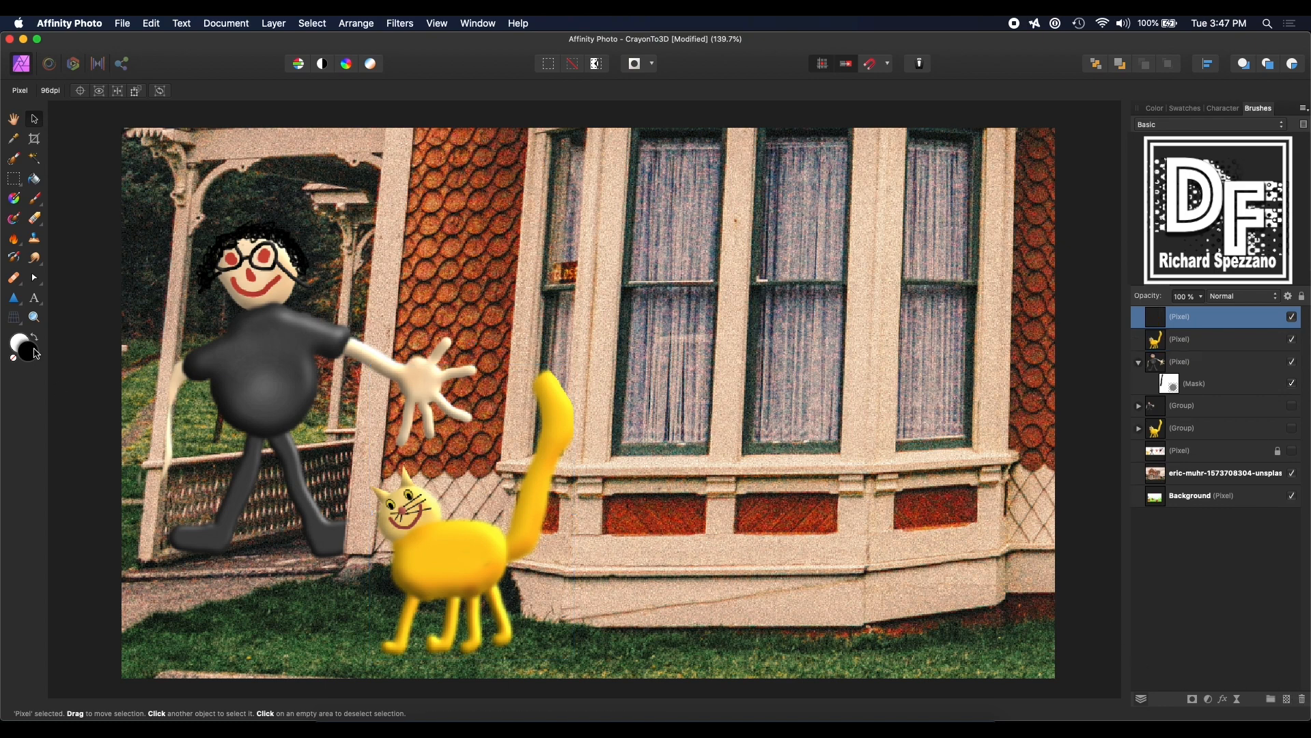
pyautogui.click(35, 201)
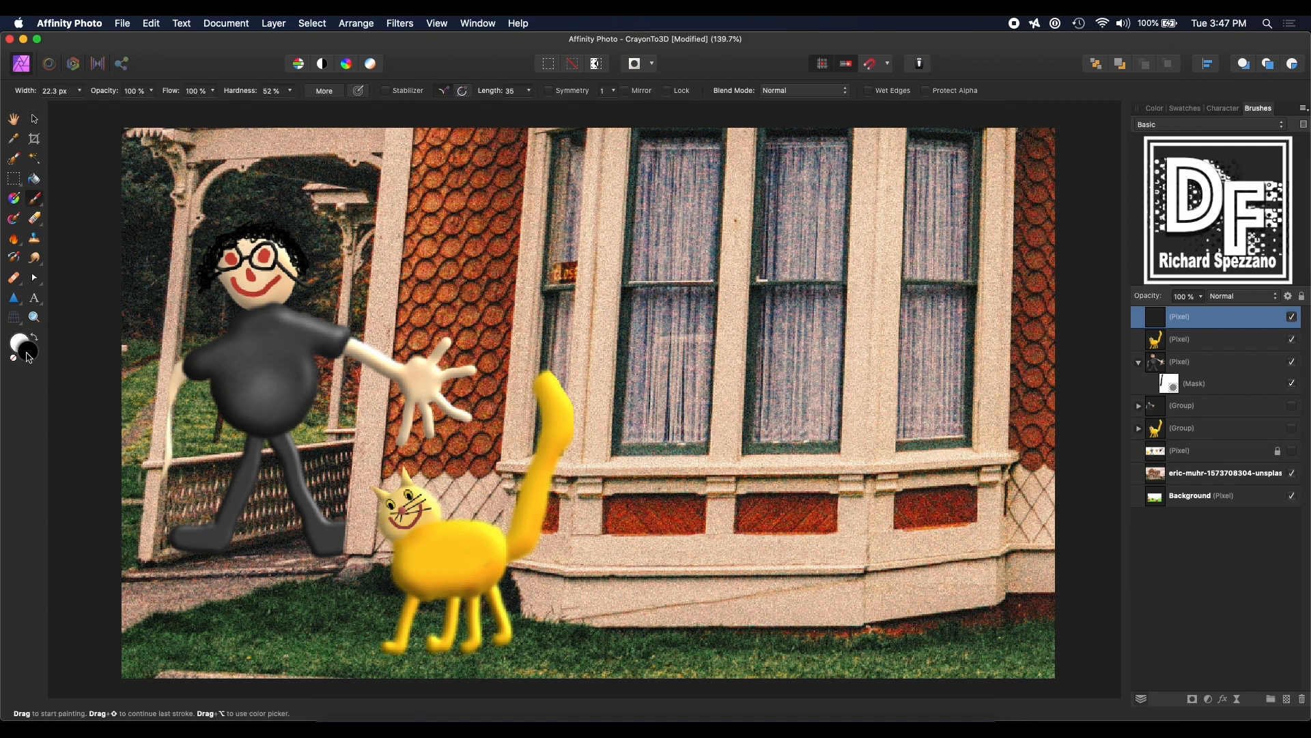
pyautogui.doubleClick(26, 353)
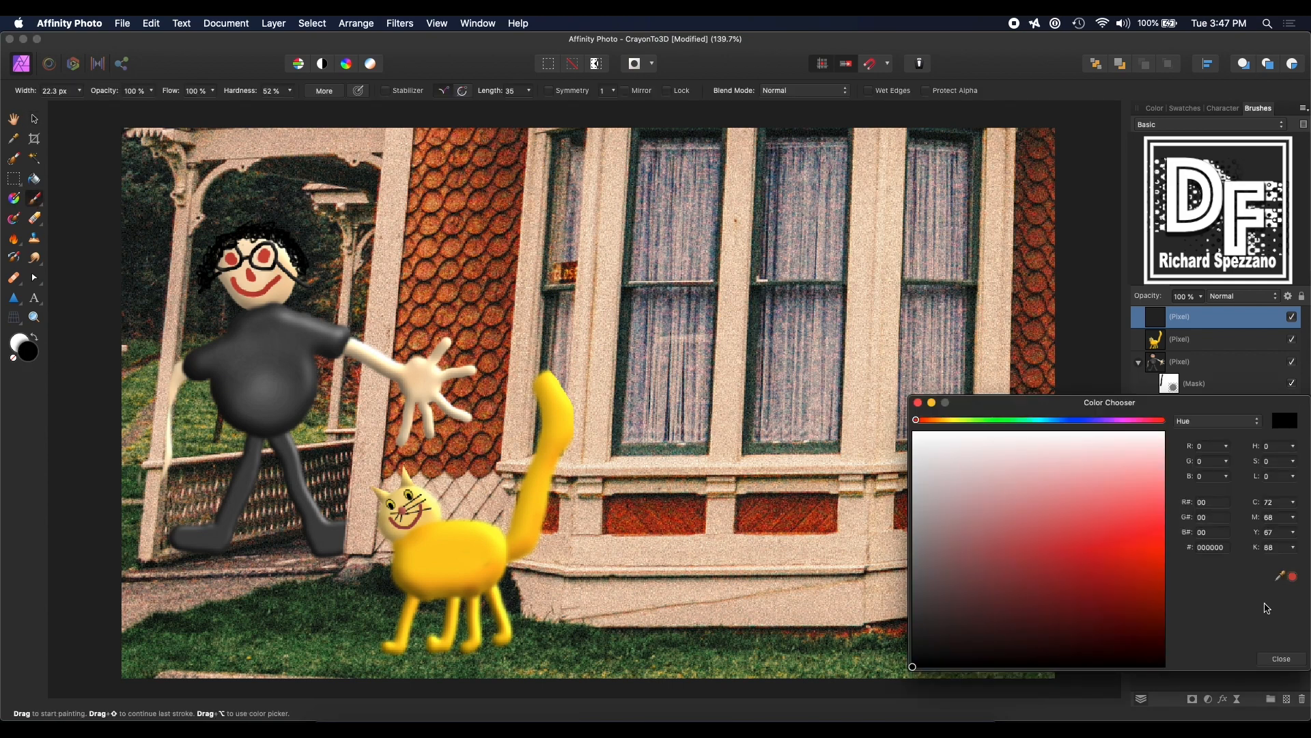
pyautogui.moveTo(1296, 578); pyautogui.dragTo(466, 316)
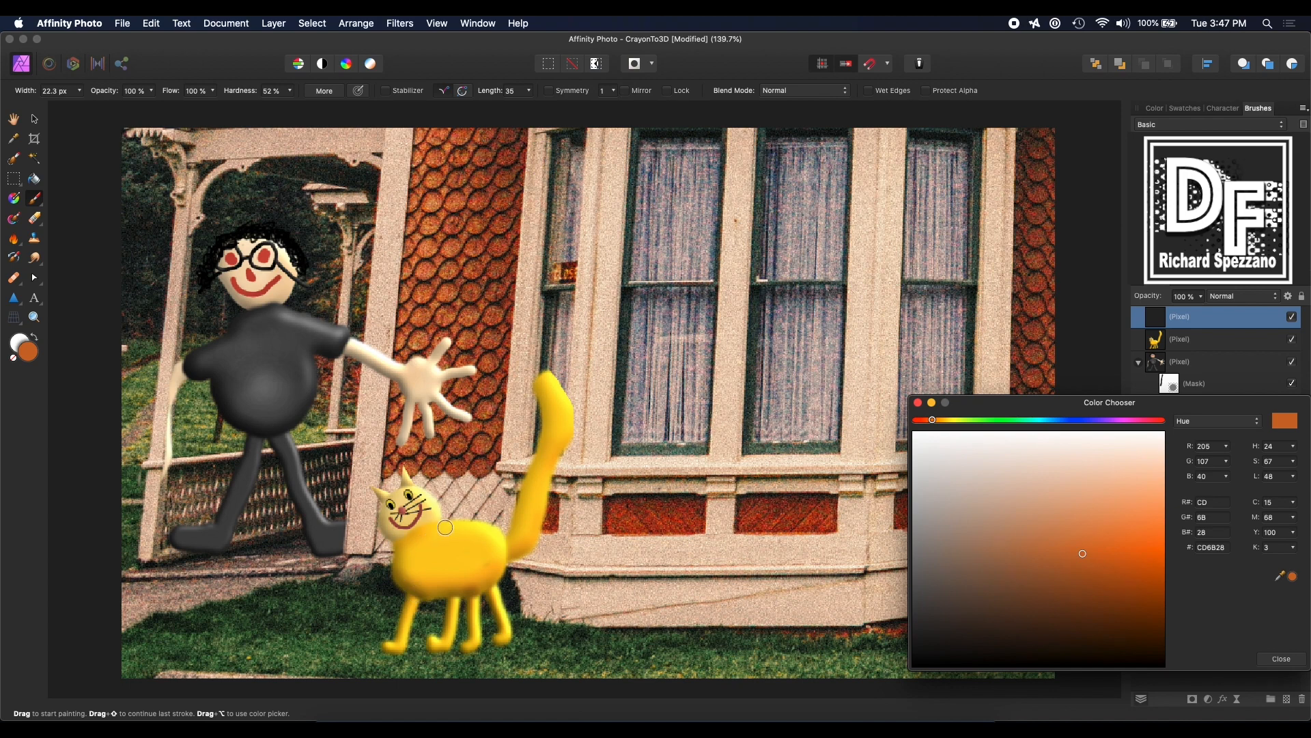
# Step: Paint two orange stripes across the cat's body and four along its tail, then deselect the stripe layer
pyautogui.moveTo(480, 529); pyautogui.dragTo(464, 580)
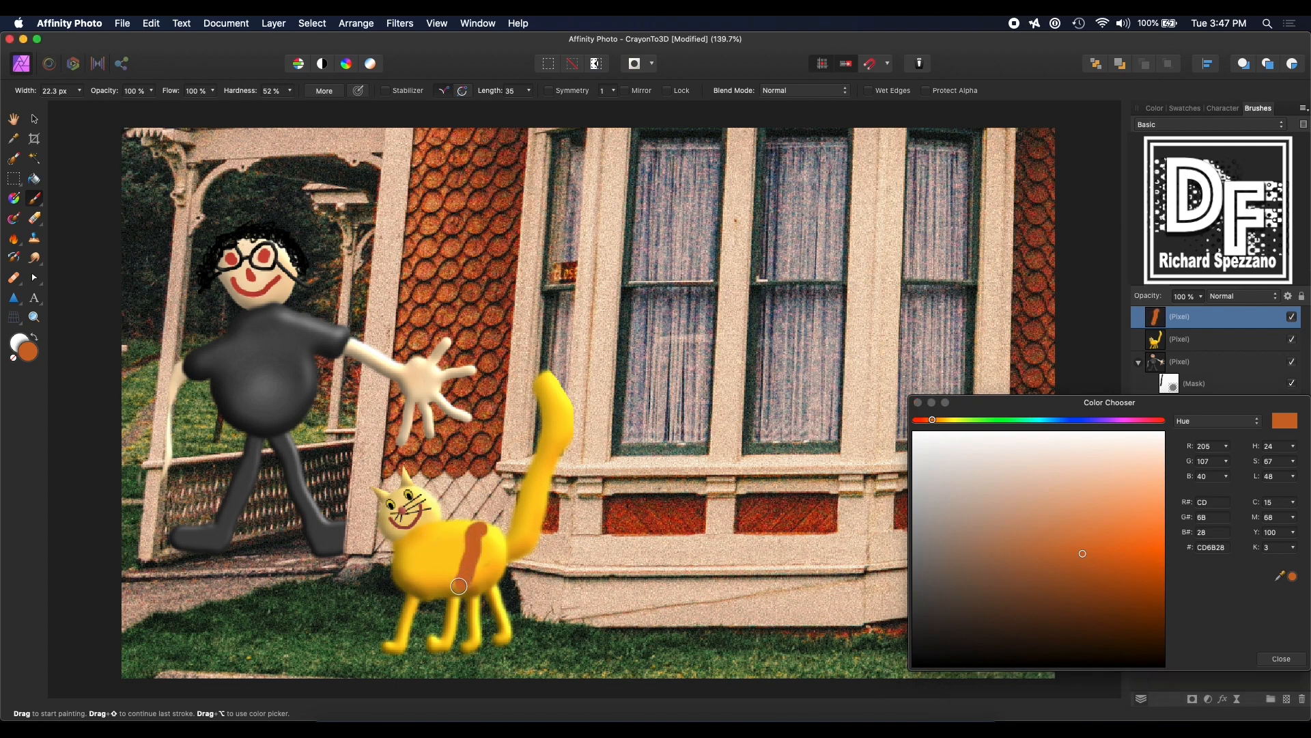
pyautogui.moveTo(459, 531)
pyautogui.mouseDown()
pyautogui.moveTo(427, 533)
pyautogui.moveTo(414, 586)
pyautogui.mouseUp()
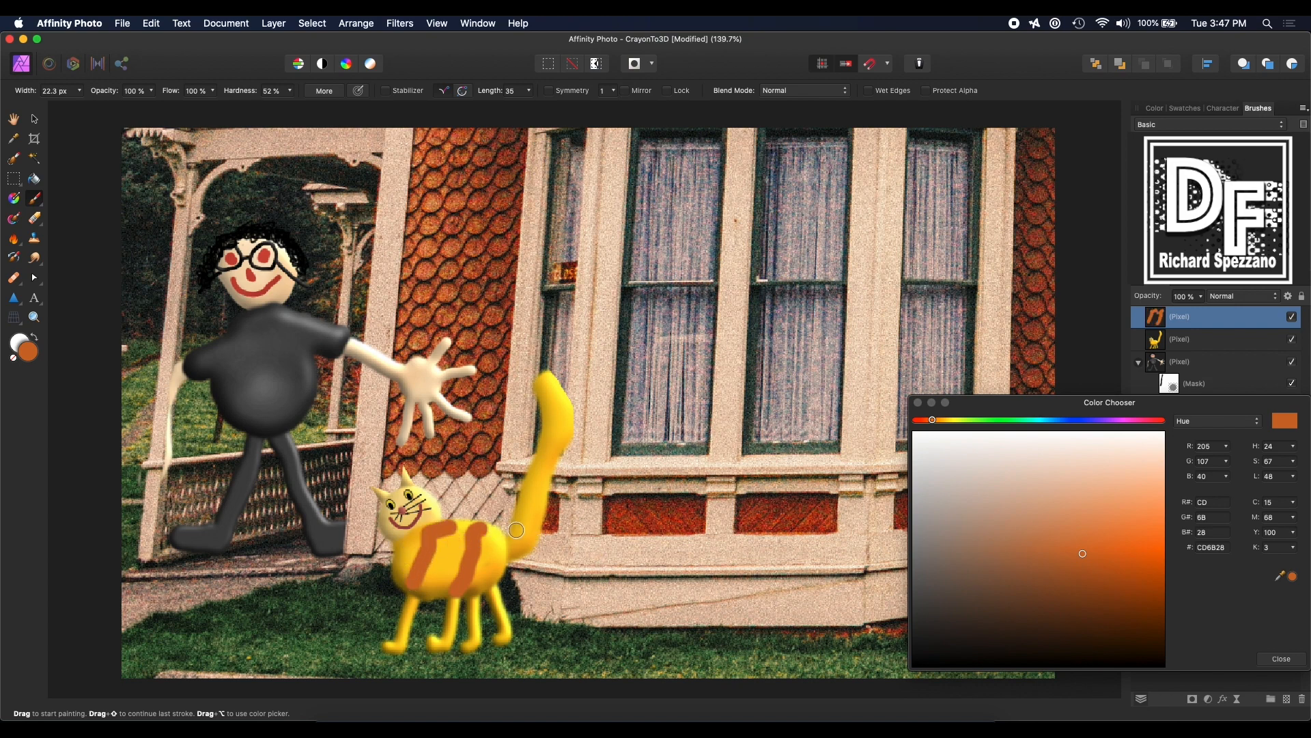
pyautogui.moveTo(517, 530); pyautogui.dragTo(529, 531)
pyautogui.click(534, 484)
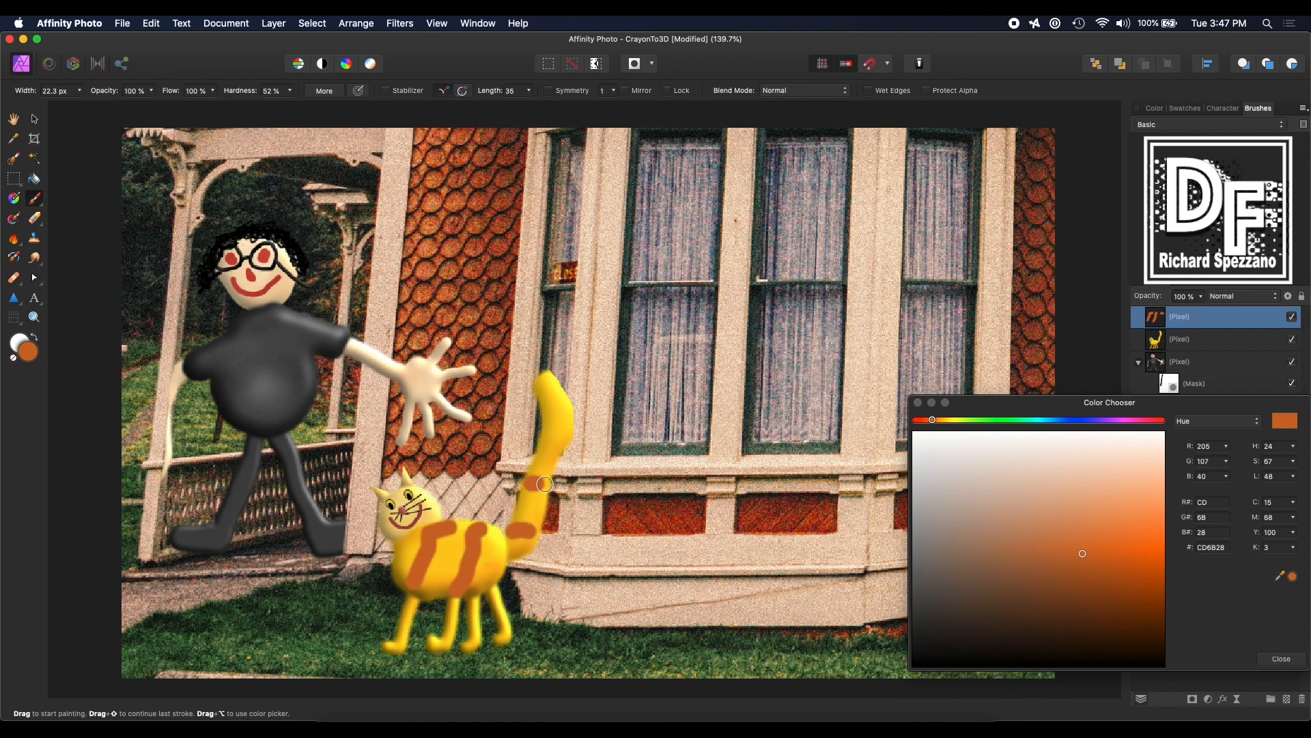
pyautogui.moveTo(545, 484); pyautogui.dragTo(552, 485)
pyautogui.moveTo(541, 438)
pyautogui.mouseDown()
pyautogui.moveTo(570, 434)
pyautogui.moveTo(566, 391)
pyautogui.mouseUp()
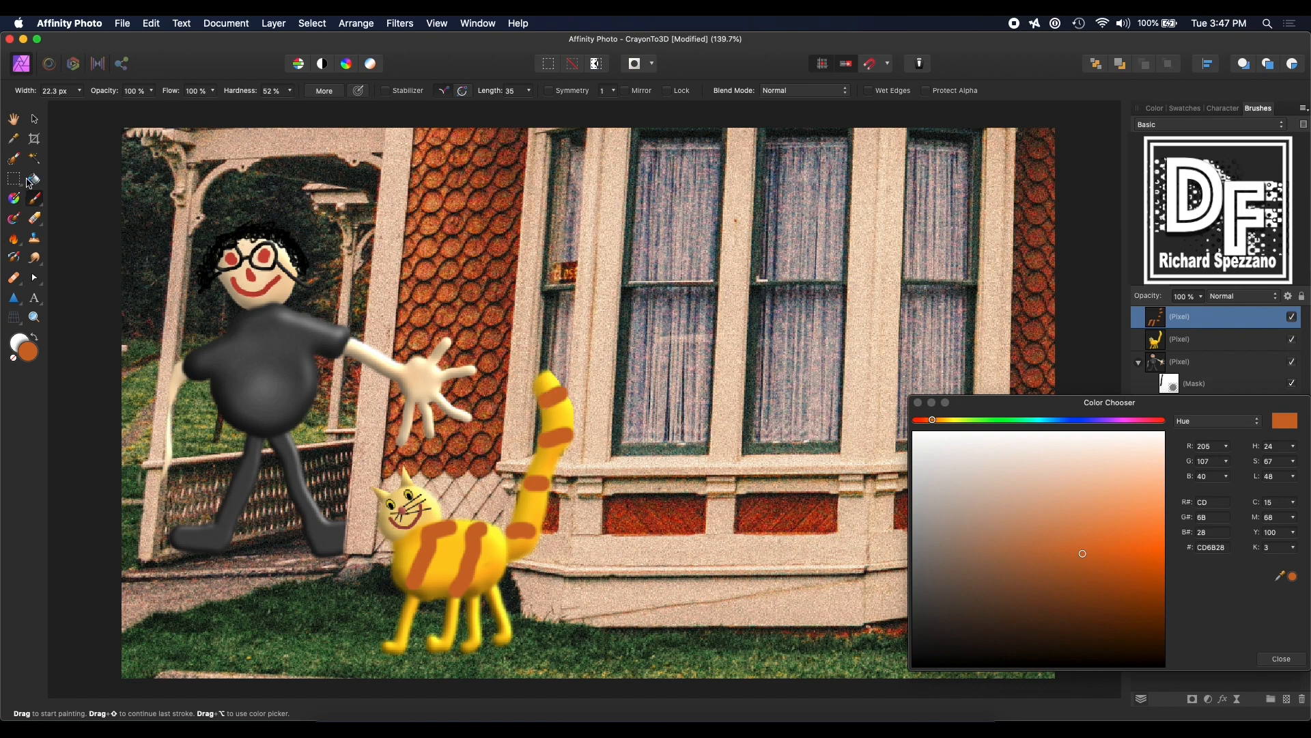
pyautogui.press('v')
pyautogui.click(83, 258)
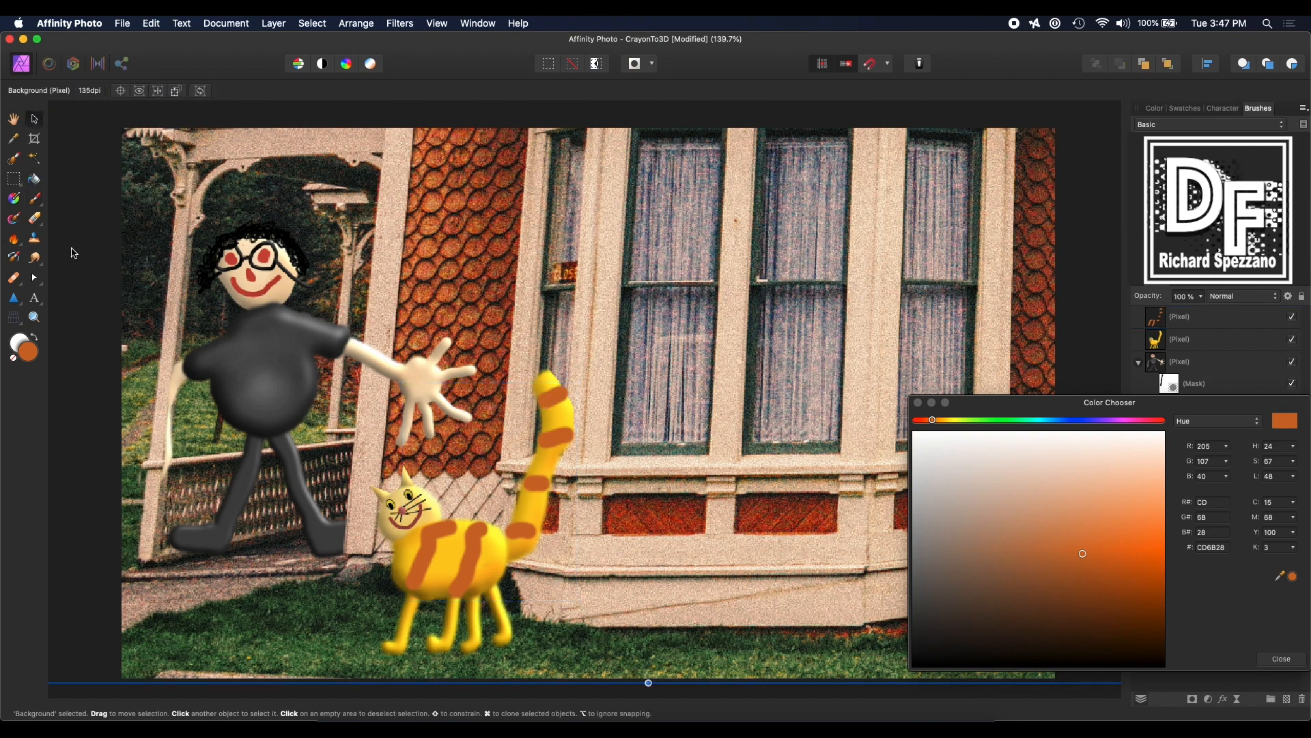